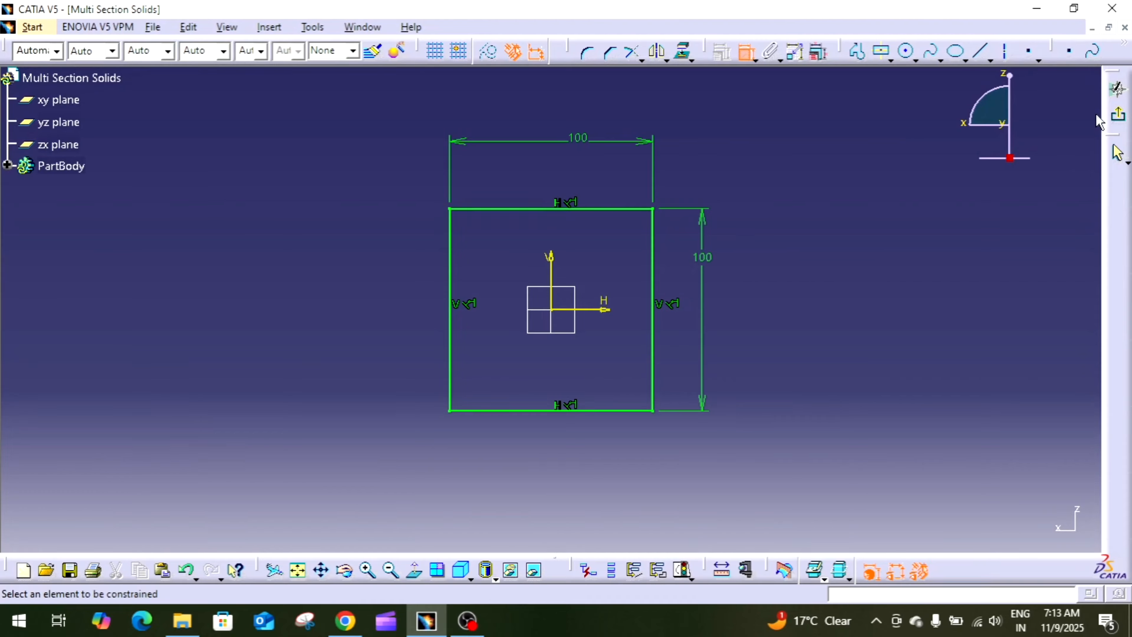
Step: Leave the sketch and create a reference plane offset 100 mm from the zx plane
{"action": "left_click", "coordinate": [1118, 118]}
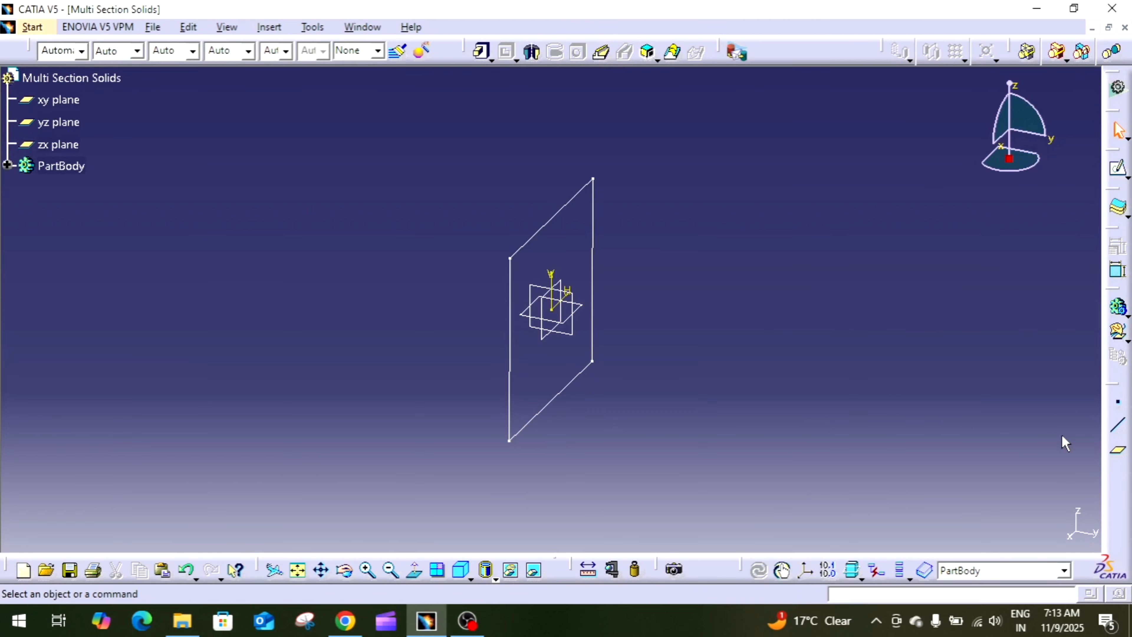
{"action": "left_click", "coordinate": [1119, 454]}
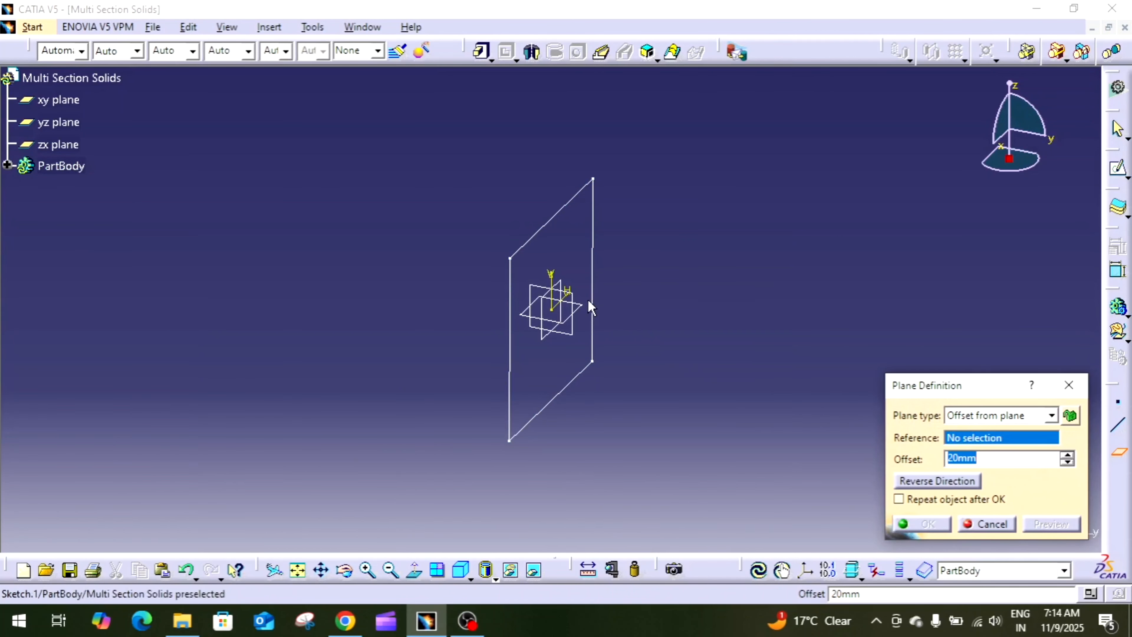
{"action": "left_click", "coordinate": [576, 284]}
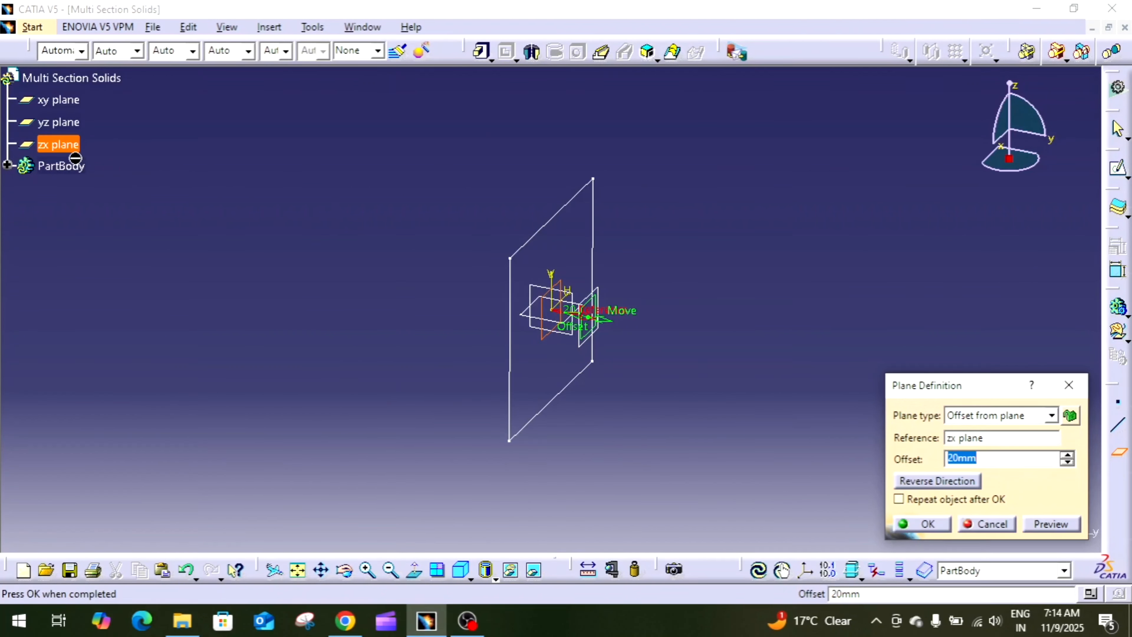
{"action": "type", "text": "60"}
{"action": "key", "text": "Return"}
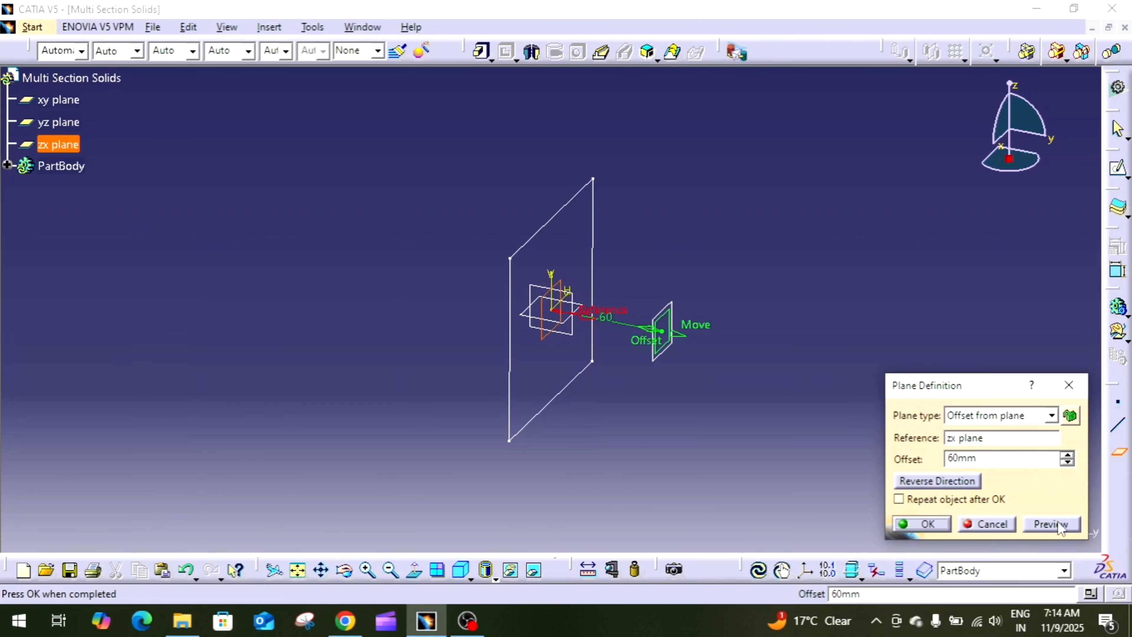
{"action": "double_click", "coordinate": [1032, 459]}
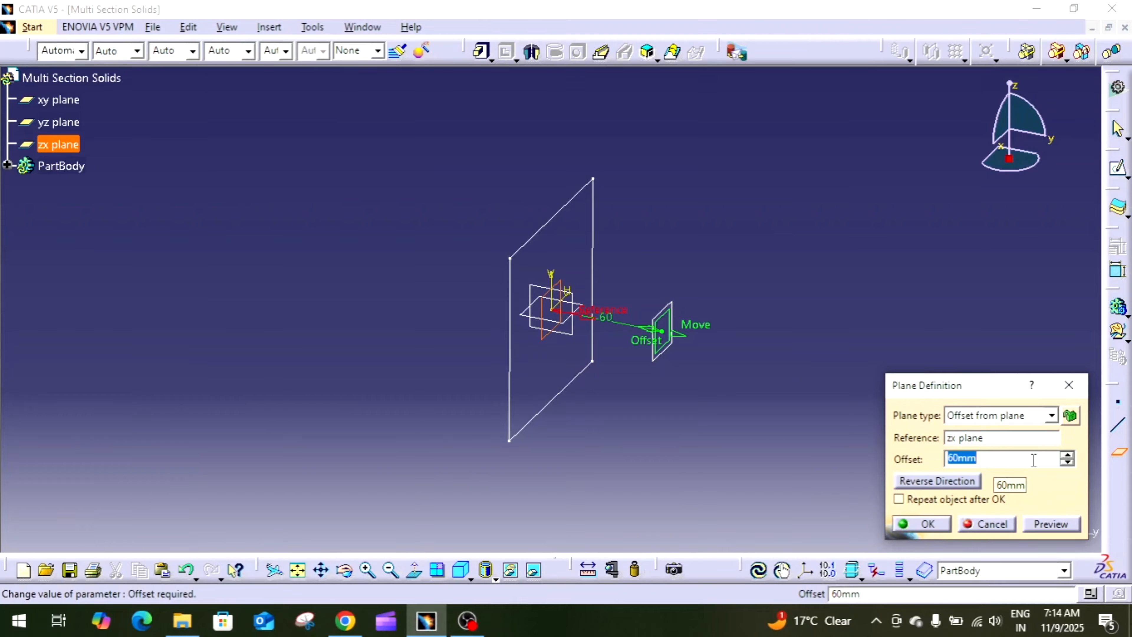
{"action": "type", "text": "100"}
{"action": "left_click", "coordinate": [922, 525]}
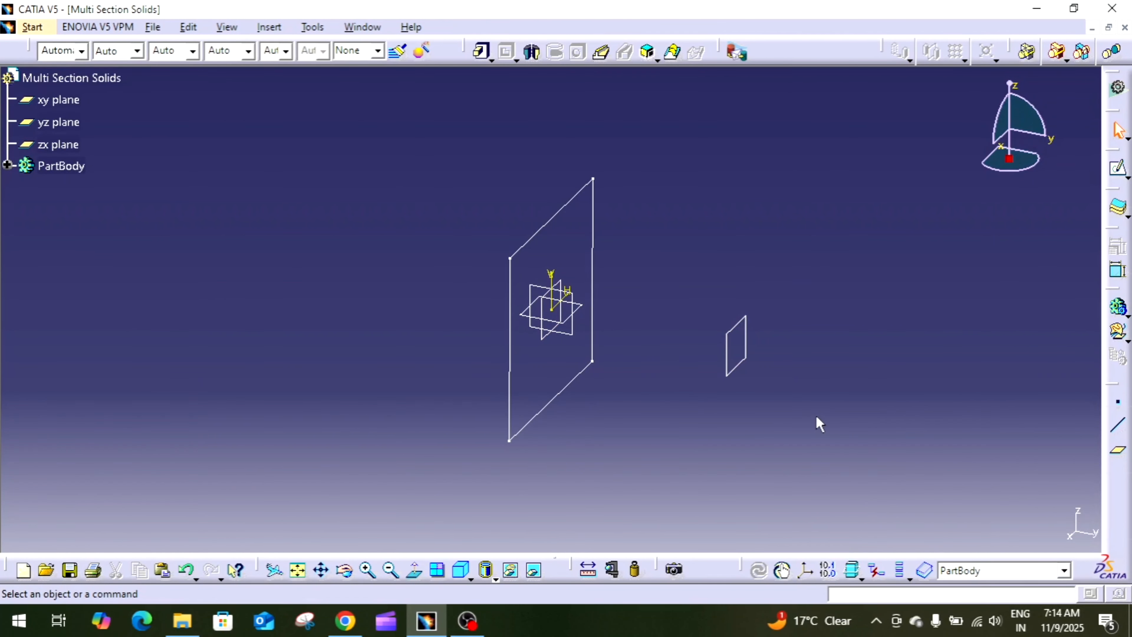
Step: Start a sketch on the offset plane and draw a centered rectangle about 70 by 53 mm at the origin
{"action": "left_click", "coordinate": [753, 364]}
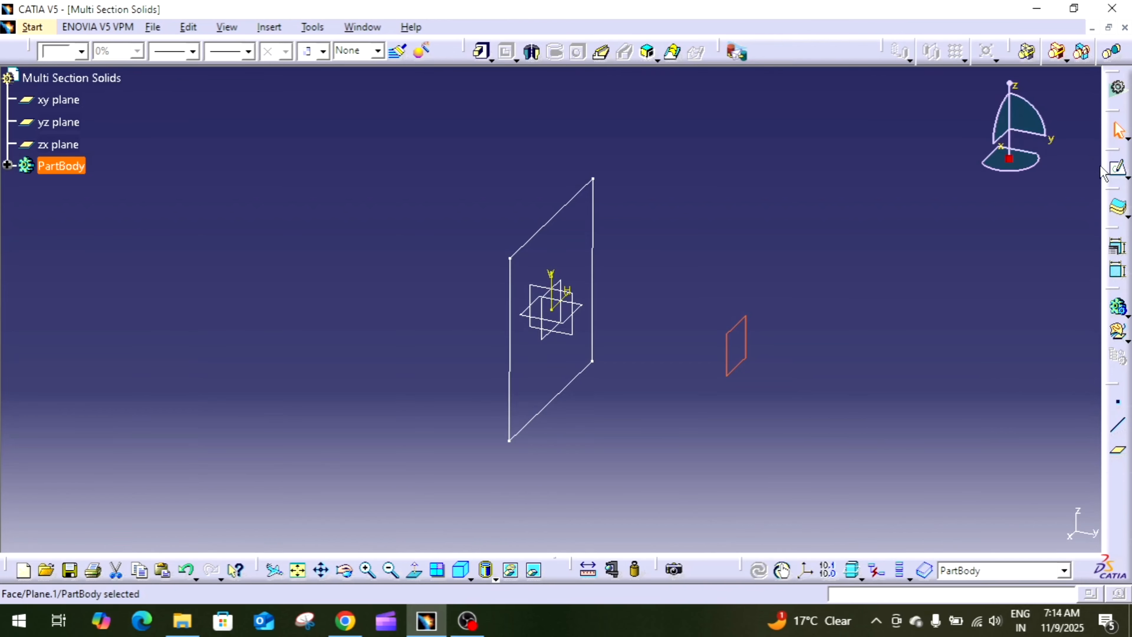
{"action": "left_click", "coordinate": [1114, 175]}
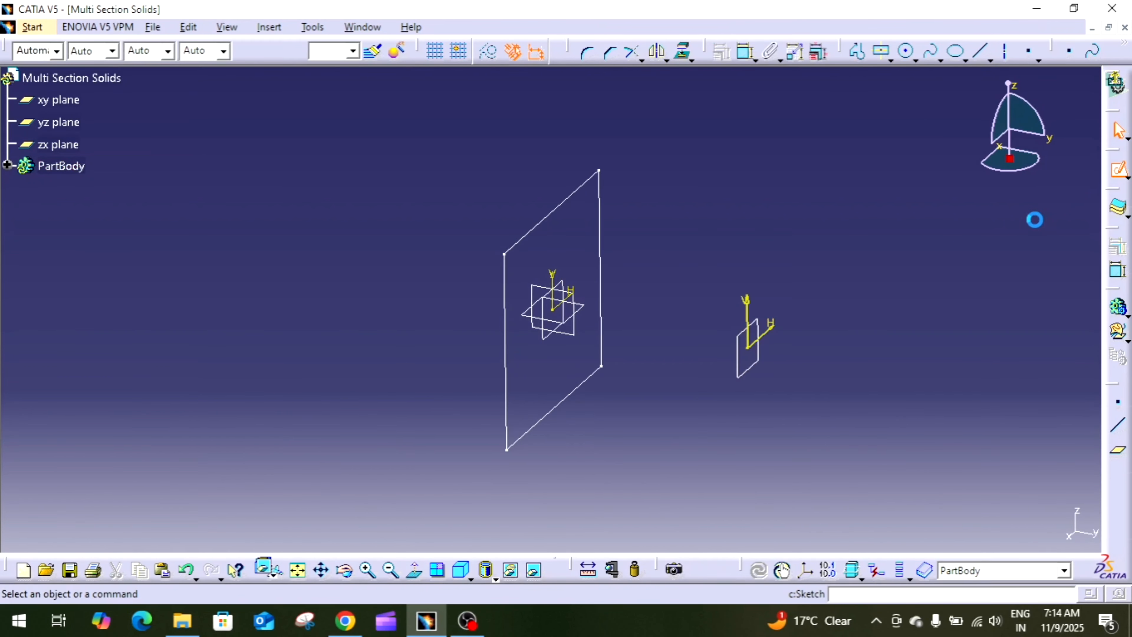
{"action": "left_click", "coordinate": [300, 573]}
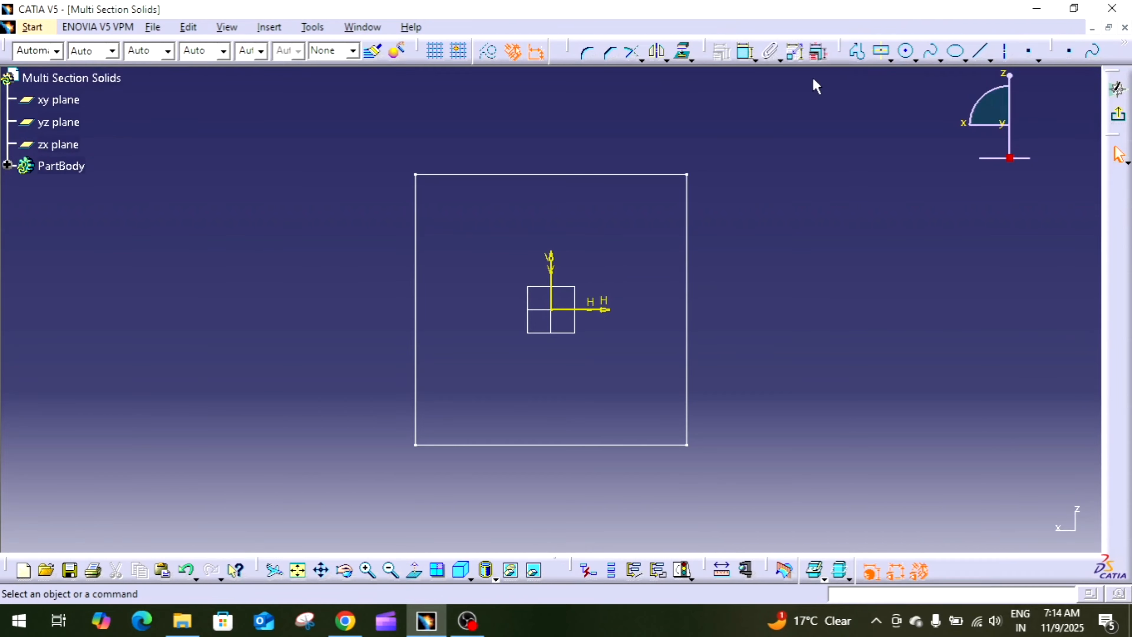
{"action": "left_click", "coordinate": [882, 52]}
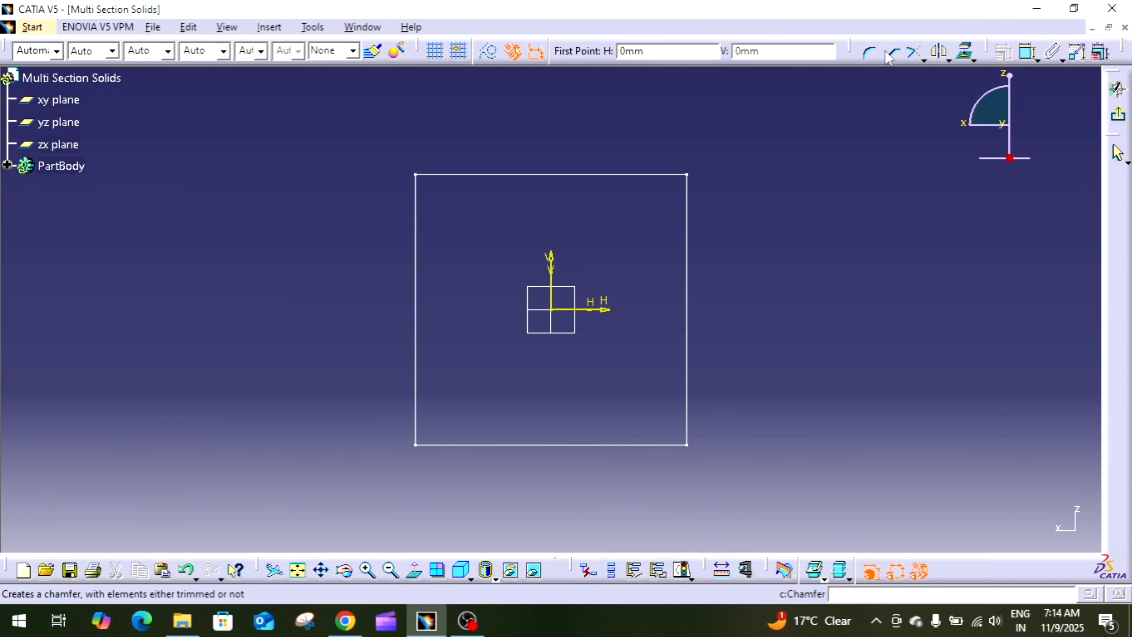
{"action": "left_click", "coordinate": [551, 309]}
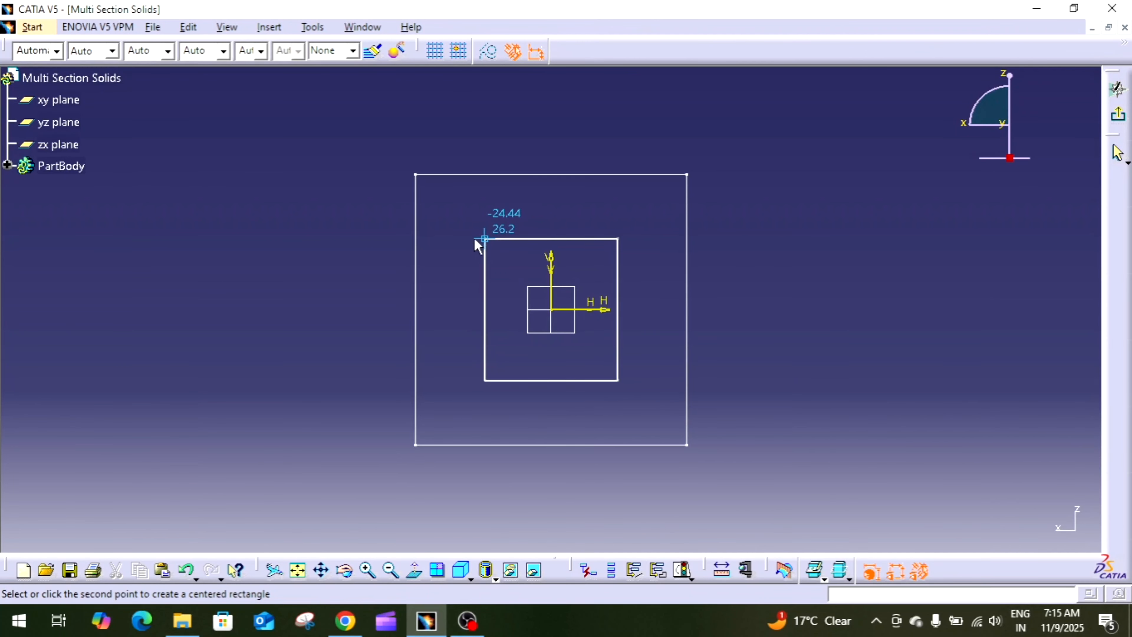
{"action": "left_click", "coordinate": [457, 237]}
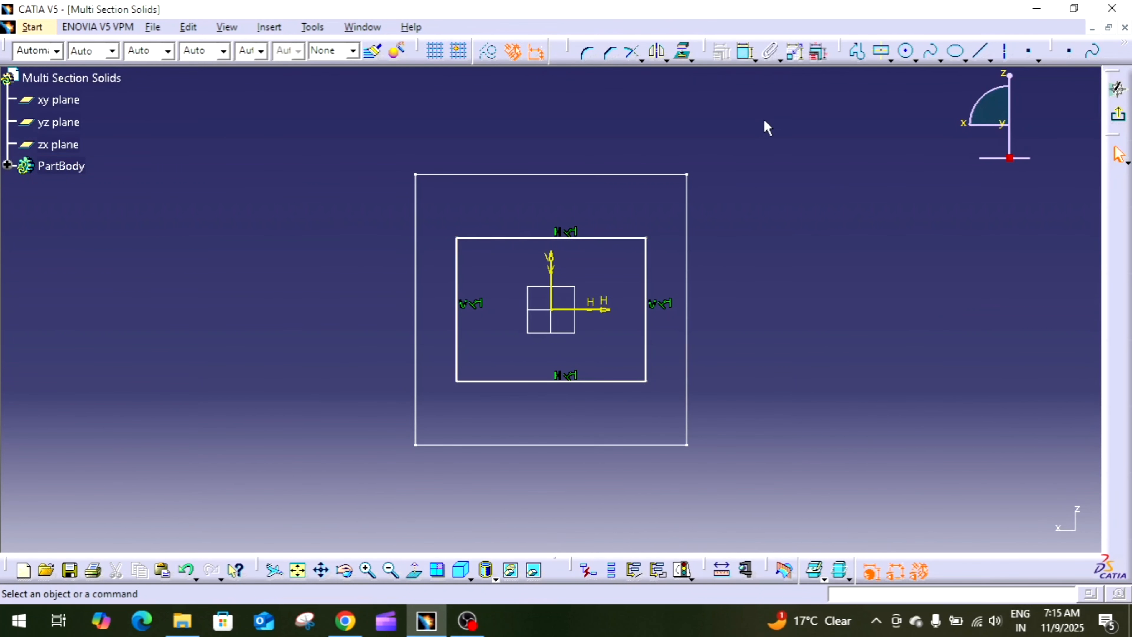
Step: Dimension the rectangle's width and set it to 60 mm
{"action": "left_click", "coordinate": [745, 52]}
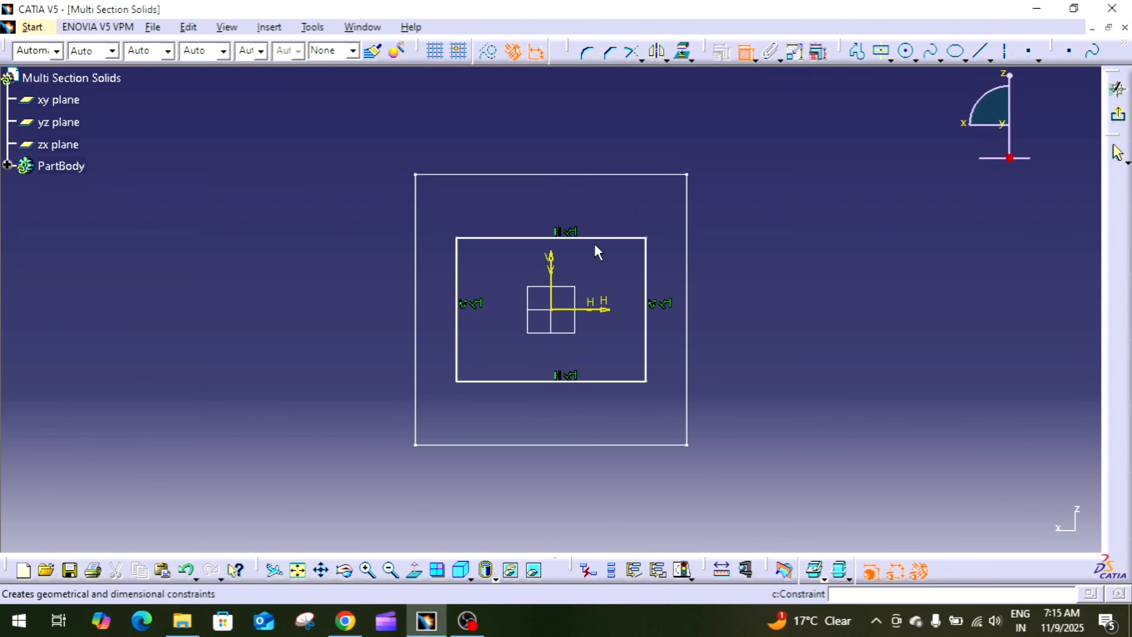
{"action": "left_click", "coordinate": [583, 238]}
{"action": "left_click", "coordinate": [570, 201]}
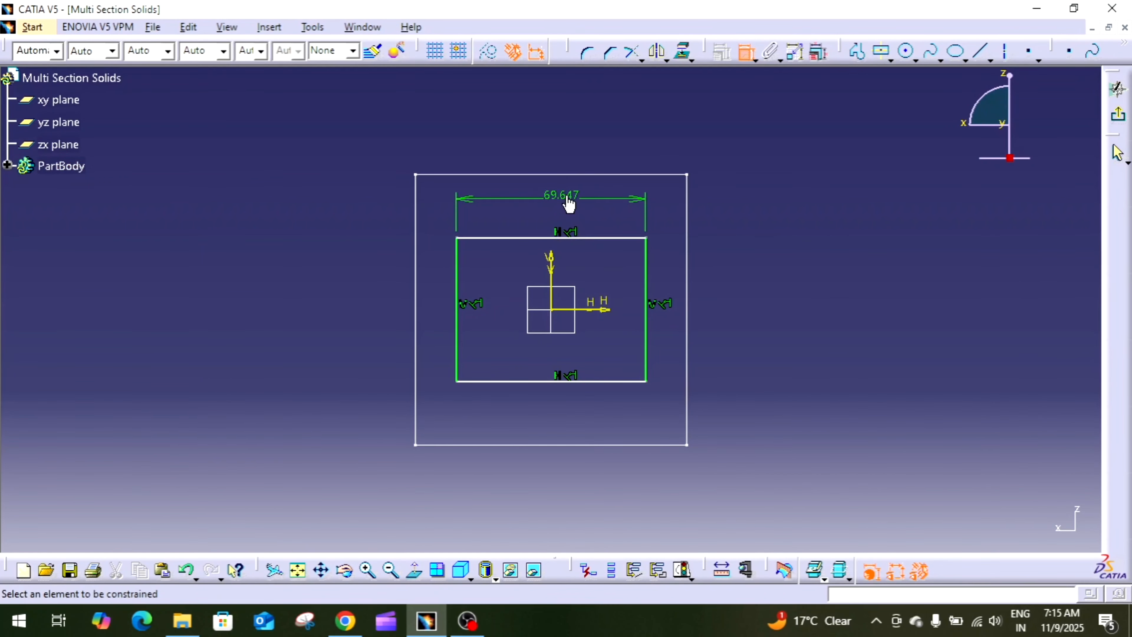
{"action": "double_click", "coordinate": [569, 201]}
{"action": "type", "text": "60"}
{"action": "key", "text": "Return"}
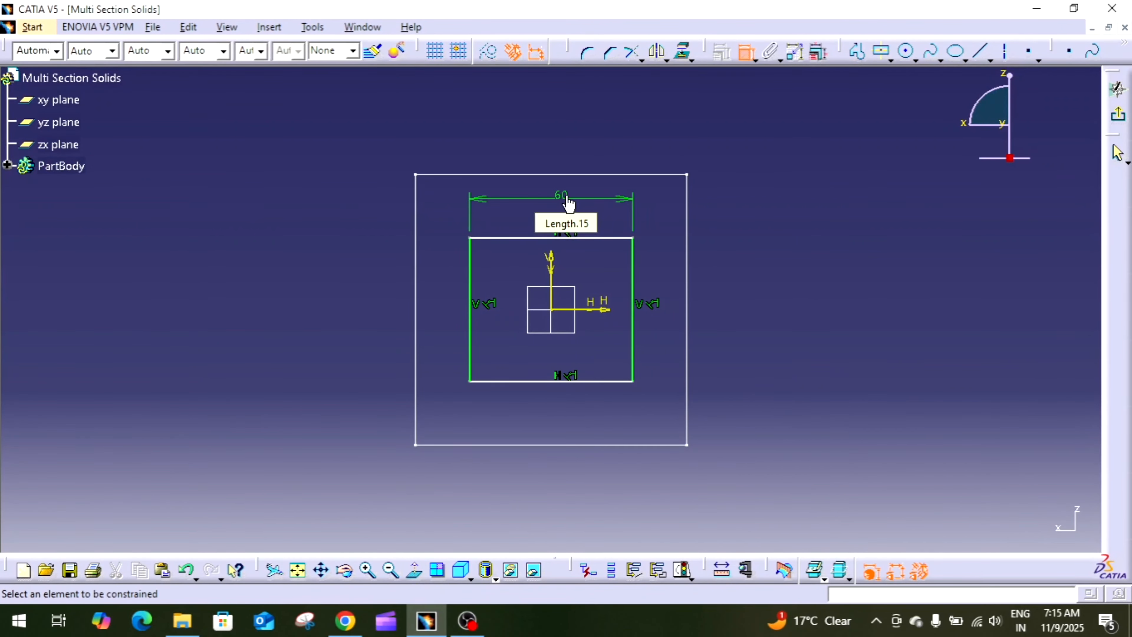
Step: Dimension the rectangle's height, set it to 60 mm, and leave the sketch
{"action": "left_click", "coordinate": [637, 268]}
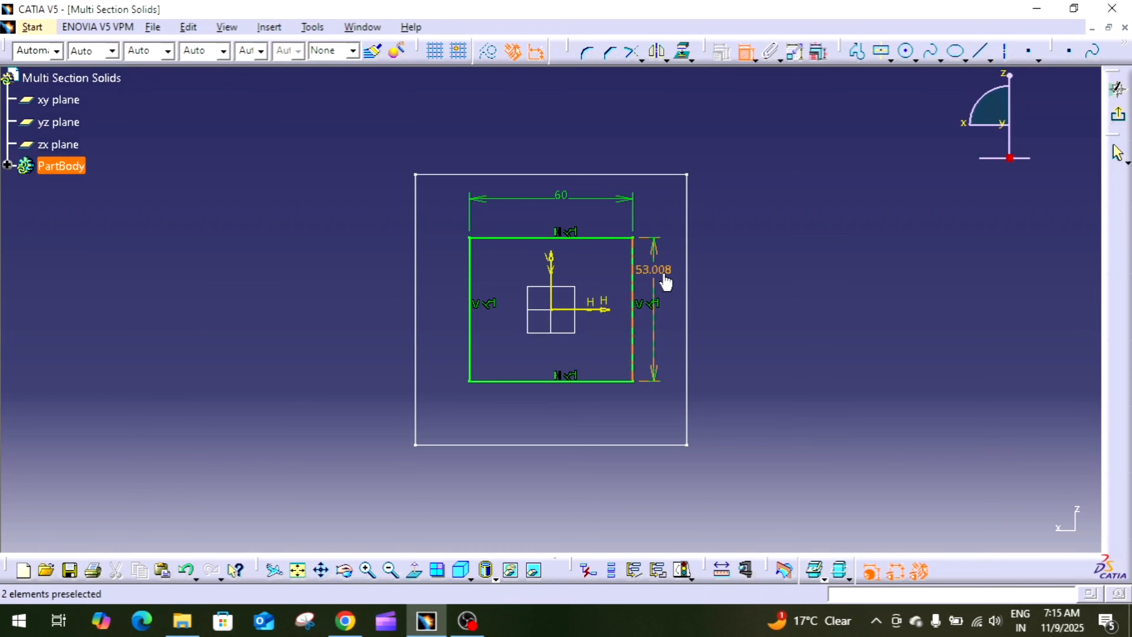
{"action": "left_click", "coordinate": [662, 271]}
{"action": "double_click", "coordinate": [663, 270]}
{"action": "type", "text": "6"}
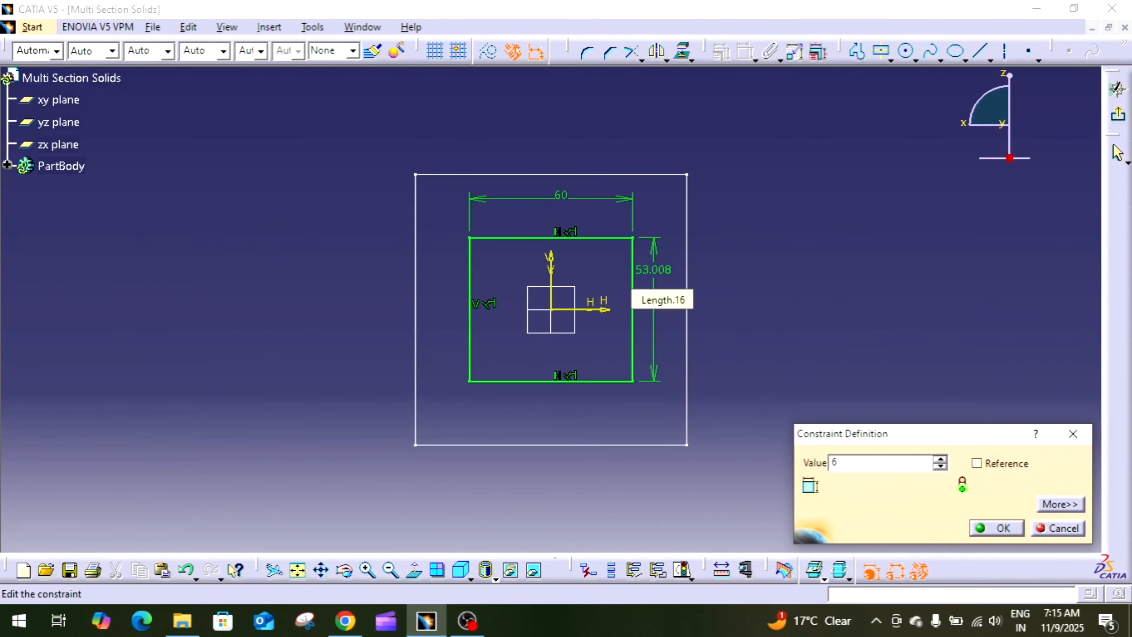
{"action": "type", "text": "0"}
{"action": "key", "text": "Return"}
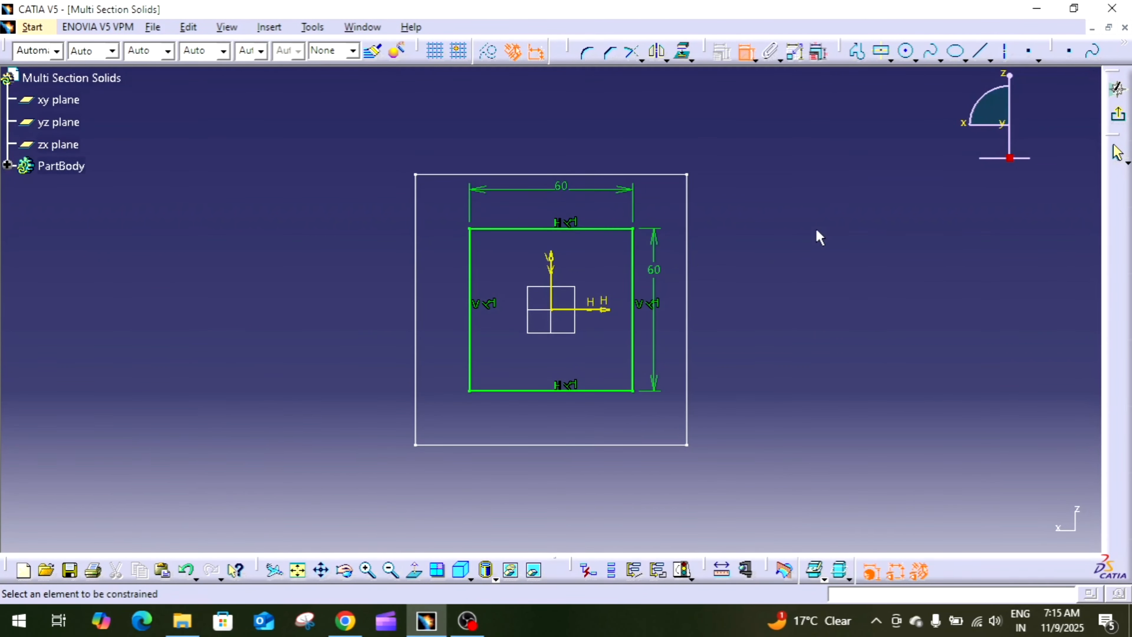
{"action": "left_click", "coordinate": [745, 52]}
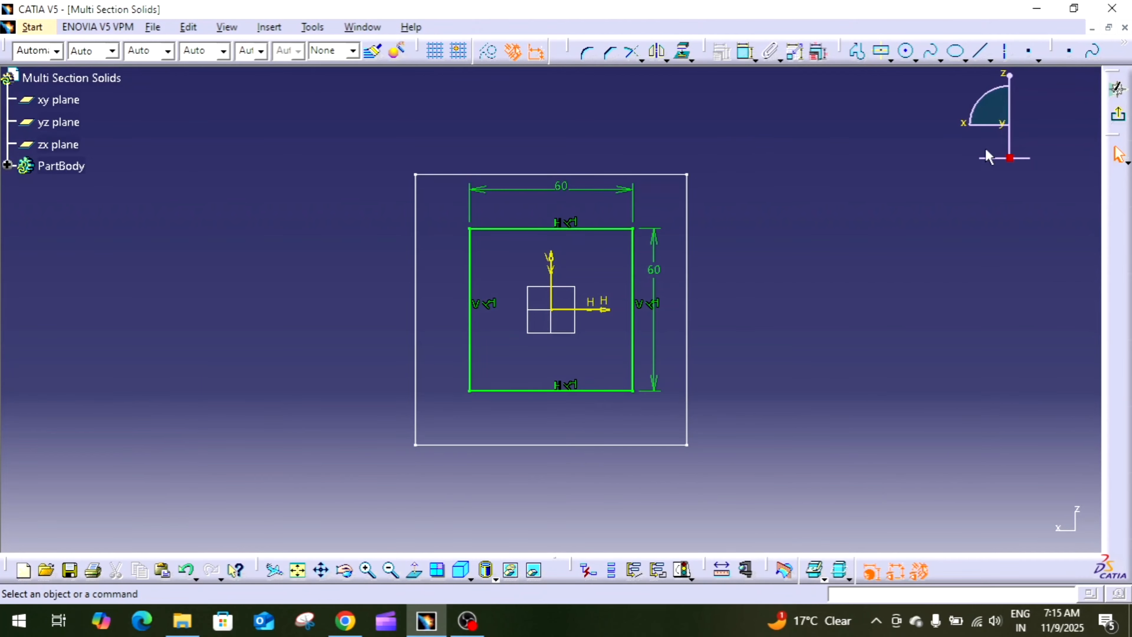
{"action": "left_click", "coordinate": [1116, 115]}
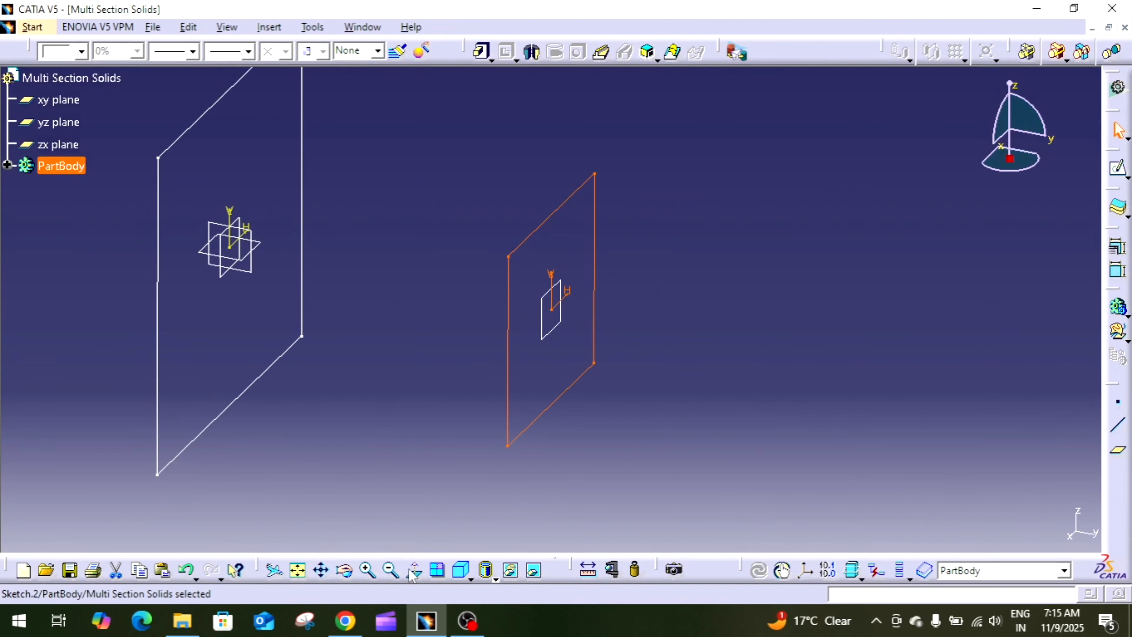
{"action": "left_click", "coordinate": [298, 571]}
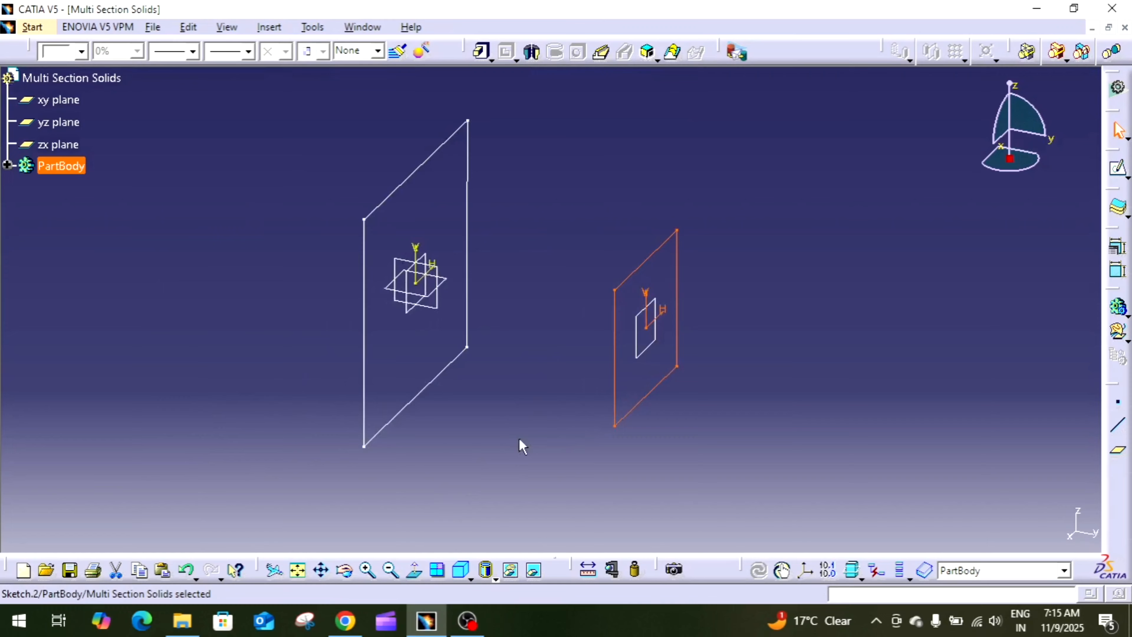
{"action": "left_click", "coordinate": [548, 419]}
{"action": "middle_click_drag", "start_coordinate": [547, 419], "coordinate": [548, 422]}
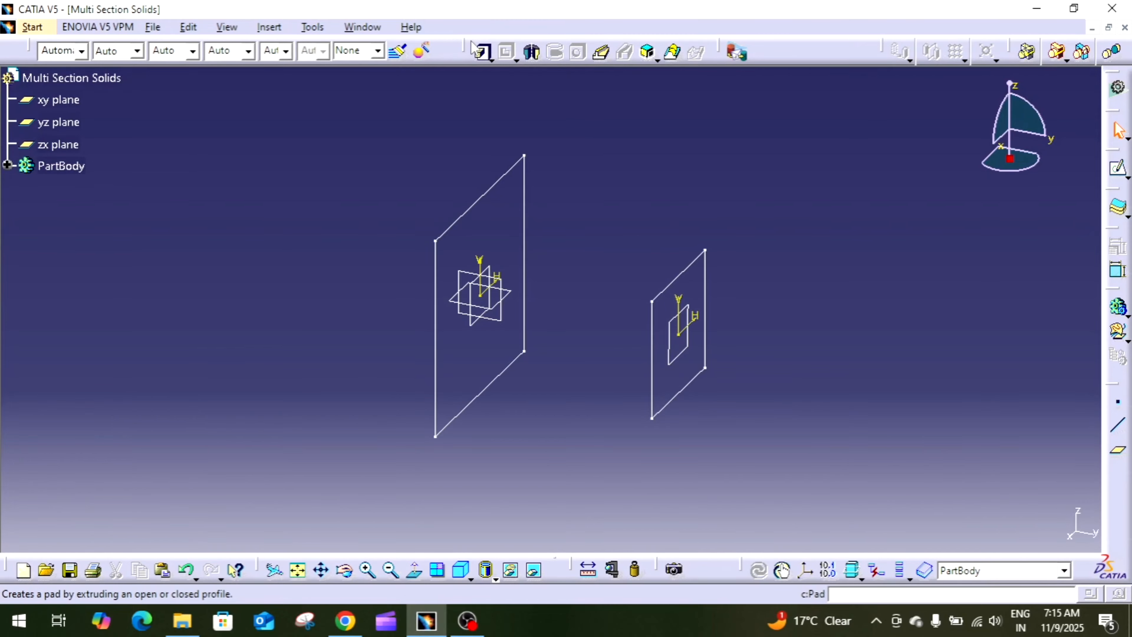
{"action": "left_click_drag", "start_coordinate": [467, 51], "coordinate": [475, 89]}
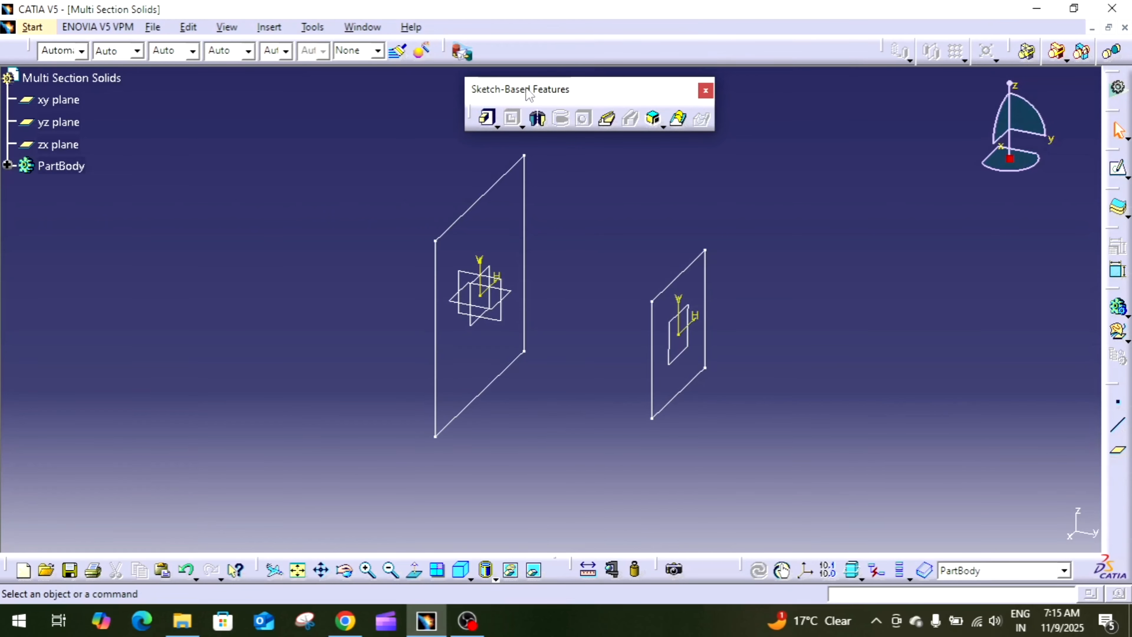
{"action": "left_click_drag", "start_coordinate": [535, 39], "coordinate": [534, 41]}
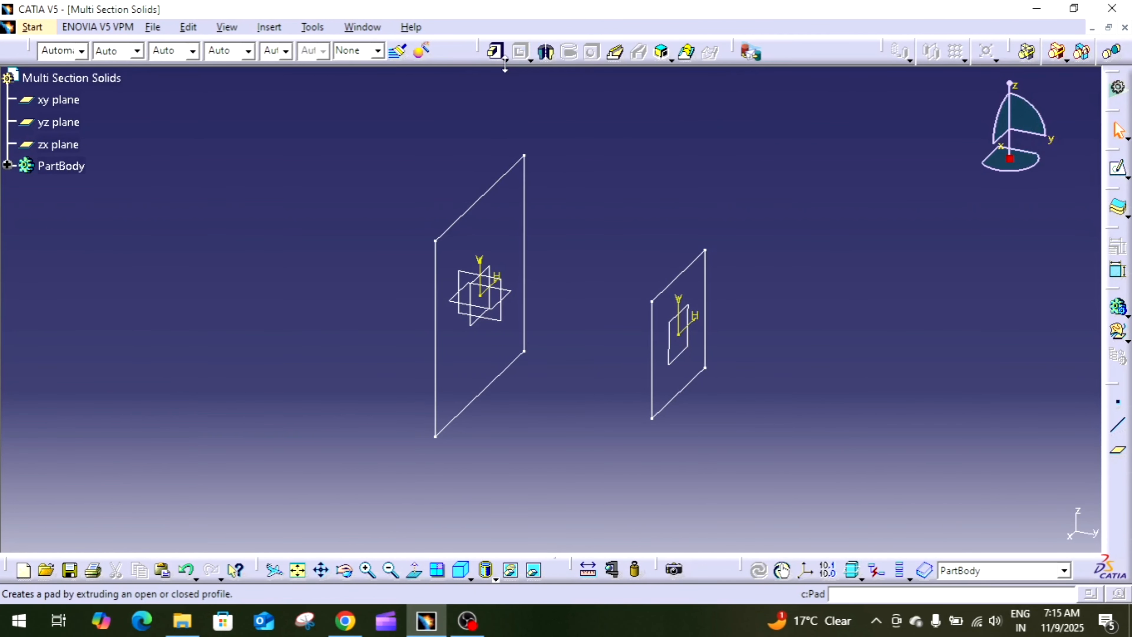
Step: Create a multi-sections solid from the large square, Sketch.1, to the small square, Sketch.2, previewing it before accepting
{"action": "left_click", "coordinate": [686, 55]}
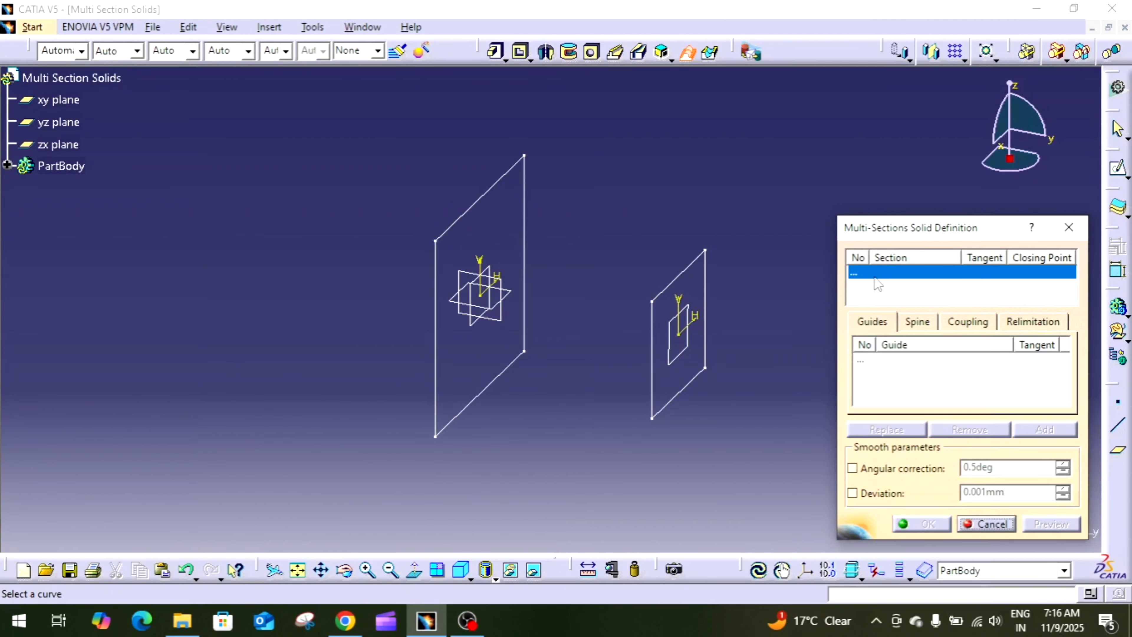
{"action": "left_click", "coordinate": [475, 209]}
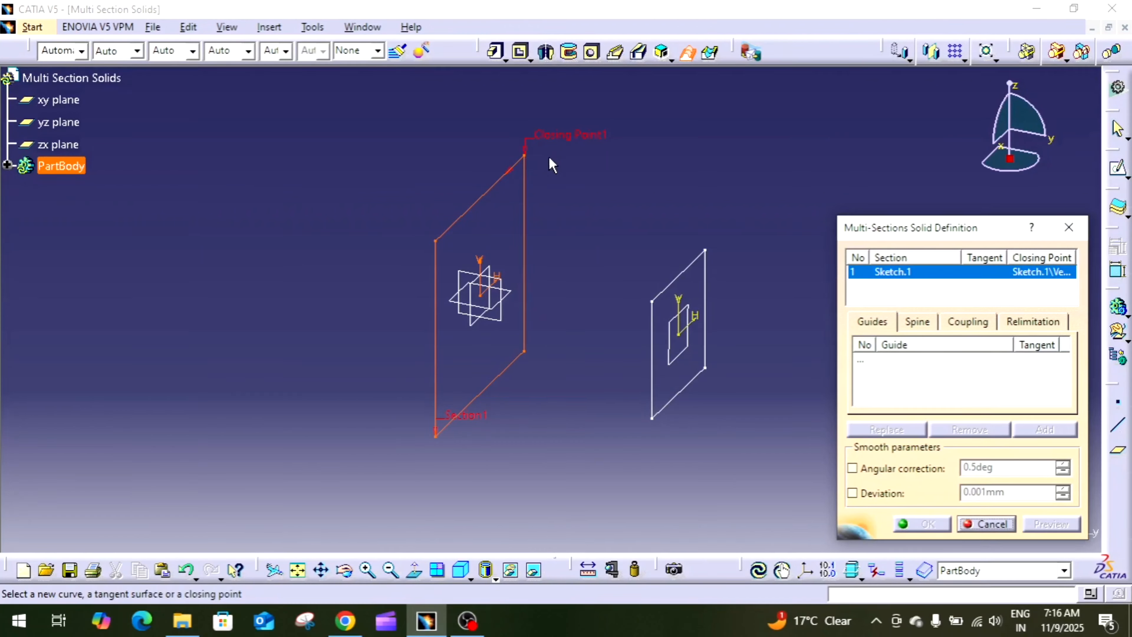
{"action": "left_click", "coordinate": [682, 286]}
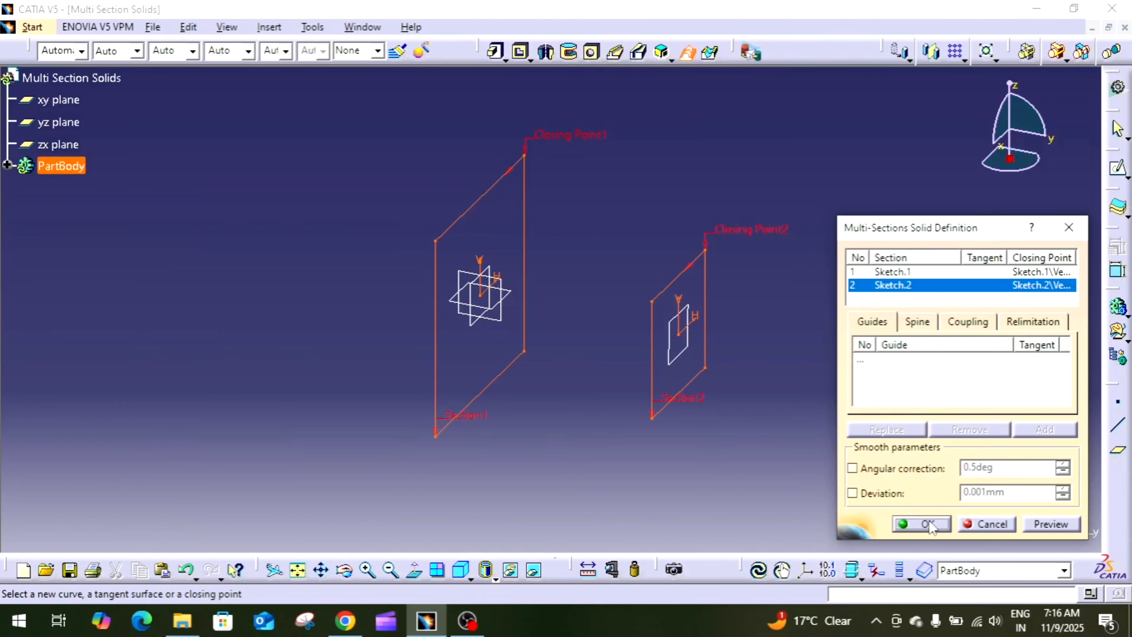
{"action": "left_click", "coordinate": [1051, 524]}
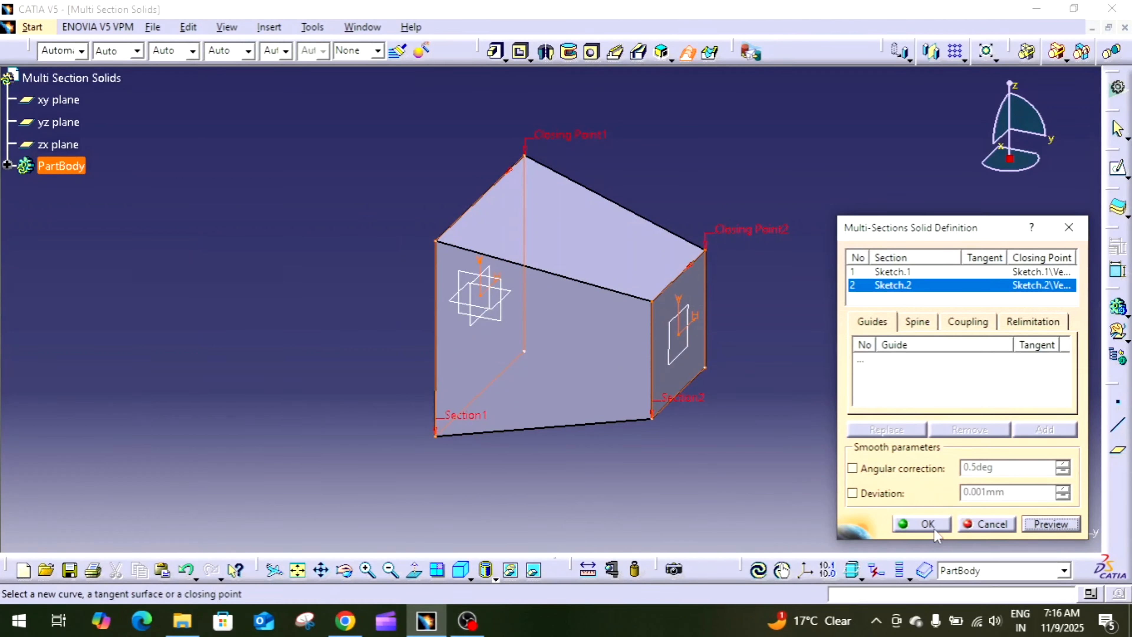
{"action": "left_click", "coordinate": [916, 525]}
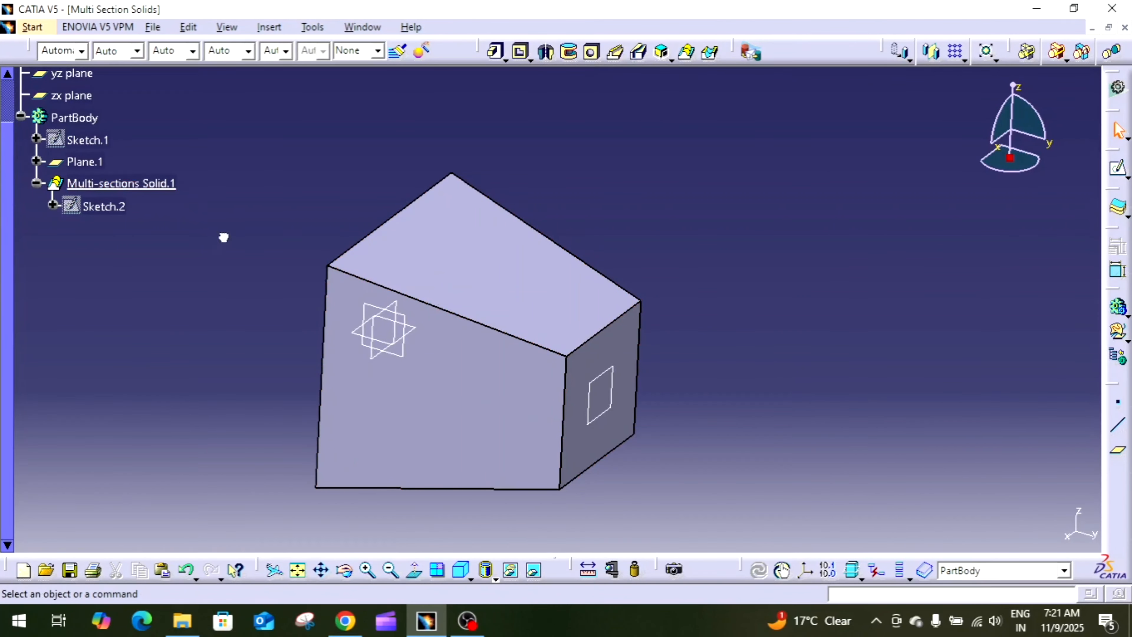
Step: Edit the multi-sections solid to reverse the closing point direction of the second section, previewing it before accepting
{"action": "double_click", "coordinate": [138, 183]}
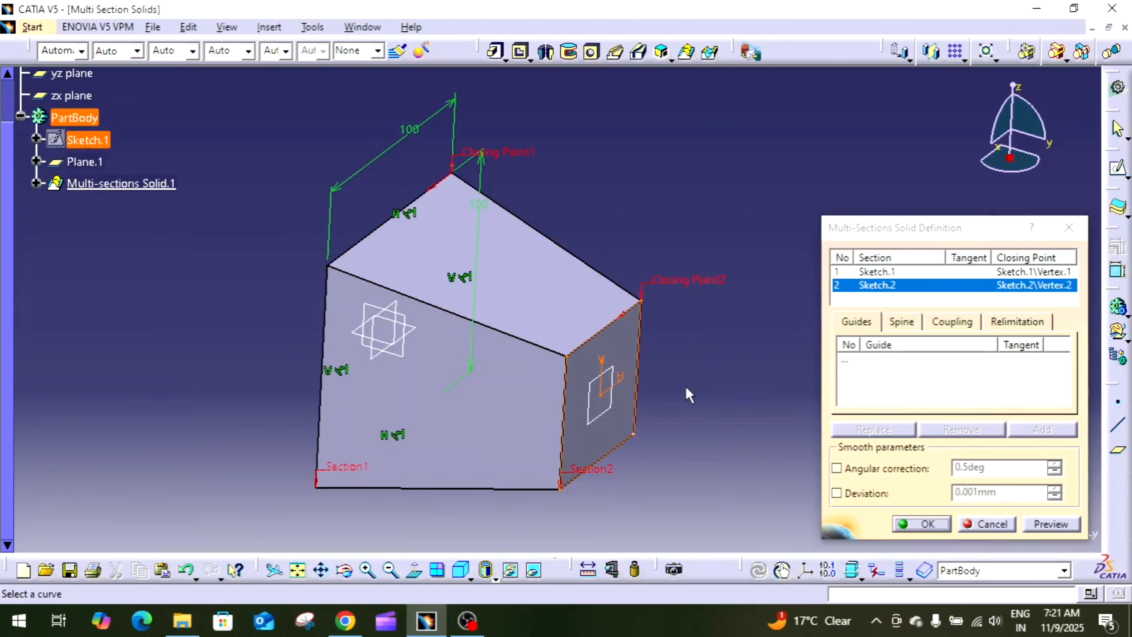
{"action": "middle_click_drag", "start_coordinate": [686, 387], "coordinate": [691, 374], "text": "ctrl"}
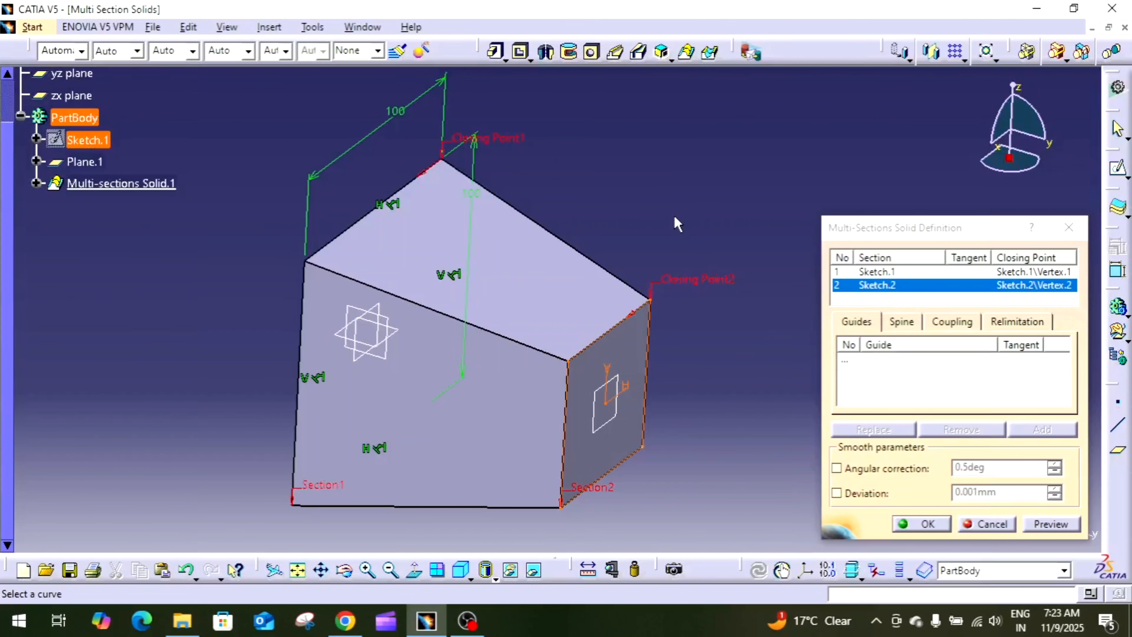
{"action": "left_click", "coordinate": [635, 317]}
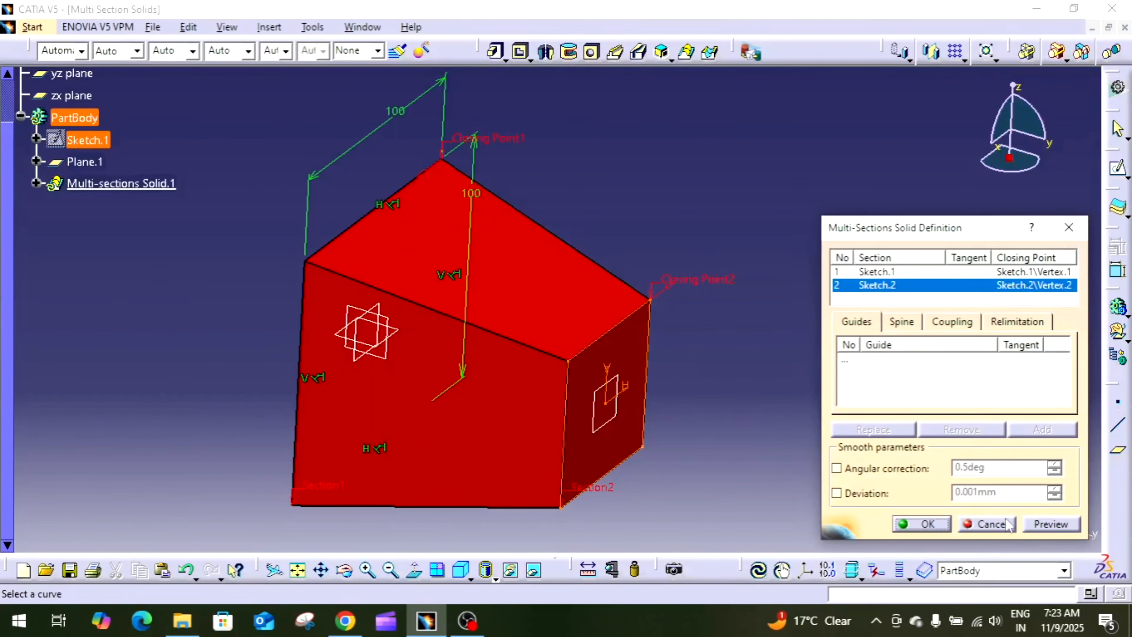
{"action": "left_click", "coordinate": [1055, 526]}
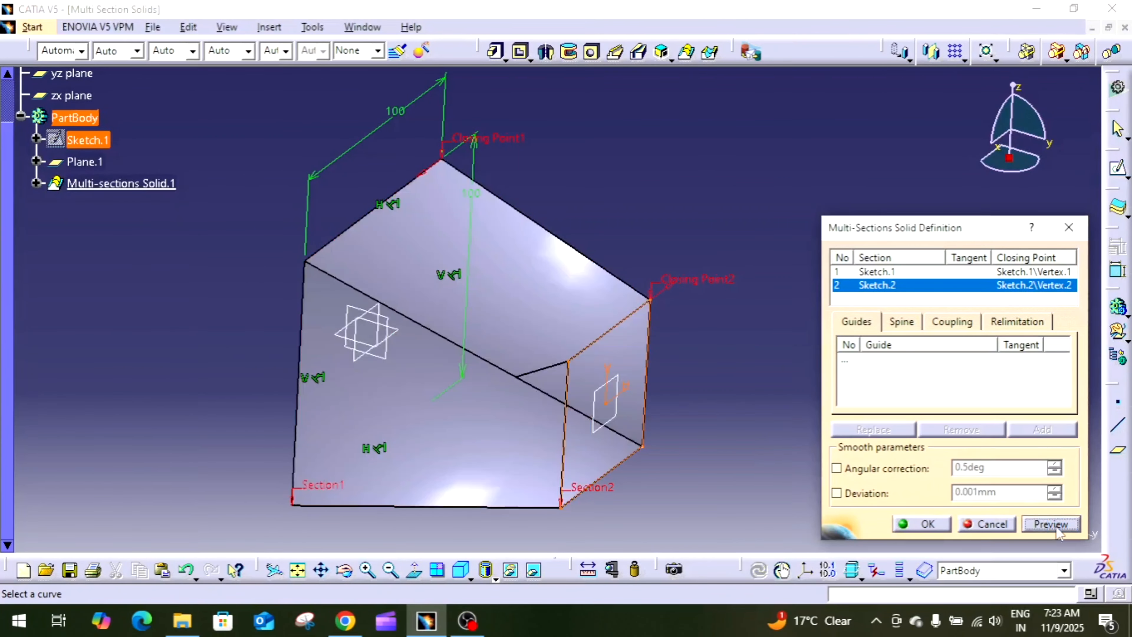
{"action": "left_click", "coordinate": [921, 523]}
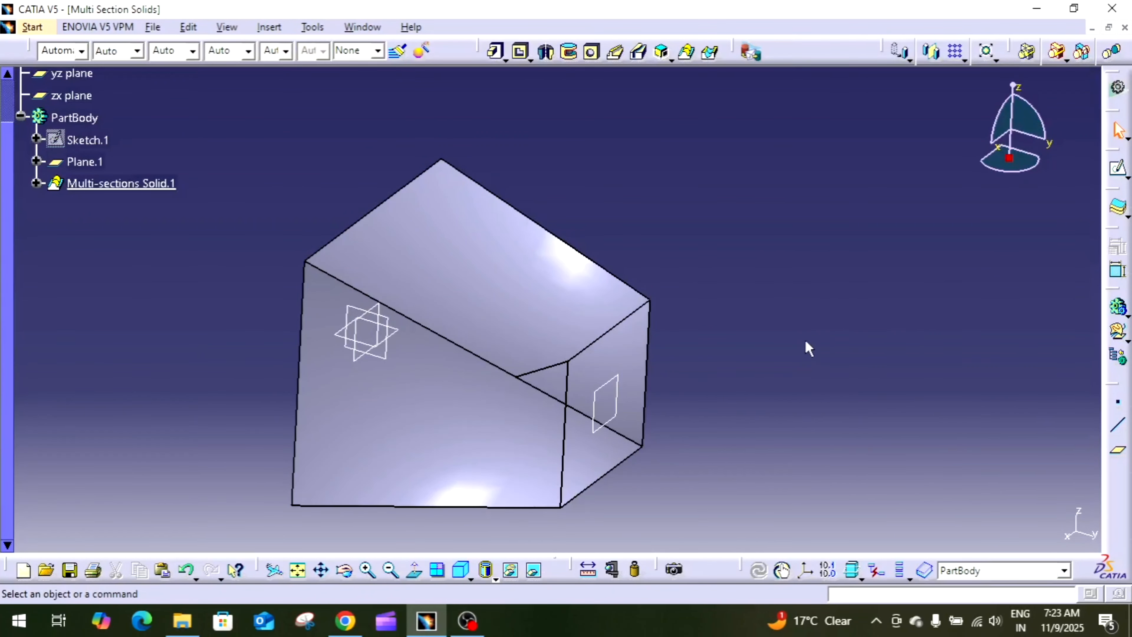
{"action": "middle_click_drag", "start_coordinate": [805, 341], "coordinate": [726, 201]}
{"action": "middle_click_drag", "start_coordinate": [736, 432], "coordinate": [666, 347]}
{"action": "middle_click_drag", "start_coordinate": [672, 238], "coordinate": [688, 345]}
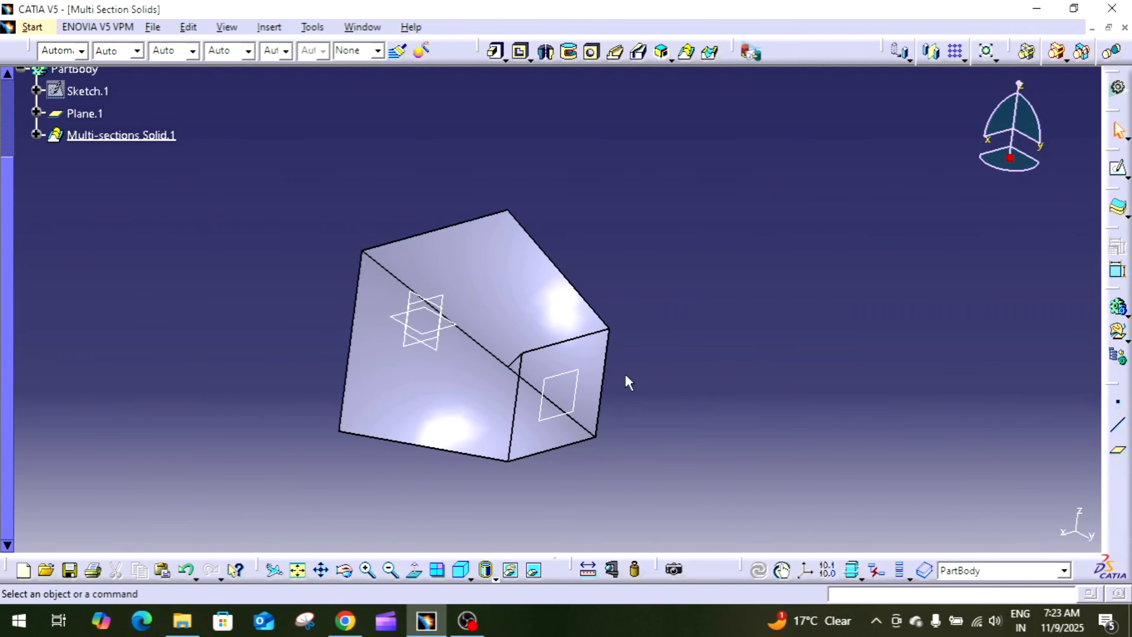
Step: Edit the multi-sections solid to flip the second section's closing point direction back, and preview the result
{"action": "double_click", "coordinate": [157, 134]}
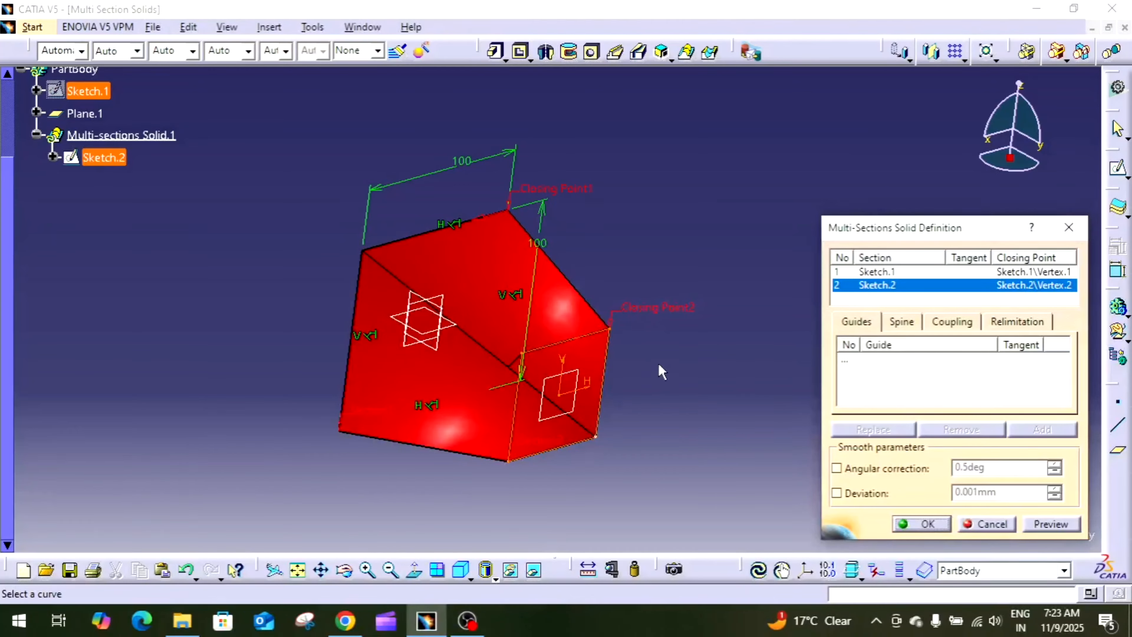
{"action": "mouse_move", "coordinate": [662, 371]}
{"action": "middle_mouse_down"}
{"action": "mouse_move", "coordinate": [663, 323]}
{"action": "mouse_move", "coordinate": [663, 357]}
{"action": "middle_mouse_up"}
{"action": "middle_click_drag", "start_coordinate": [419, 273], "coordinate": [418, 334]}
{"action": "left_click", "coordinate": [1050, 524]}
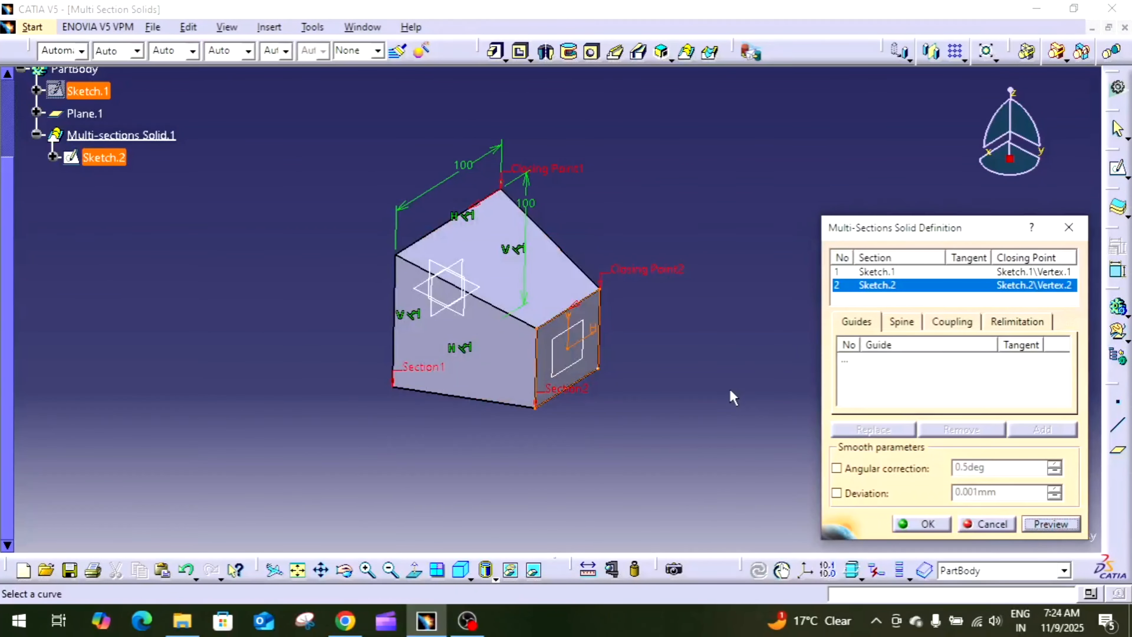
{"action": "middle_click_drag", "start_coordinate": [734, 379], "coordinate": [735, 355]}
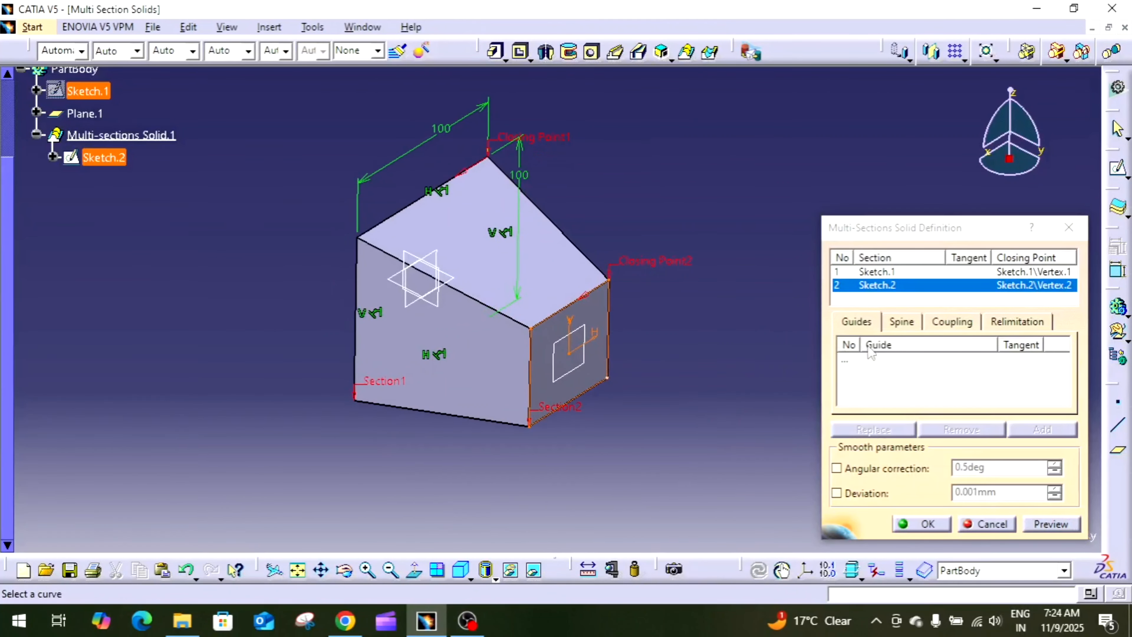
Step: Replace the closing point of Sketch.2 with the other upper corner of the small square, previewing the solid before accepting
{"action": "right_click", "coordinate": [1043, 288]}
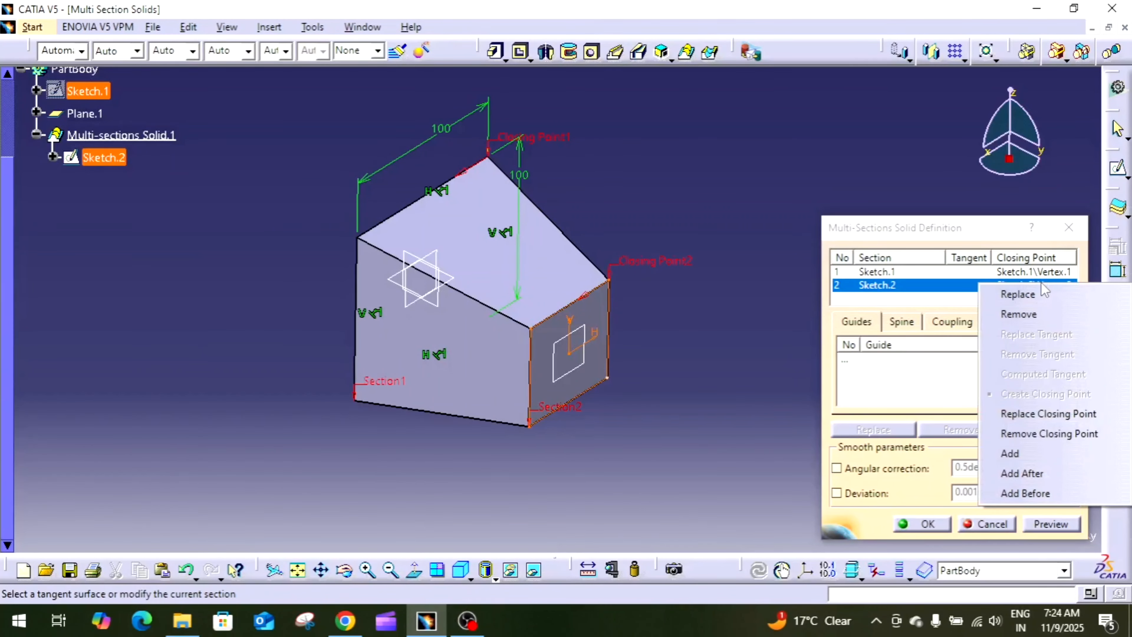
{"action": "left_click", "coordinate": [1052, 415]}
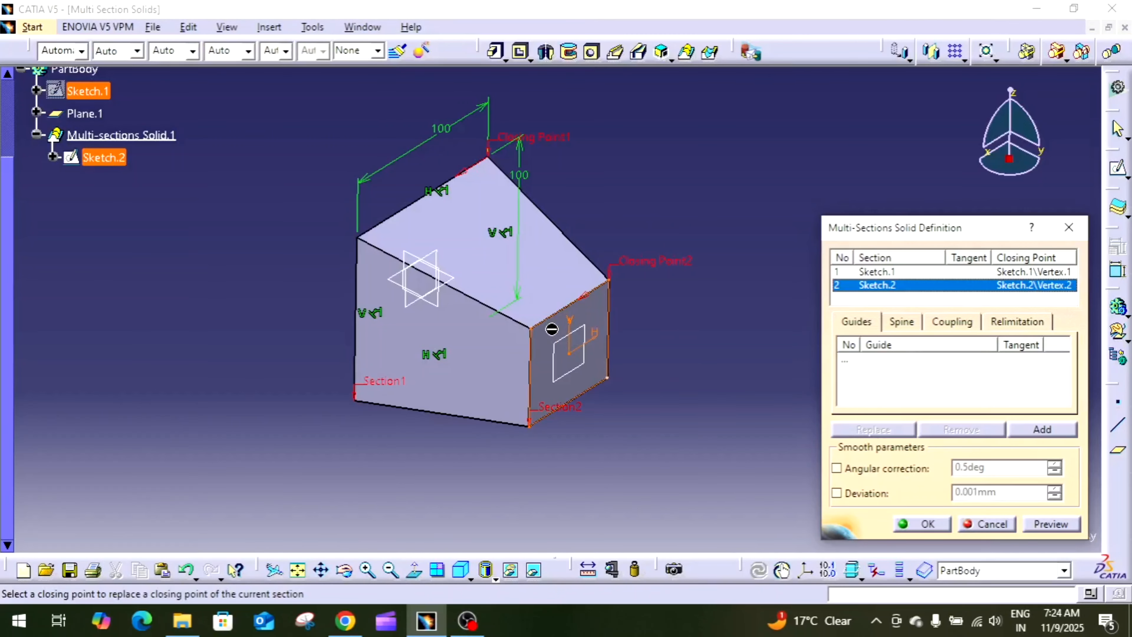
{"action": "left_click", "coordinate": [532, 331]}
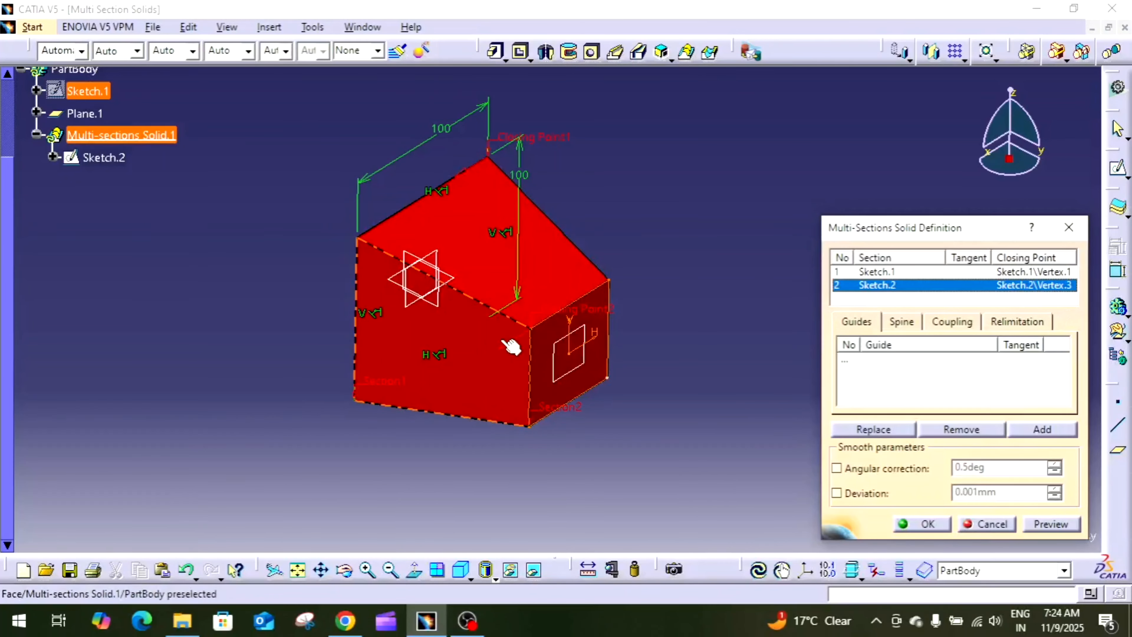
{"action": "left_click", "coordinate": [1052, 525]}
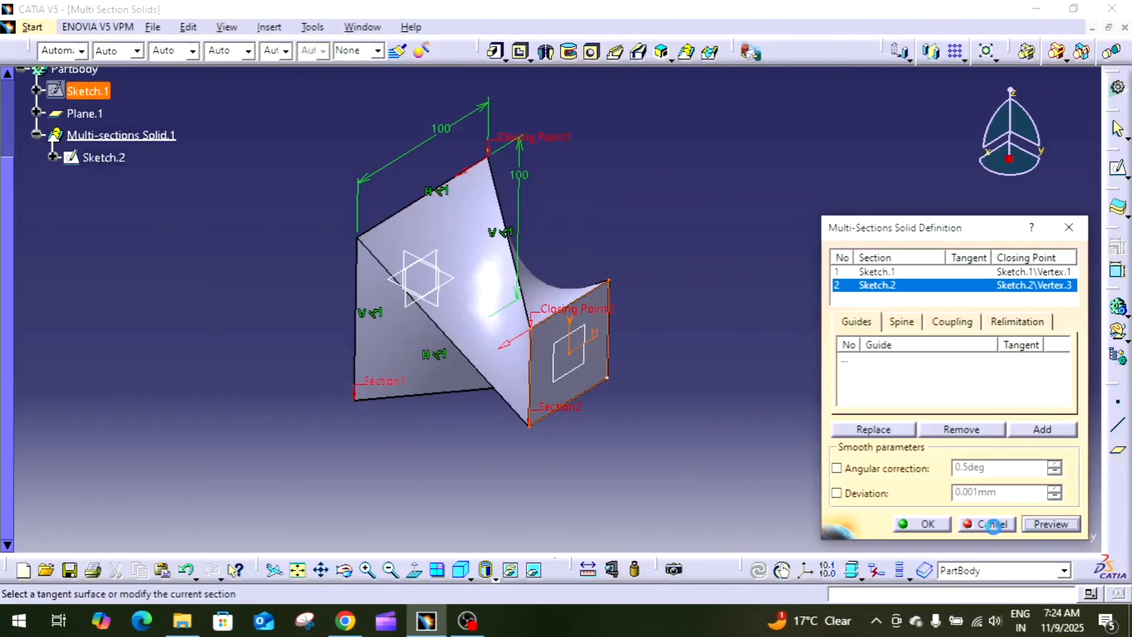
{"action": "left_click", "coordinate": [912, 524]}
{"action": "middle_click_drag", "start_coordinate": [844, 422], "coordinate": [658, 338]}
{"action": "middle_click_drag", "start_coordinate": [531, 260], "coordinate": [599, 432]}
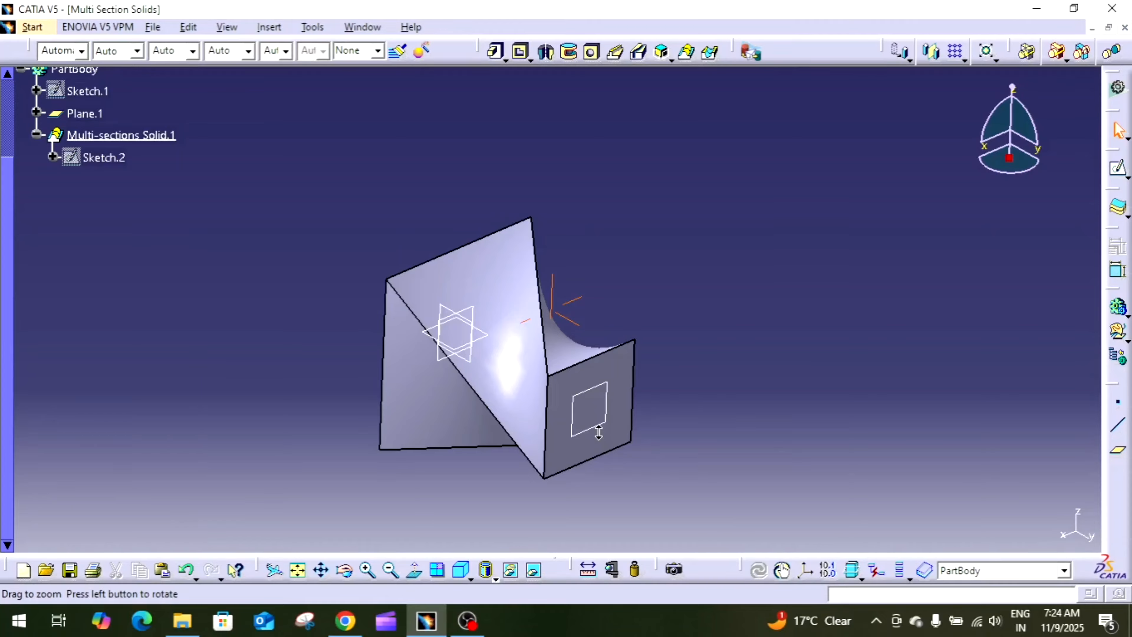
Step: Edit the multi-sections solid to move Sketch.2's closing point to the small square's lower corner below the original one, previewing before accepting
{"action": "double_click", "coordinate": [164, 135]}
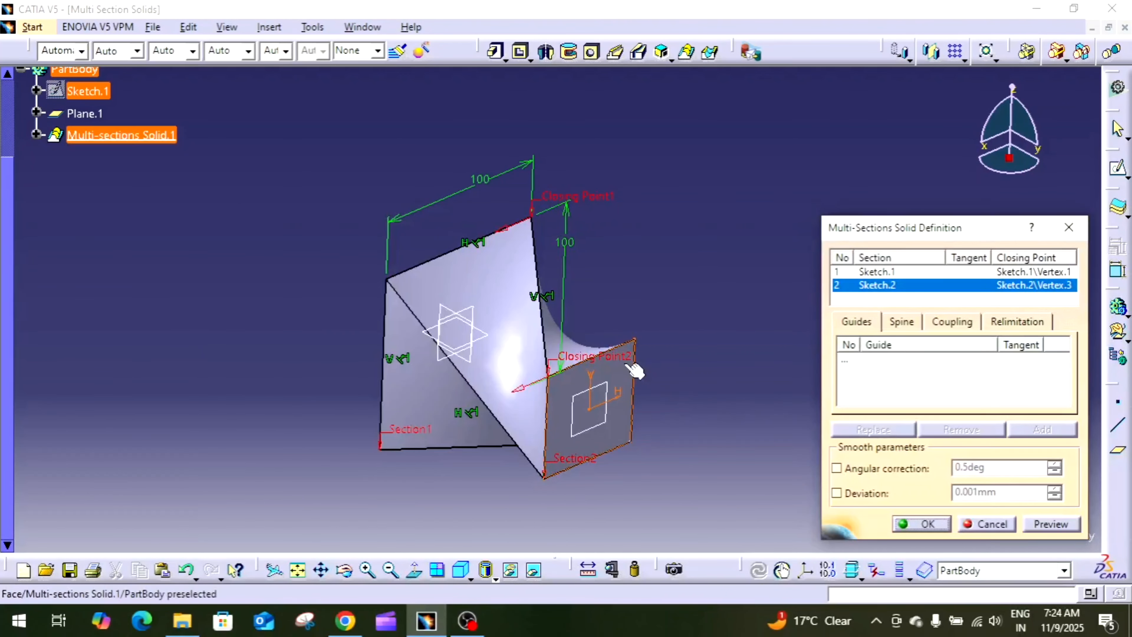
{"action": "right_click", "coordinate": [1042, 295]}
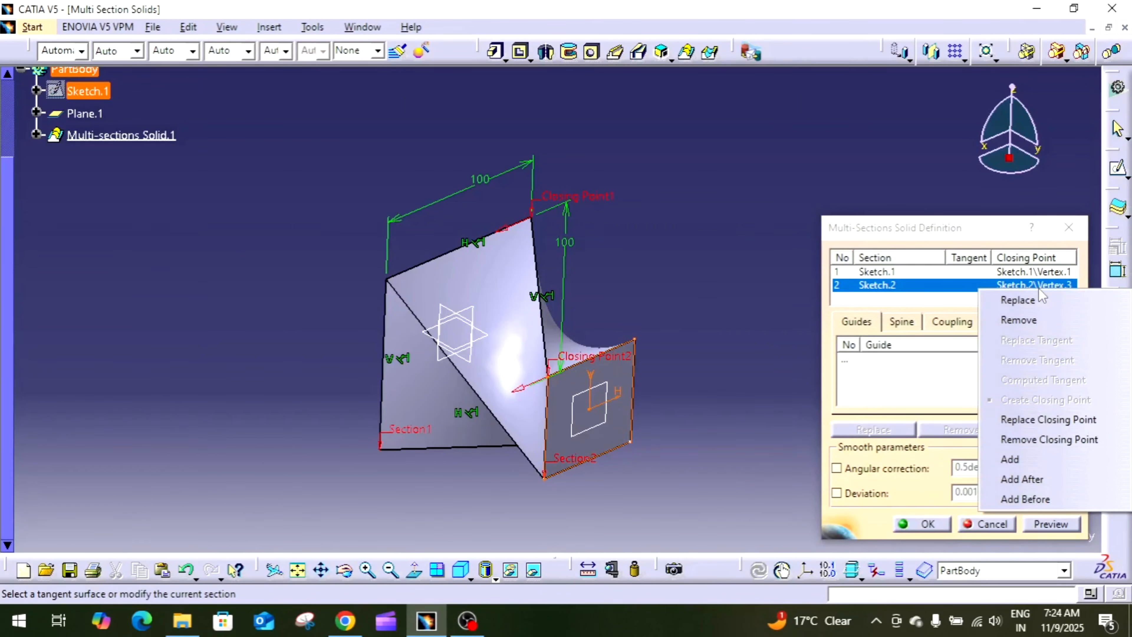
{"action": "left_click", "coordinate": [1051, 447]}
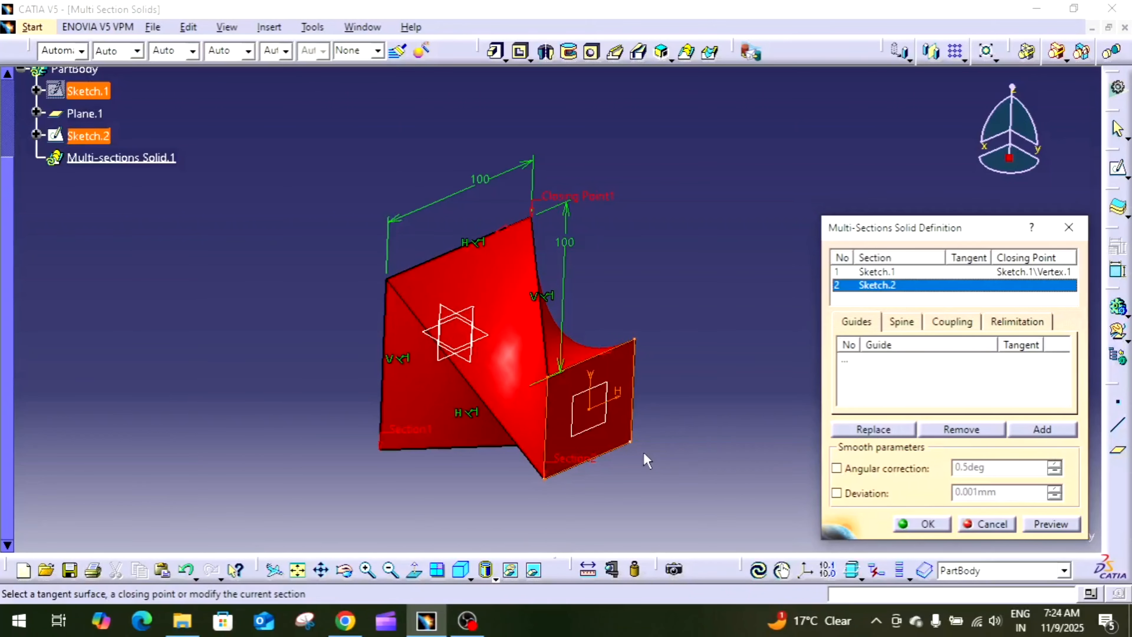
{"action": "left_click", "coordinate": [633, 442]}
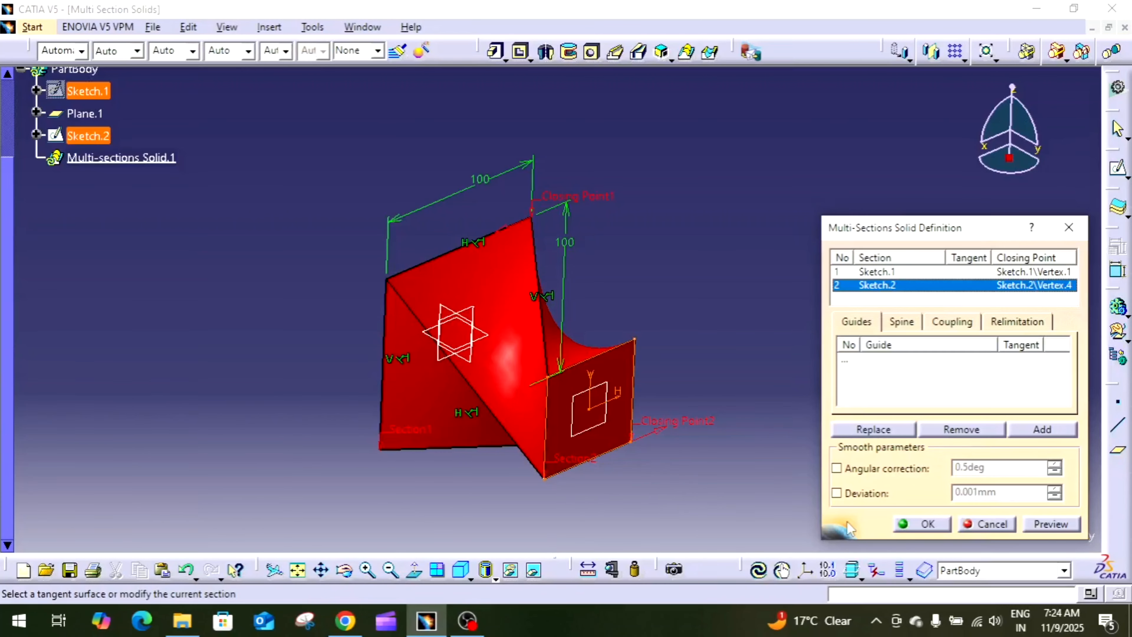
{"action": "left_click", "coordinate": [1060, 527]}
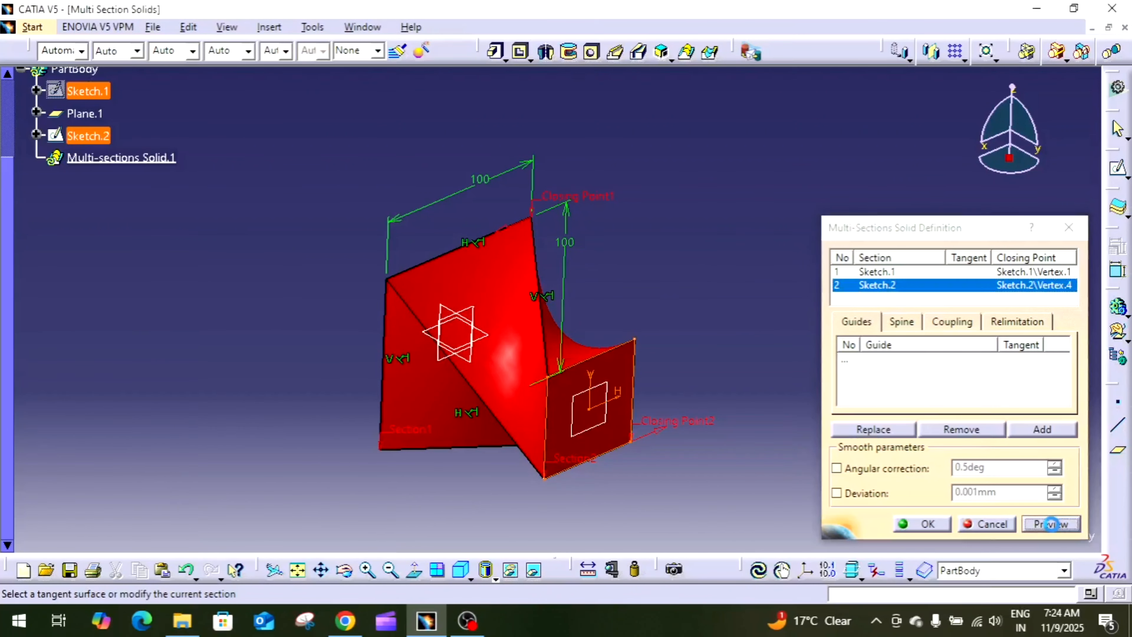
{"action": "left_click", "coordinate": [926, 526]}
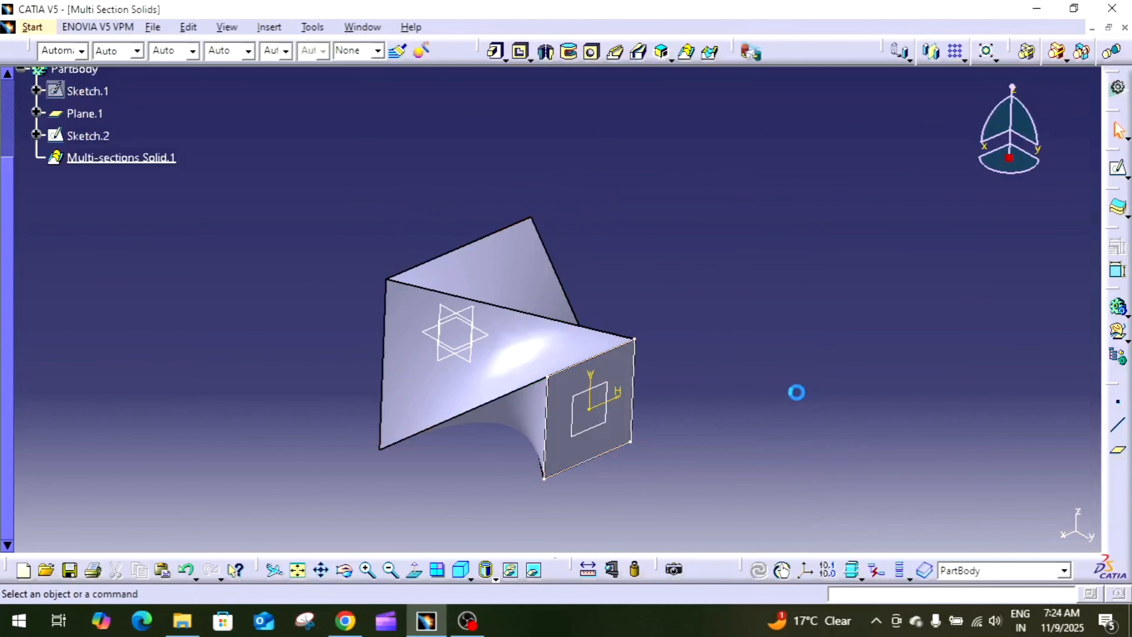
{"action": "middle_click_drag", "start_coordinate": [795, 394], "coordinate": [788, 408]}
{"action": "middle_click_drag", "start_coordinate": [659, 304], "coordinate": [612, 347]}
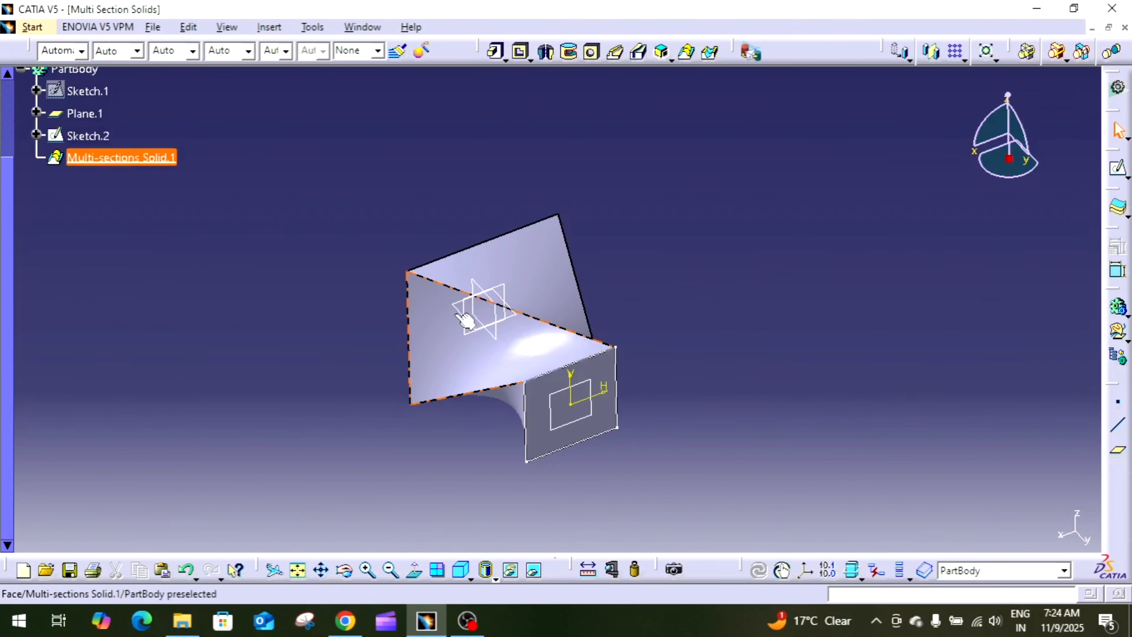
Step: Edit the multi-sections solid to remove the closing point of Sketch.2, previewing the solid before accepting
{"action": "double_click", "coordinate": [160, 162]}
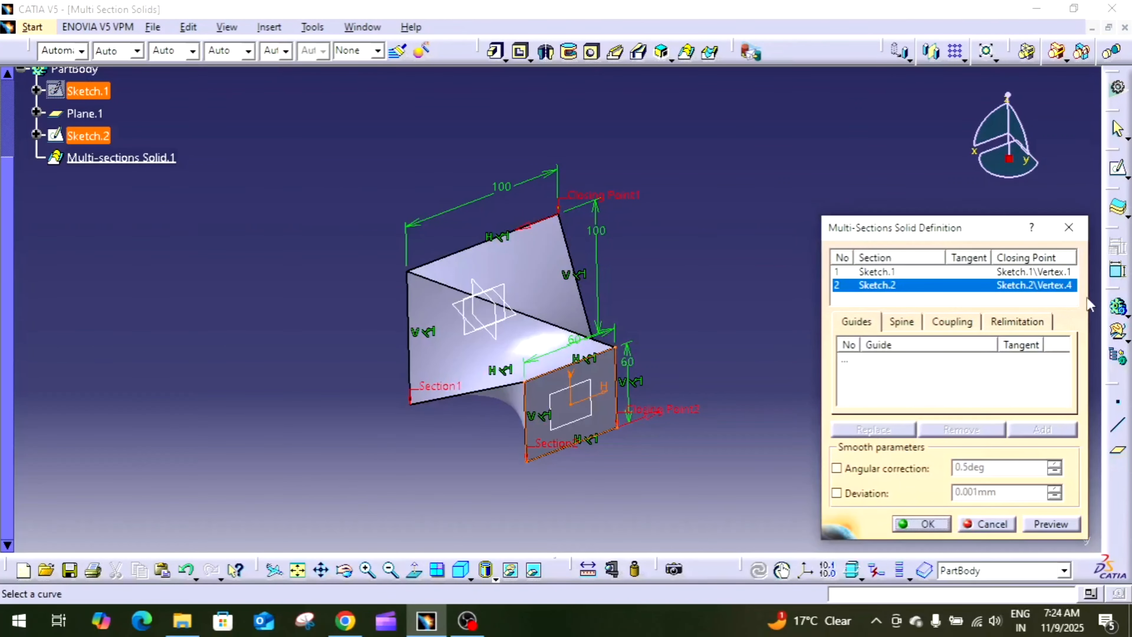
{"action": "right_click", "coordinate": [1030, 286]}
{"action": "left_click", "coordinate": [1075, 437]}
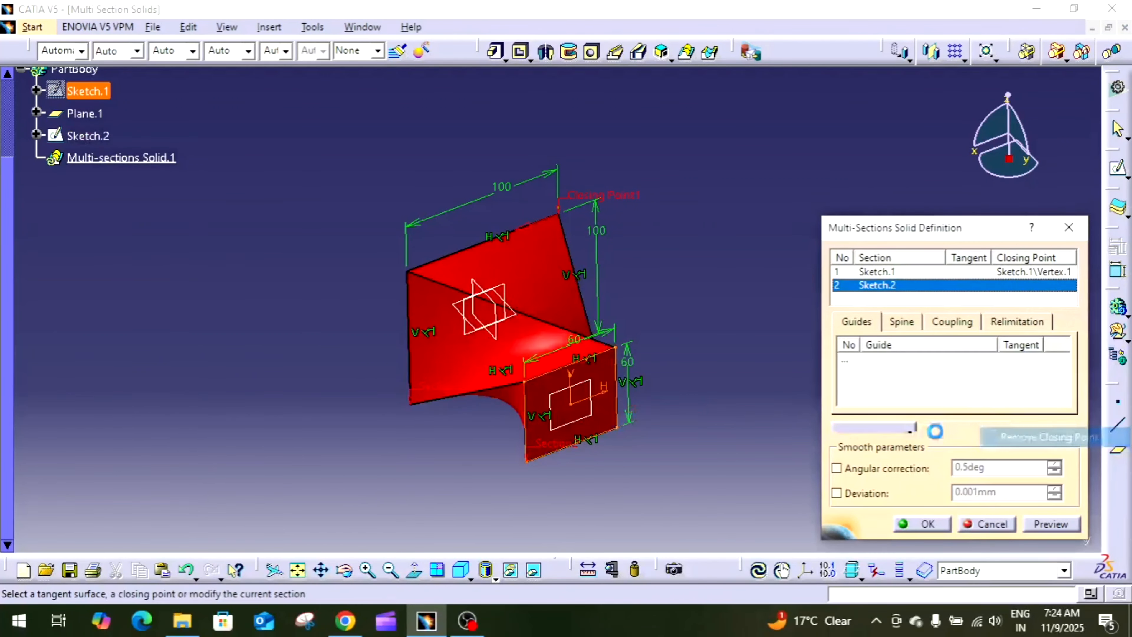
{"action": "left_click", "coordinate": [615, 347]}
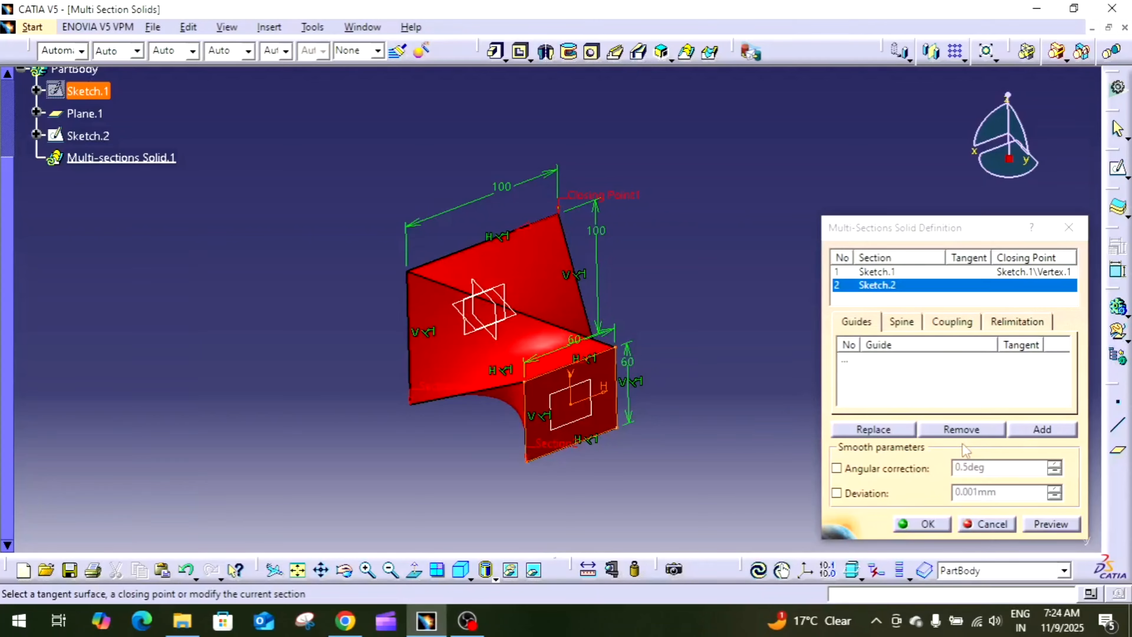
{"action": "left_click", "coordinate": [1051, 523]}
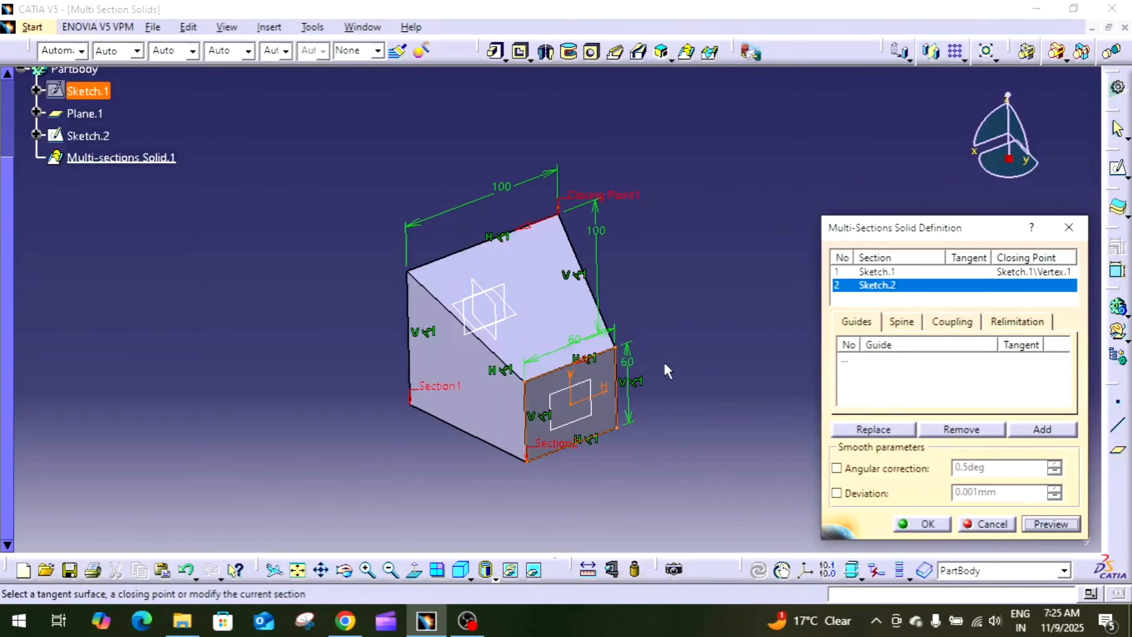
{"action": "middle_click_drag", "start_coordinate": [665, 372], "coordinate": [548, 379]}
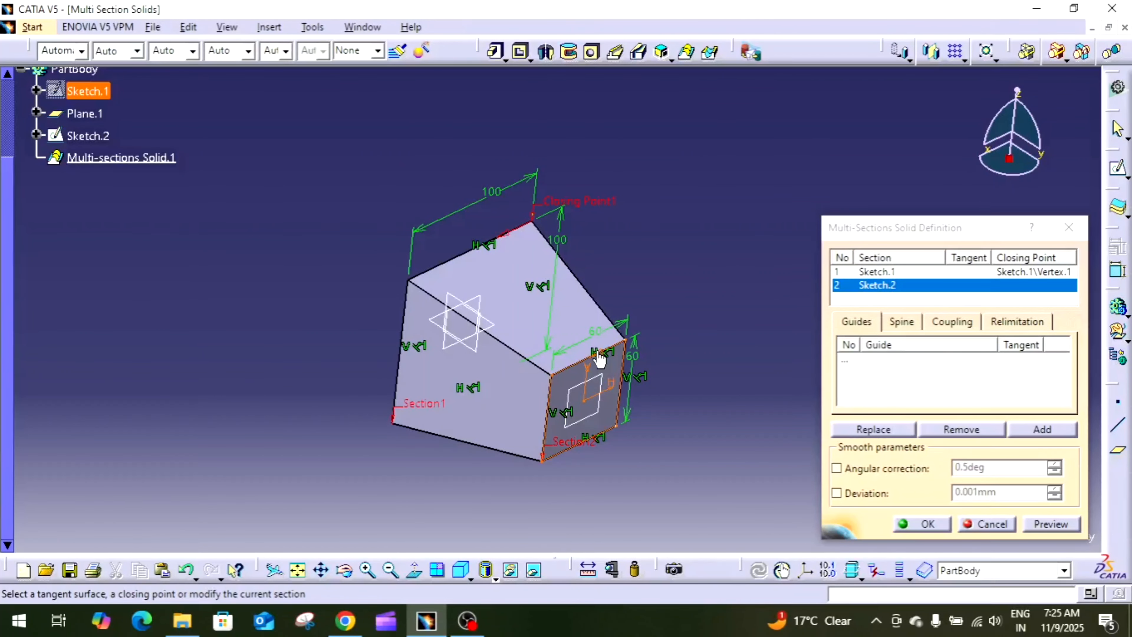
{"action": "left_click", "coordinate": [925, 526]}
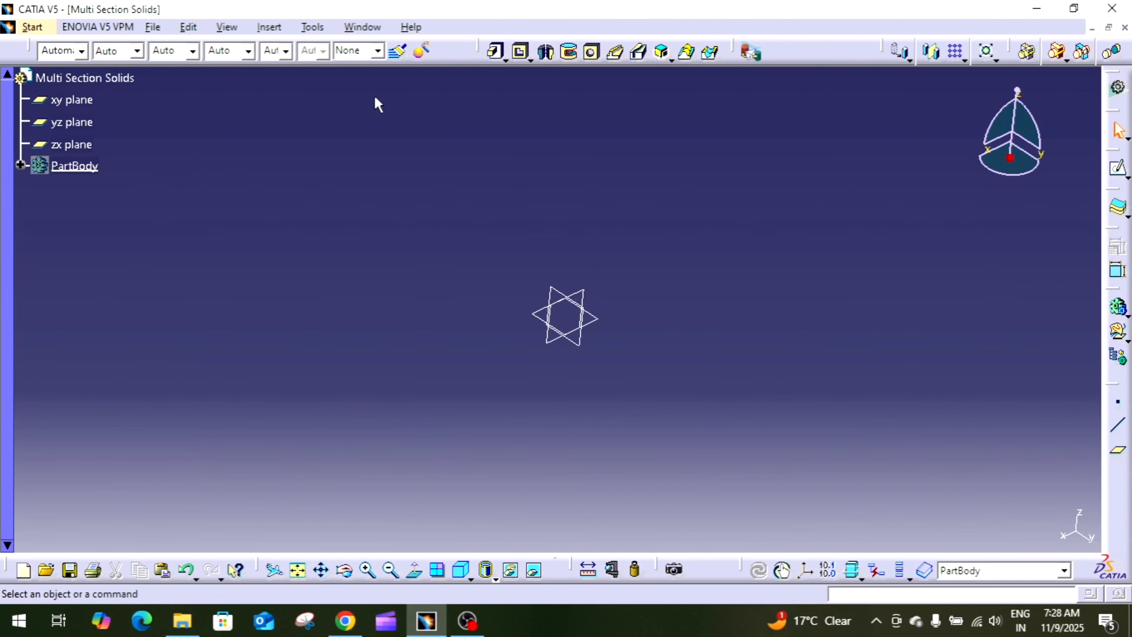
Step: Insert a new body and rename it Multisection Solid: Guide Curve
{"action": "left_click", "coordinate": [269, 27]}
{"action": "left_click", "coordinate": [281, 68]}
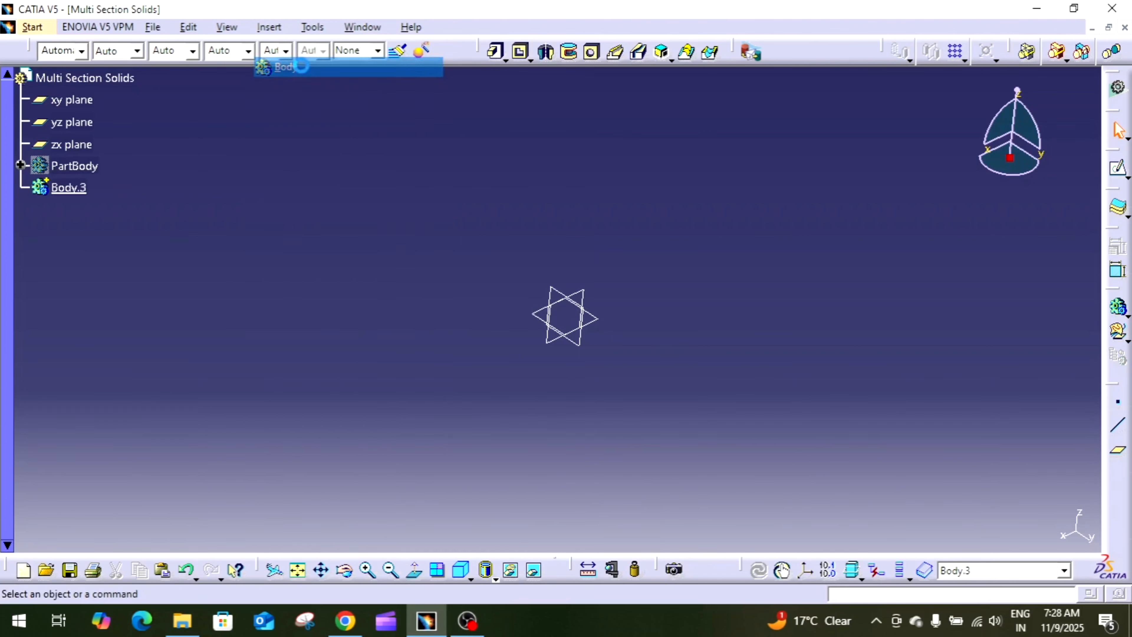
{"action": "right_click", "coordinate": [67, 188]}
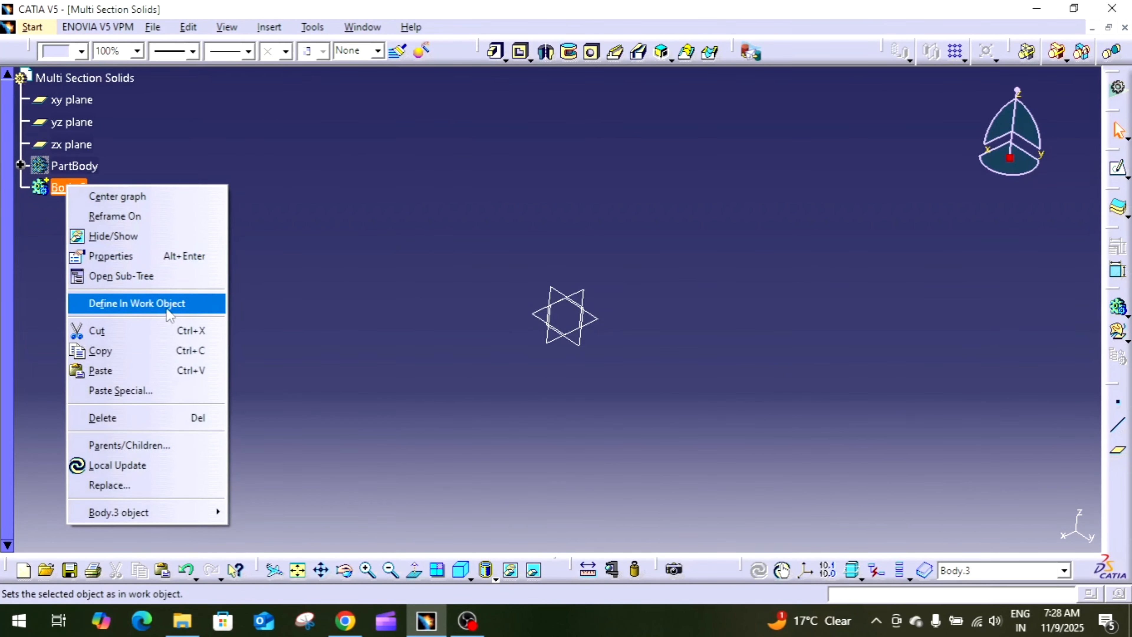
{"action": "left_click", "coordinate": [169, 255]}
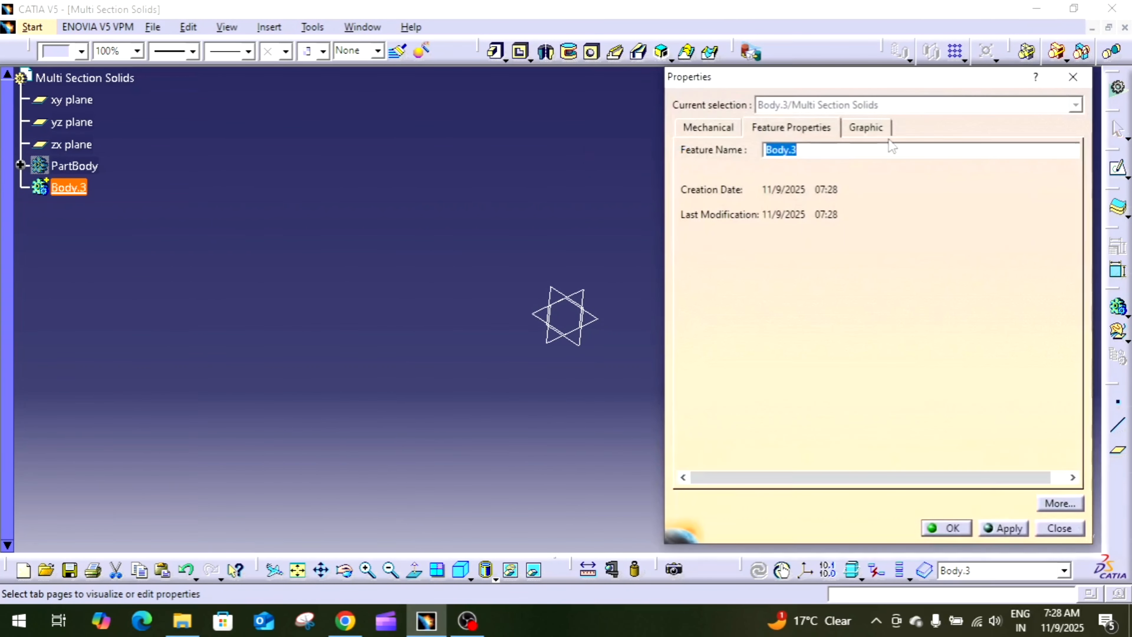
{"action": "type", "text": "Multisection Sol"}
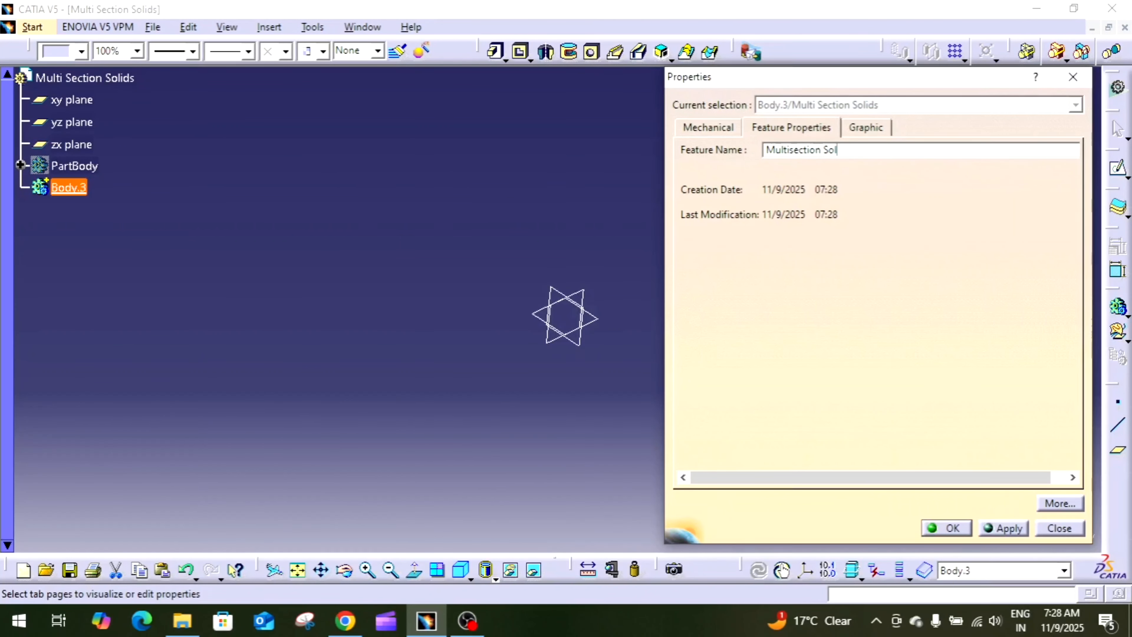
{"action": "type", "text": "id;"}
{"action": "key", "text": "BackSpace"}
{"action": "key", "text": "BackSpace"}
{"action": "type", "text": ": Guide Curve"}
{"action": "left_click", "coordinate": [946, 528]}
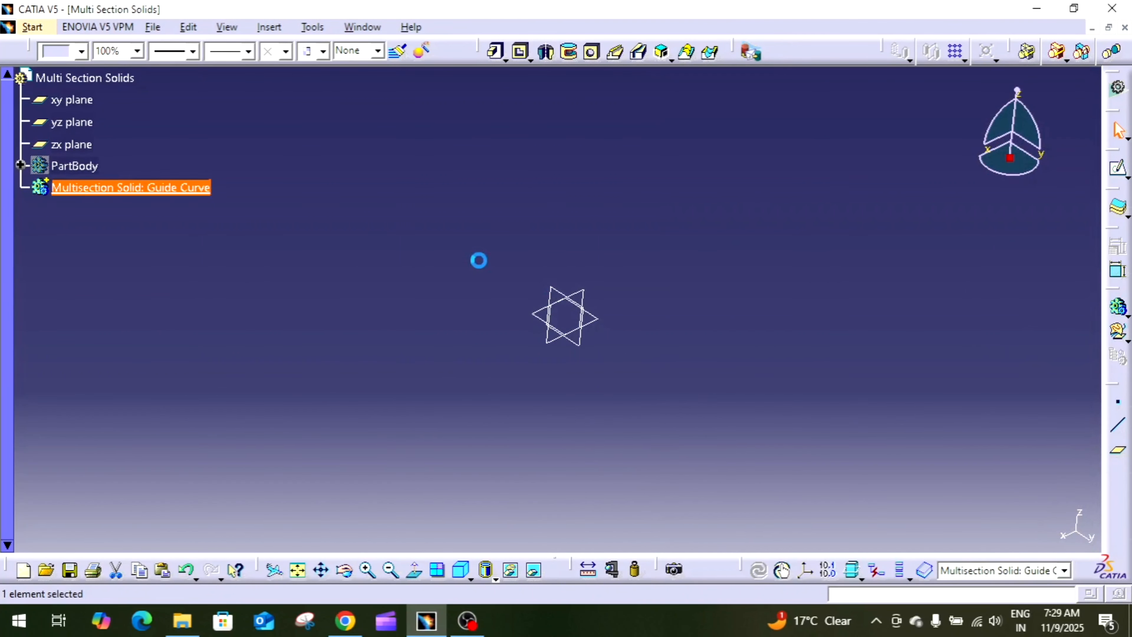
Step: Rename PartBody to Multisection Solid
{"action": "left_click", "coordinate": [74, 165]}
{"action": "right_click", "coordinate": [74, 164]}
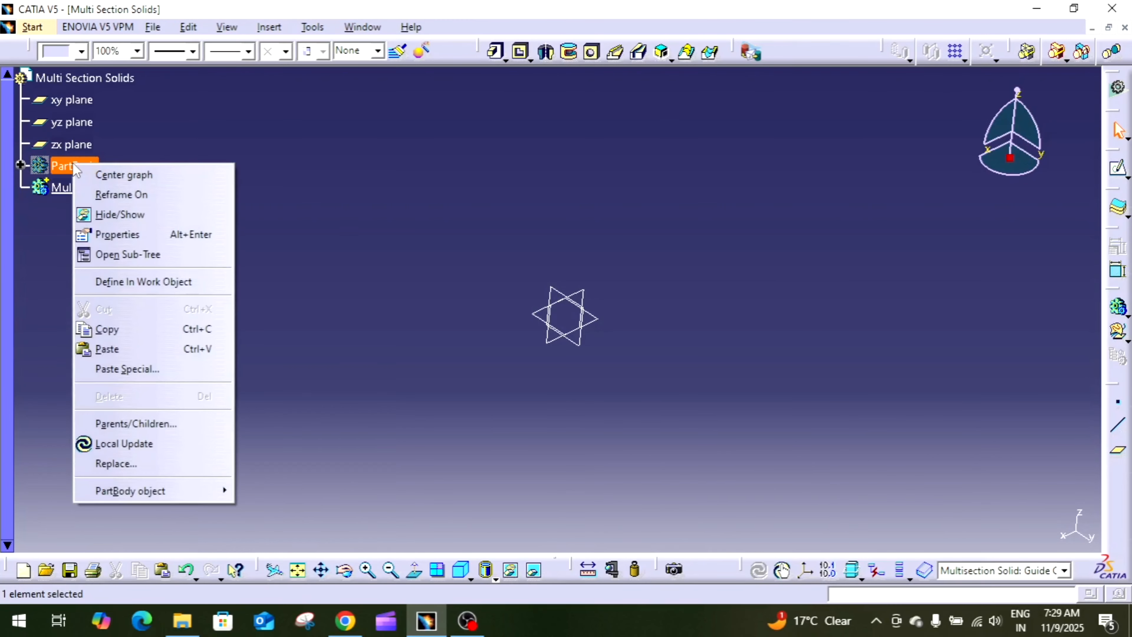
{"action": "left_click", "coordinate": [115, 234]}
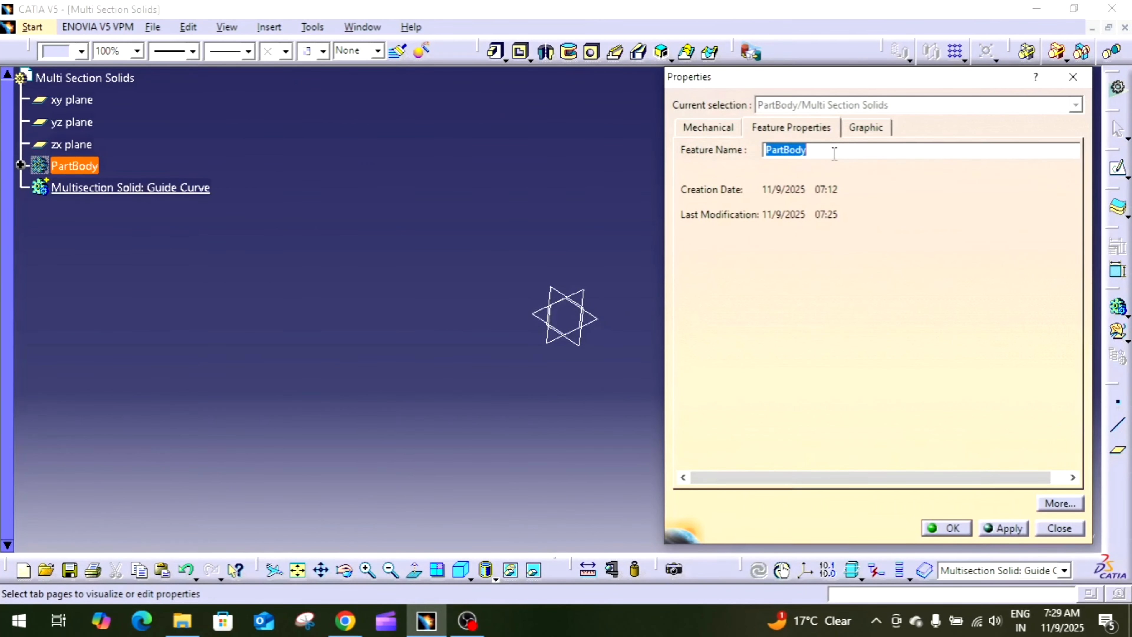
{"action": "type", "text": "Multi section"}
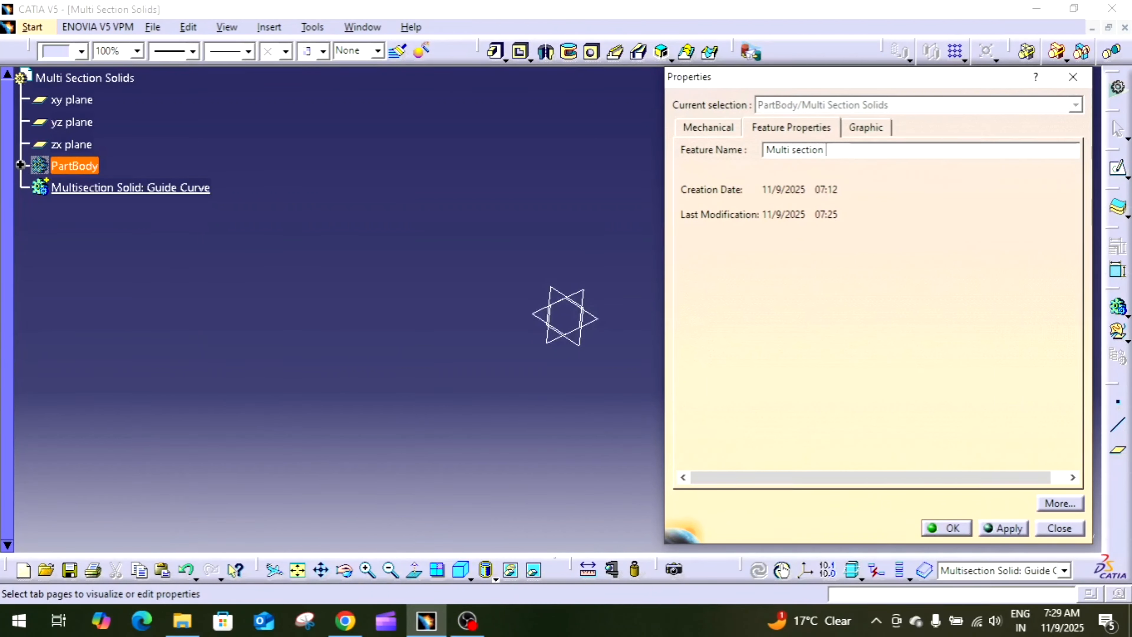
{"action": "type", "text": " Solid"}
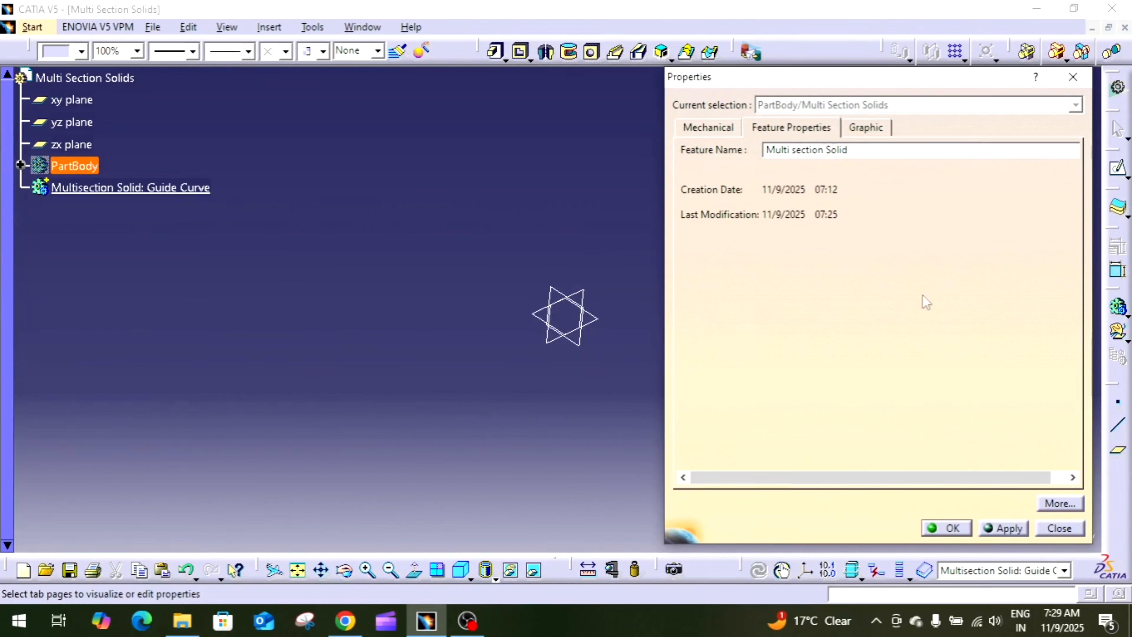
{"action": "left_click", "coordinate": [796, 150]}
{"action": "key", "text": "BackSpace"}
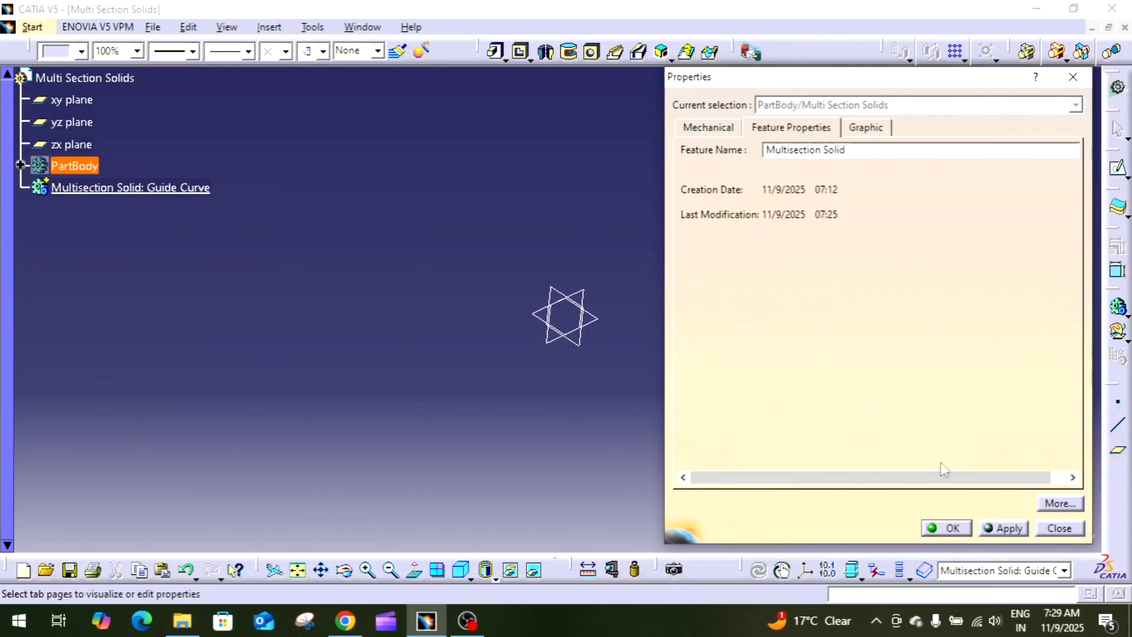
{"action": "left_click", "coordinate": [951, 529]}
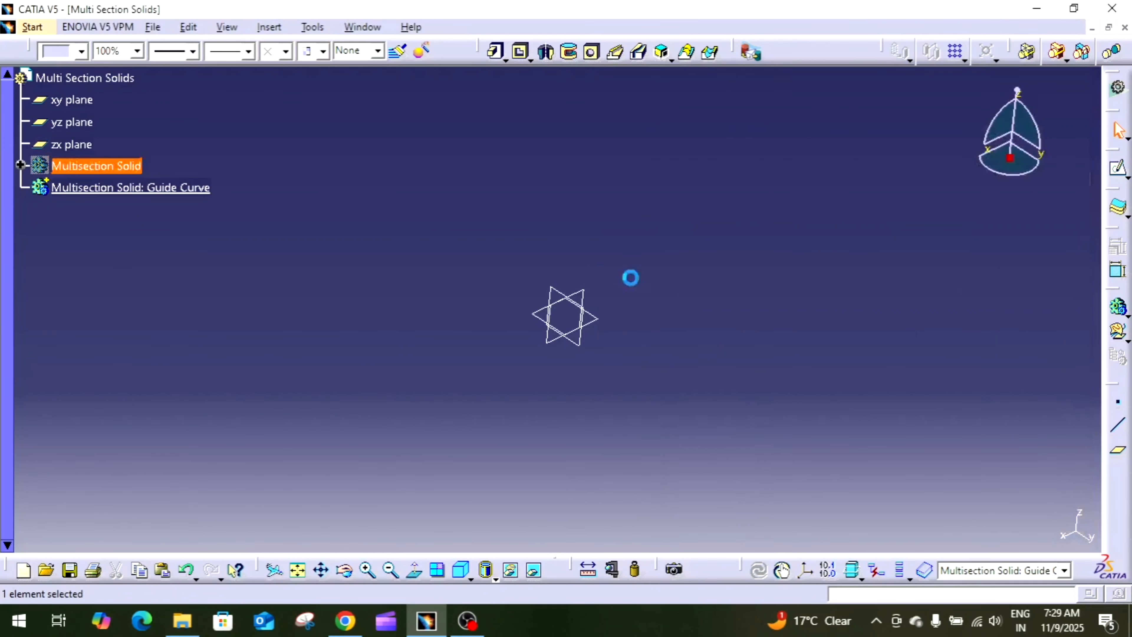
Step: Sketch a rectangle centred on the origin on the zx plane, about 87 mm wide and 81 mm high
{"action": "left_click", "coordinate": [182, 187]}
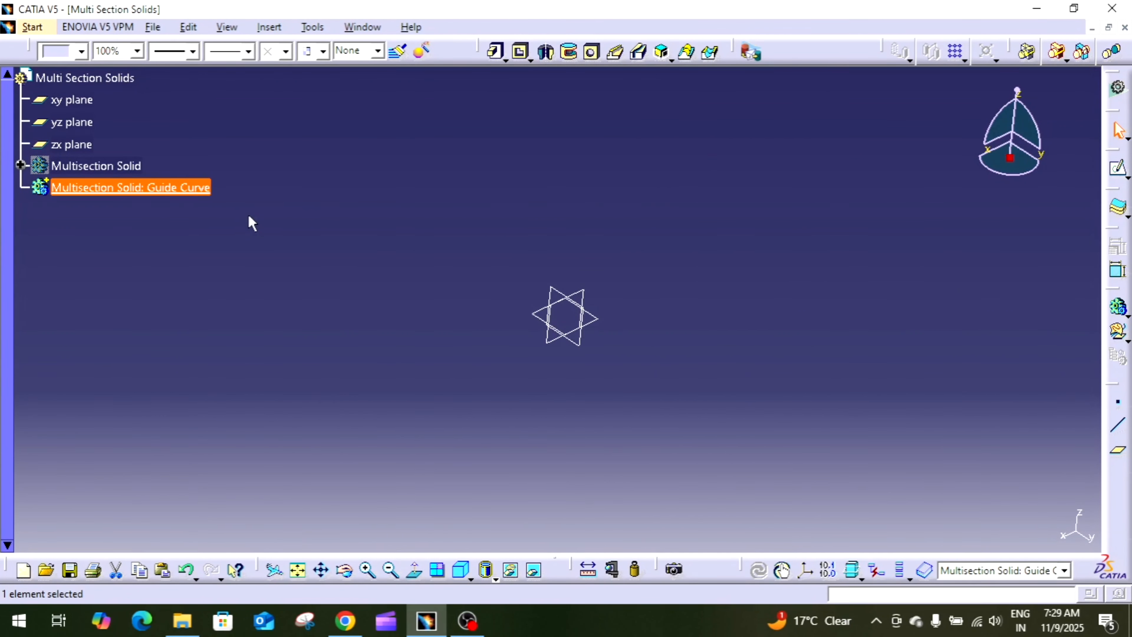
{"action": "left_click", "coordinate": [498, 261]}
{"action": "middle_click_drag", "start_coordinate": [546, 326], "coordinate": [506, 314]}
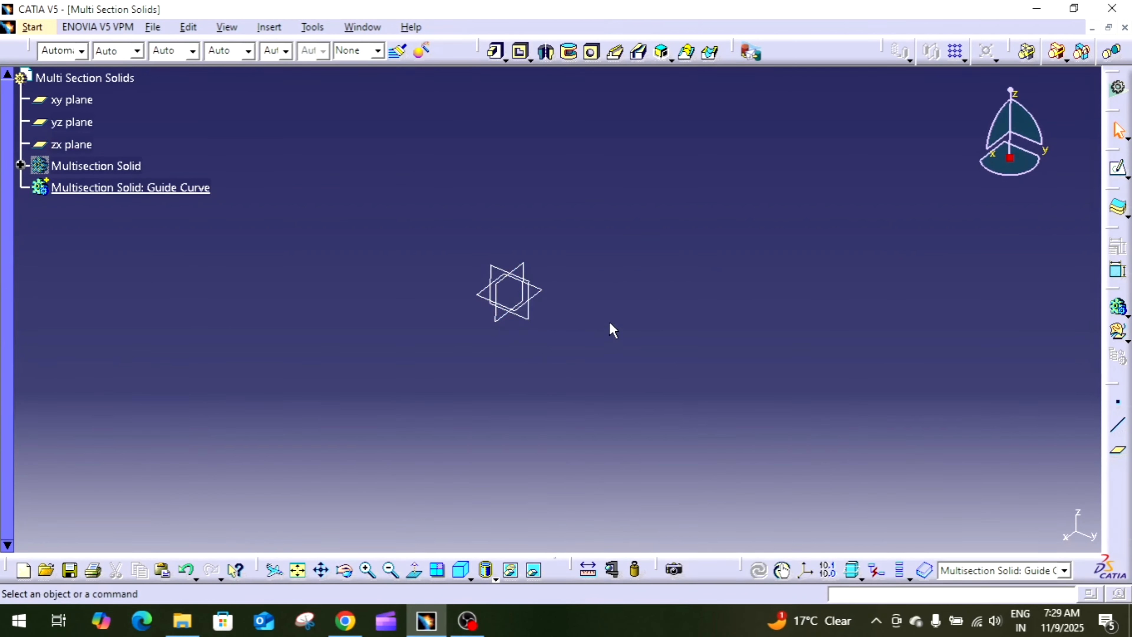
{"action": "left_click", "coordinate": [507, 294]}
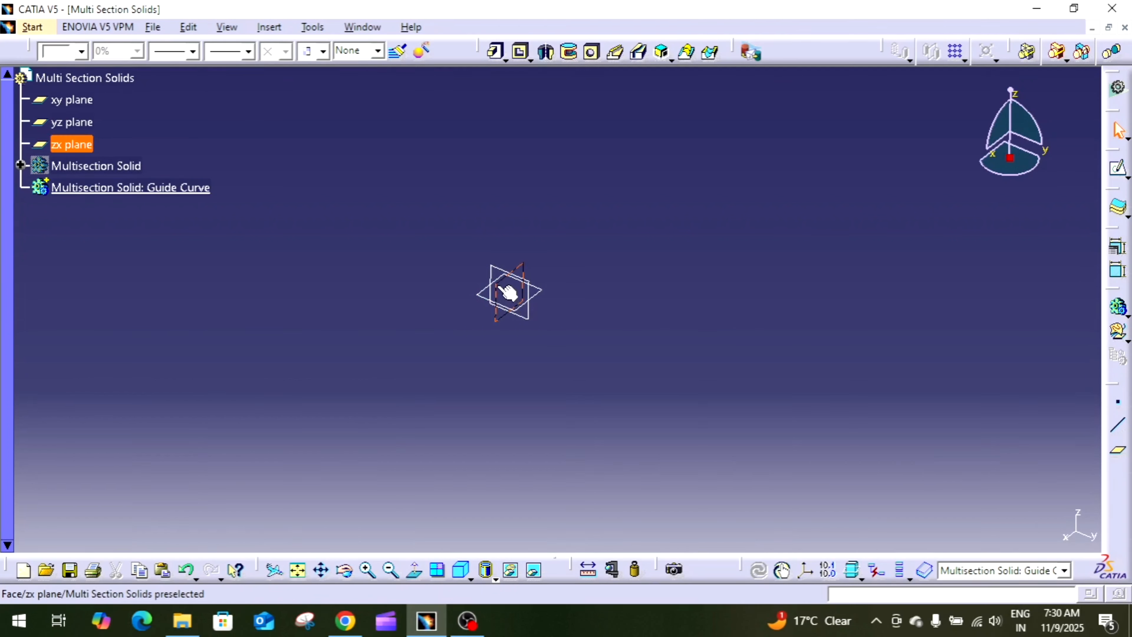
{"action": "left_click", "coordinate": [1117, 168]}
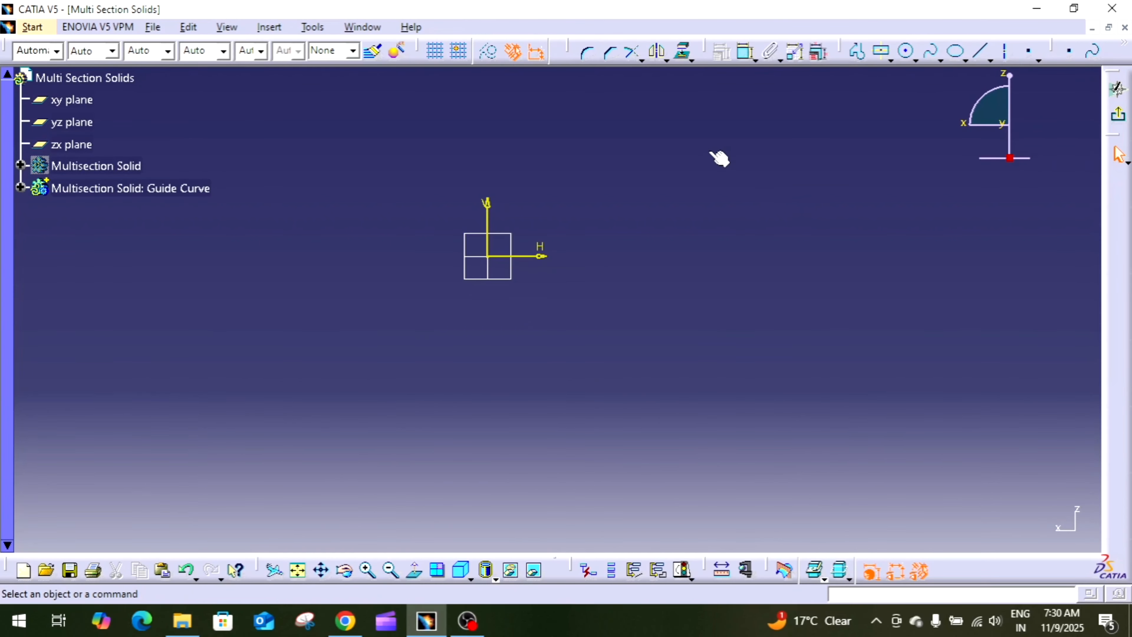
{"action": "left_click", "coordinate": [882, 51]}
{"action": "left_click", "coordinate": [490, 257]}
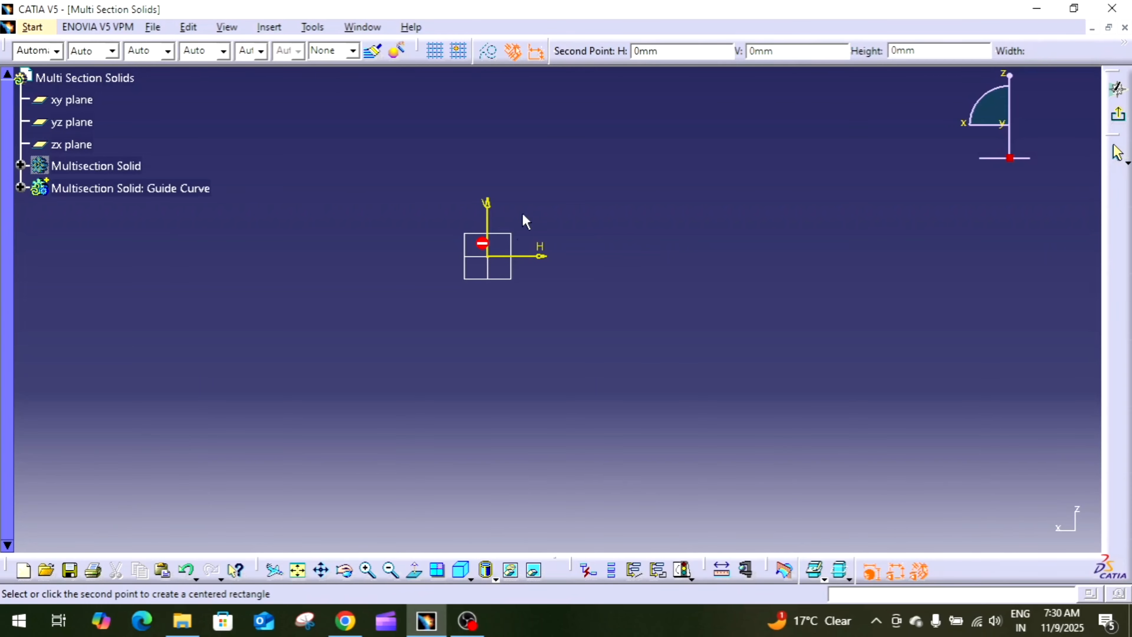
{"action": "left_click", "coordinate": [567, 184]}
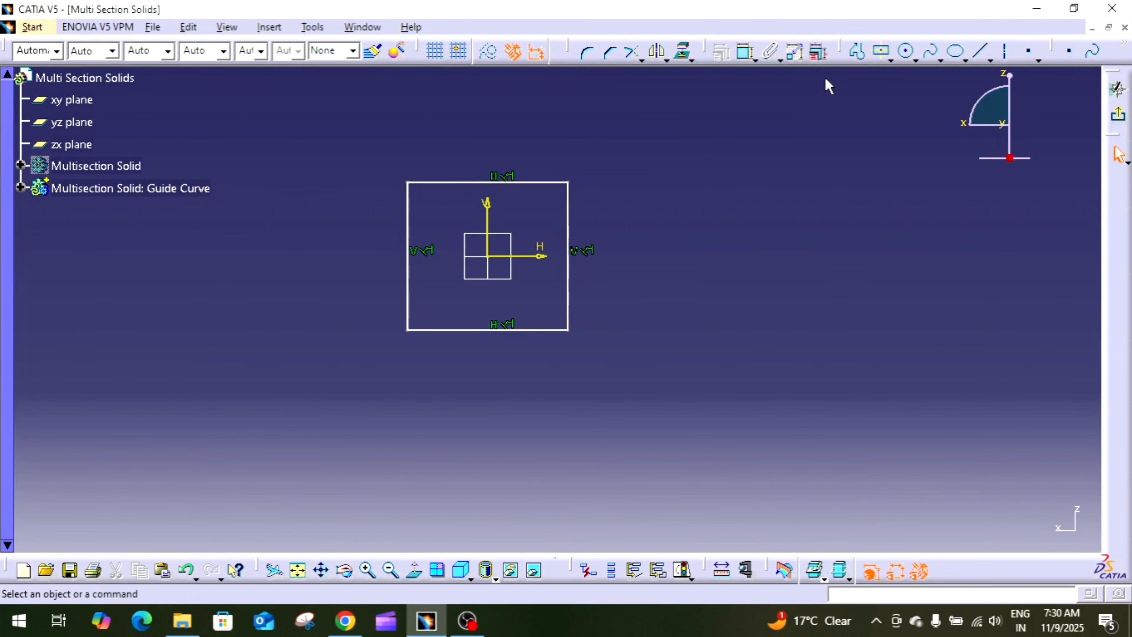
Step: Dimension the rectangle's top edge and set its width to 100 mm
{"action": "left_click", "coordinate": [745, 54]}
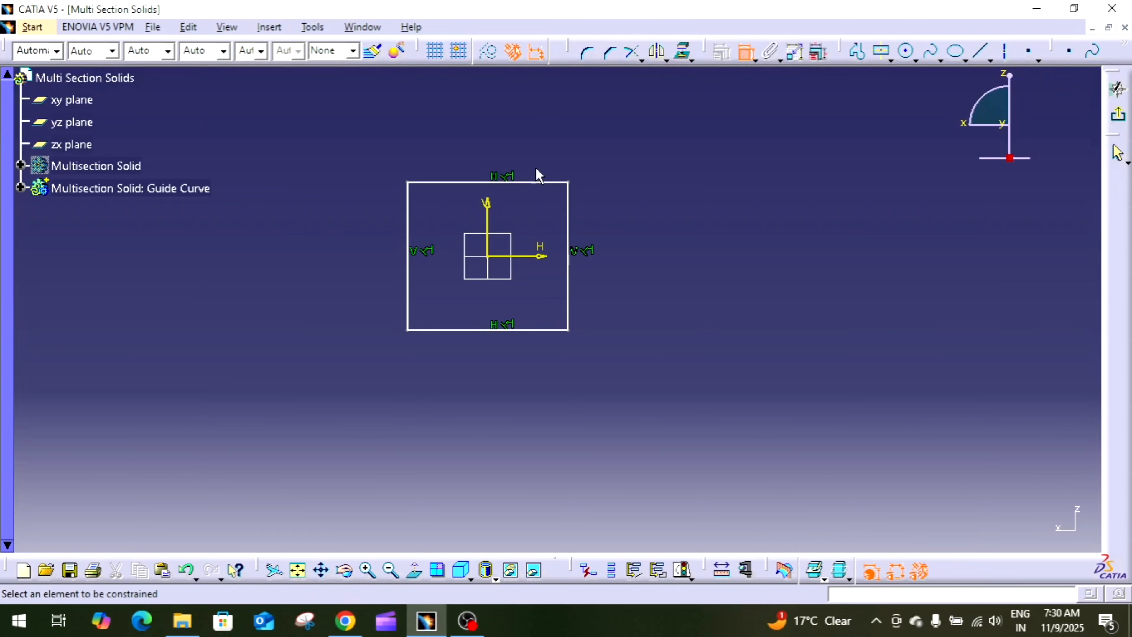
{"action": "left_click", "coordinate": [487, 183]}
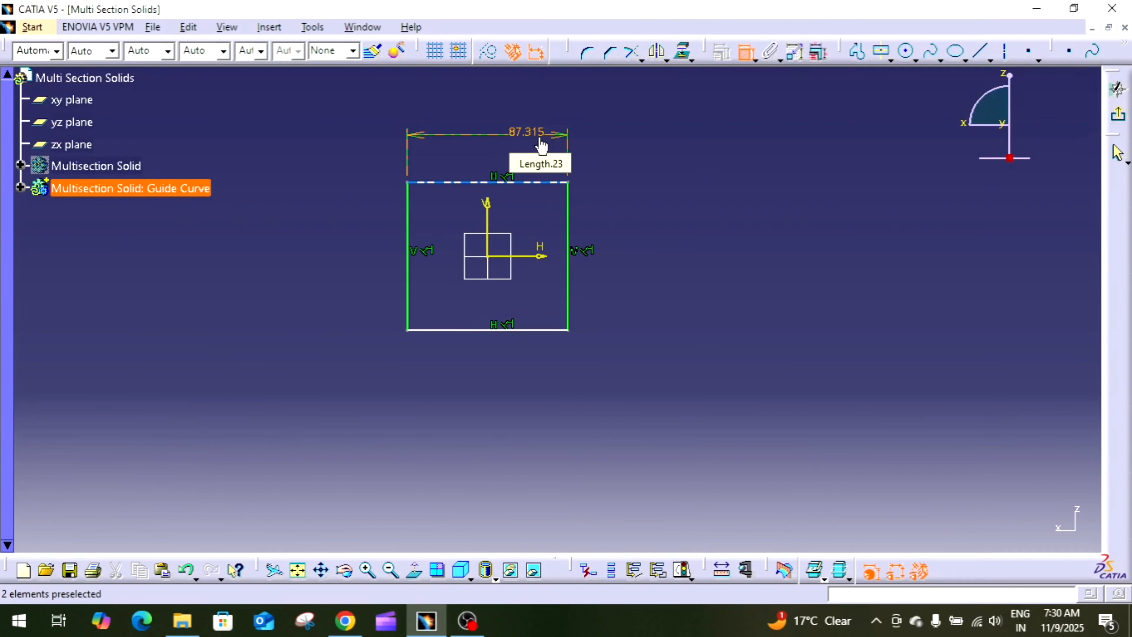
{"action": "left_click", "coordinate": [539, 147]}
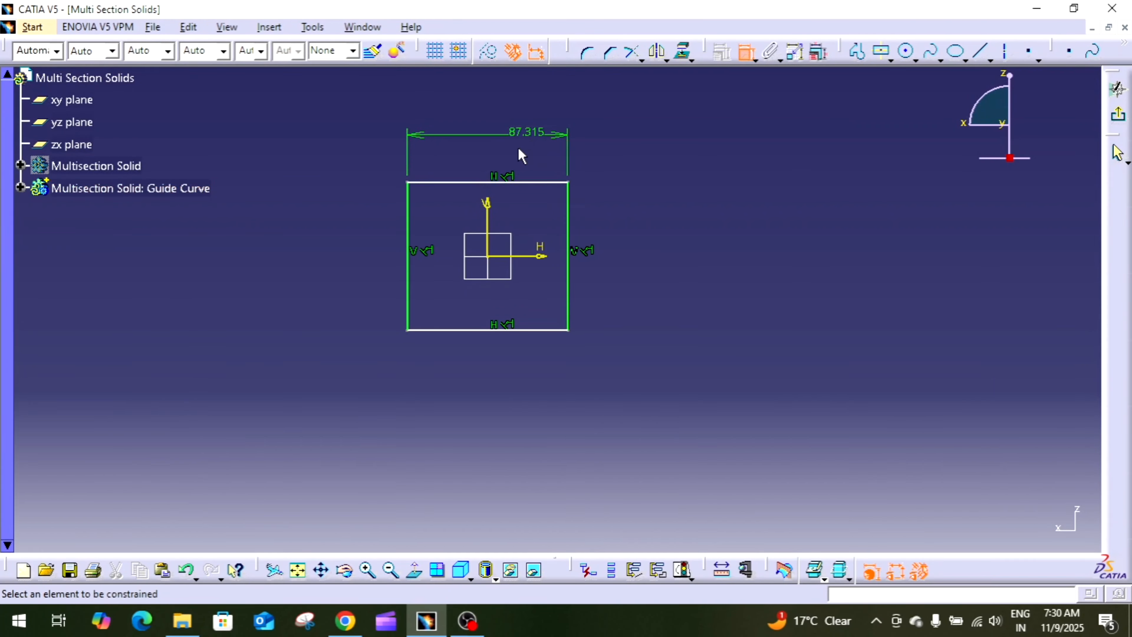
{"action": "double_click", "coordinate": [531, 134]}
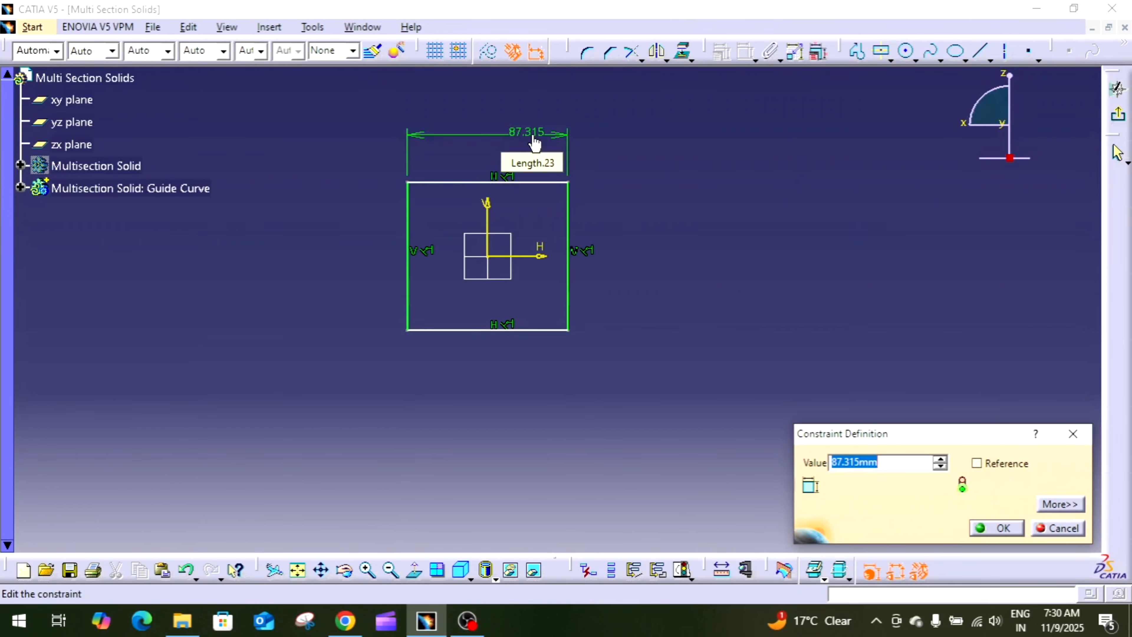
{"action": "type", "text": "100"}
{"action": "key", "text": "Return"}
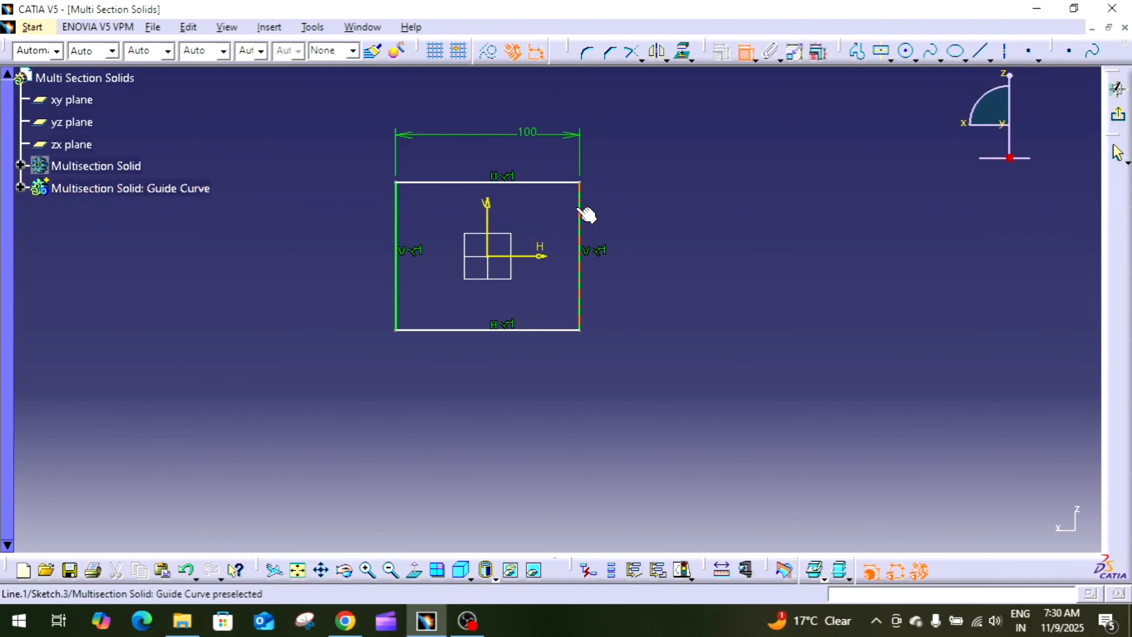
Step: Dimension the rectangle's vertical side, set its height to 100 mm, and exit the sketch
{"action": "left_click", "coordinate": [580, 214]}
{"action": "left_click", "coordinate": [635, 231]}
{"action": "double_click", "coordinate": [631, 225]}
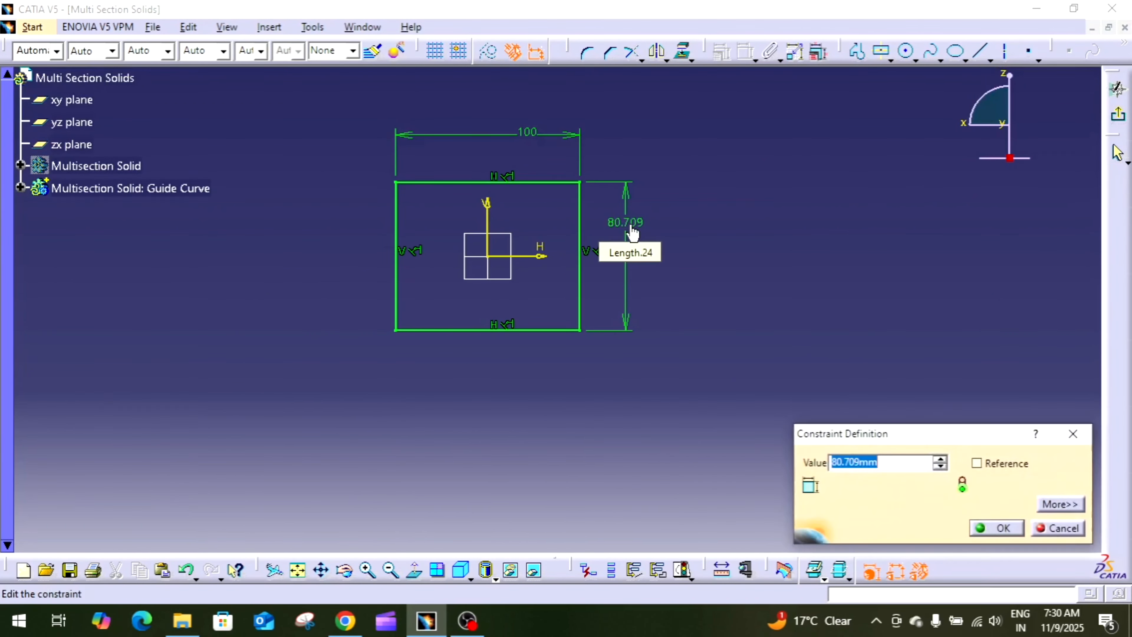
{"action": "type", "text": "100"}
{"action": "key", "text": "Return"}
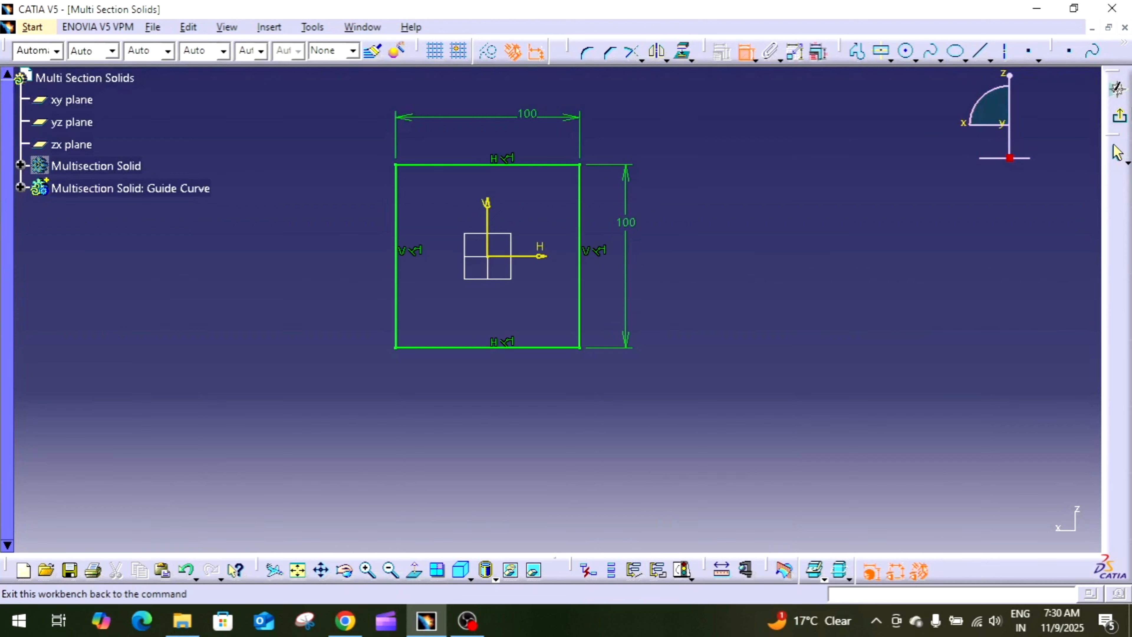
{"action": "left_click", "coordinate": [1119, 117]}
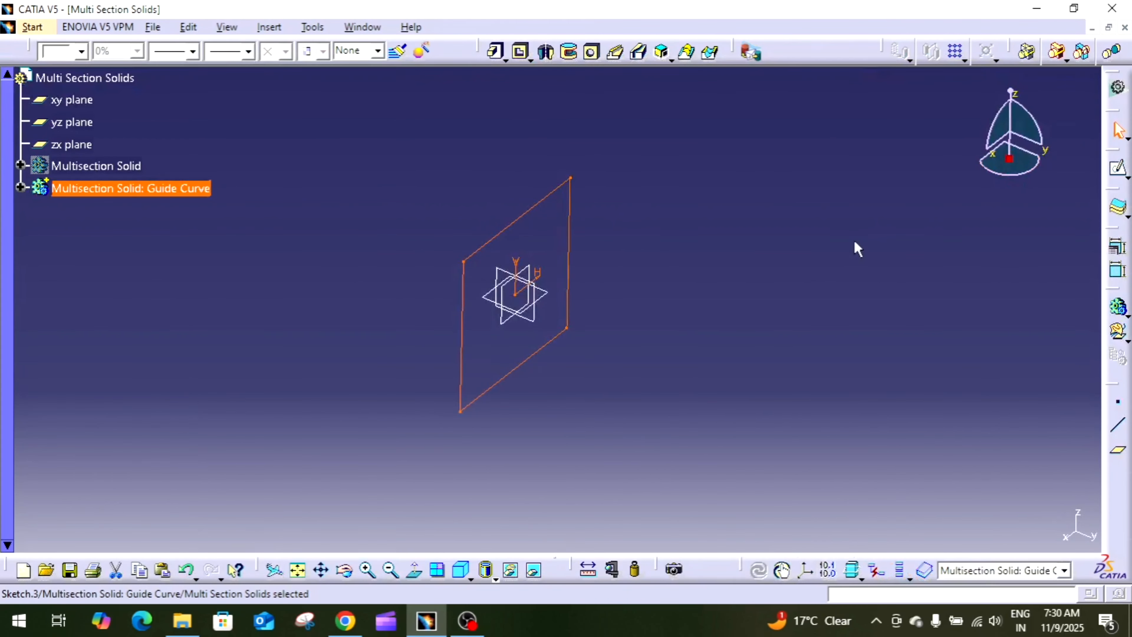
{"action": "left_click", "coordinate": [807, 233]}
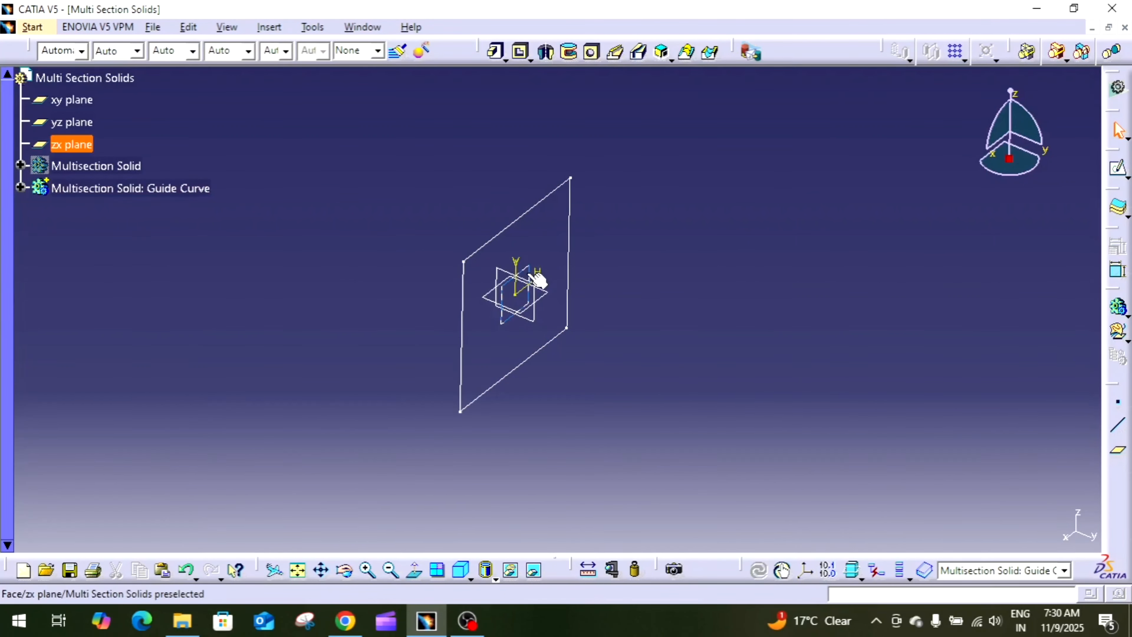
Step: Create a reference plane offset 100 mm from the zx plane
{"action": "left_click", "coordinate": [1117, 450]}
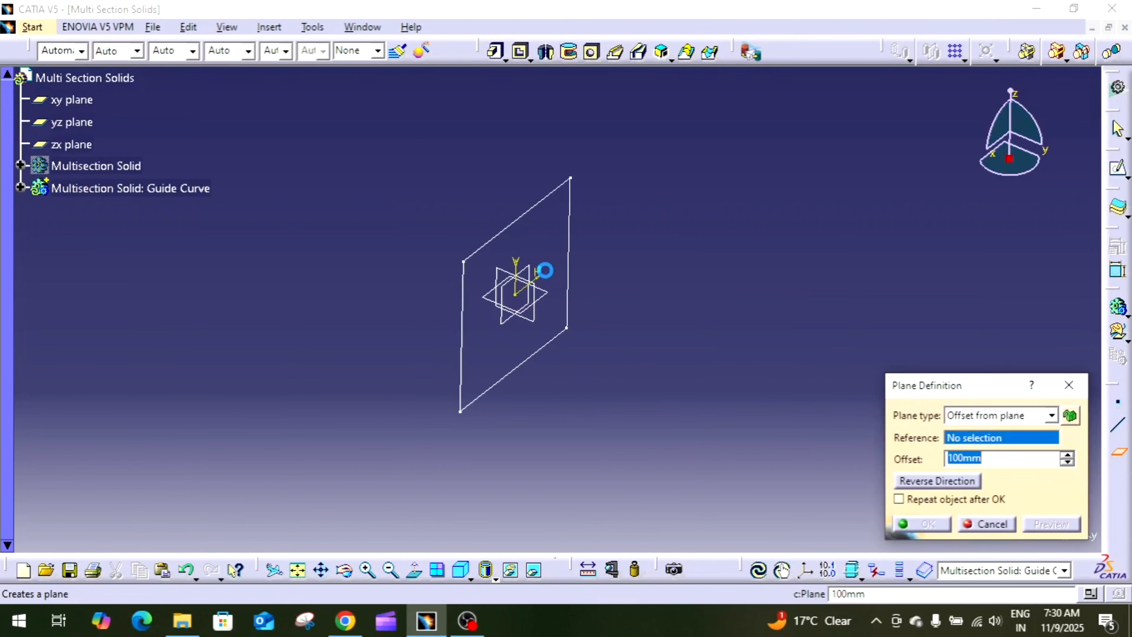
{"action": "left_click", "coordinate": [528, 267]}
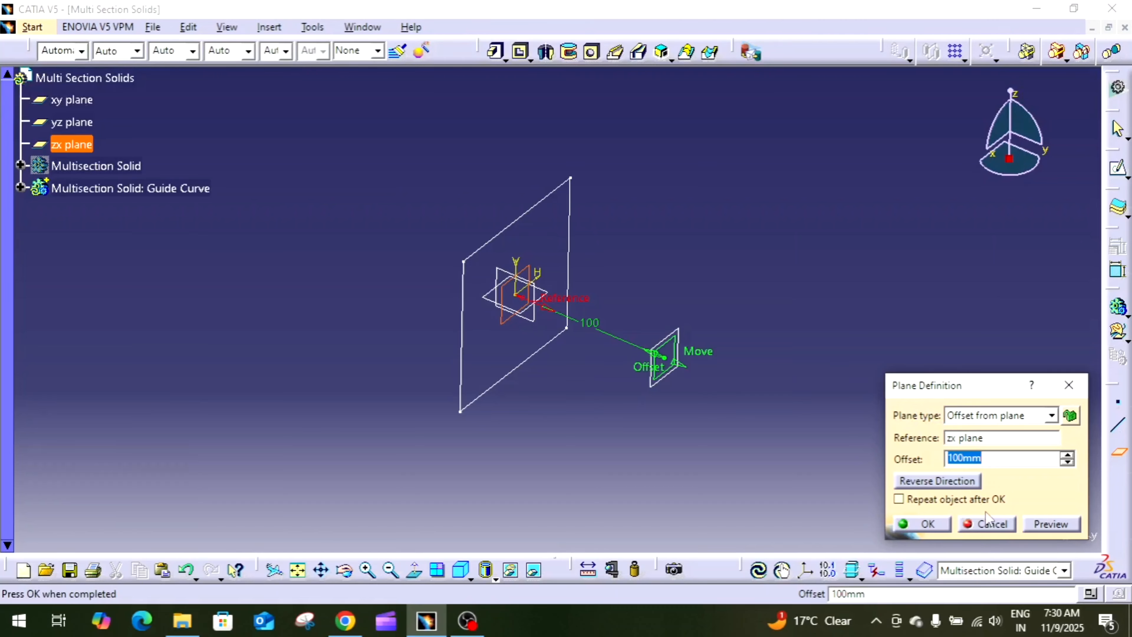
{"action": "left_click", "coordinate": [917, 526]}
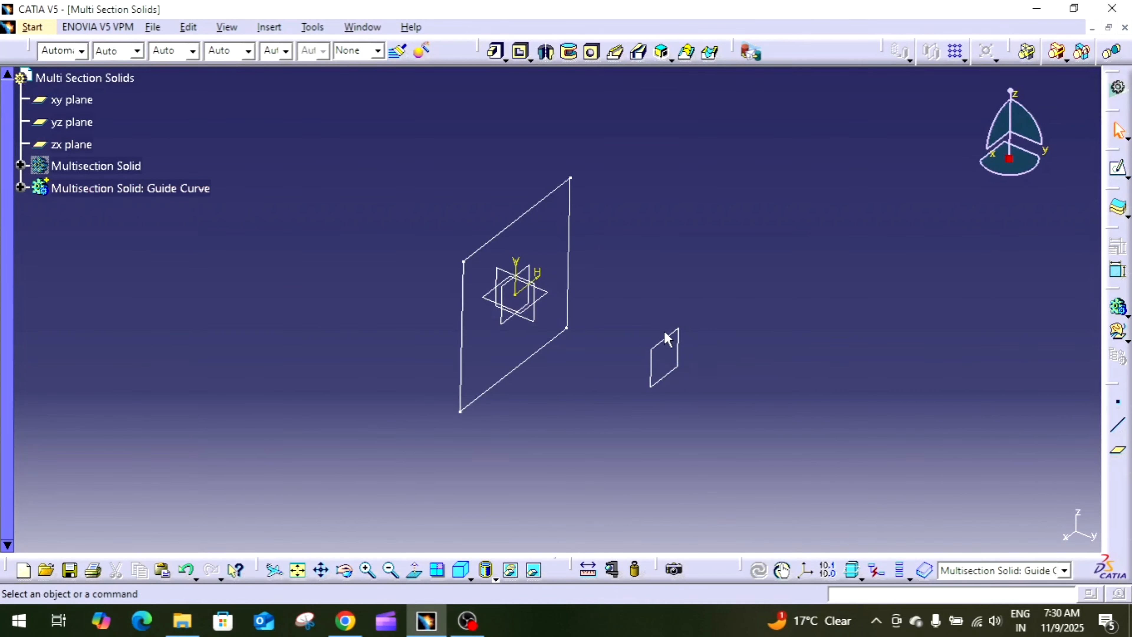
Step: Sketch a rectangle centred on the origin on the new offset plane, about 50 mm wide and 51 mm high
{"action": "left_click", "coordinate": [677, 347]}
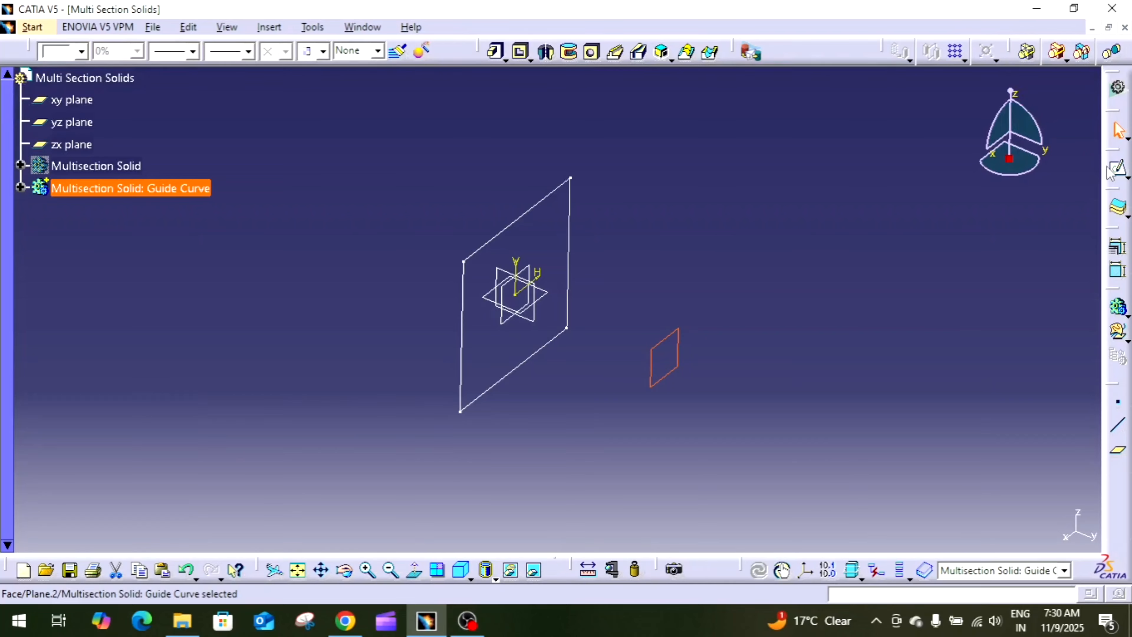
{"action": "left_click", "coordinate": [1118, 167]}
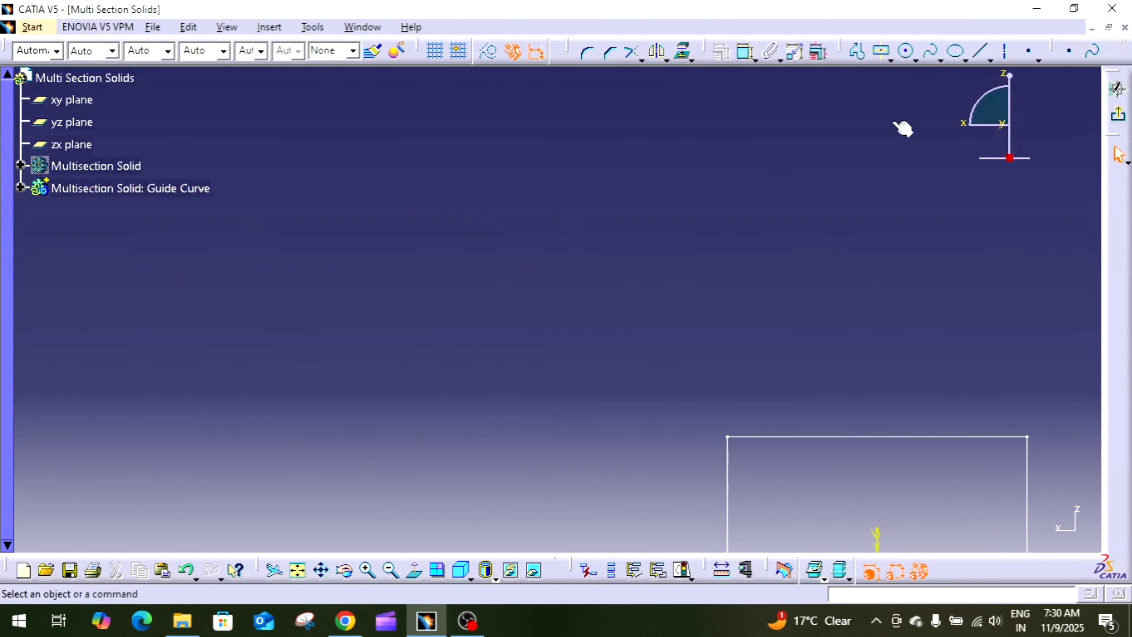
{"action": "left_click", "coordinate": [298, 571]}
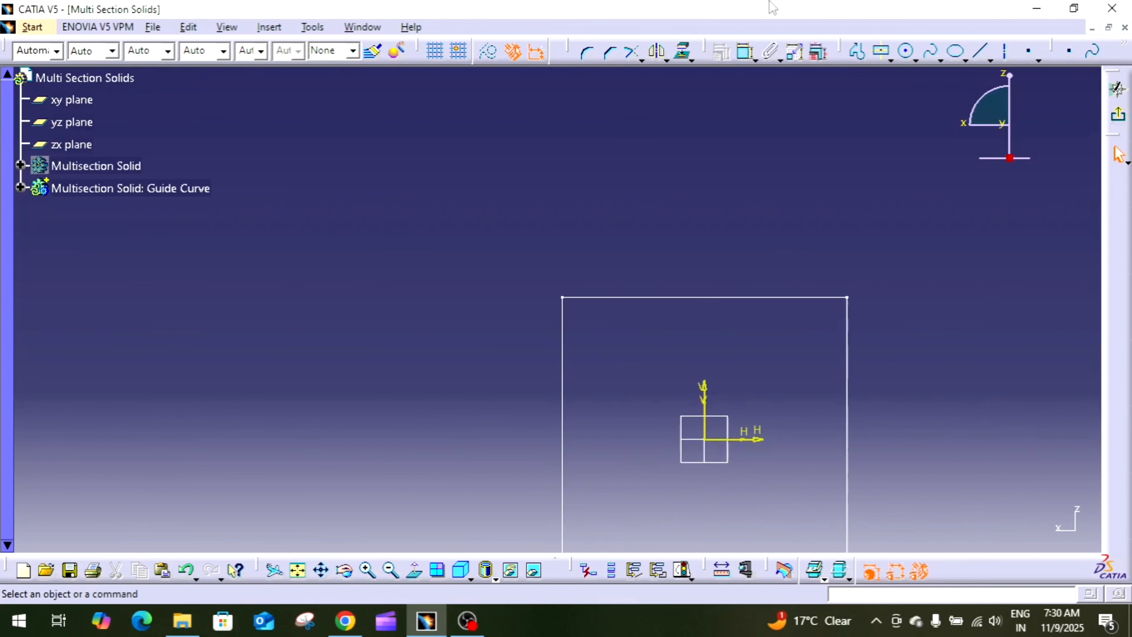
{"action": "left_click", "coordinate": [880, 50]}
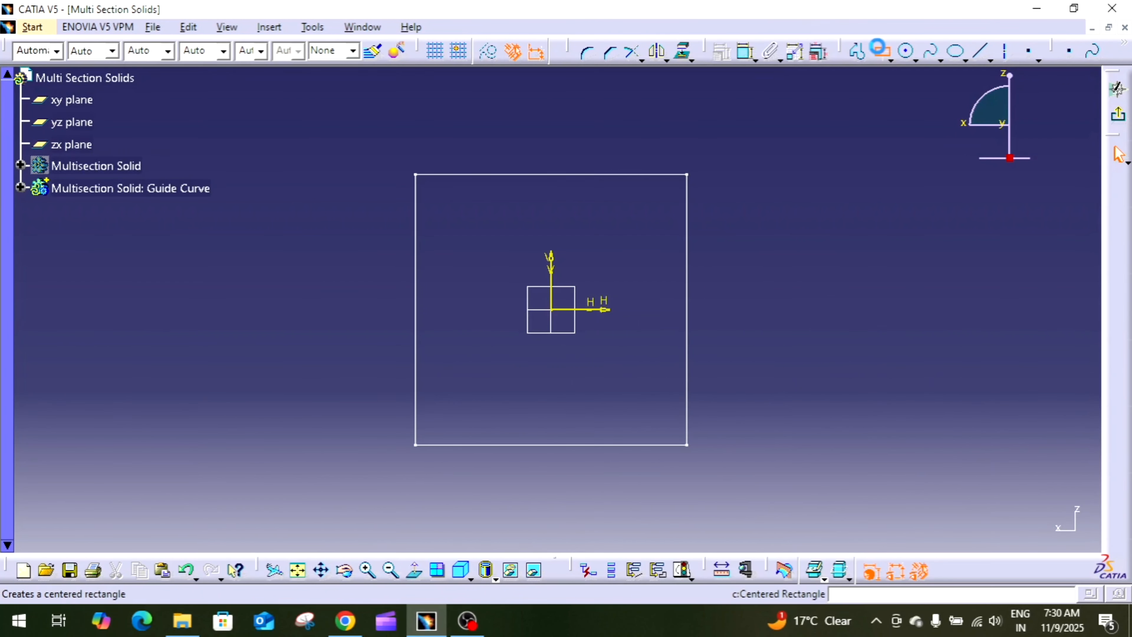
{"action": "left_click", "coordinate": [551, 310]}
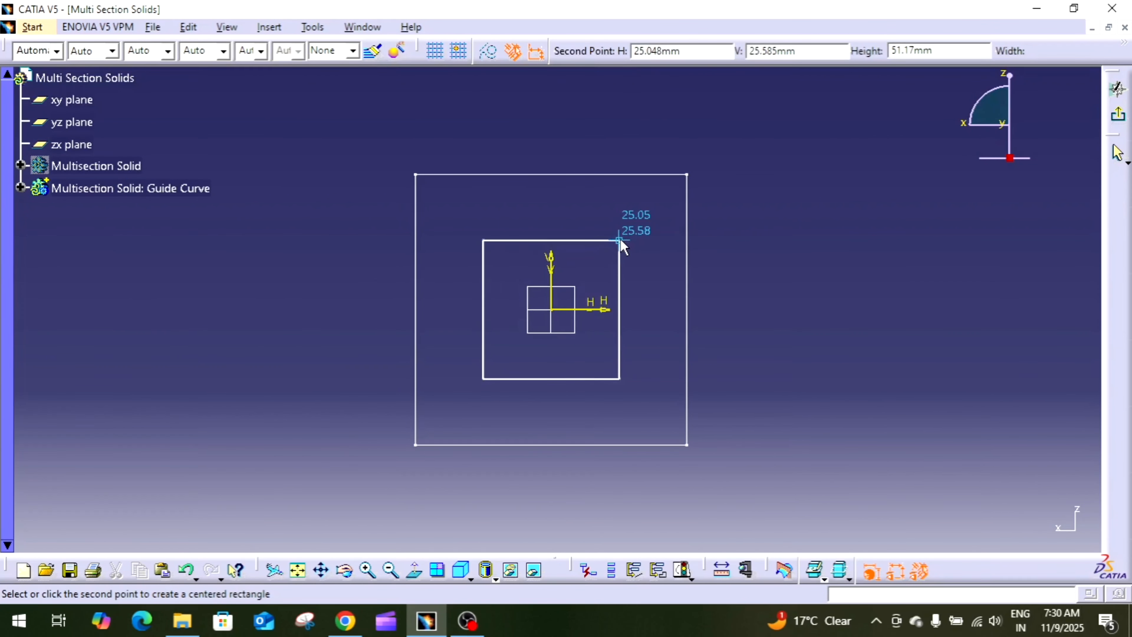
{"action": "left_click", "coordinate": [620, 240]}
Step: Dimension the smaller rectangle's top edge and set its width to 70 mm
{"action": "left_click", "coordinate": [744, 51]}
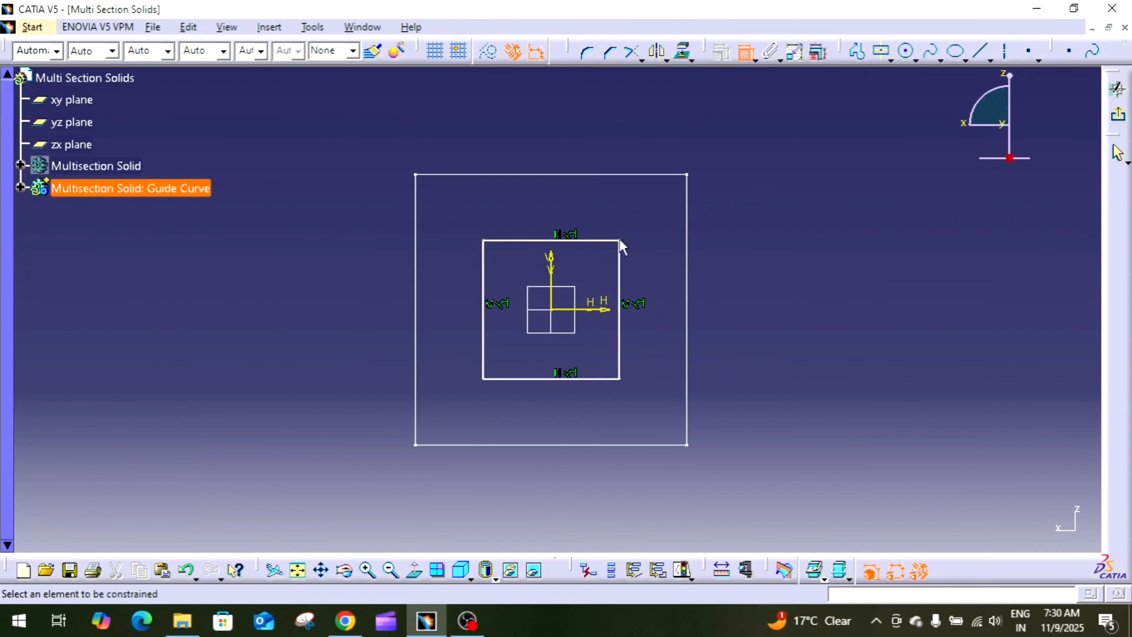
{"action": "left_click", "coordinate": [596, 241]}
{"action": "left_click", "coordinate": [642, 203]}
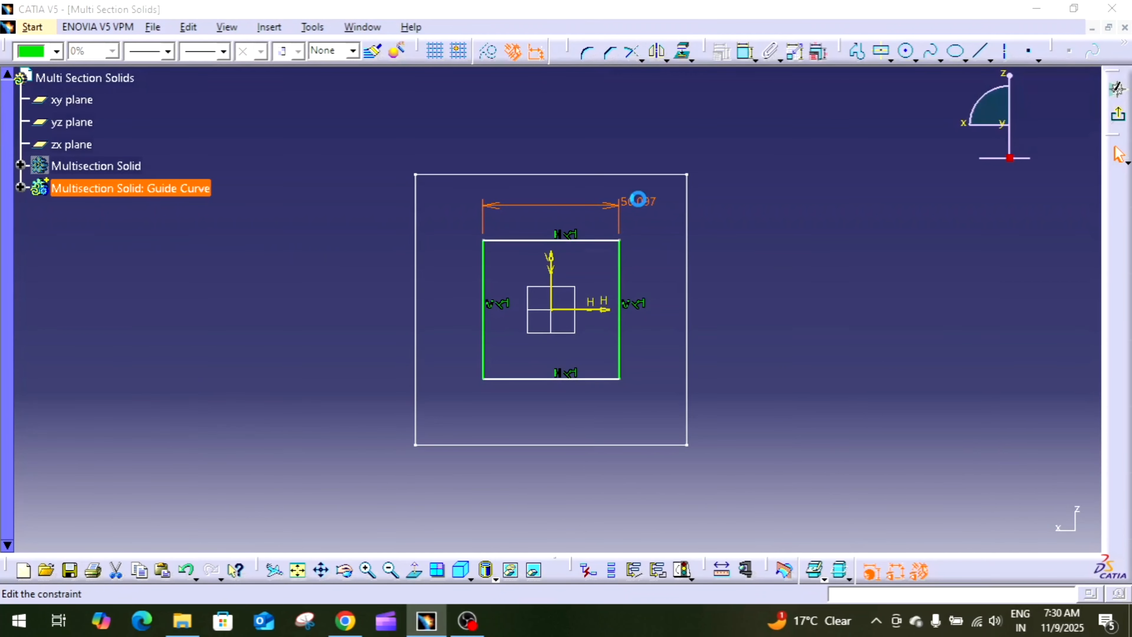
{"action": "double_click", "coordinate": [639, 202]}
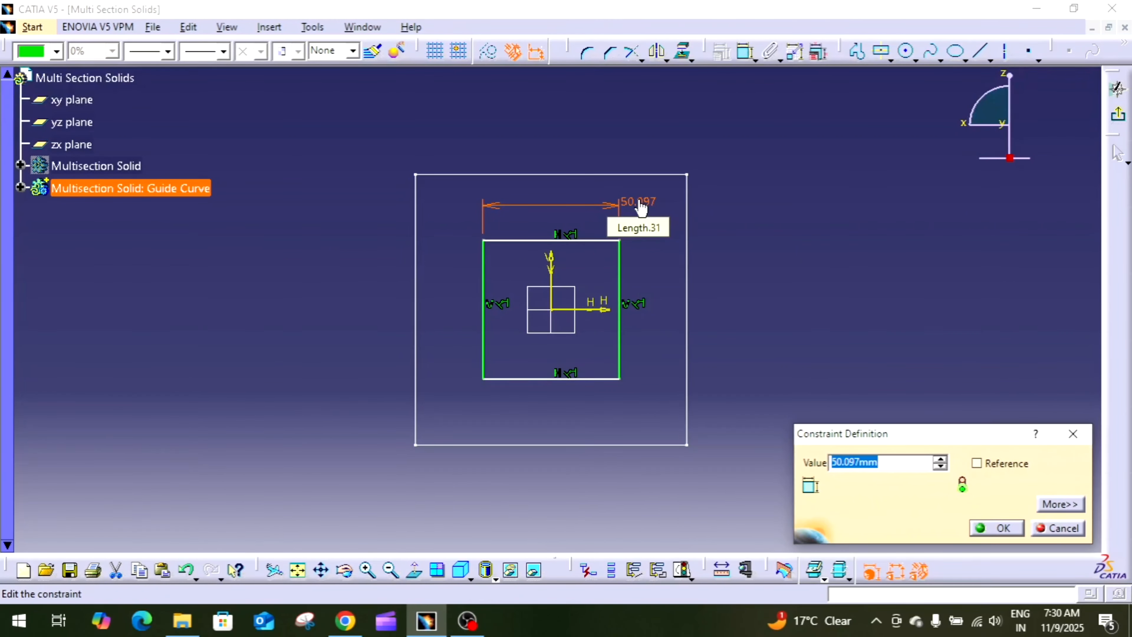
{"action": "type", "text": "70"}
{"action": "key", "text": "Return"}
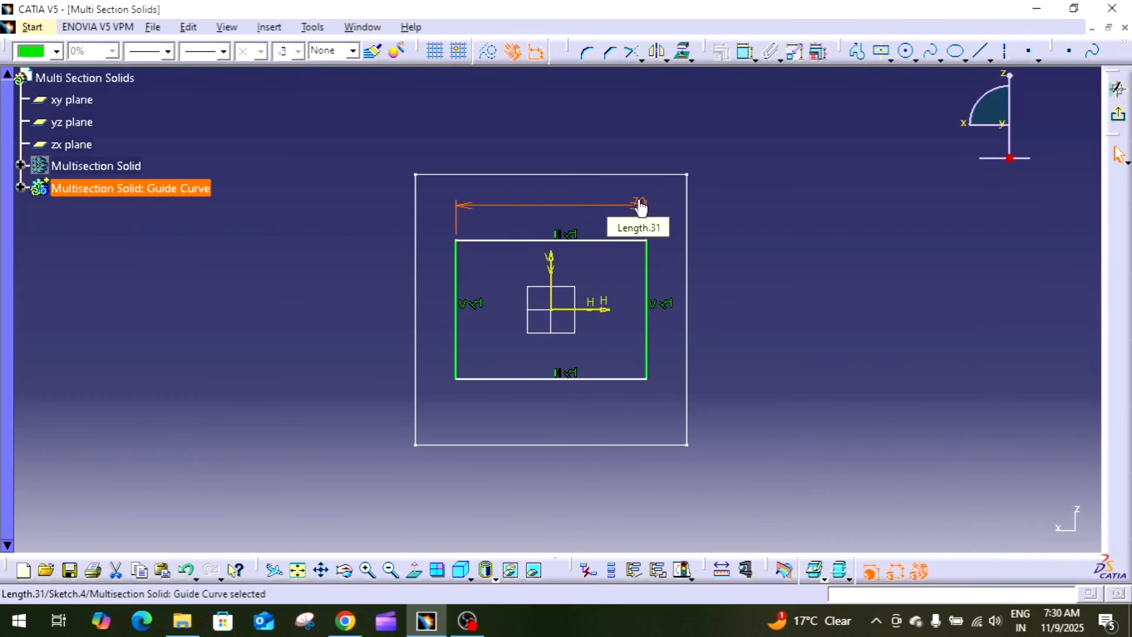
Step: Dimension the smaller rectangle's vertical side, set its height to 70 mm, and exit the sketch
{"action": "left_click", "coordinate": [652, 272]}
{"action": "left_click", "coordinate": [672, 275]}
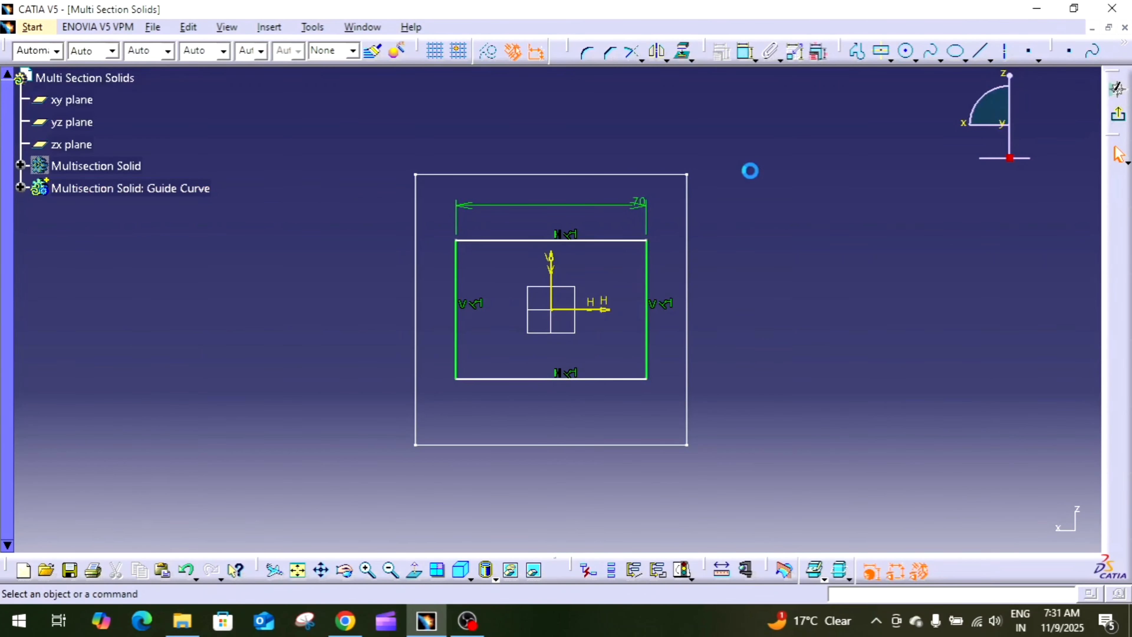
{"action": "left_click", "coordinate": [745, 52]}
{"action": "left_click", "coordinate": [647, 273]}
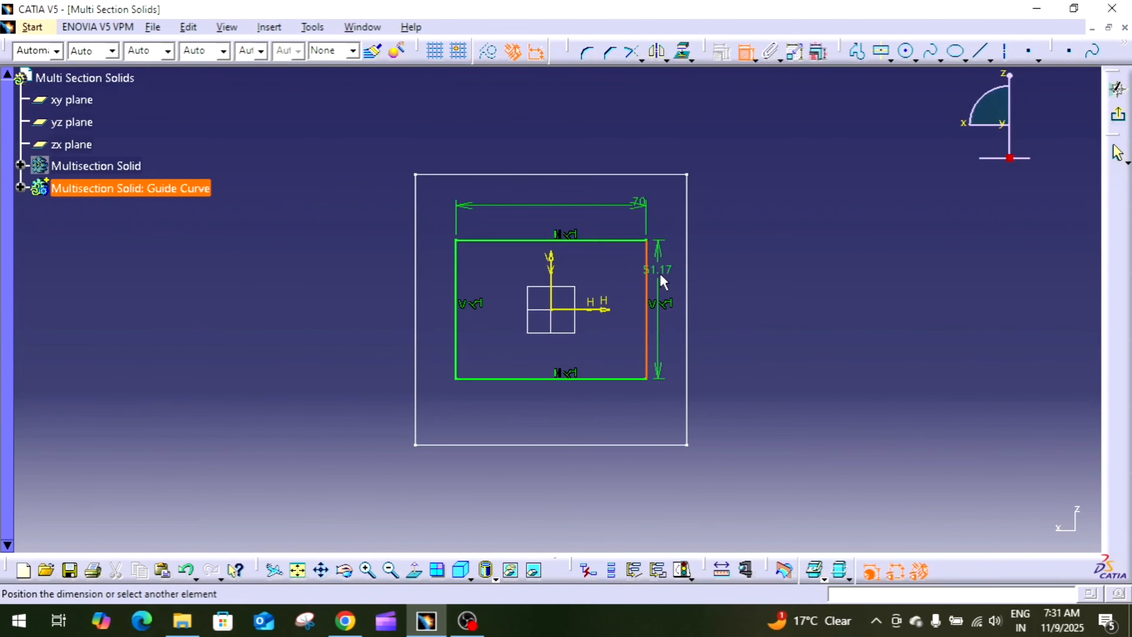
{"action": "left_click", "coordinate": [667, 265]}
{"action": "double_click", "coordinate": [668, 269]}
{"action": "type", "text": "70"}
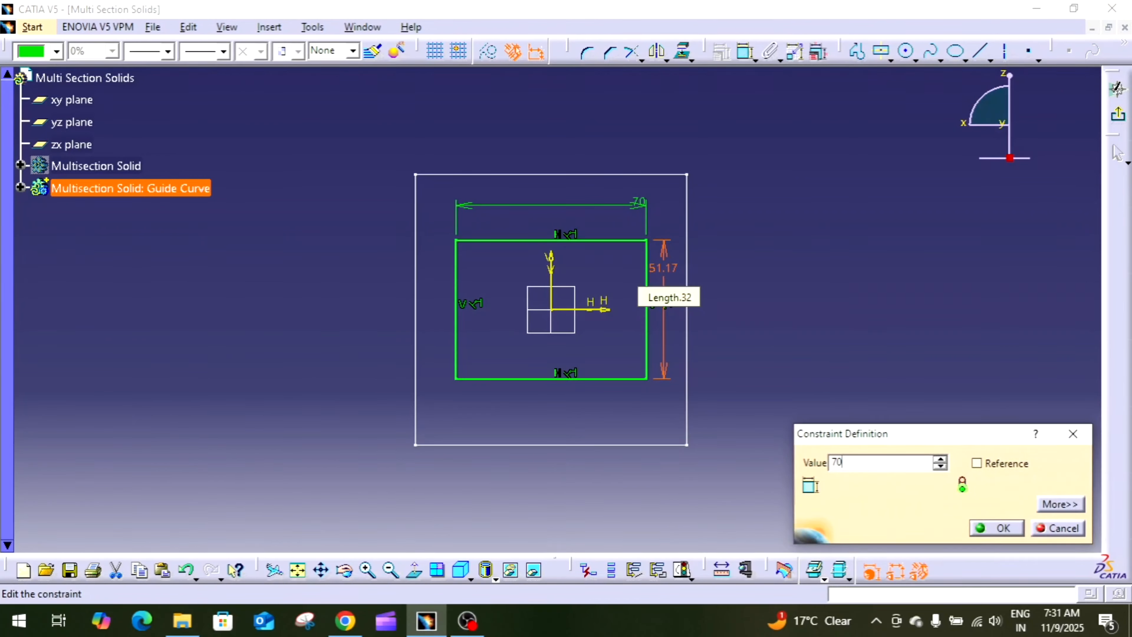
{"action": "key", "text": "Return"}
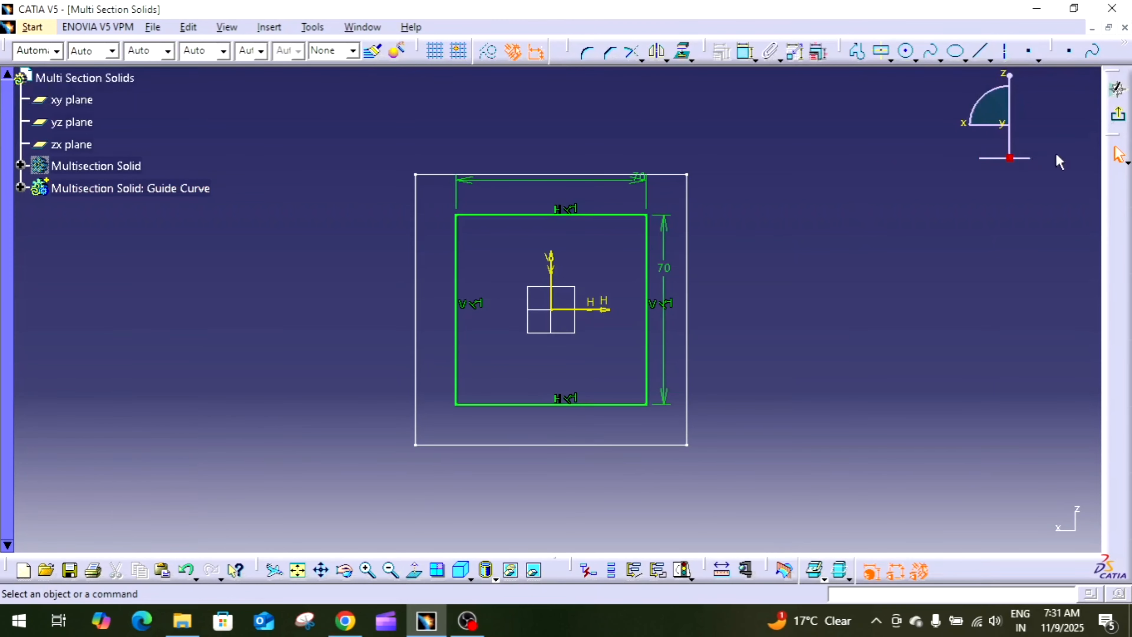
{"action": "left_click", "coordinate": [1117, 114]}
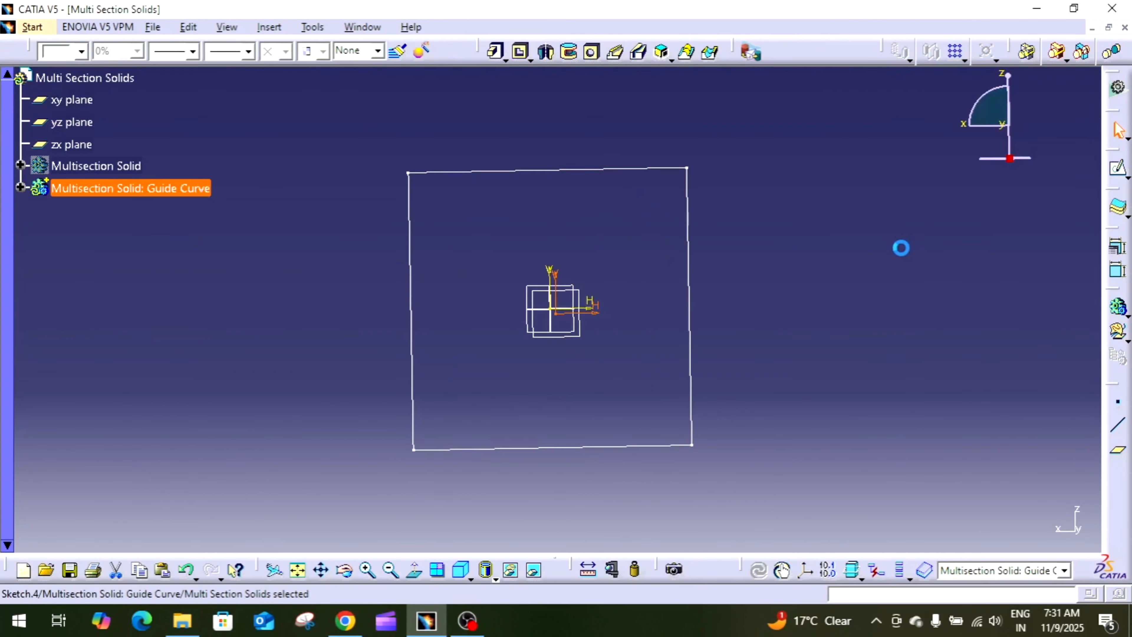
Step: Create a reference plane offset 100 mm from the second section's plane, on the side away from the first section
{"action": "mouse_move", "coordinate": [923, 220]}
{"action": "middle_mouse_down"}
{"action": "mouse_move", "coordinate": [854, 265]}
{"action": "mouse_move", "coordinate": [852, 325]}
{"action": "middle_mouse_up"}
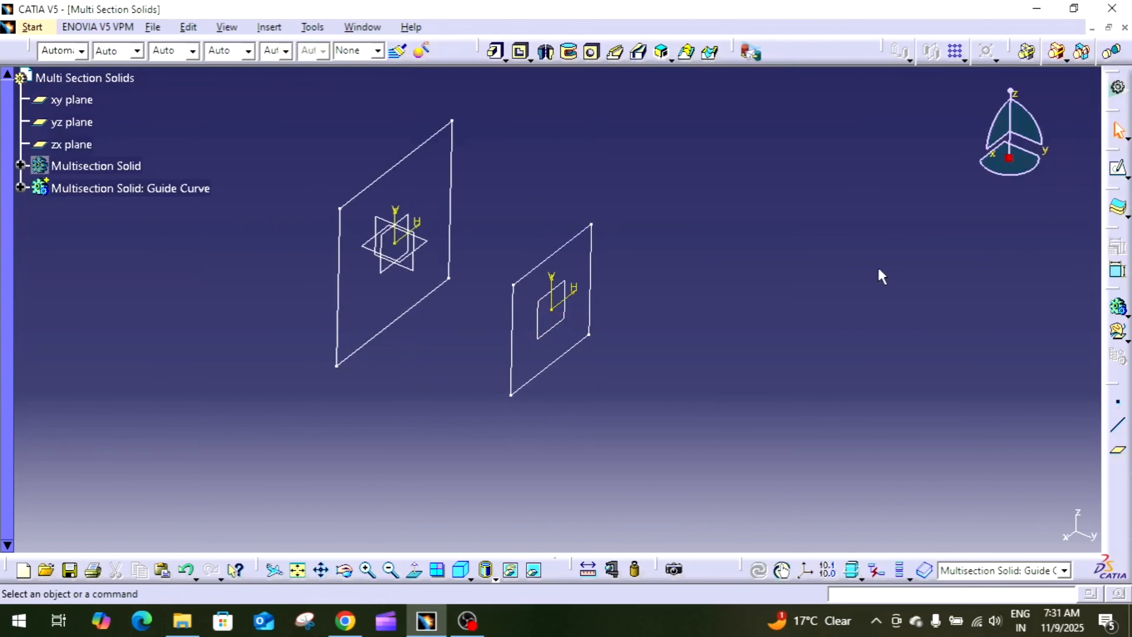
{"action": "left_click", "coordinate": [1117, 450]}
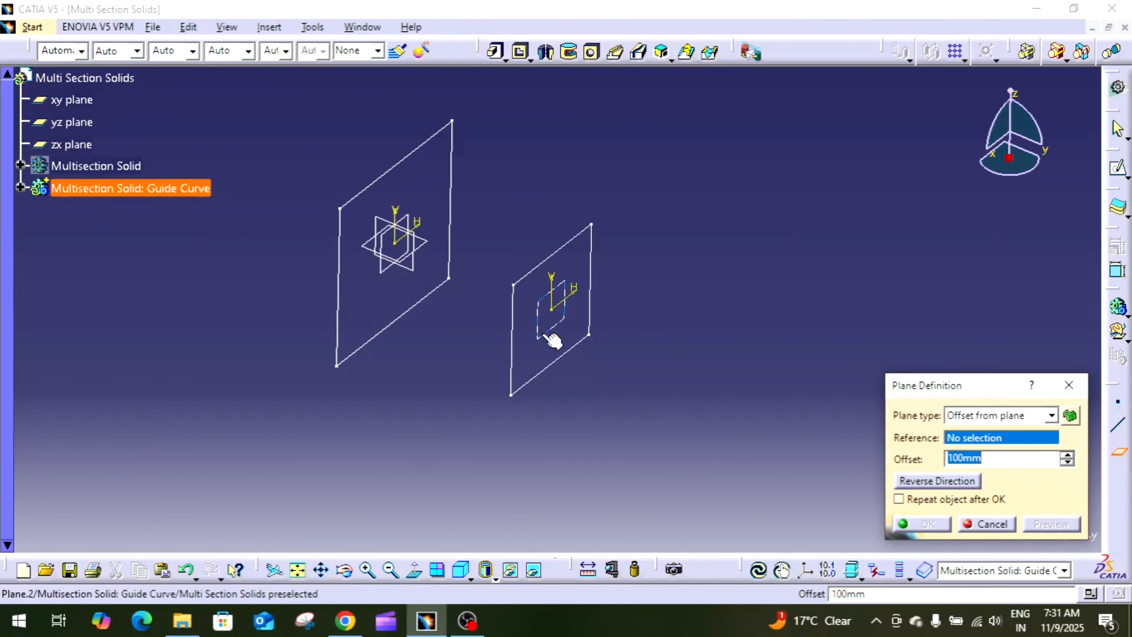
{"action": "left_click", "coordinate": [553, 332]}
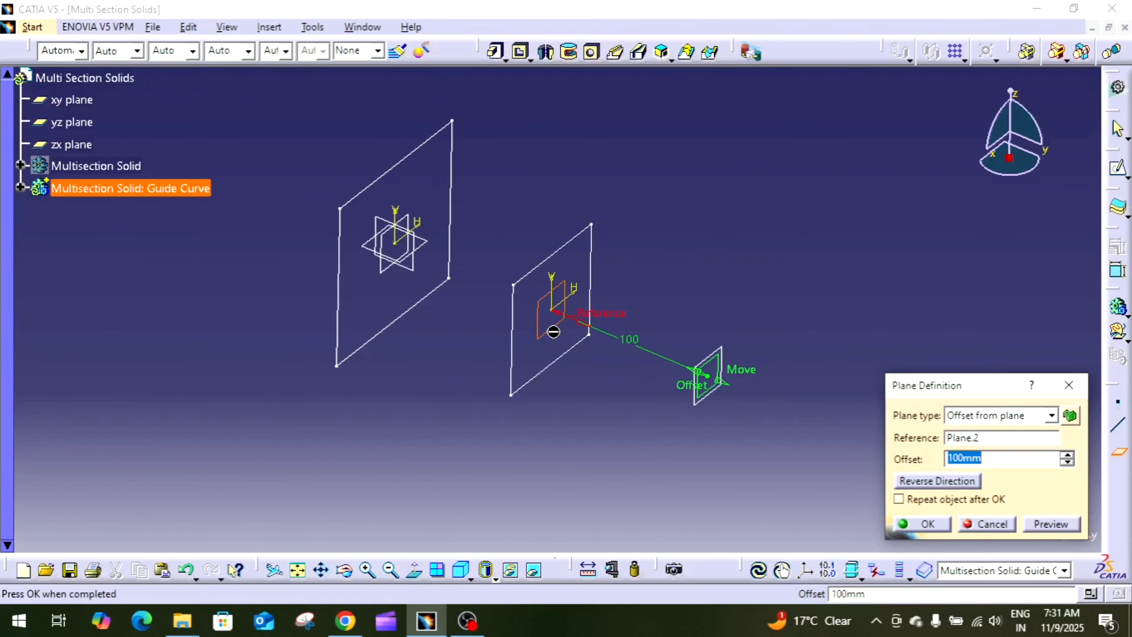
{"action": "left_click", "coordinate": [926, 525]}
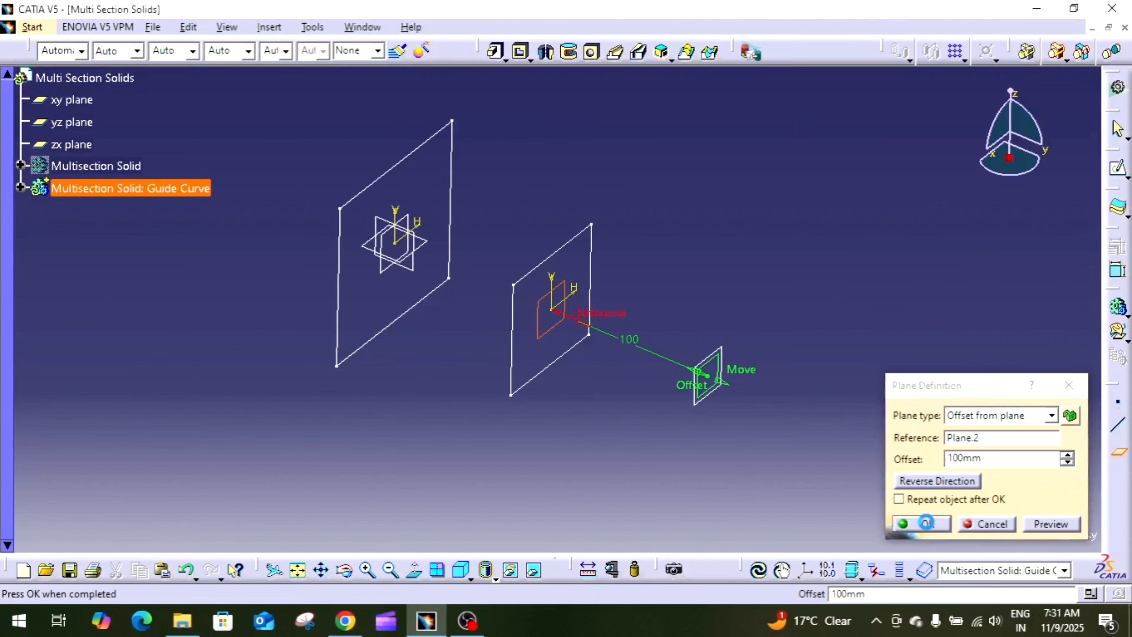
{"action": "middle_click_drag", "start_coordinate": [759, 366], "coordinate": [687, 382]}
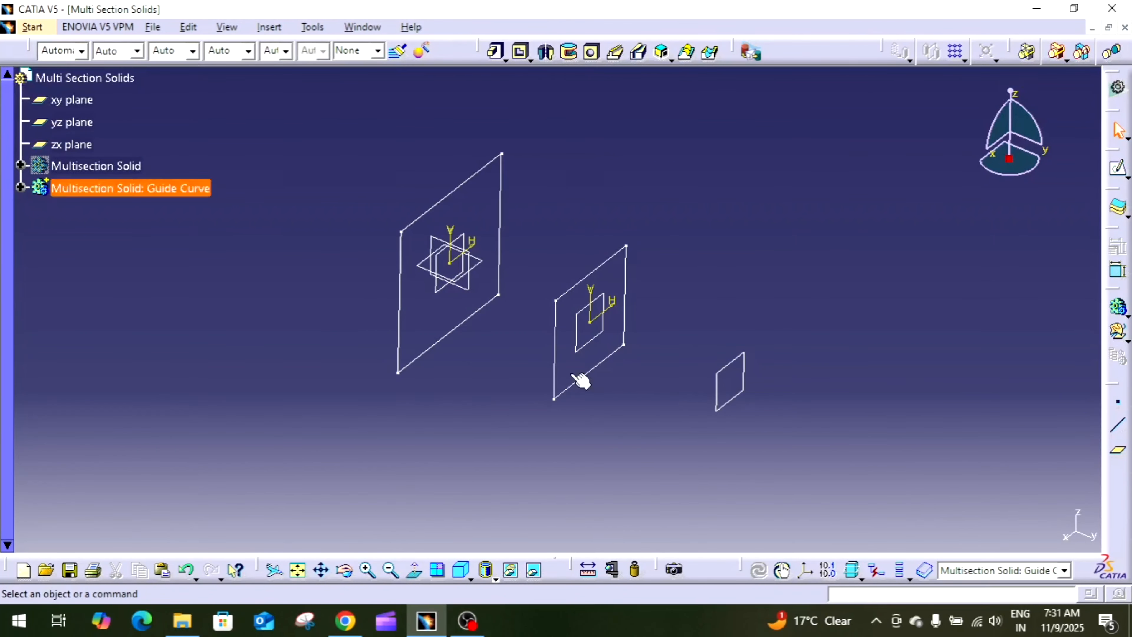
Step: Sketch a rectangle about 49 mm high, centred on the origin, on the newest offset plane
{"action": "left_click", "coordinate": [21, 187]}
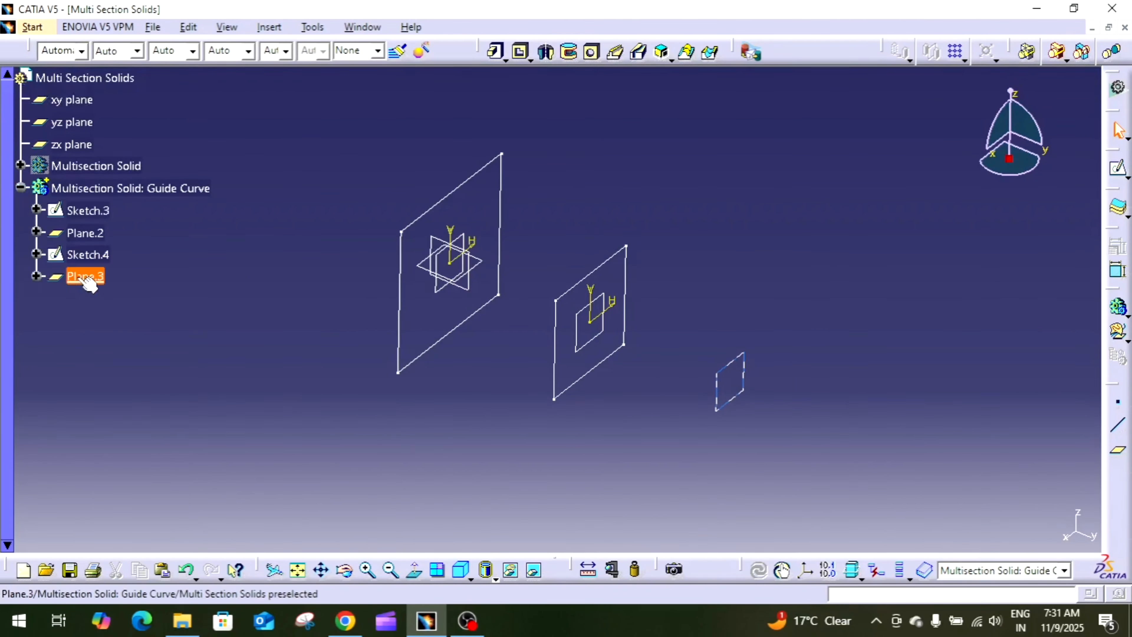
{"action": "left_click", "coordinate": [99, 235]}
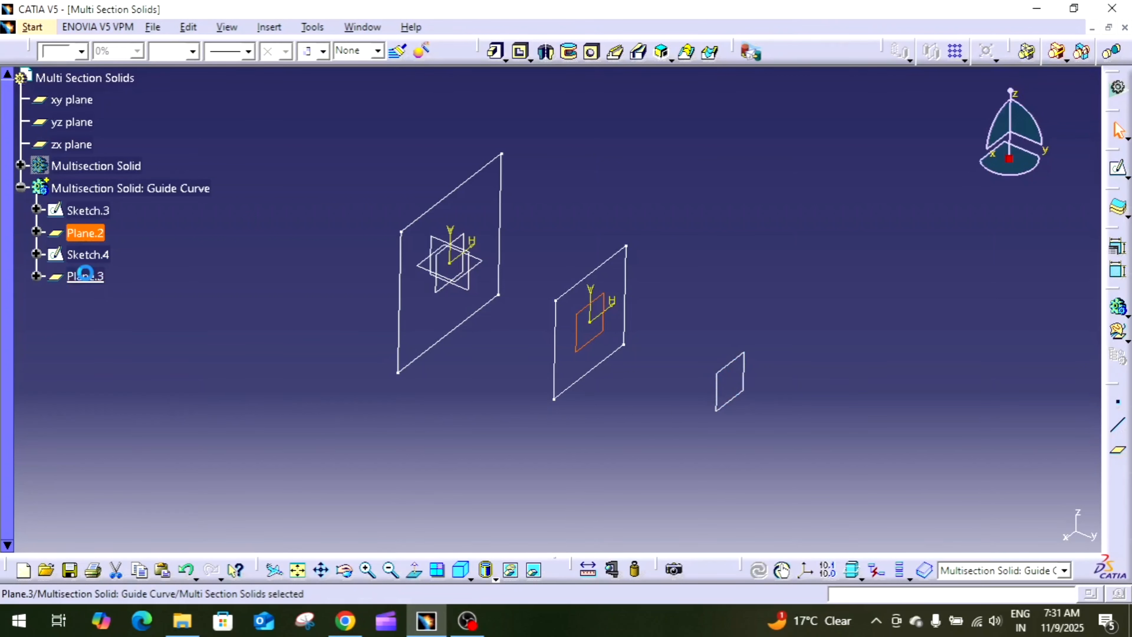
{"action": "left_click", "coordinate": [347, 426]}
{"action": "left_click", "coordinate": [730, 380]}
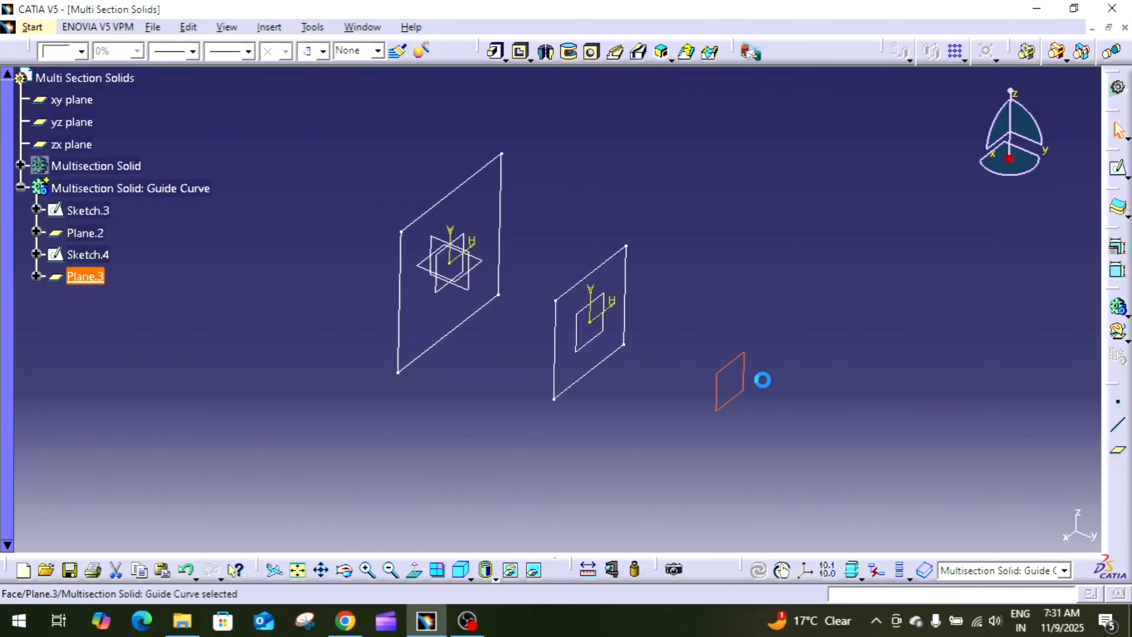
{"action": "left_click", "coordinate": [1118, 175]}
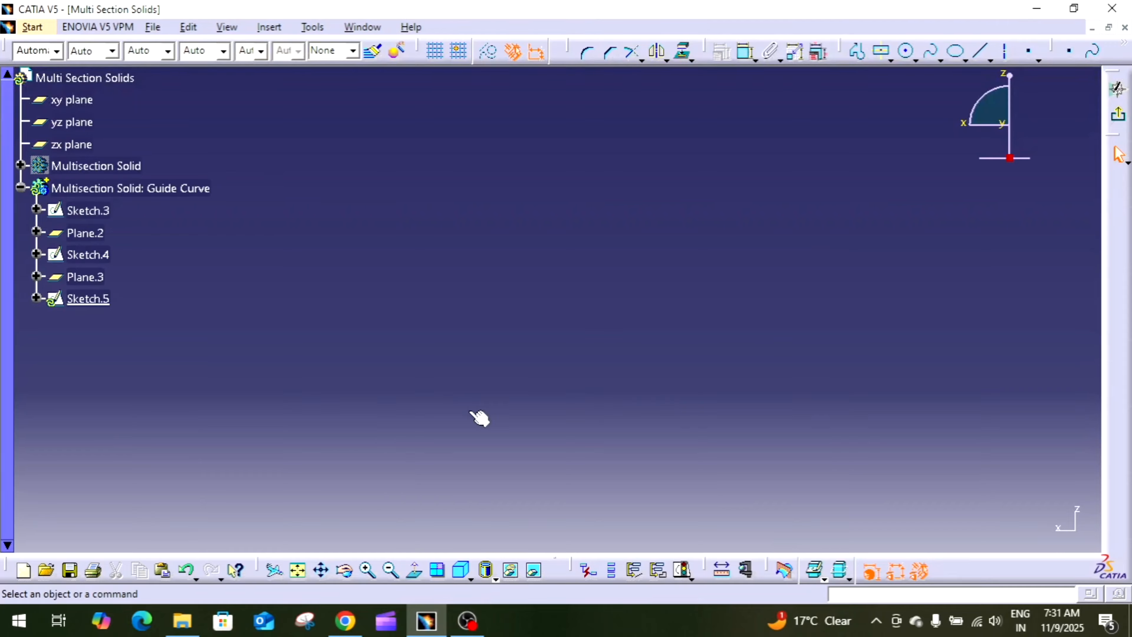
{"action": "left_click", "coordinate": [297, 570]}
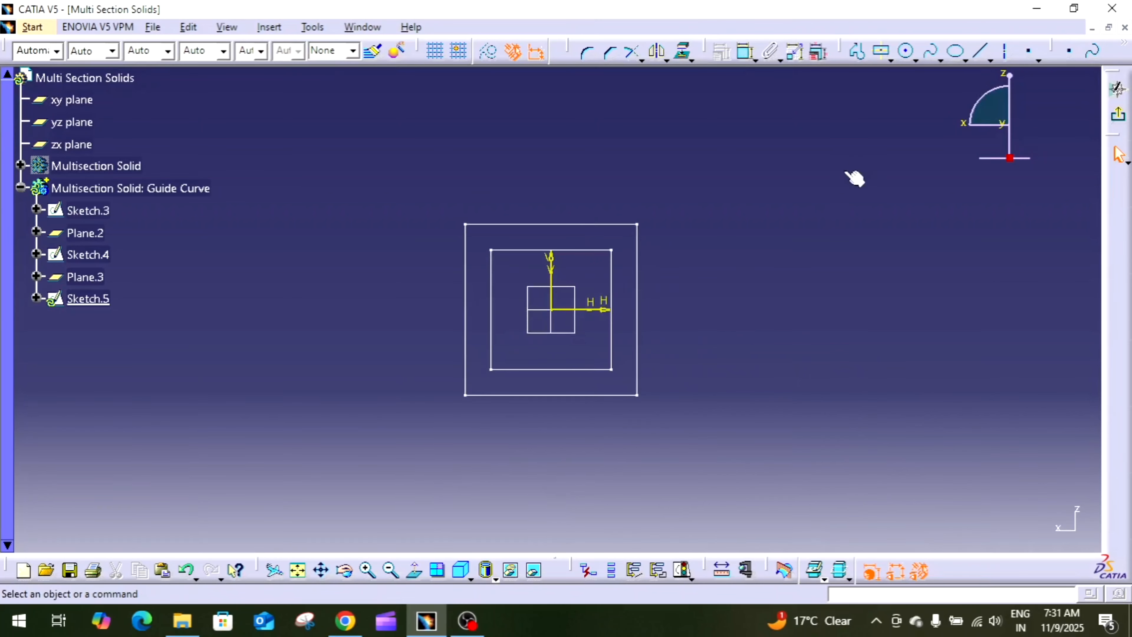
{"action": "left_click", "coordinate": [881, 52]}
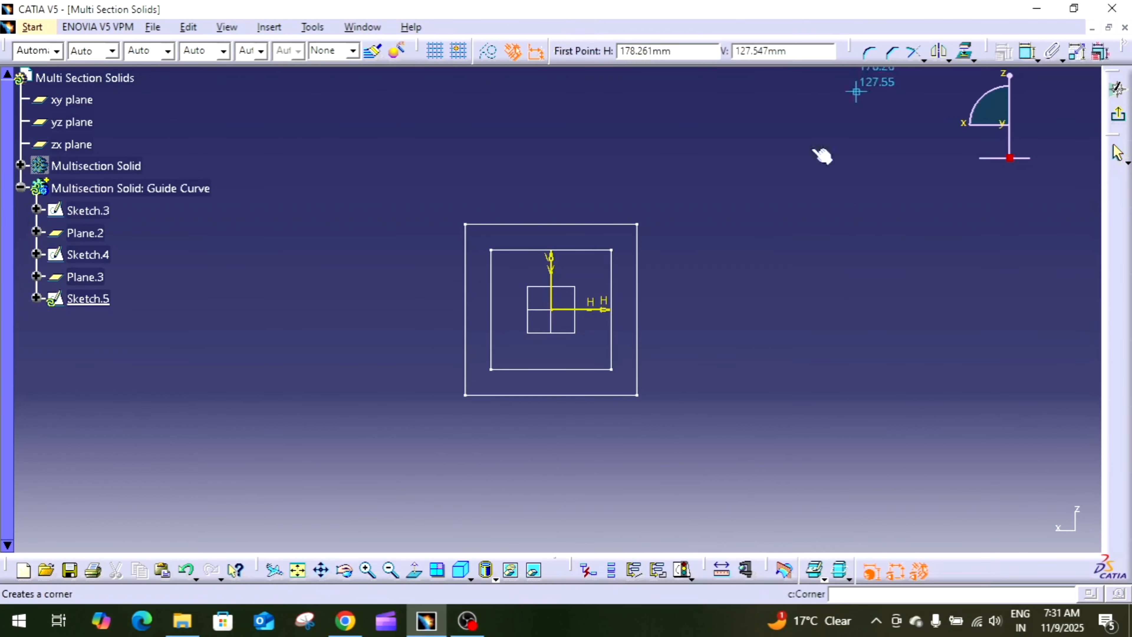
{"action": "left_click", "coordinate": [551, 309]}
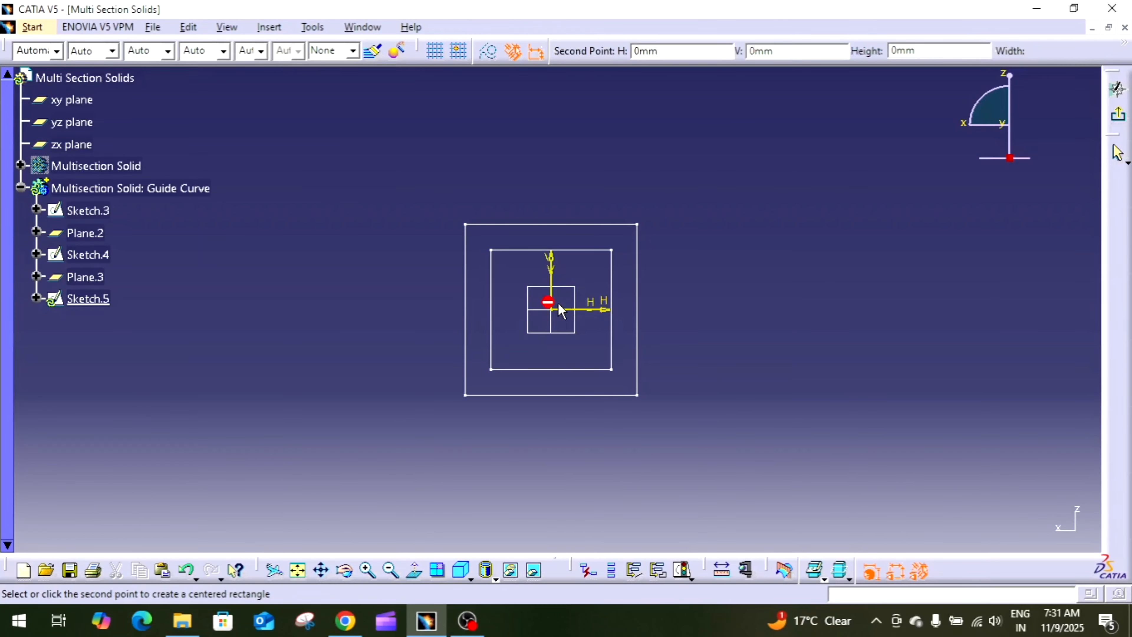
{"action": "left_click", "coordinate": [595, 267]}
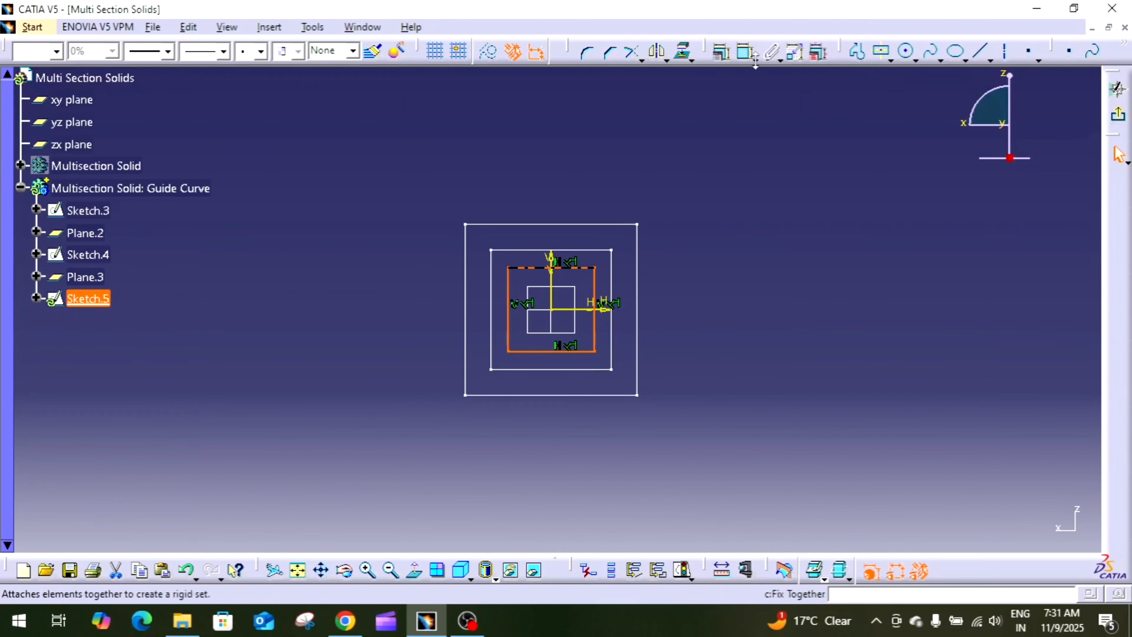
Step: Dimension the new rectangle's vertical side and set its height to 50 mm
{"action": "left_click", "coordinate": [745, 52]}
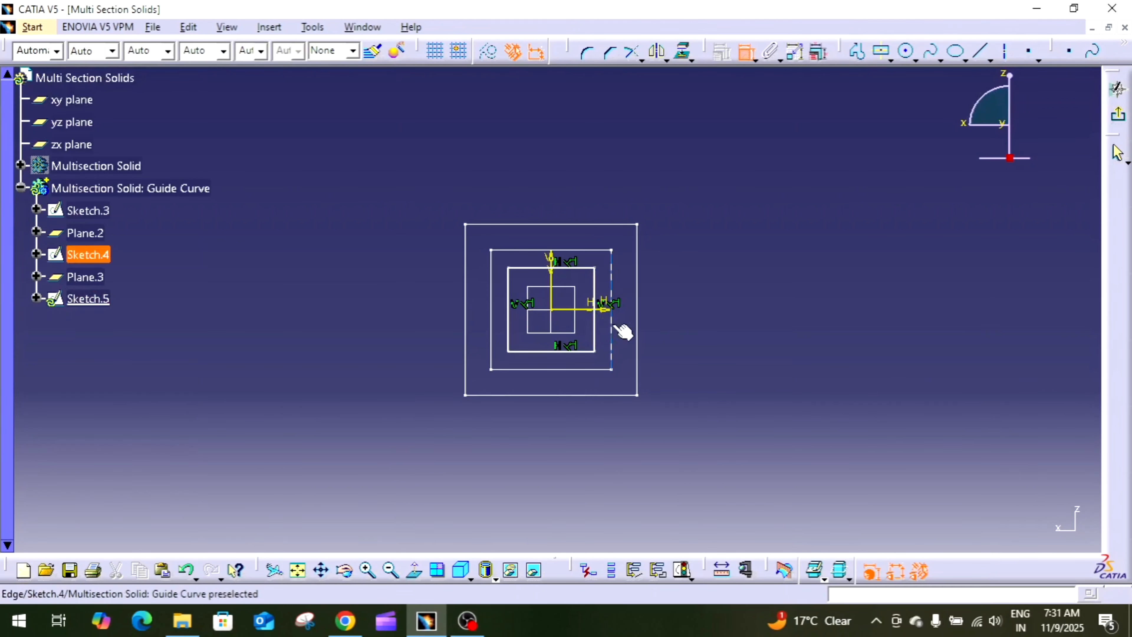
{"action": "left_click", "coordinate": [596, 322]}
{"action": "left_click", "coordinate": [695, 312]}
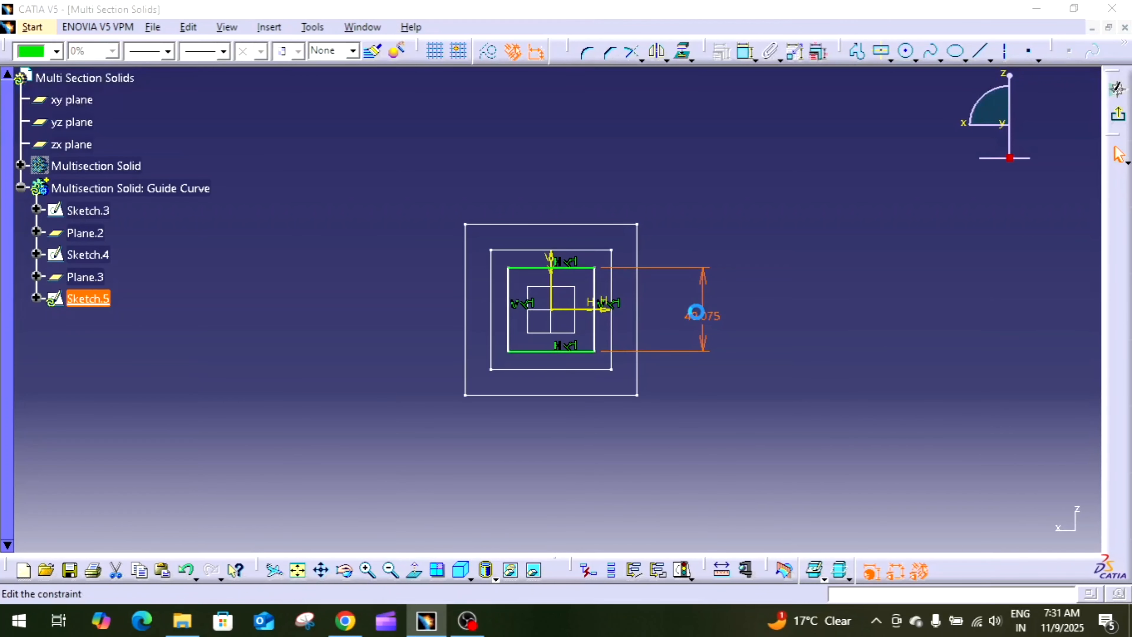
{"action": "double_click", "coordinate": [695, 312]}
{"action": "type", "text": "50"}
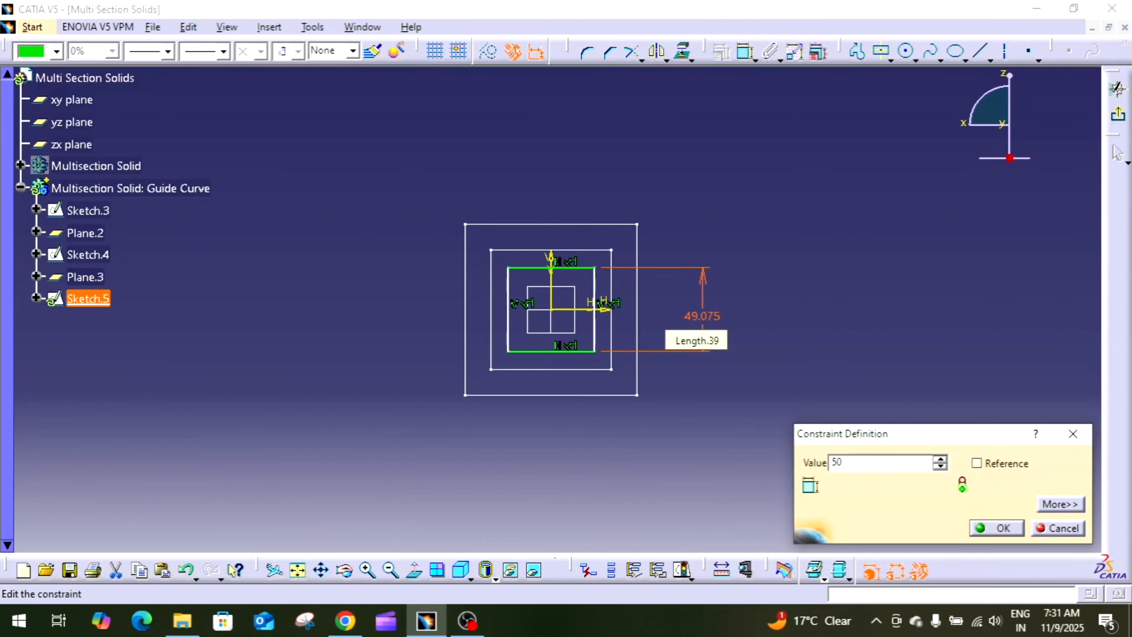
{"action": "key", "text": "Return"}
Step: Dimension the rectangle's top edge, set its width to 50 mm, and exit the sketch
{"action": "left_click", "coordinate": [578, 267]}
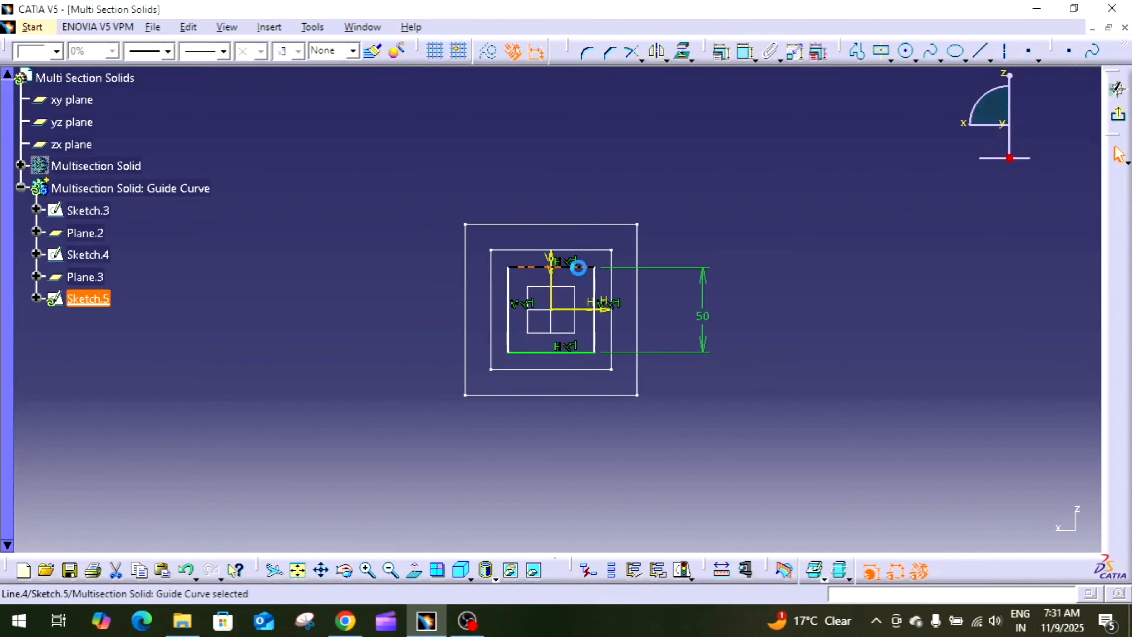
{"action": "left_click", "coordinate": [720, 51]}
{"action": "left_click", "coordinate": [583, 171]}
{"action": "double_click", "coordinate": [582, 171]}
{"action": "type", "text": "50"}
{"action": "key", "text": "Return"}
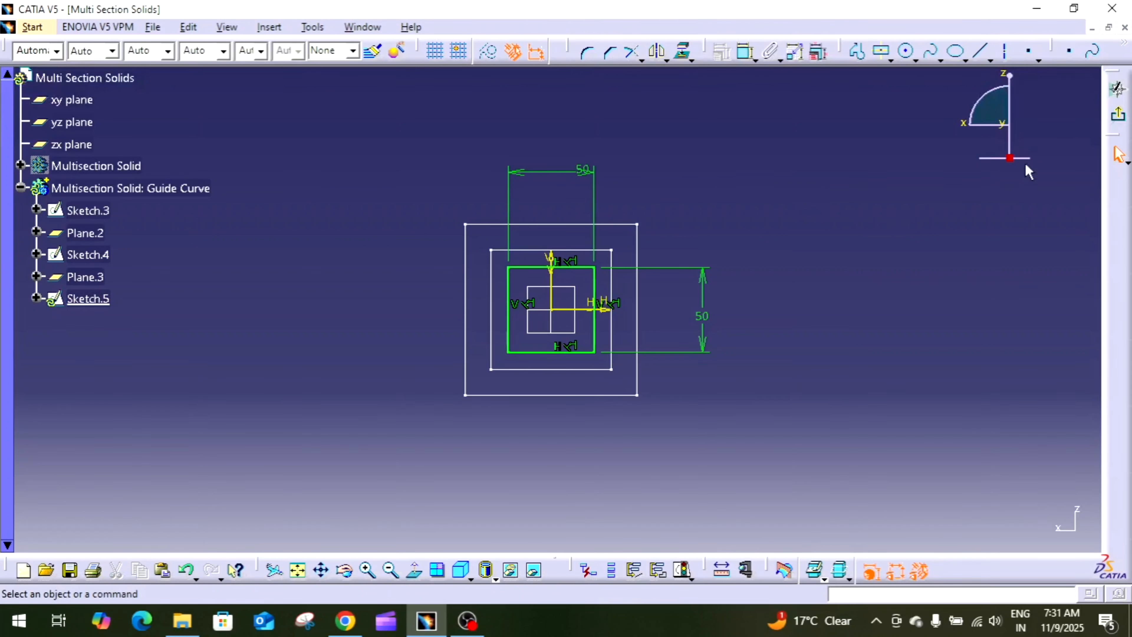
{"action": "left_click", "coordinate": [1118, 115]}
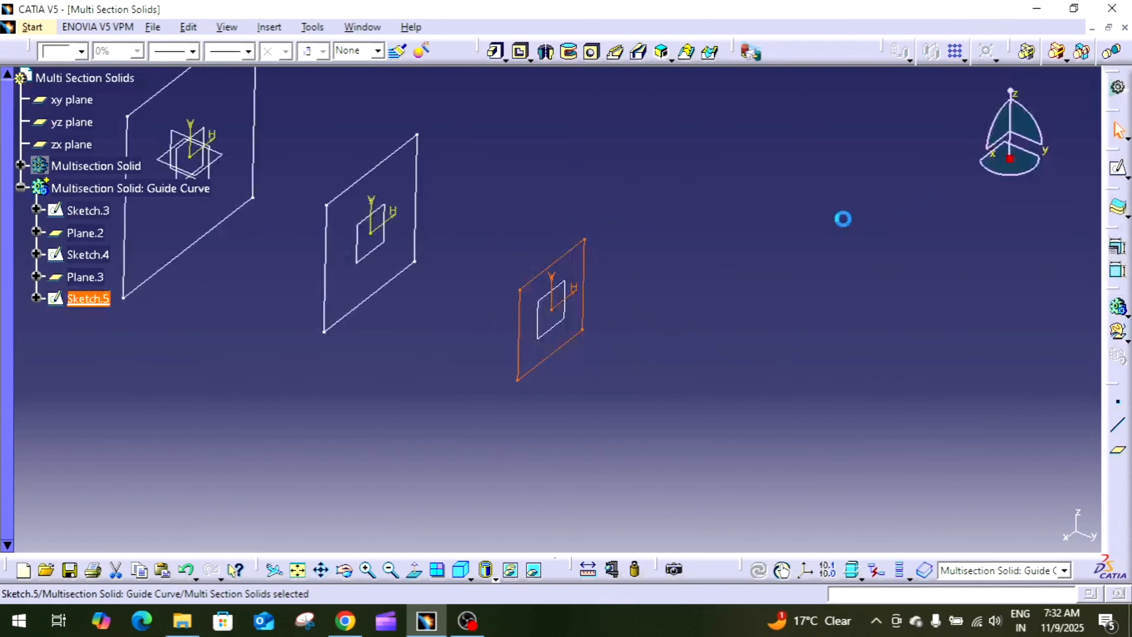
Step: Open a new sketch on the yz plane for the guide curve
{"action": "mouse_move", "coordinate": [841, 217]}
{"action": "middle_mouse_down"}
{"action": "mouse_move", "coordinate": [958, 301]}
{"action": "mouse_move", "coordinate": [972, 342]}
{"action": "mouse_move", "coordinate": [889, 293]}
{"action": "mouse_move", "coordinate": [921, 273]}
{"action": "middle_mouse_up"}
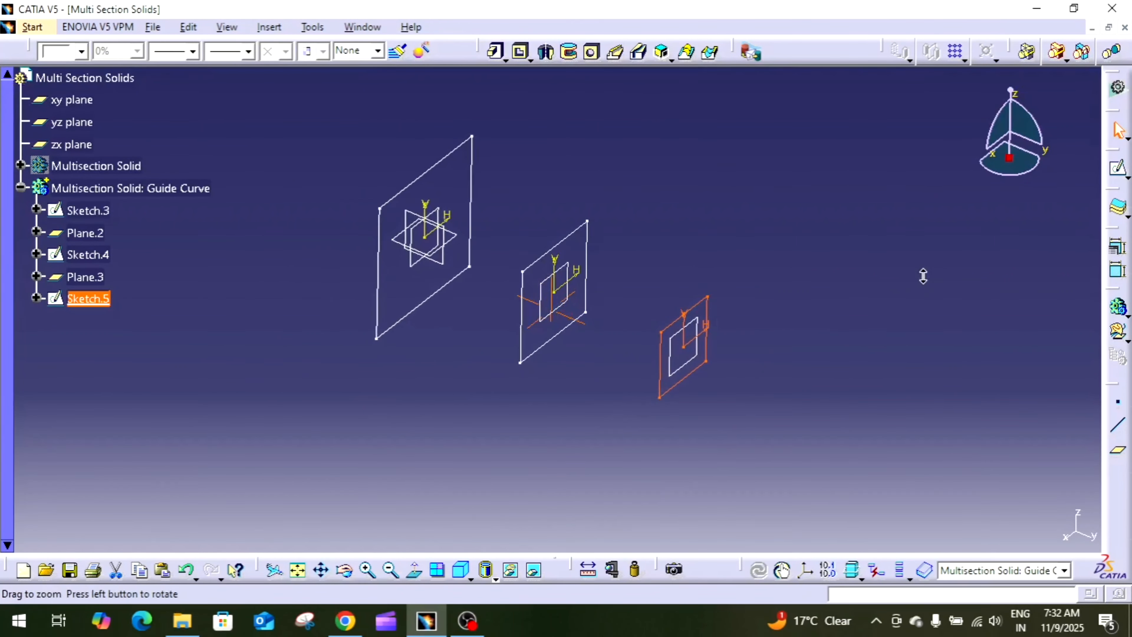
{"action": "left_click", "coordinate": [920, 278]}
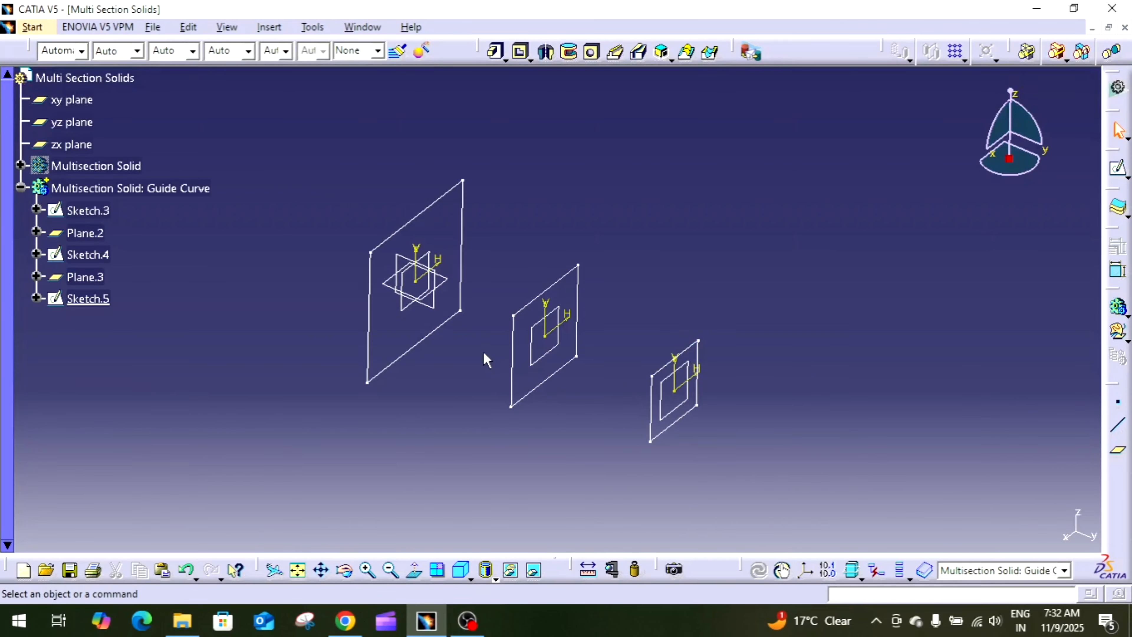
{"action": "left_click", "coordinate": [432, 306]}
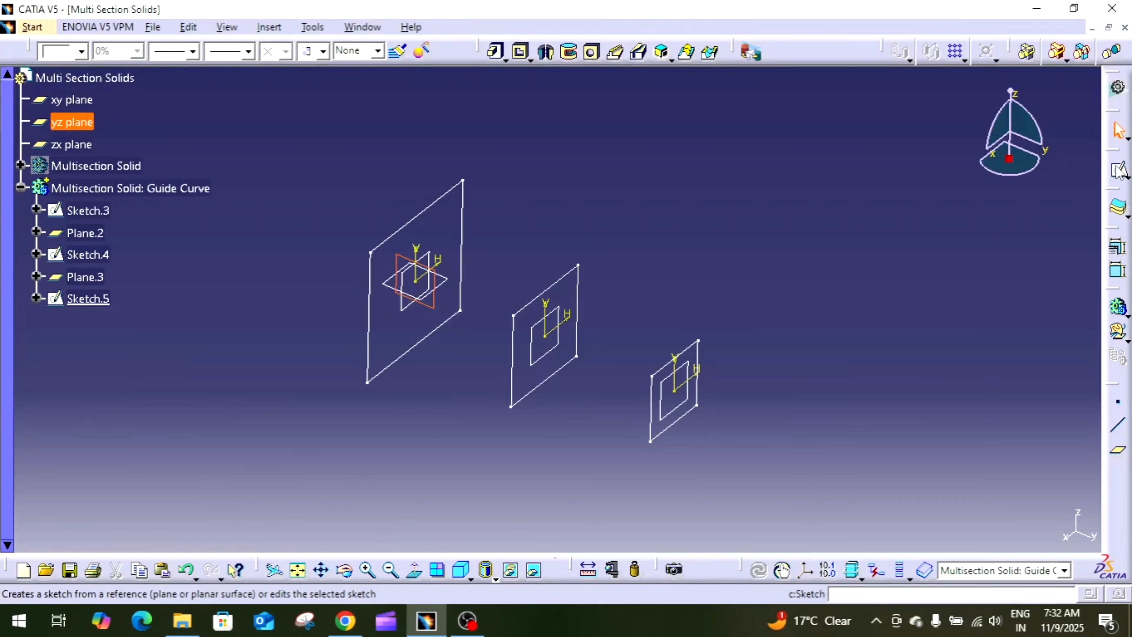
{"action": "left_click", "coordinate": [960, 303]}
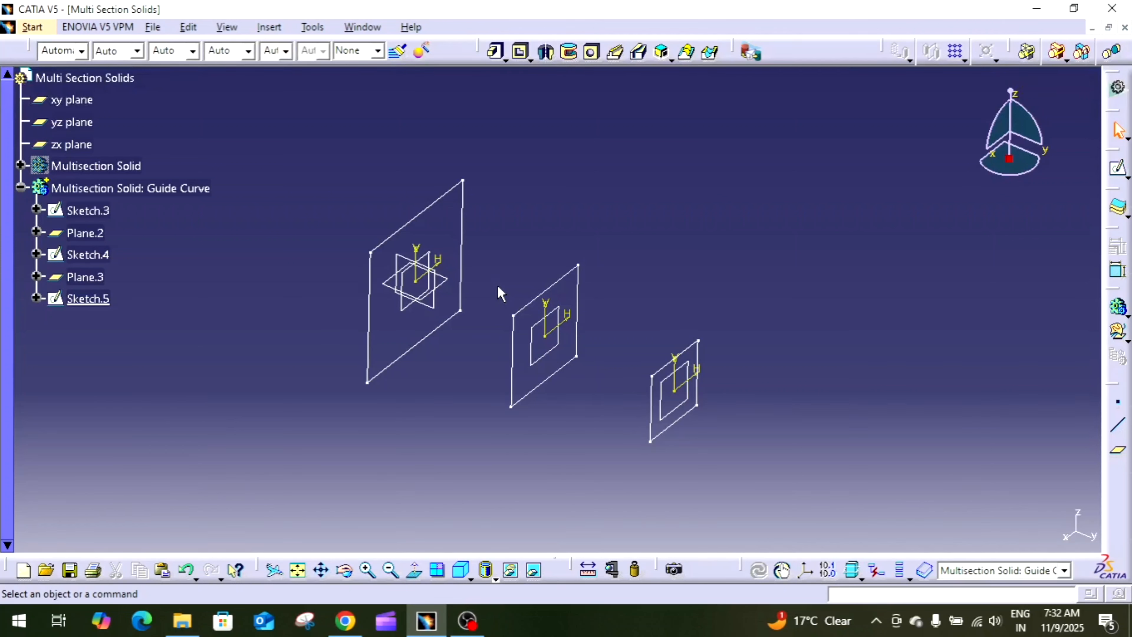
{"action": "left_click", "coordinate": [438, 312]}
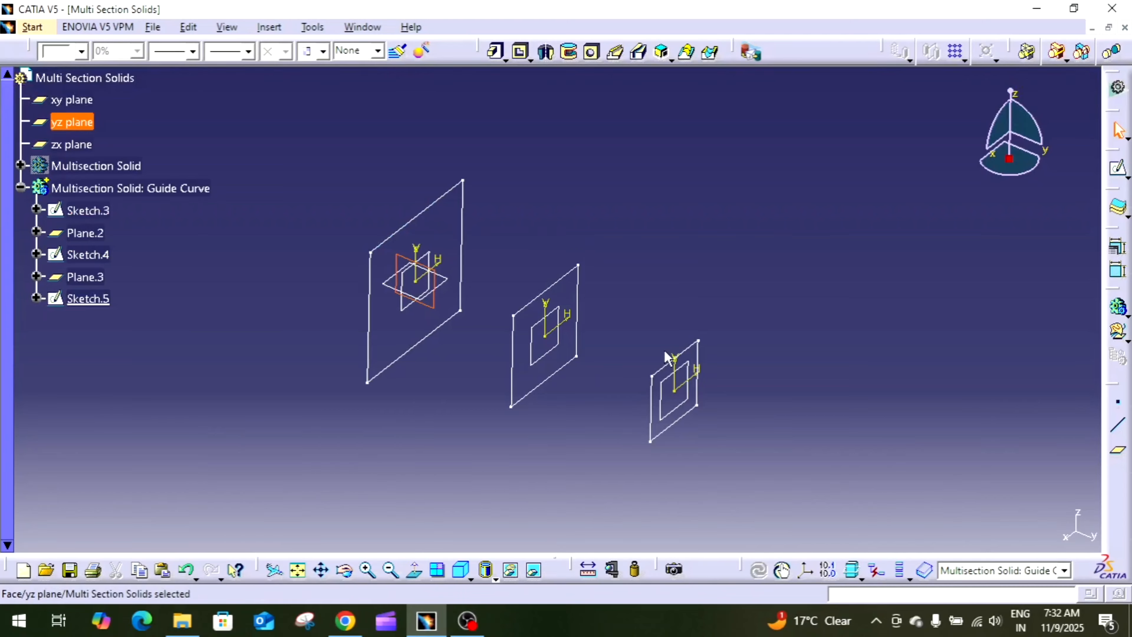
{"action": "left_click", "coordinate": [1118, 168]}
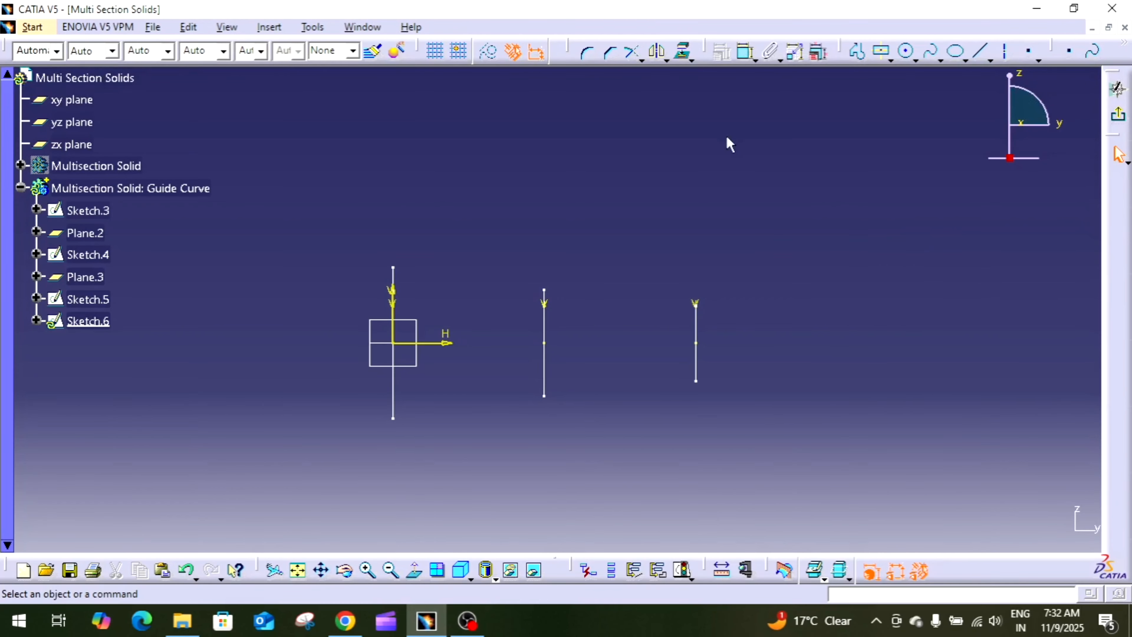
Step: Draw a five-point spline across the upper ends of the three square sections, with one free control point between each pair of sections
{"action": "left_click", "coordinate": [858, 52]}
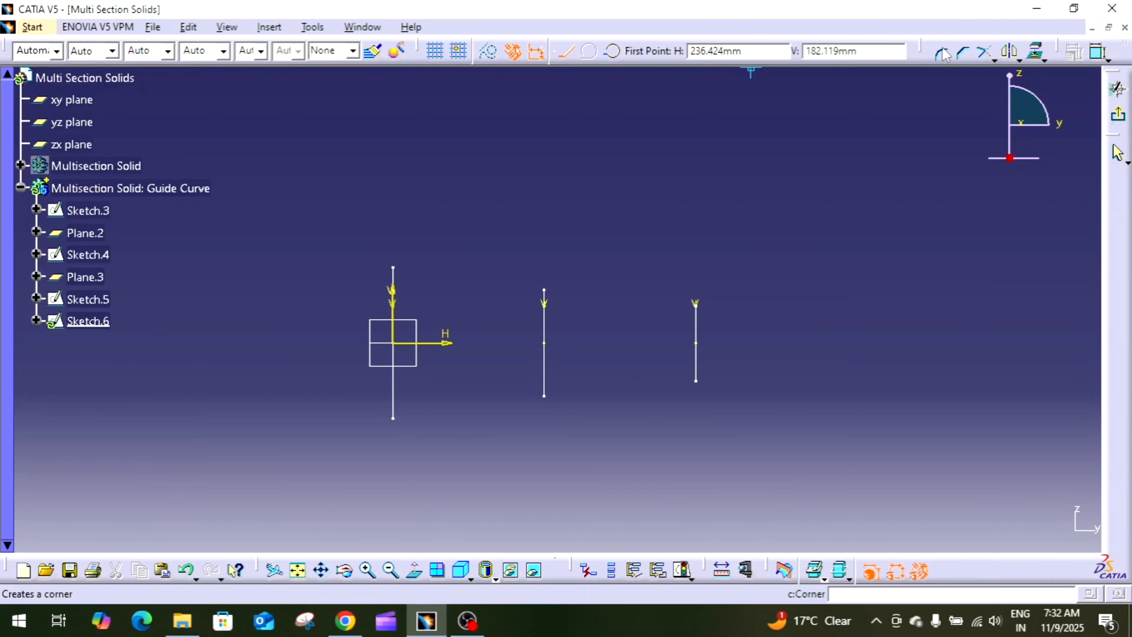
{"action": "key", "text": "Escape"}
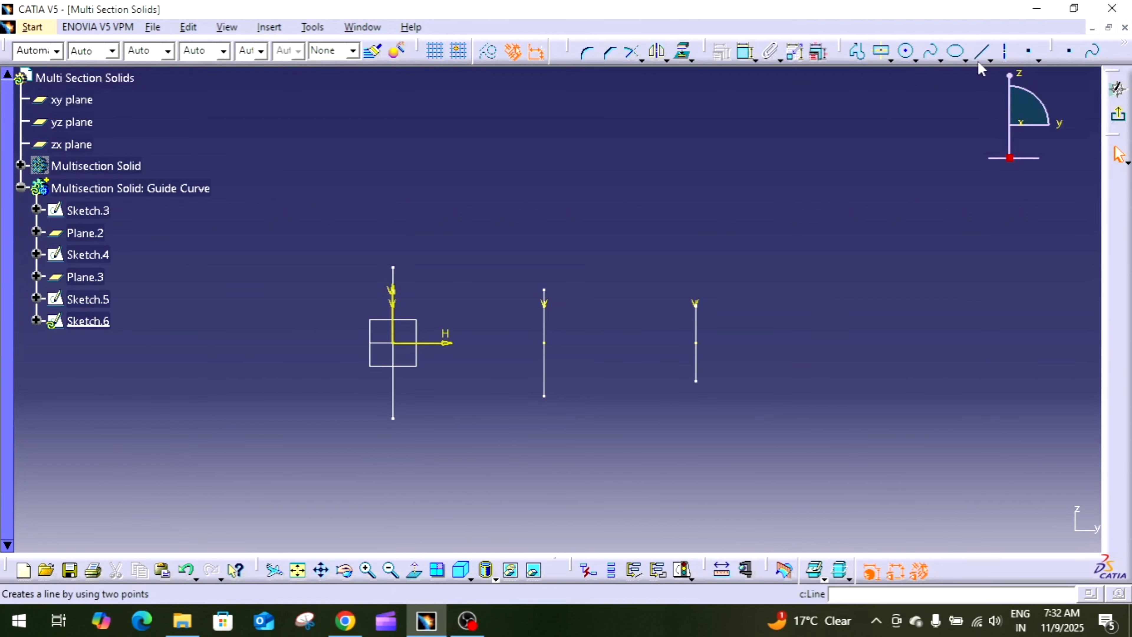
{"action": "left_click", "coordinate": [933, 51]}
{"action": "left_click", "coordinate": [392, 266]}
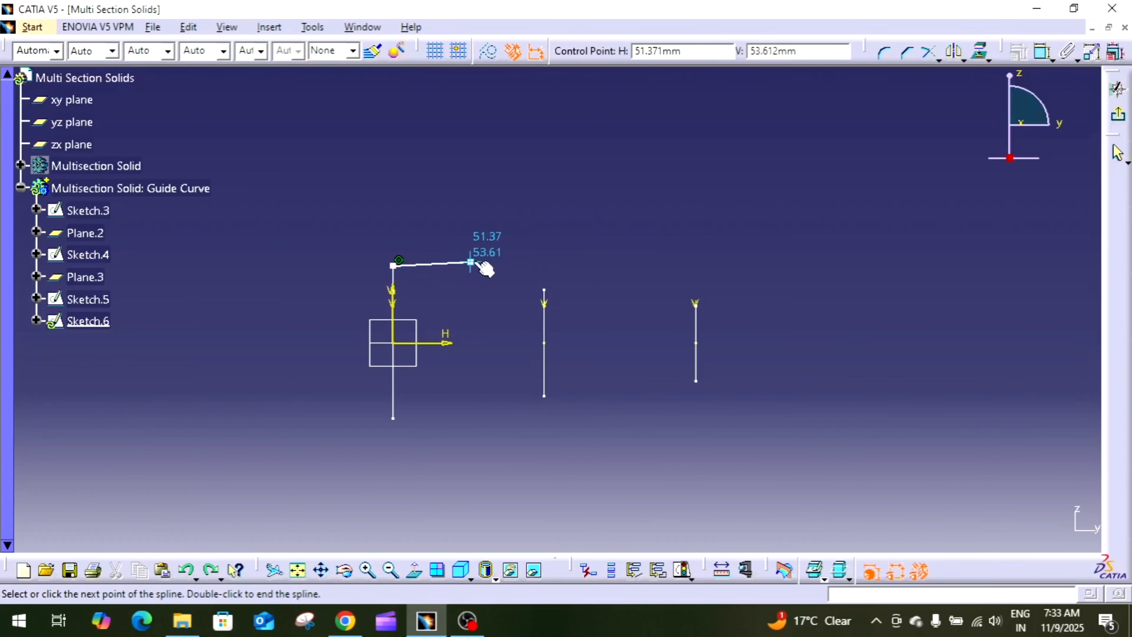
{"action": "left_click", "coordinate": [473, 260]}
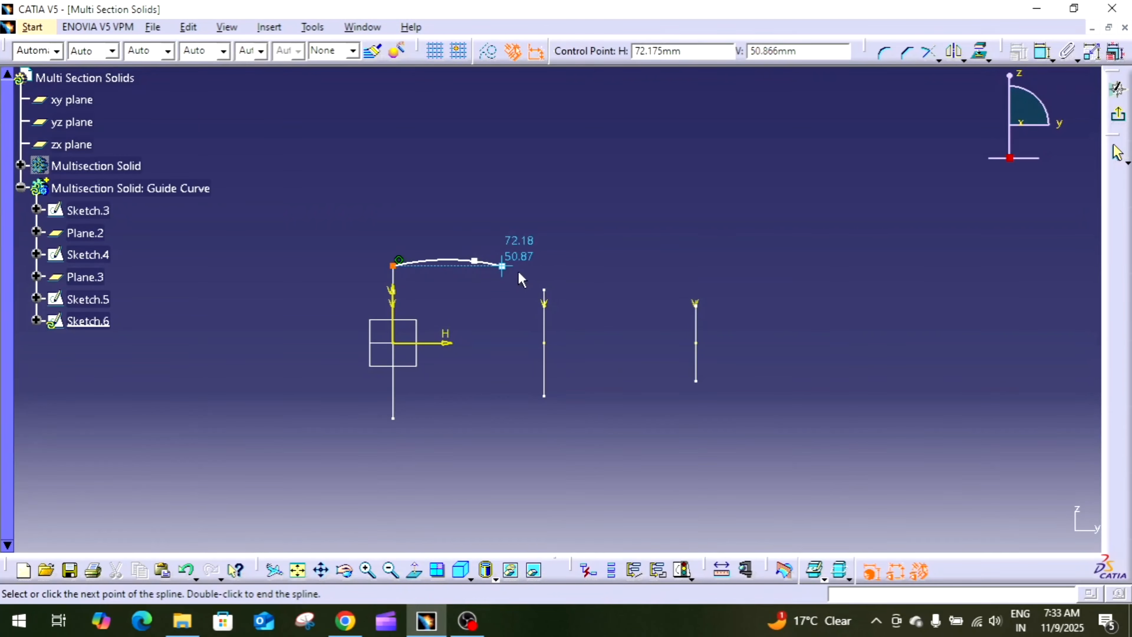
{"action": "left_click", "coordinate": [543, 292]}
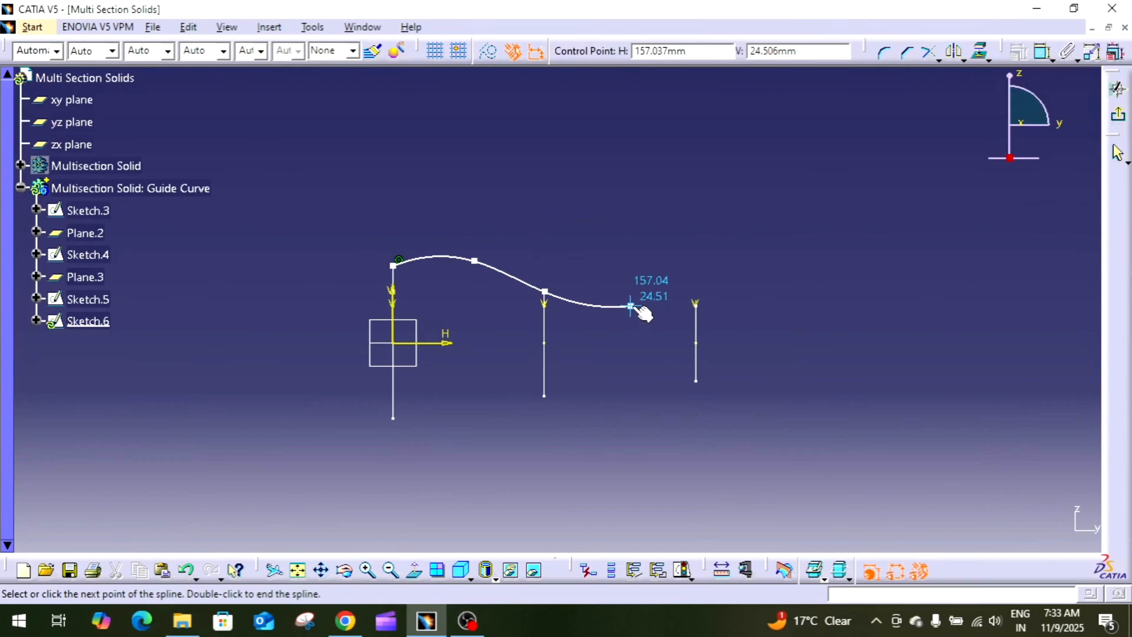
{"action": "left_click", "coordinate": [630, 306]}
{"action": "left_click", "coordinate": [696, 305]}
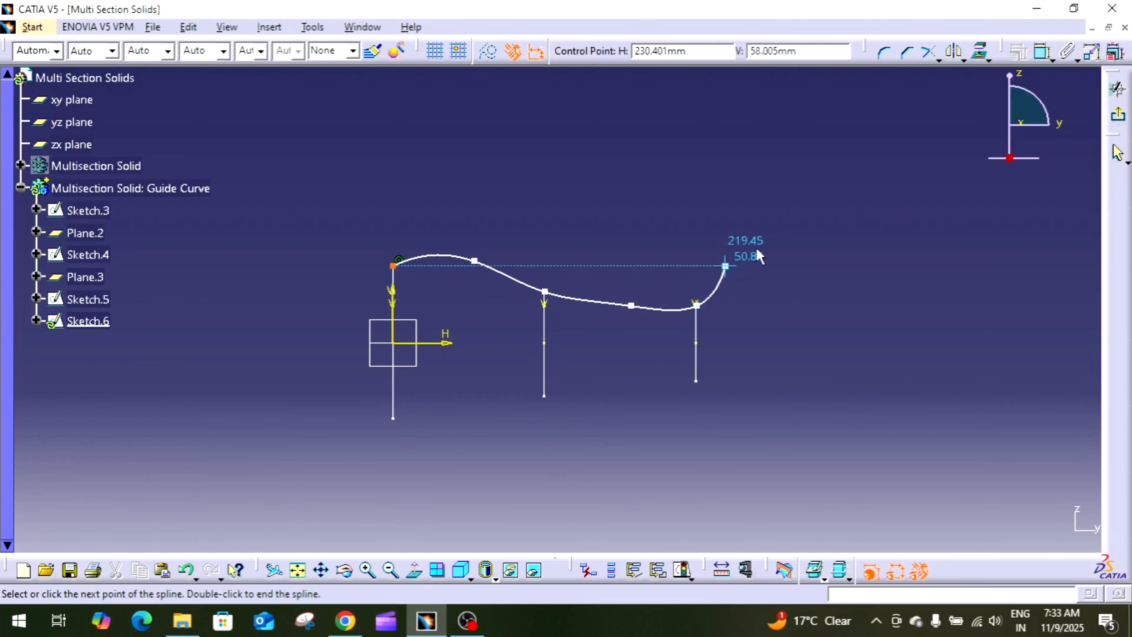
{"action": "key", "text": "Escape"}
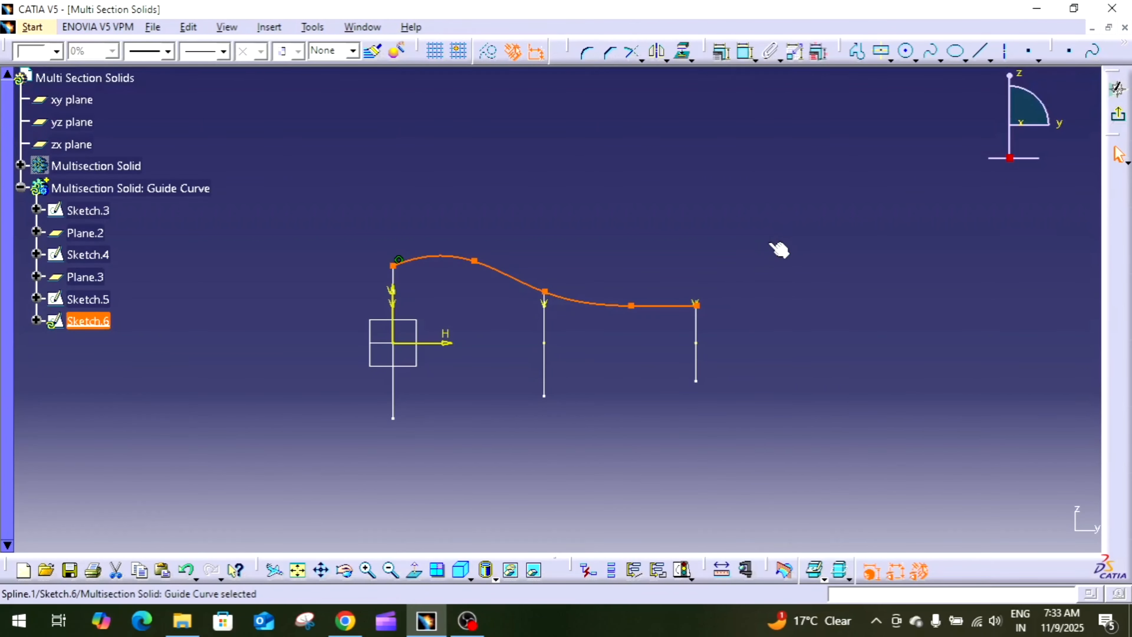
Step: Make the spline's middle control point coincident with the upper end of the middle section
{"action": "middle_click_drag", "start_coordinate": [772, 232], "coordinate": [807, 99]}
{"action": "left_click_drag", "start_coordinate": [529, 250], "coordinate": [534, 228]}
{"action": "left_click", "coordinate": [739, 101]}
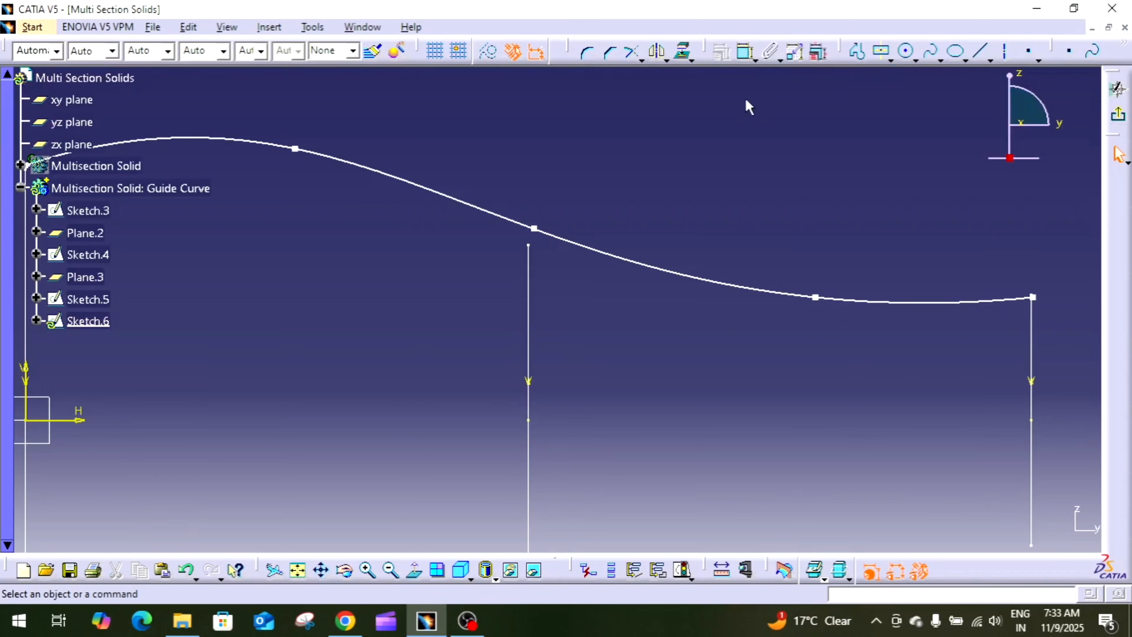
{"action": "left_click", "coordinate": [745, 48]}
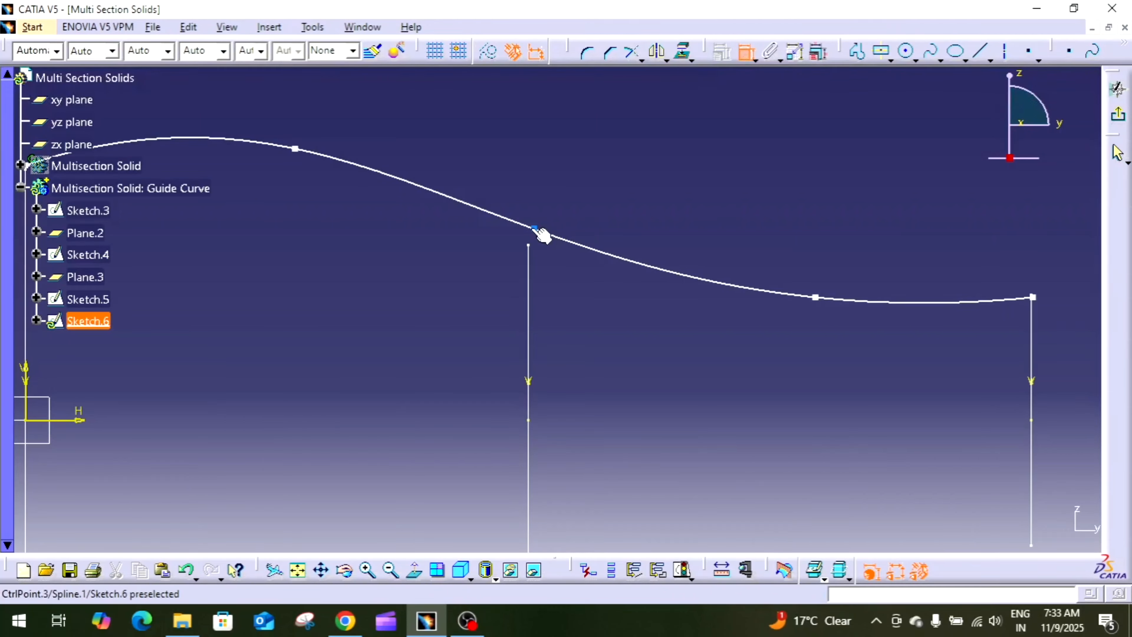
{"action": "left_click", "coordinate": [534, 229]}
{"action": "left_click", "coordinate": [529, 259]}
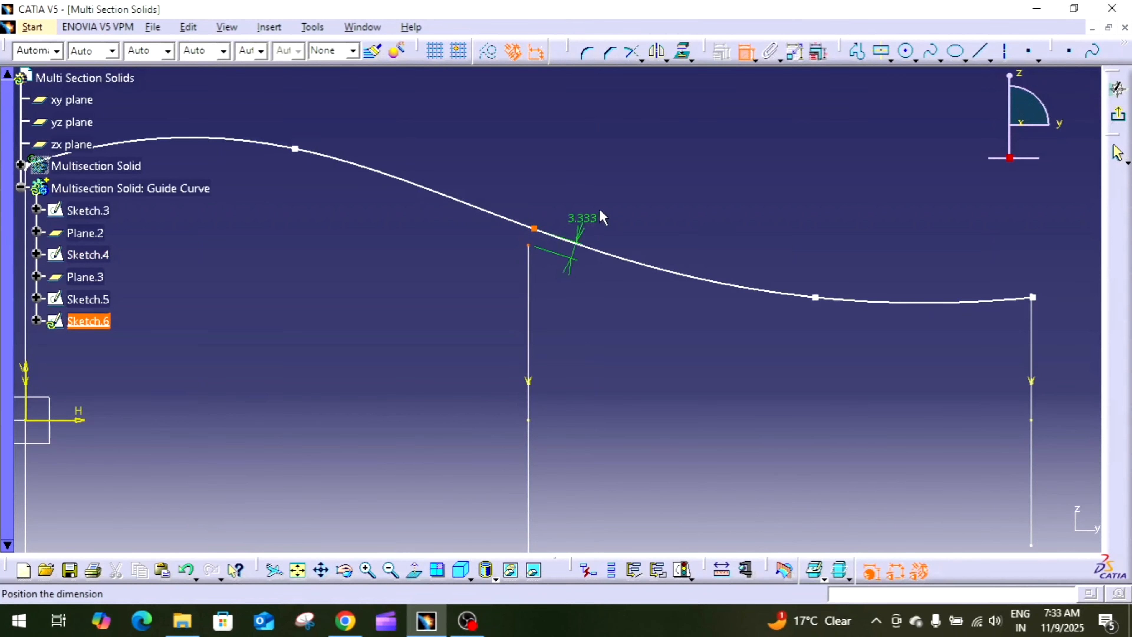
{"action": "right_click", "coordinate": [606, 207]}
{"action": "left_click", "coordinate": [659, 328]}
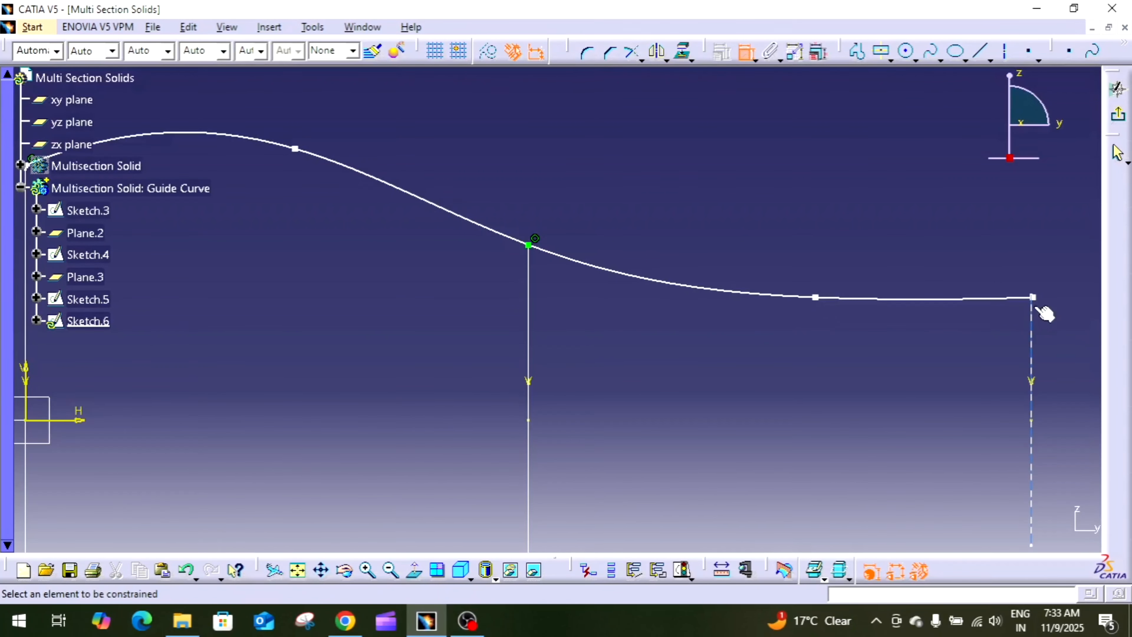
Step: Make the spline's last point coincident with the upper end of the third, smallest section
{"action": "mouse_move", "coordinate": [951, 315]}
{"action": "middle_mouse_down"}
{"action": "mouse_move", "coordinate": [675, 249]}
{"action": "mouse_move", "coordinate": [865, 174]}
{"action": "middle_mouse_up"}
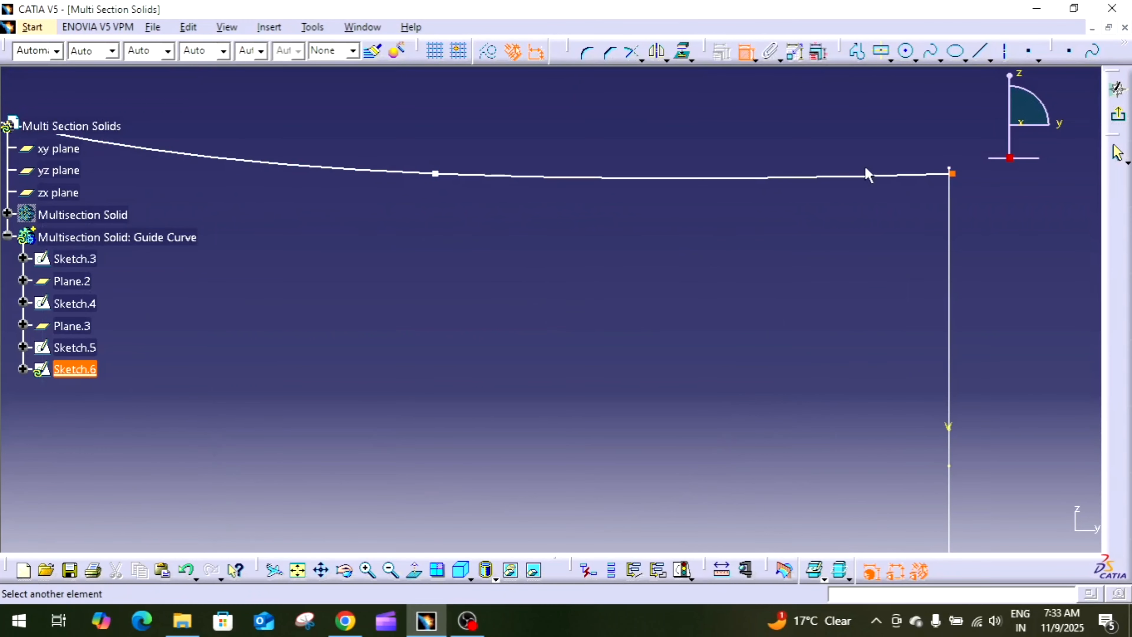
{"action": "left_click", "coordinate": [953, 173]}
{"action": "right_click", "coordinate": [954, 173]}
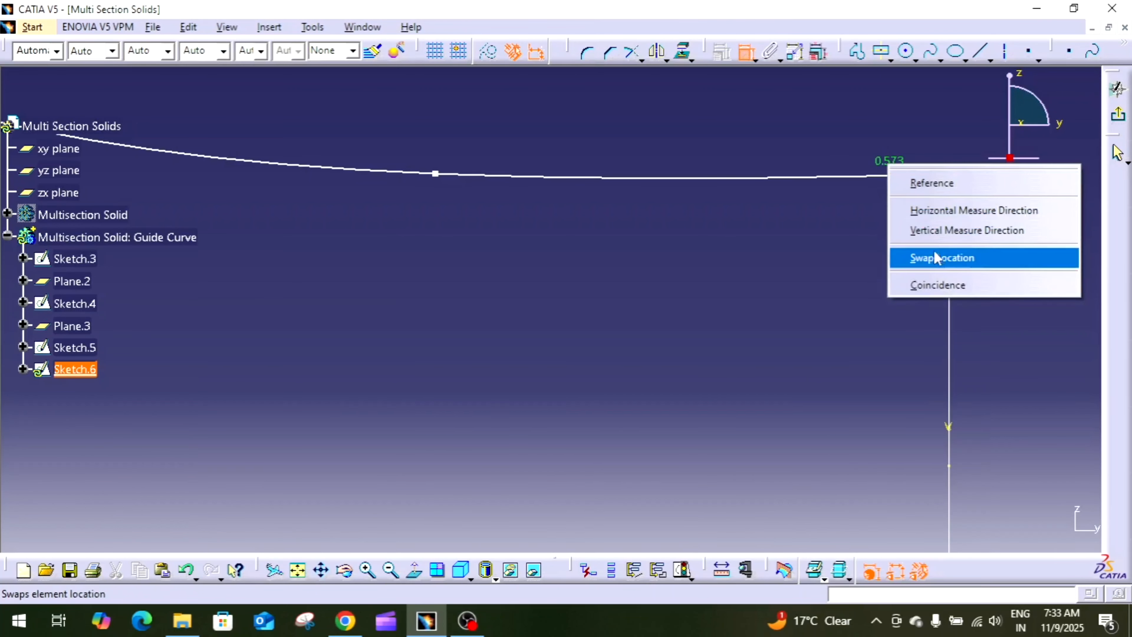
{"action": "left_click", "coordinate": [938, 286]}
{"action": "mouse_move", "coordinate": [745, 278]}
{"action": "middle_mouse_down"}
{"action": "mouse_move", "coordinate": [404, 326]}
{"action": "mouse_move", "coordinate": [677, 404]}
{"action": "middle_mouse_up"}
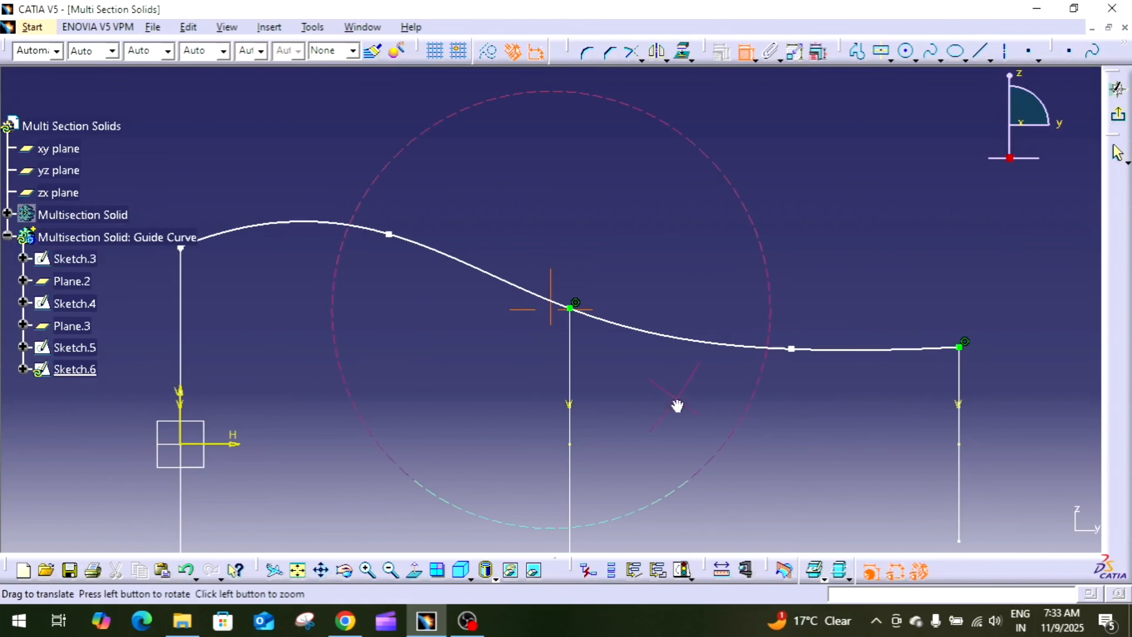
Step: Make the spline's start point coincident with the upper end of the first section and exit the sketch
{"action": "mouse_move", "coordinate": [299, 339]}
{"action": "middle_mouse_down"}
{"action": "mouse_move", "coordinate": [480, 362]}
{"action": "mouse_move", "coordinate": [487, 296]}
{"action": "mouse_move", "coordinate": [493, 316]}
{"action": "mouse_move", "coordinate": [518, 285]}
{"action": "middle_mouse_up"}
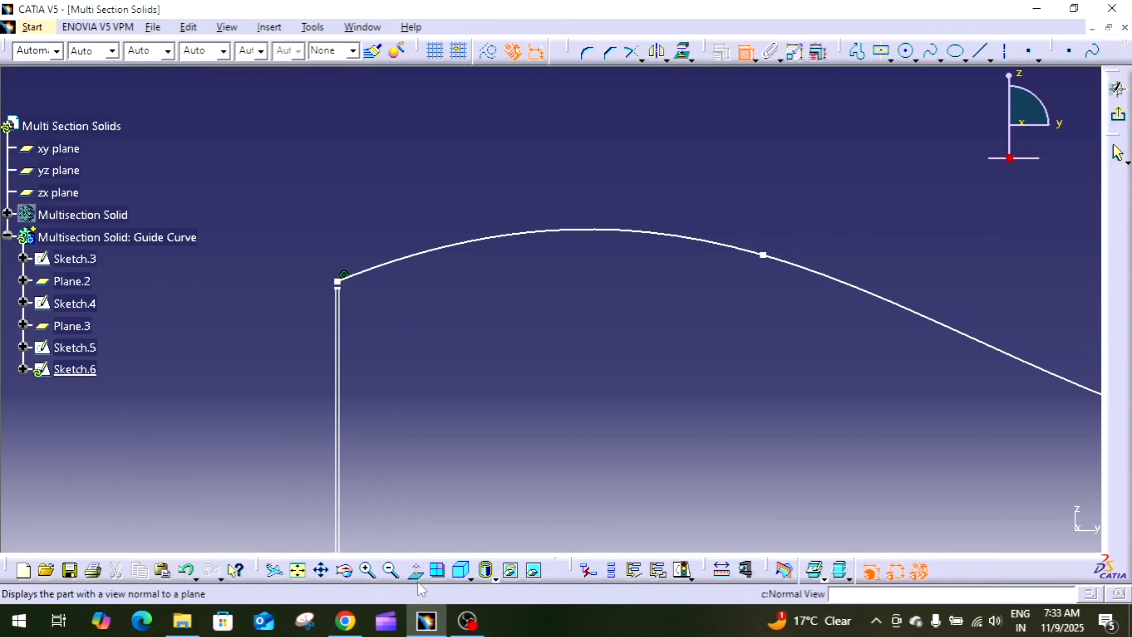
{"action": "left_click", "coordinate": [338, 282]}
{"action": "right_click", "coordinate": [397, 309]}
{"action": "left_click", "coordinate": [445, 421]}
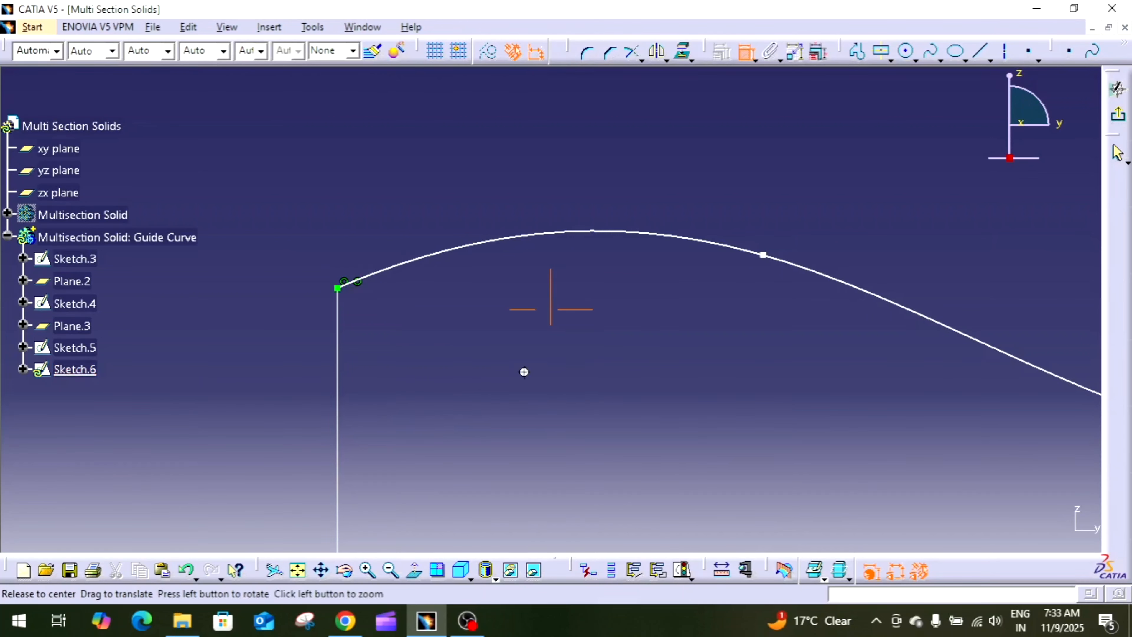
{"action": "mouse_move", "coordinate": [523, 371]}
{"action": "middle_mouse_down"}
{"action": "mouse_move", "coordinate": [590, 517]}
{"action": "mouse_move", "coordinate": [621, 305]}
{"action": "mouse_move", "coordinate": [612, 397]}
{"action": "middle_mouse_up"}
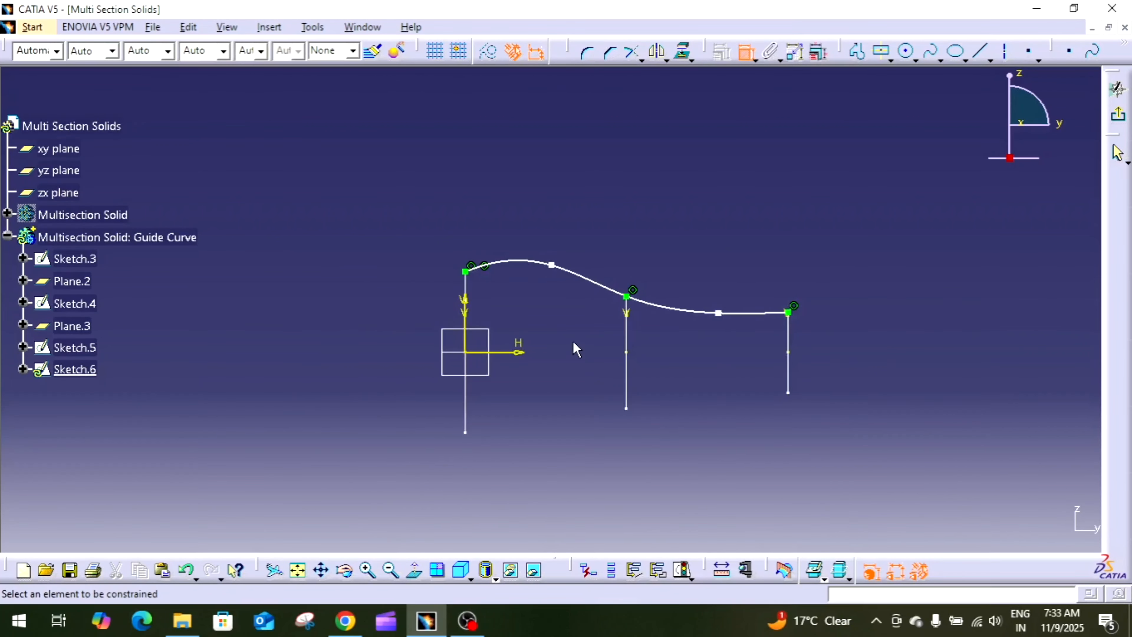
{"action": "left_click", "coordinate": [1117, 114]}
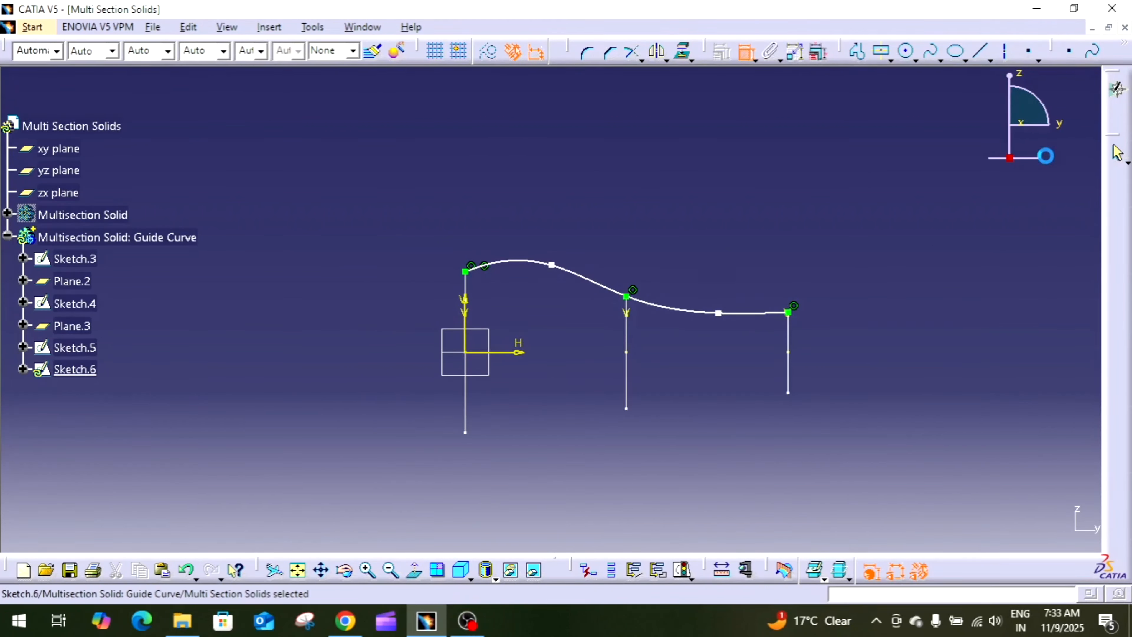
Step: Open another sketch on the yz plane for a second guide curve
{"action": "mouse_move", "coordinate": [919, 259]}
{"action": "middle_mouse_down"}
{"action": "mouse_move", "coordinate": [905, 253]}
{"action": "mouse_move", "coordinate": [897, 308]}
{"action": "middle_mouse_up"}
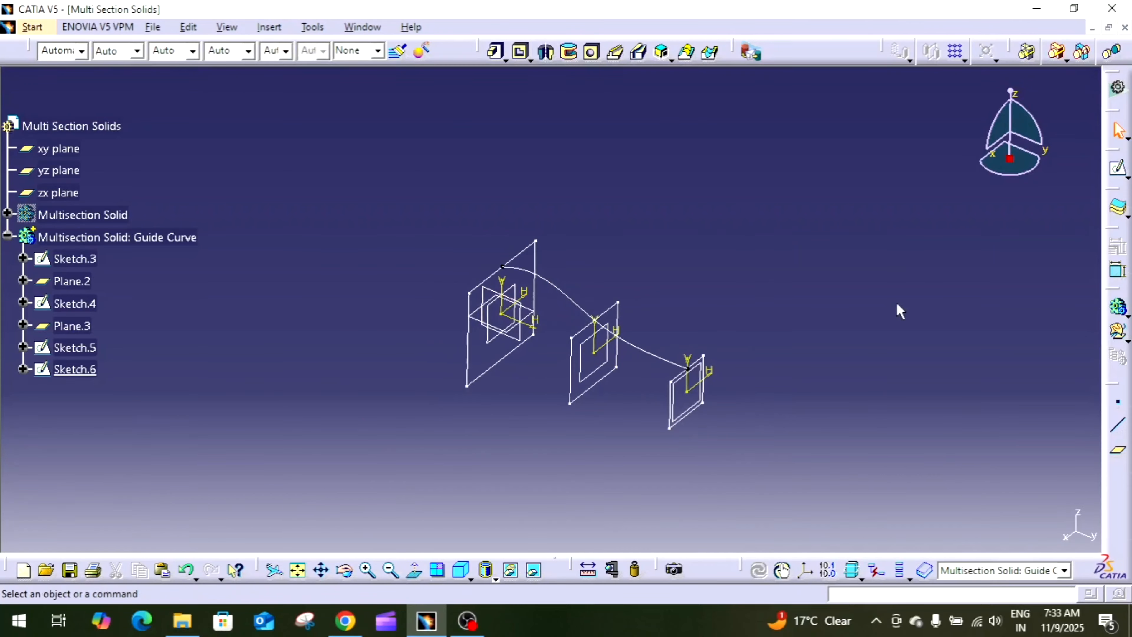
{"action": "left_click", "coordinate": [528, 345]}
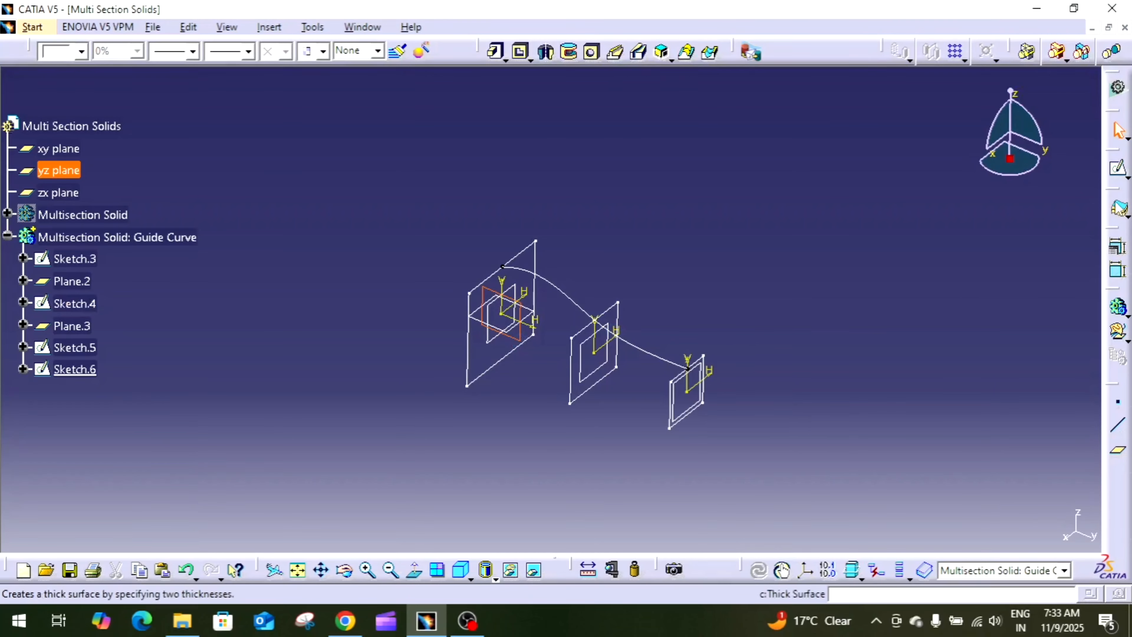
{"action": "left_click", "coordinate": [1118, 169]}
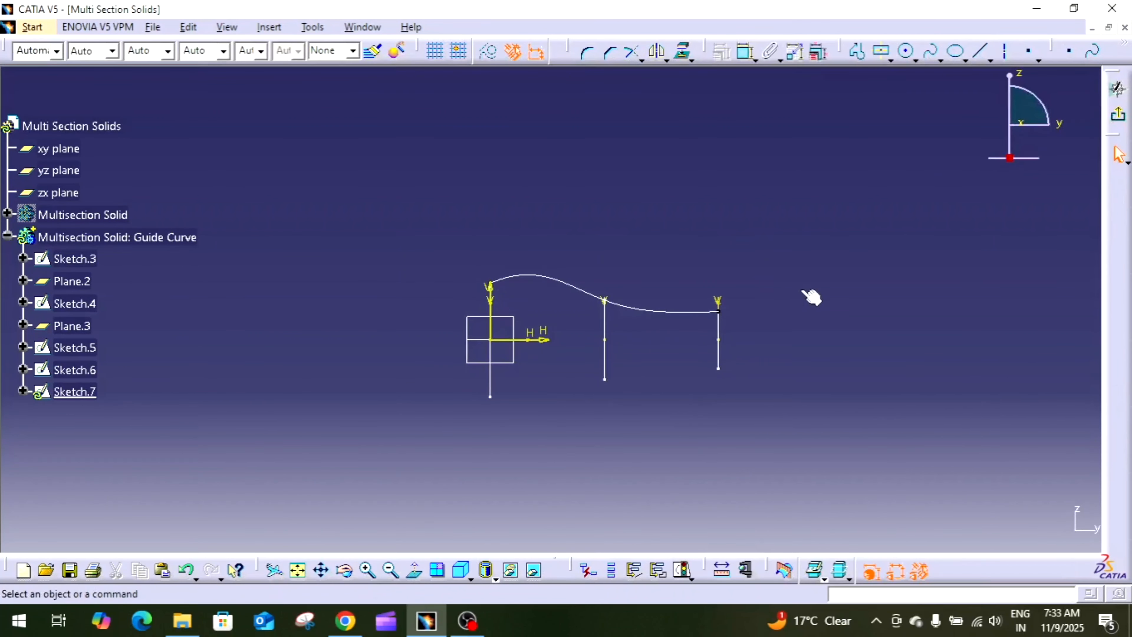
{"action": "middle_click_drag", "start_coordinate": [810, 294], "coordinate": [772, 238]}
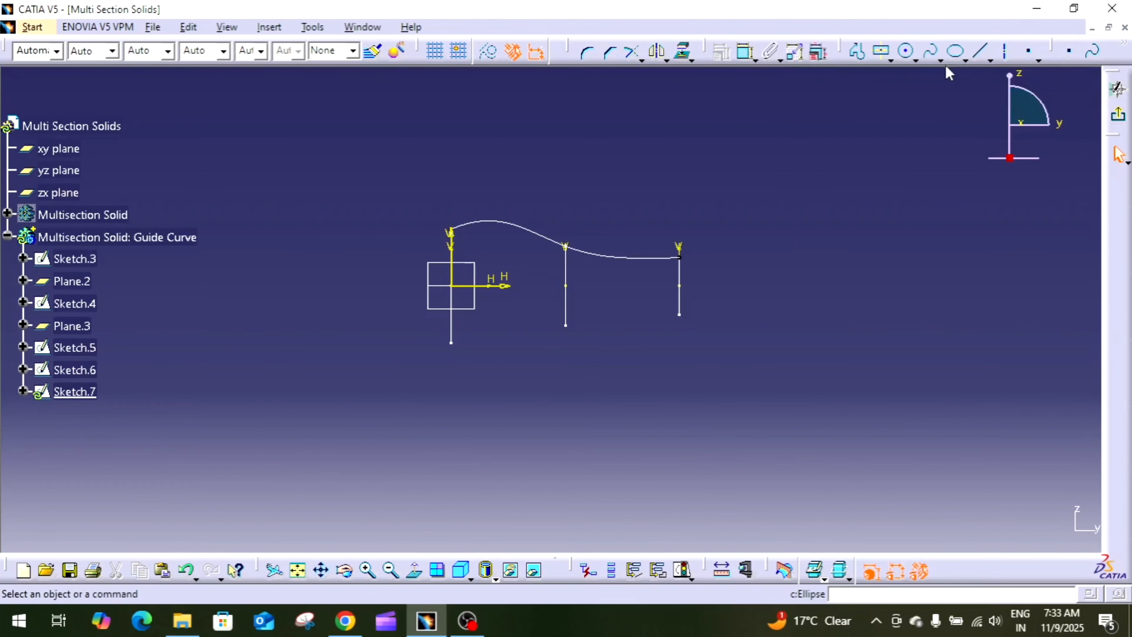
Step: Draw a five-point spline along the lower ends of the three sections, with one free control point between each pair of sections
{"action": "left_click", "coordinate": [929, 51]}
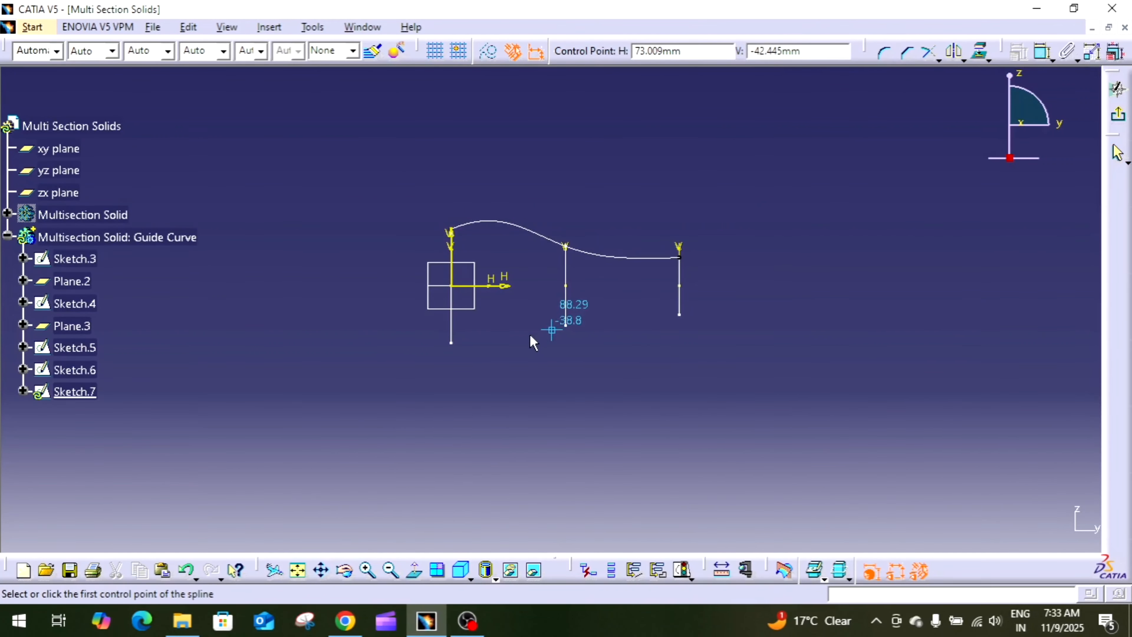
{"action": "left_click", "coordinate": [451, 343]}
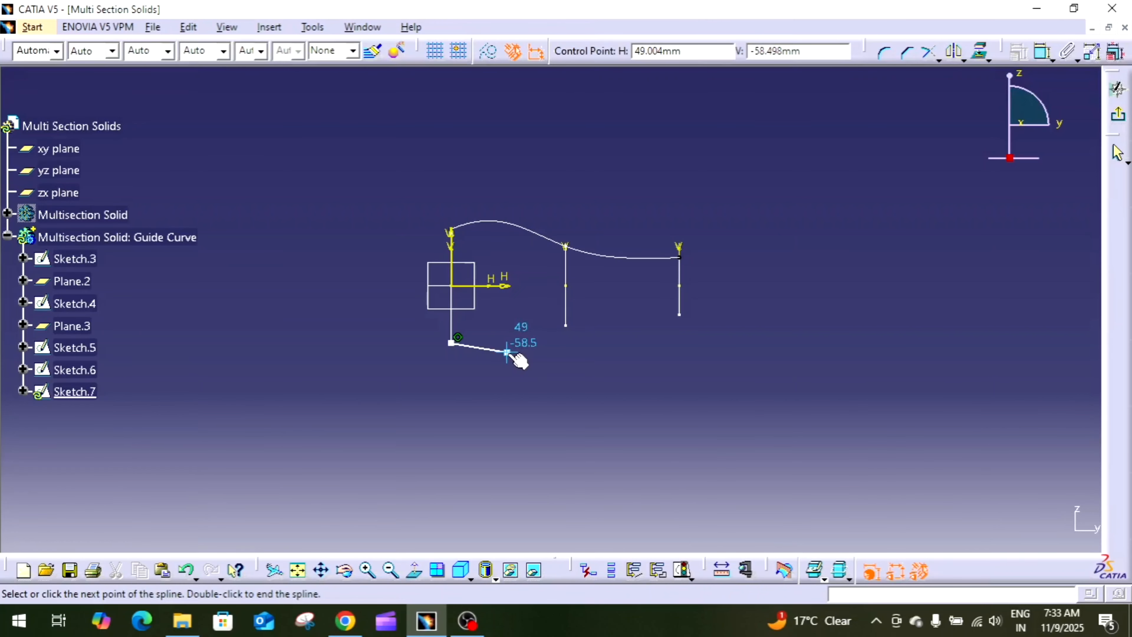
{"action": "left_click", "coordinate": [510, 349]}
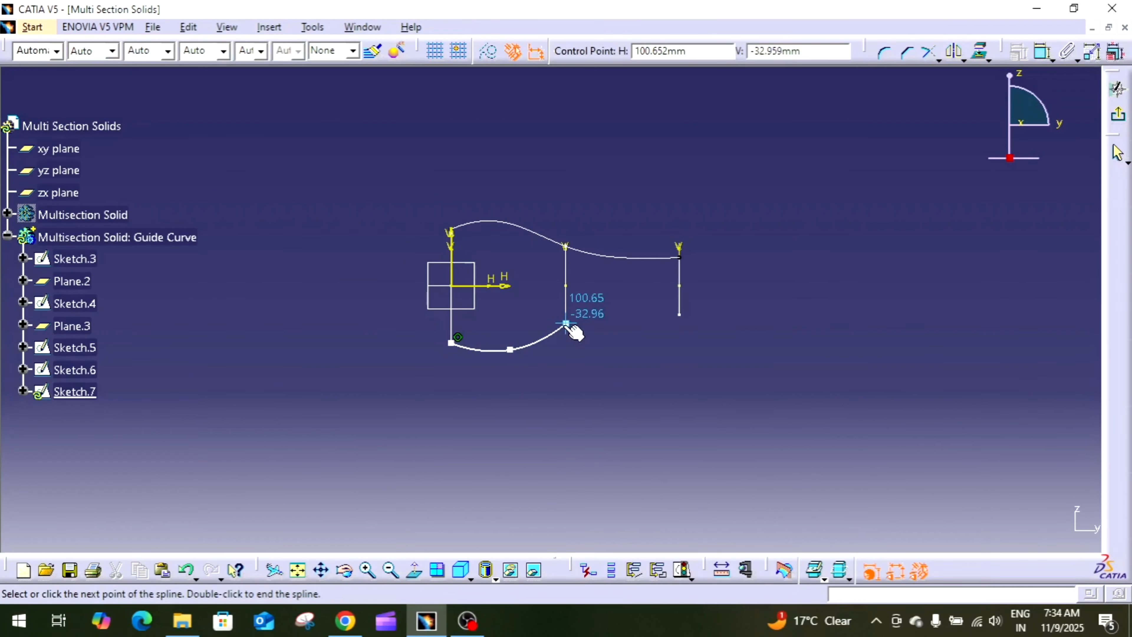
{"action": "left_click", "coordinate": [565, 324]}
{"action": "left_click", "coordinate": [619, 317]}
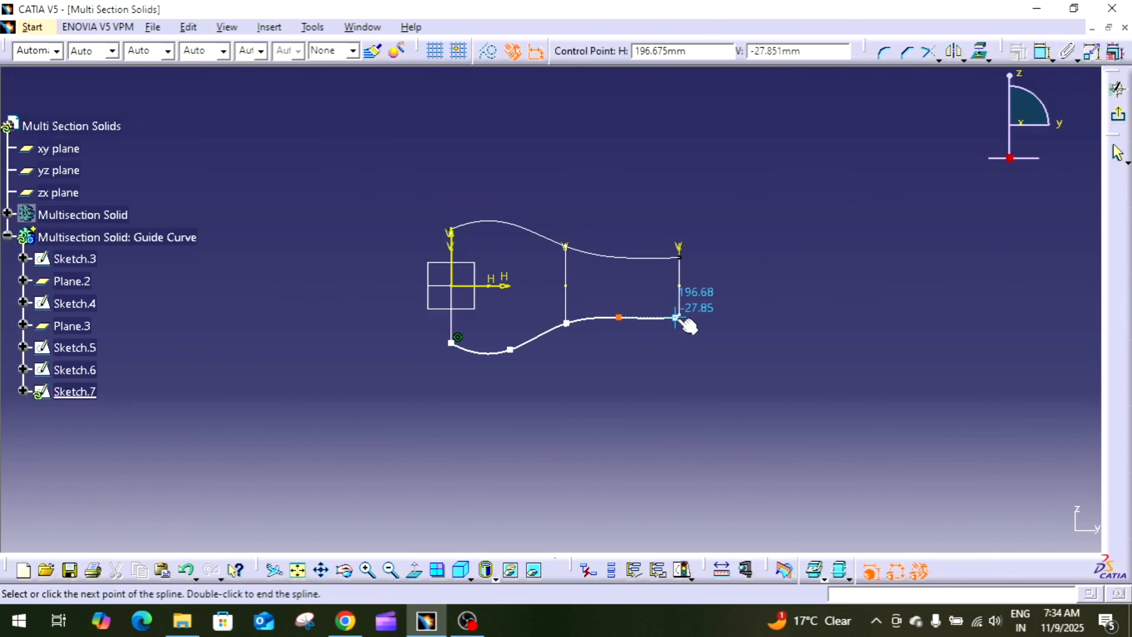
{"action": "left_click", "coordinate": [682, 317]}
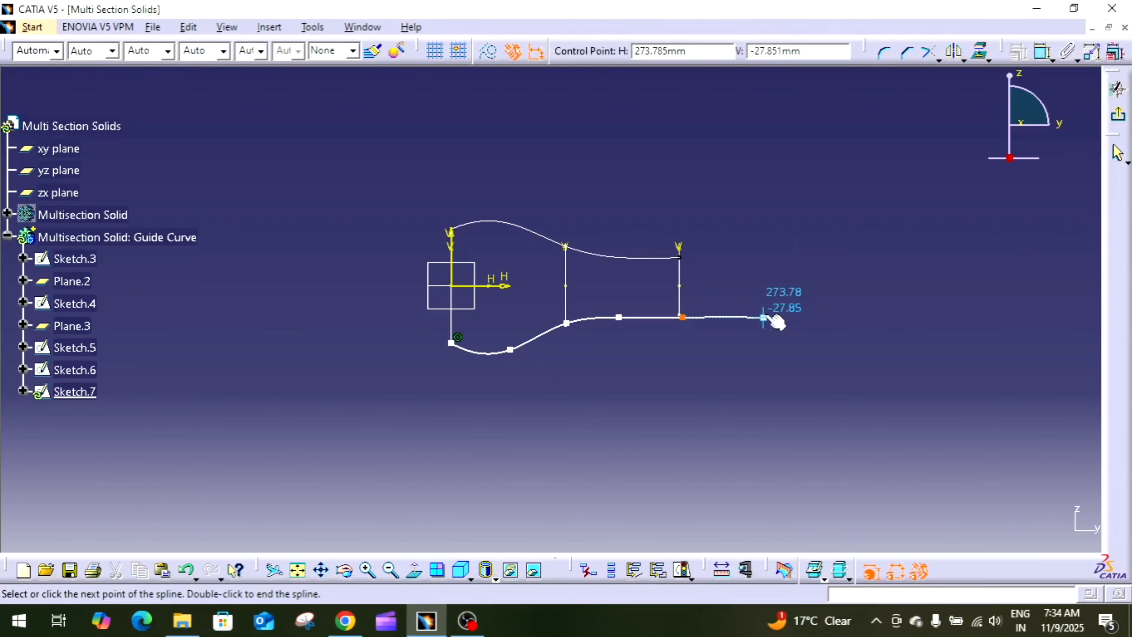
{"action": "double_click", "coordinate": [763, 318]}
{"action": "middle_click_drag", "start_coordinate": [765, 314], "coordinate": [804, 237]}
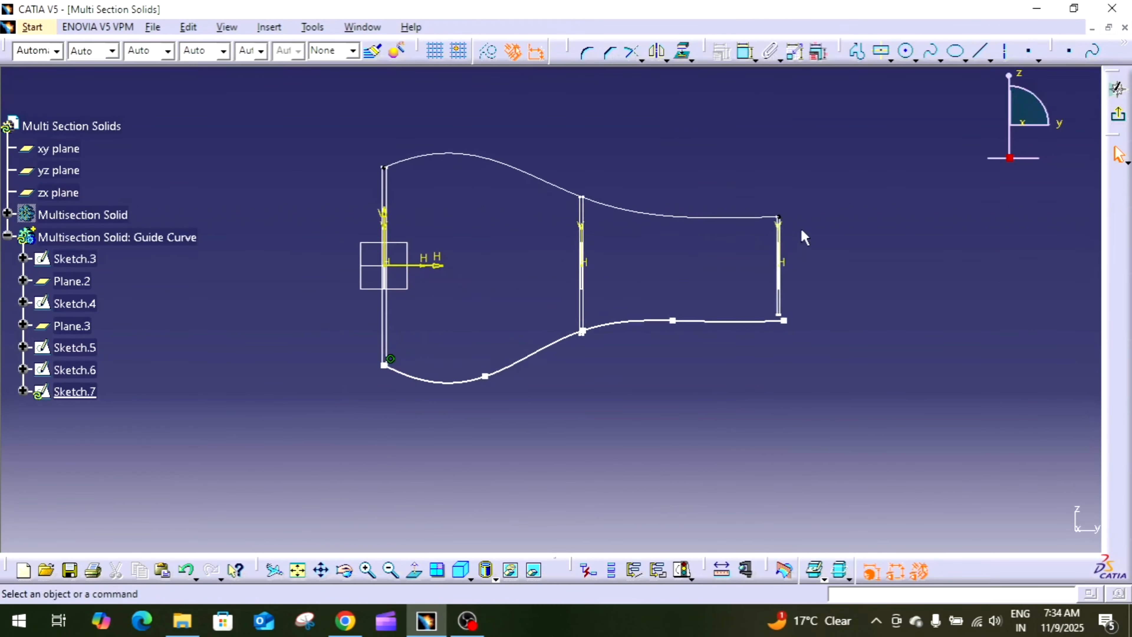
{"action": "left_click", "coordinate": [414, 572]}
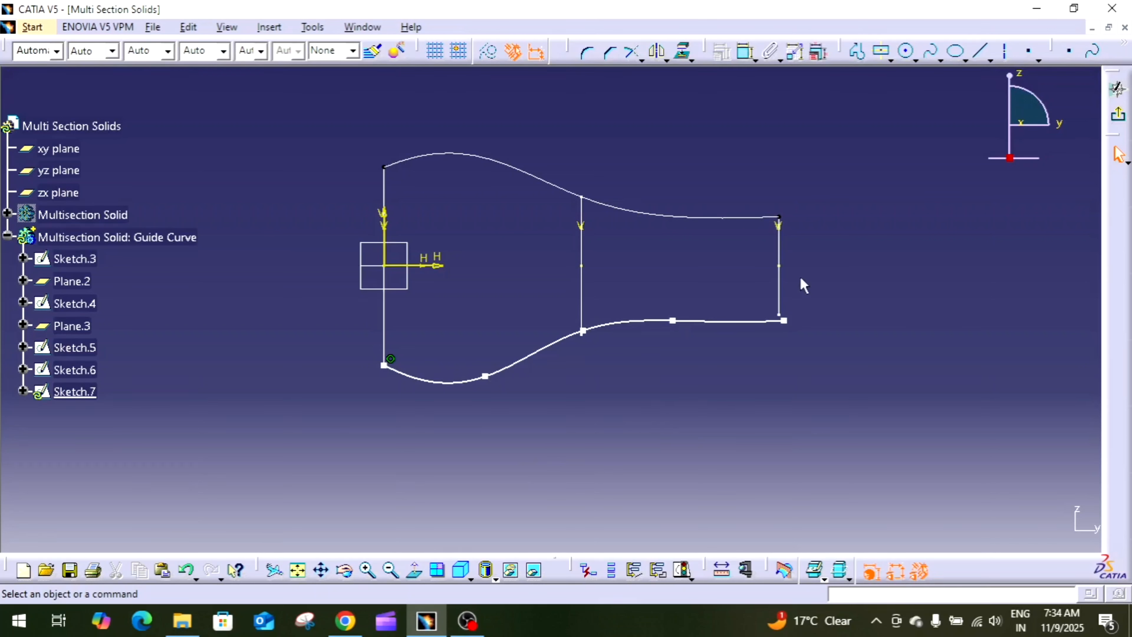
Step: Make the lower spline's last point coincident with the lower end of the third section
{"action": "mouse_move", "coordinate": [842, 346]}
{"action": "middle_mouse_down"}
{"action": "mouse_move", "coordinate": [839, 323]}
{"action": "mouse_move", "coordinate": [739, 370]}
{"action": "middle_mouse_up"}
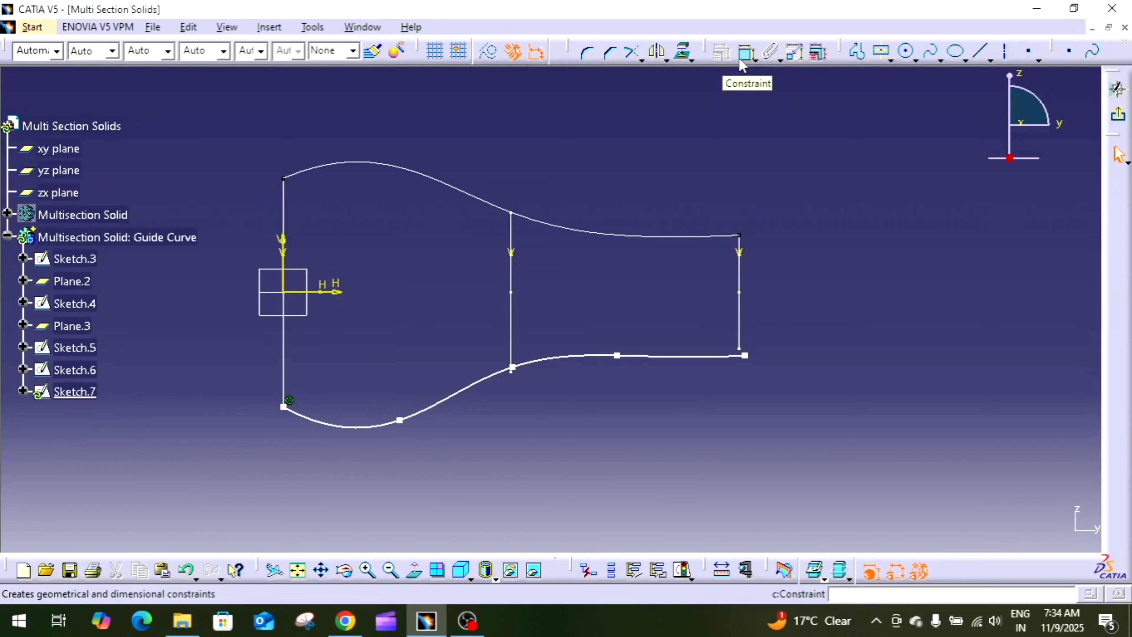
{"action": "left_click", "coordinate": [748, 55]}
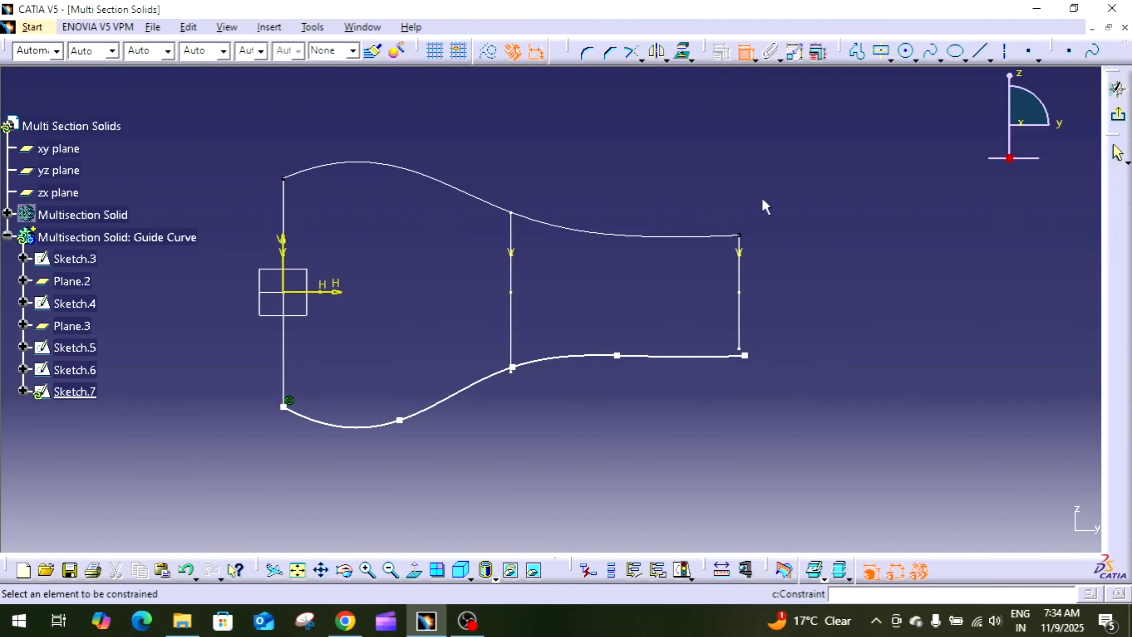
{"action": "left_click", "coordinate": [744, 355]}
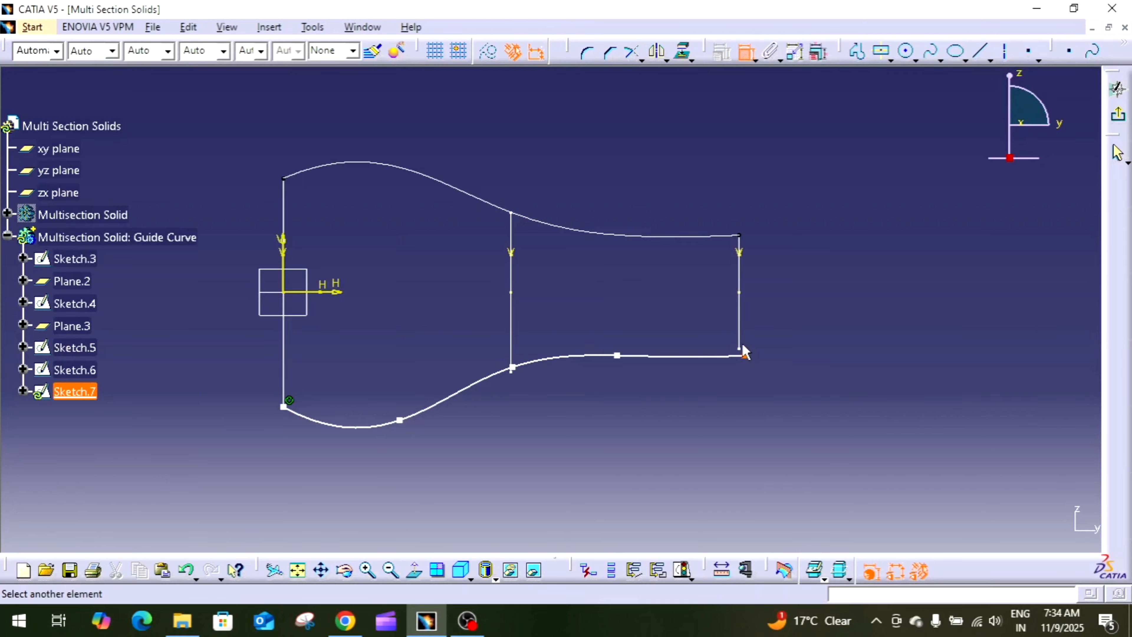
{"action": "left_click", "coordinate": [745, 355]}
{"action": "right_click", "coordinate": [793, 322]}
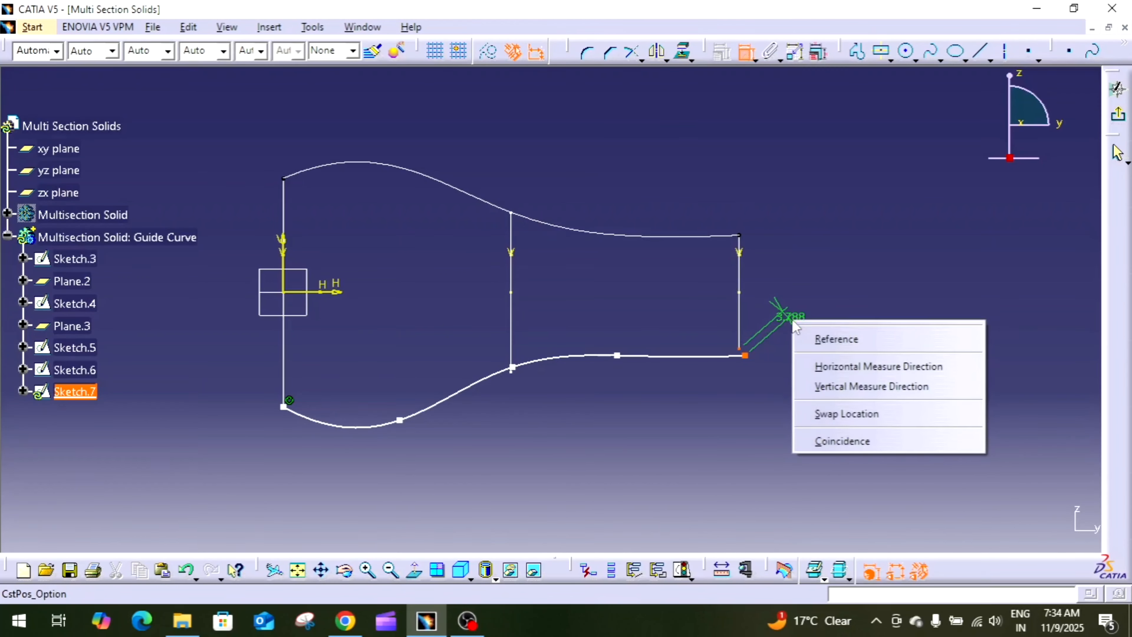
{"action": "left_click", "coordinate": [854, 440]}
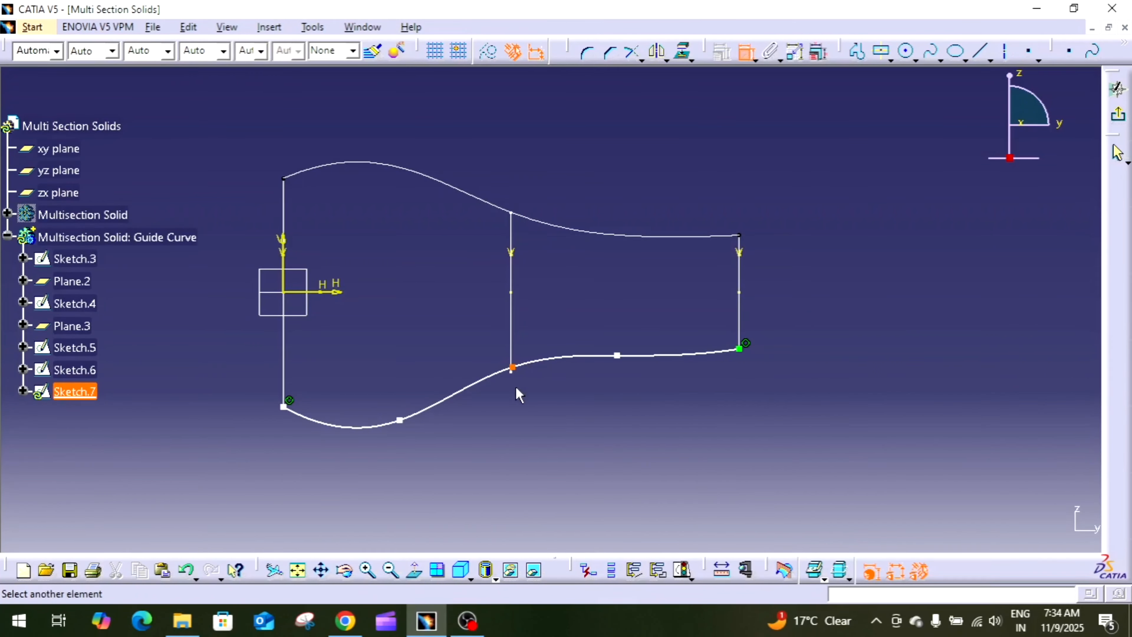
Step: Make the lower spline's middle control point coincident with the lower end of the middle section
{"action": "left_click", "coordinate": [517, 373]}
{"action": "right_click", "coordinate": [556, 391]}
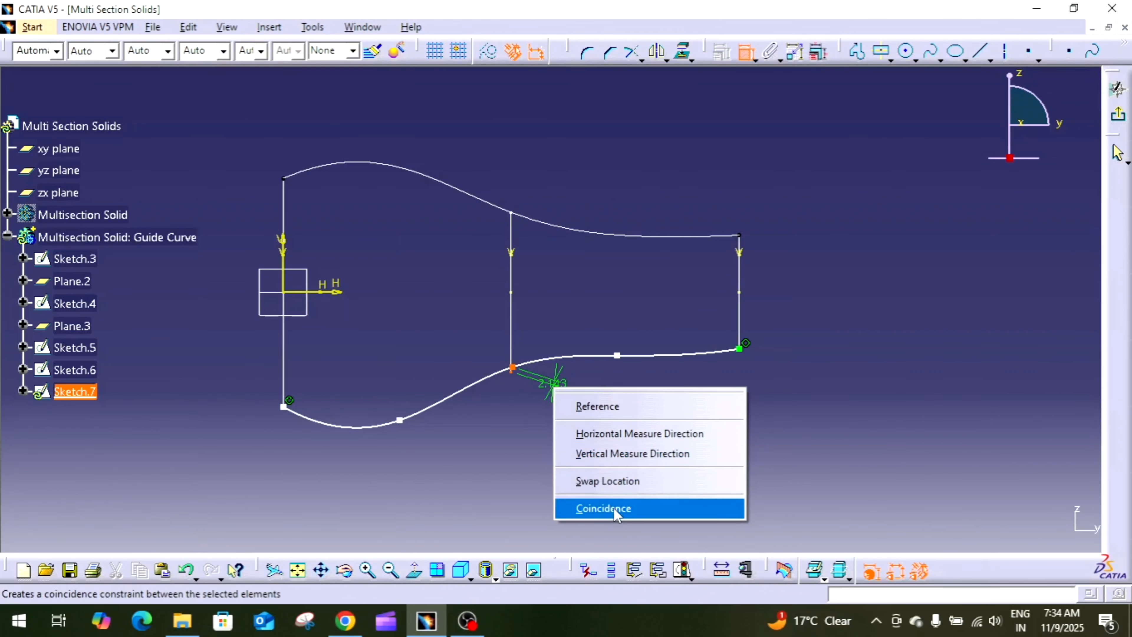
{"action": "left_click", "coordinate": [593, 508]}
Step: Make the lower spline's start point coincident with the lower end of the first section and exit the sketch
{"action": "mouse_move", "coordinate": [359, 369]}
{"action": "middle_mouse_down"}
{"action": "mouse_move", "coordinate": [576, 159]}
{"action": "mouse_move", "coordinate": [374, 295]}
{"action": "mouse_move", "coordinate": [644, 283]}
{"action": "mouse_move", "coordinate": [221, 358]}
{"action": "middle_mouse_up"}
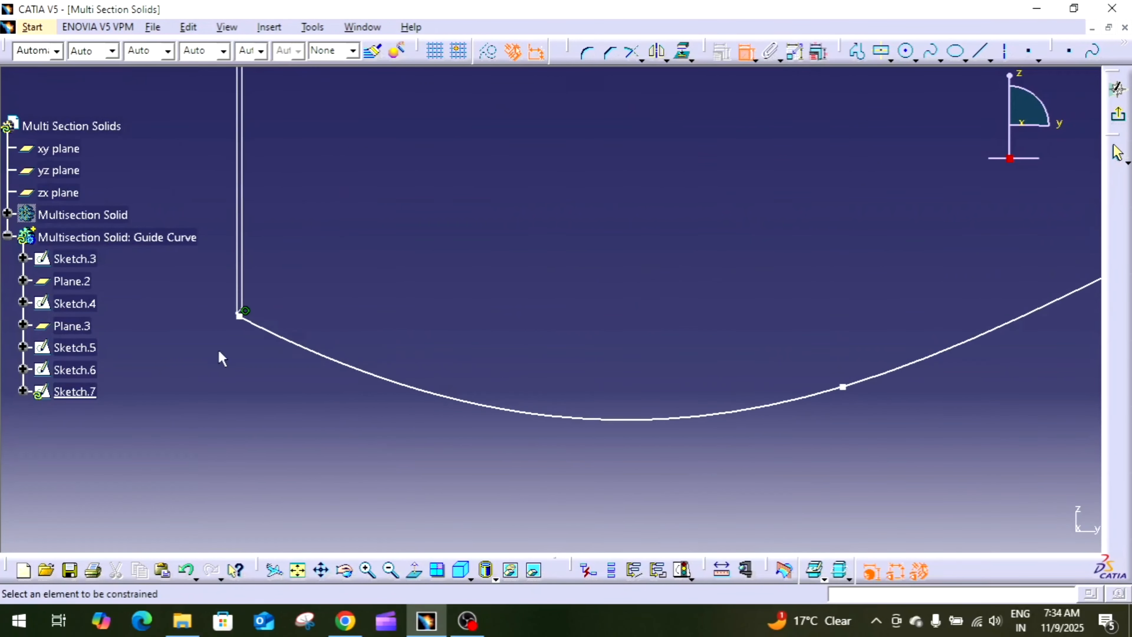
{"action": "left_click", "coordinate": [241, 315]}
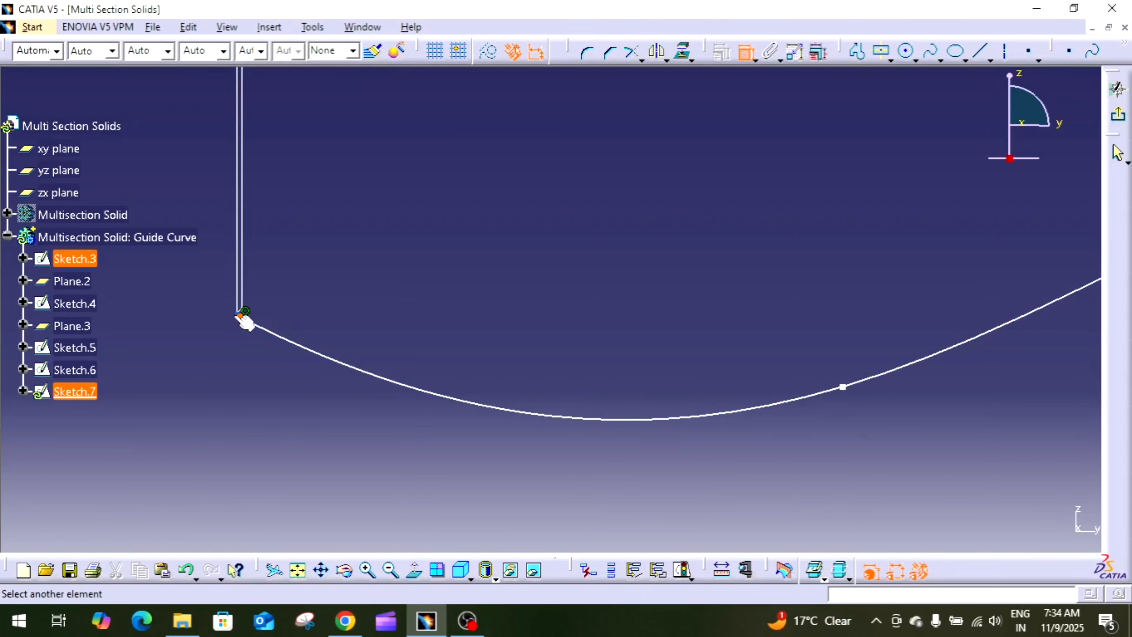
{"action": "mouse_move", "coordinate": [240, 318]}
{"action": "middle_mouse_down"}
{"action": "mouse_move", "coordinate": [263, 299]}
{"action": "mouse_move", "coordinate": [197, 309]}
{"action": "mouse_move", "coordinate": [260, 293]}
{"action": "middle_mouse_up"}
{"action": "left_click", "coordinate": [210, 285]}
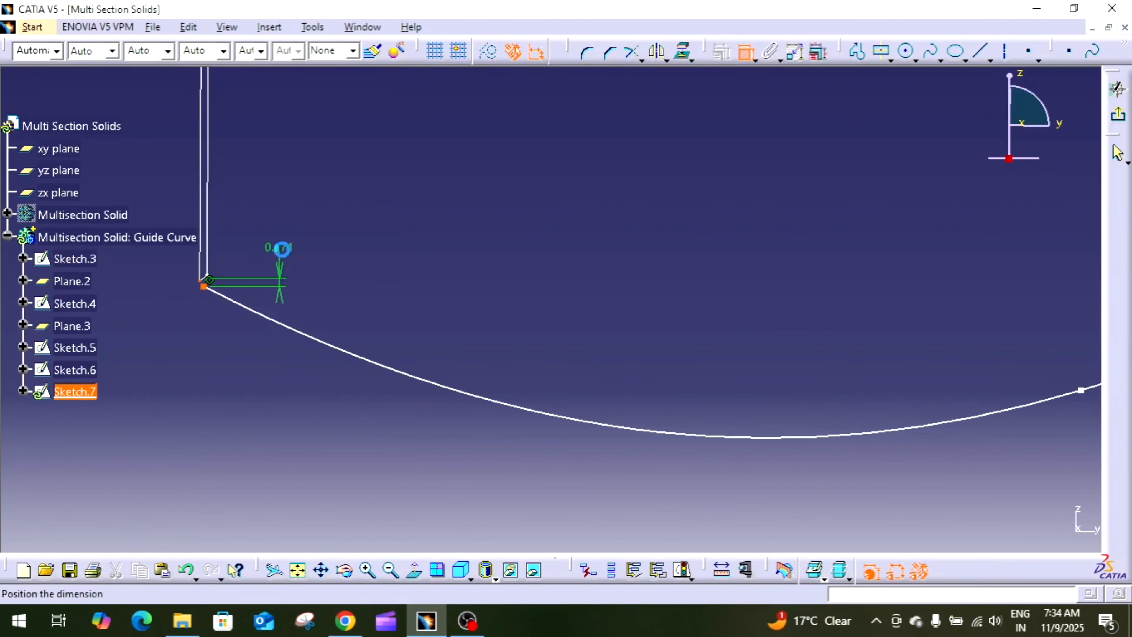
{"action": "right_click", "coordinate": [283, 246]}
{"action": "left_click", "coordinate": [332, 371]}
{"action": "mouse_move", "coordinate": [445, 328]}
{"action": "middle_mouse_down"}
{"action": "mouse_move", "coordinate": [485, 403]}
{"action": "mouse_move", "coordinate": [571, 438]}
{"action": "middle_mouse_up"}
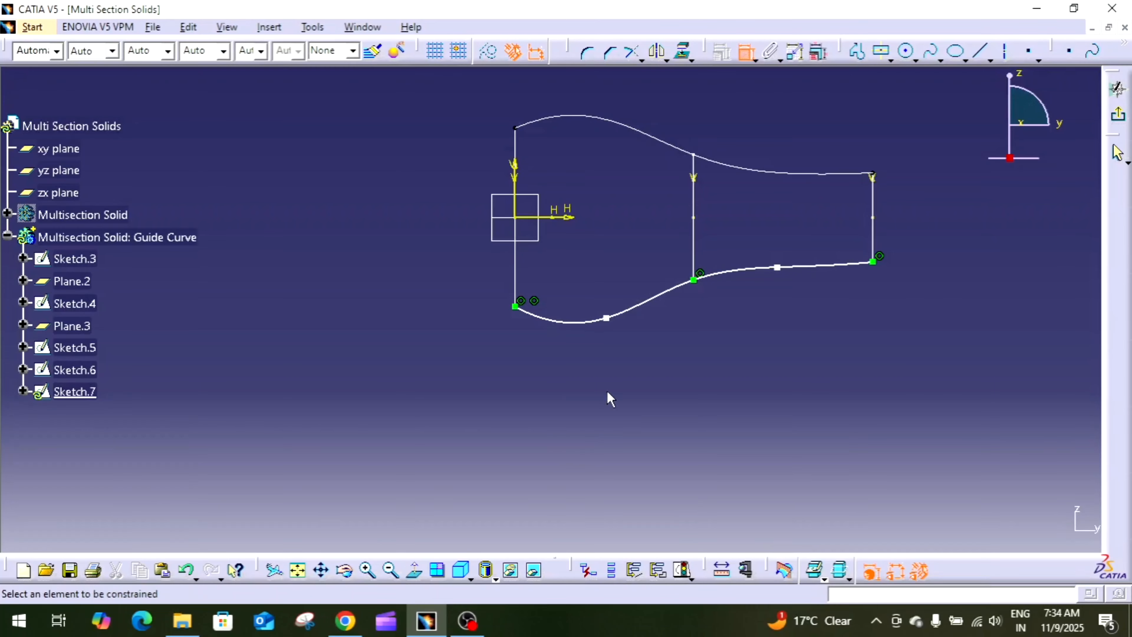
{"action": "left_click", "coordinate": [1117, 114]}
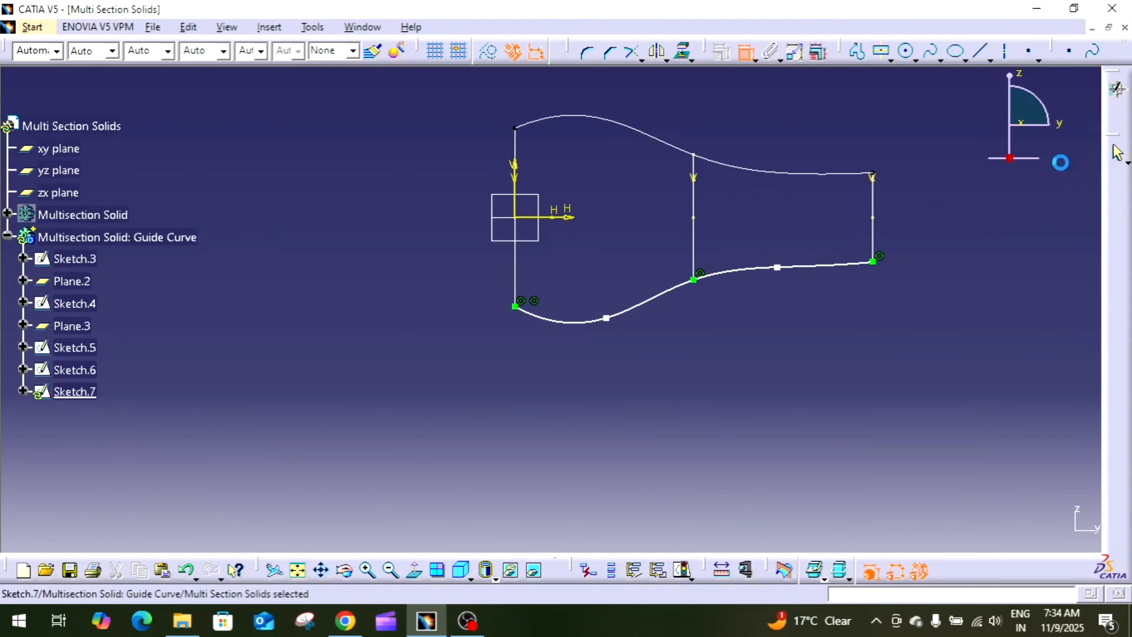
Step: Start a multi-sections solid and choose Sketch.3, Sketch.4 and Sketch.5 as its sections in order
{"action": "mouse_move", "coordinate": [945, 312]}
{"action": "middle_mouse_down"}
{"action": "mouse_move", "coordinate": [944, 335]}
{"action": "mouse_move", "coordinate": [884, 357]}
{"action": "mouse_move", "coordinate": [952, 297]}
{"action": "mouse_move", "coordinate": [935, 278]}
{"action": "mouse_move", "coordinate": [910, 303]}
{"action": "mouse_move", "coordinate": [874, 279]}
{"action": "middle_mouse_up"}
{"action": "left_click", "coordinate": [883, 357]}
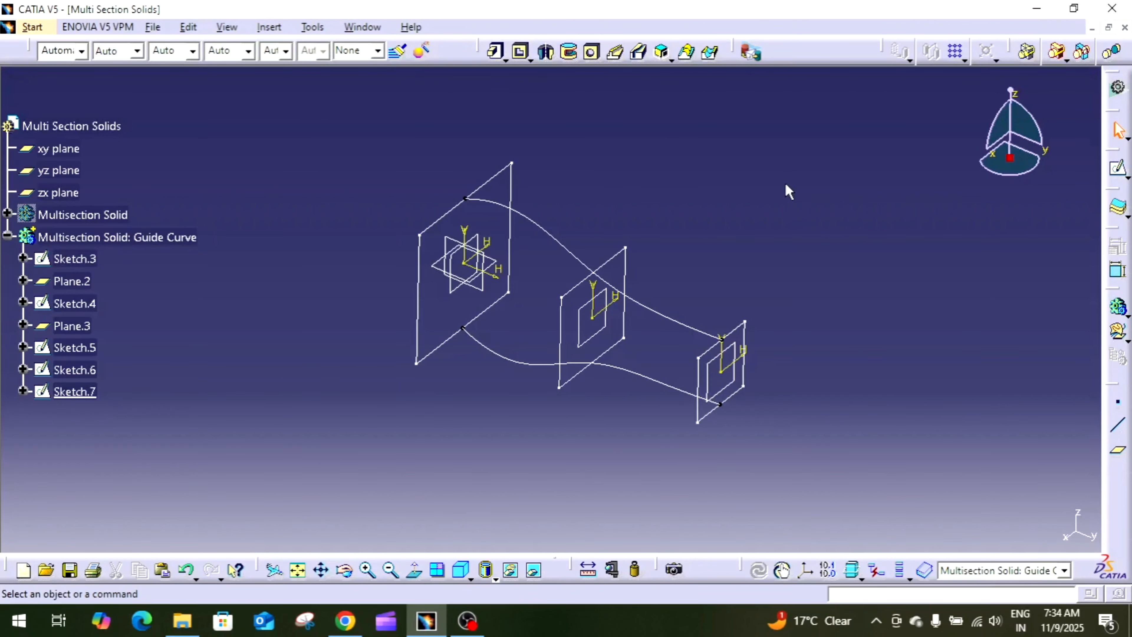
{"action": "left_click", "coordinate": [686, 52]}
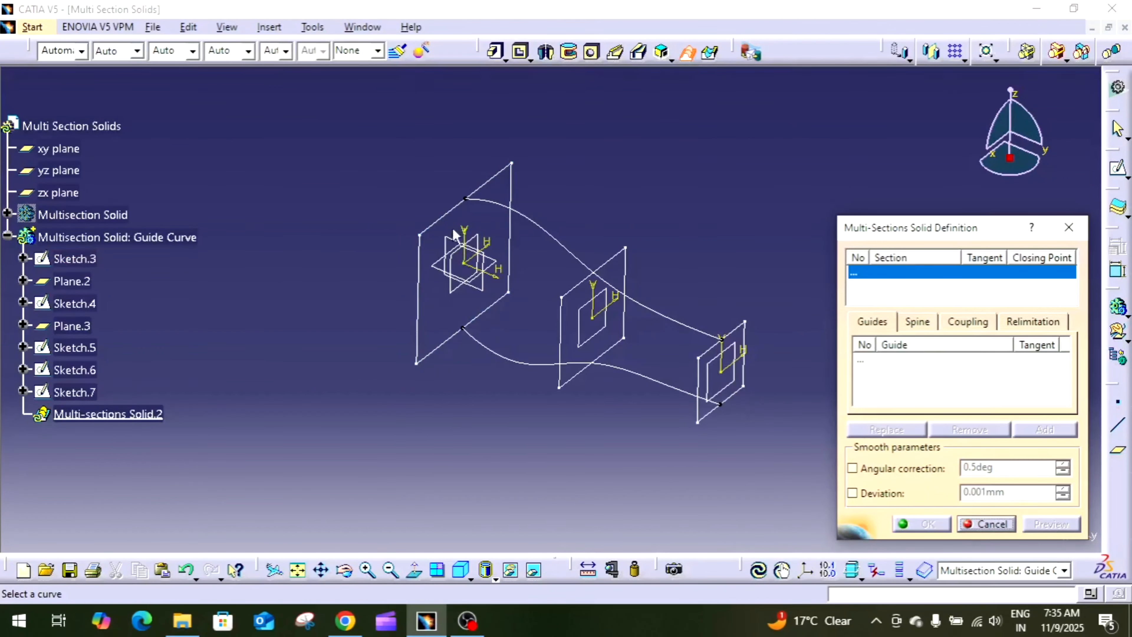
{"action": "left_click", "coordinate": [463, 225]}
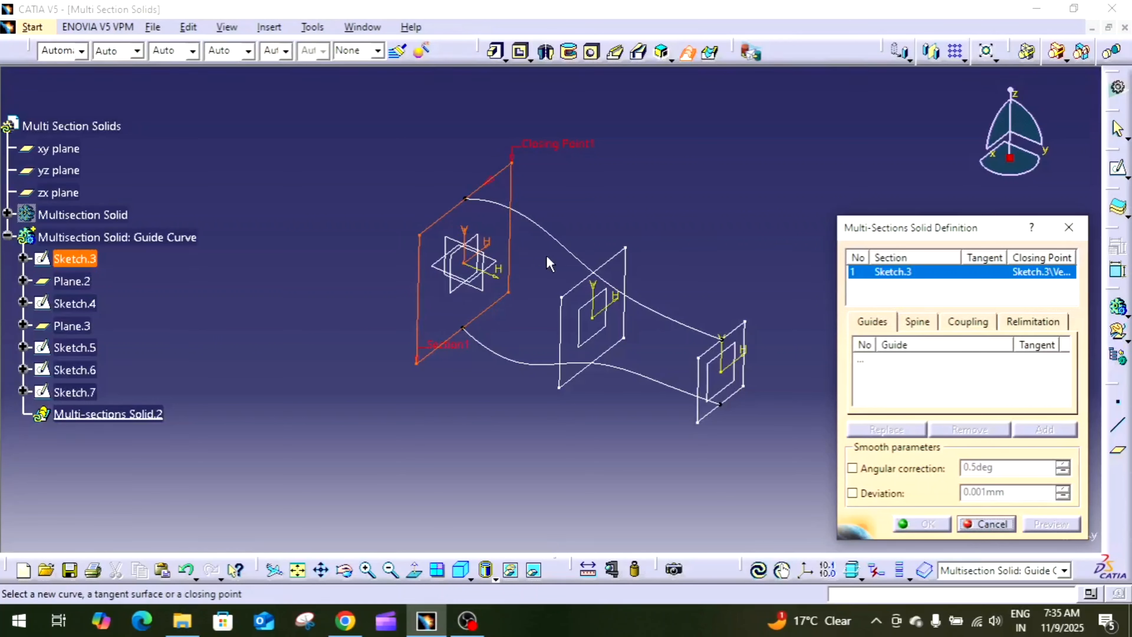
{"action": "left_click", "coordinate": [579, 288]}
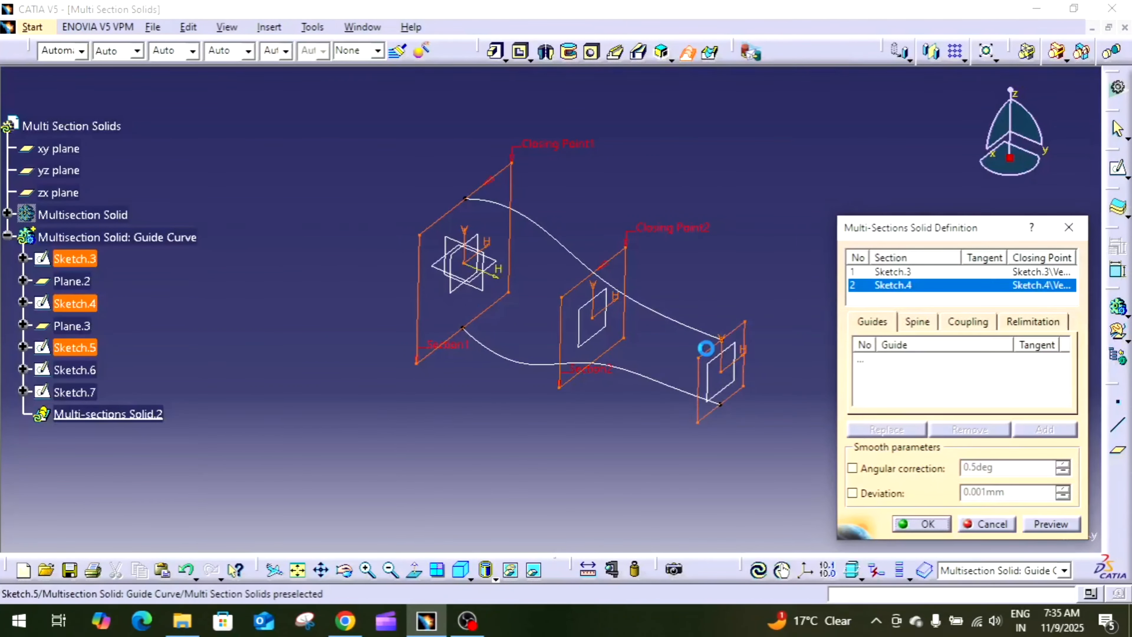
{"action": "left_click", "coordinate": [718, 354]}
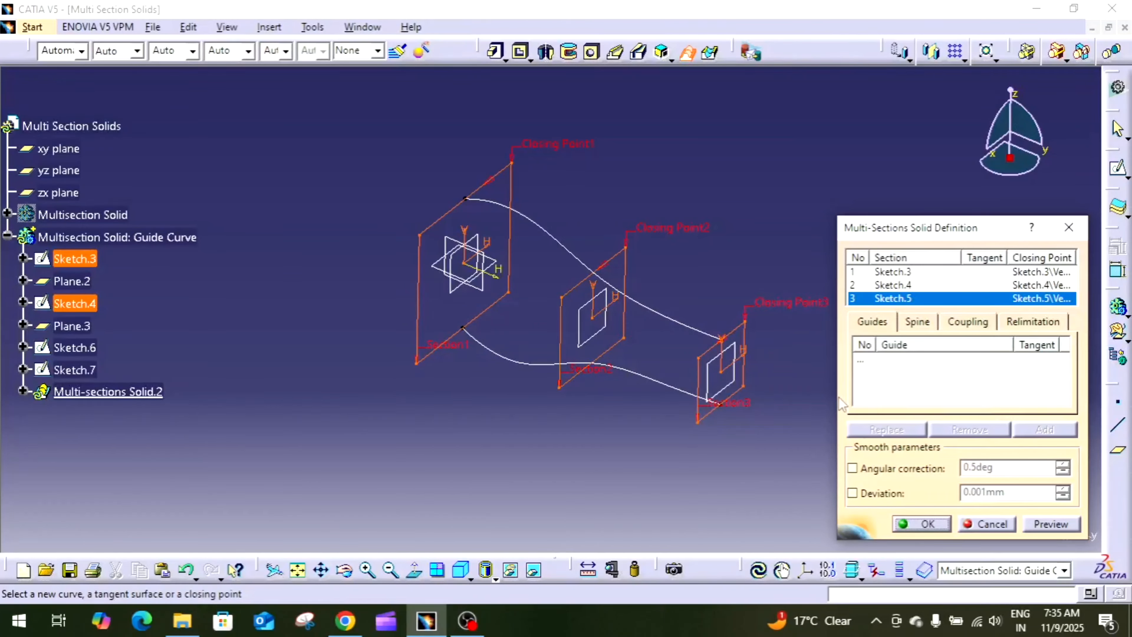
Step: Review the spine, coupling and relimitation options of the multi-sections solid definition
{"action": "left_click", "coordinate": [876, 360]}
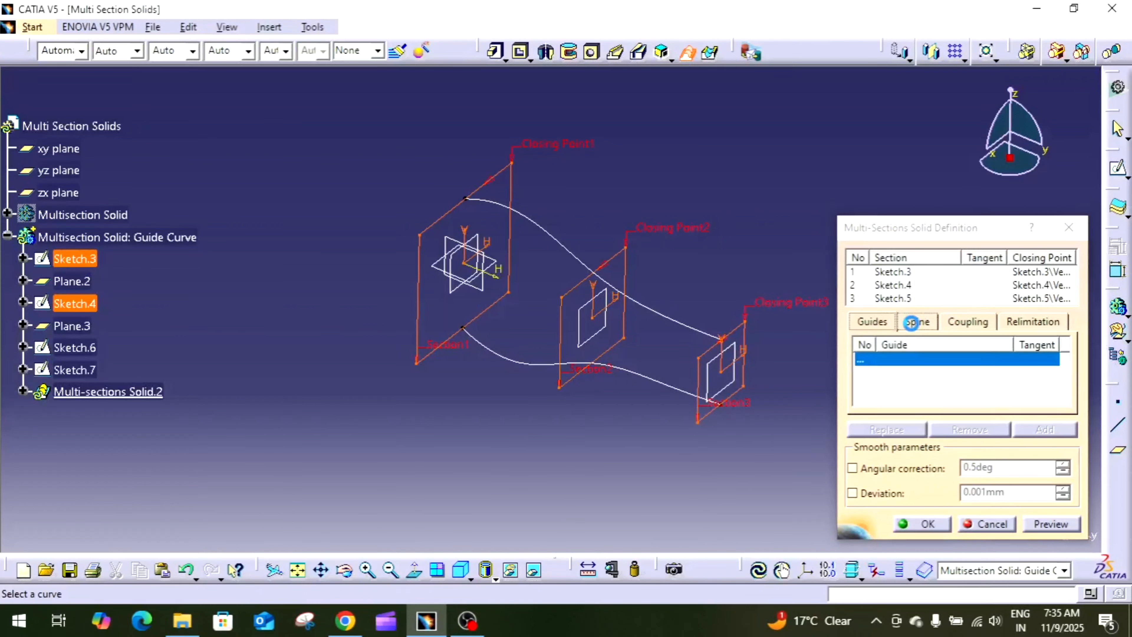
{"action": "left_click", "coordinate": [915, 330]}
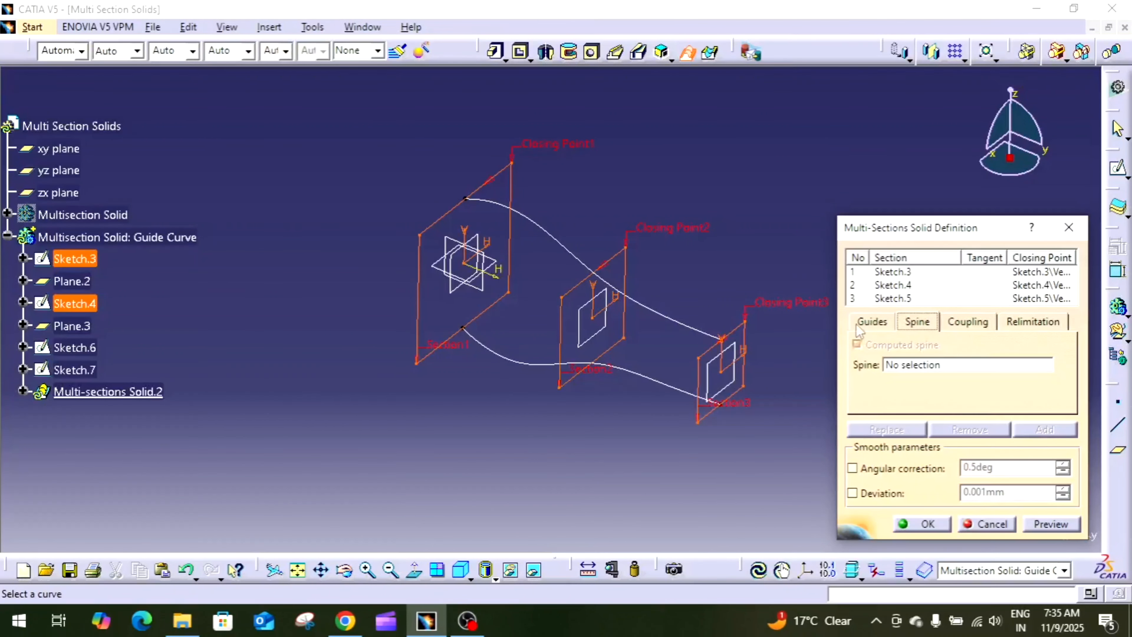
{"action": "left_click", "coordinate": [867, 323]}
{"action": "left_click", "coordinate": [917, 325]}
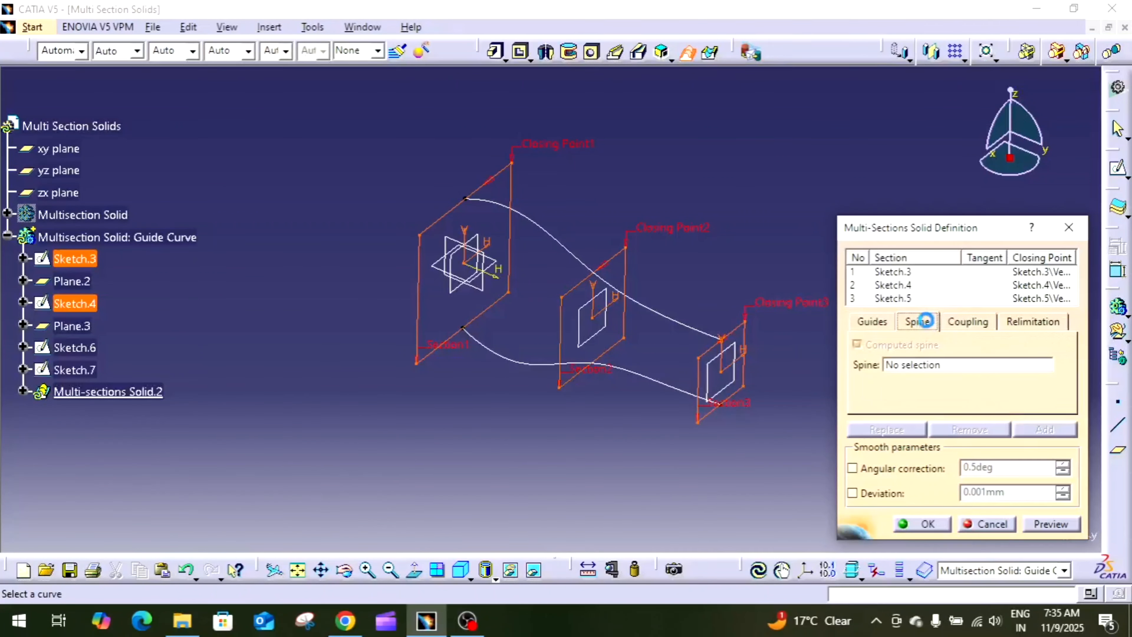
{"action": "left_click", "coordinate": [970, 323]}
{"action": "left_click", "coordinate": [1049, 323]}
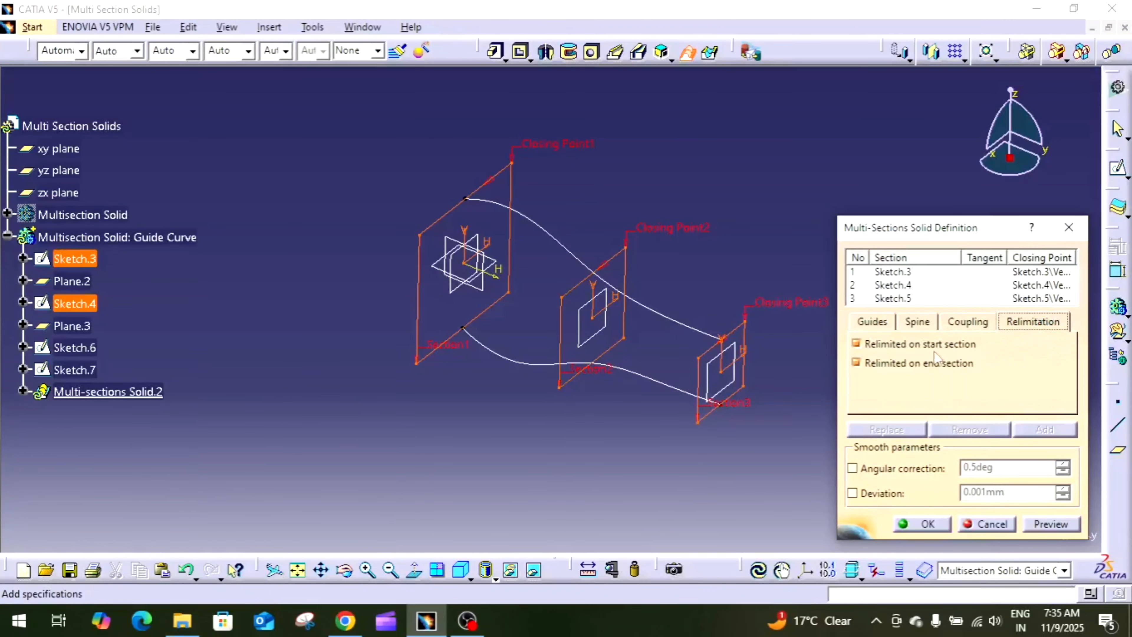
Step: Add the upper spline Sketch.6 and lower spline Sketch.7 as guides, preview the multi-sections solid and create it
{"action": "left_click", "coordinate": [876, 322]}
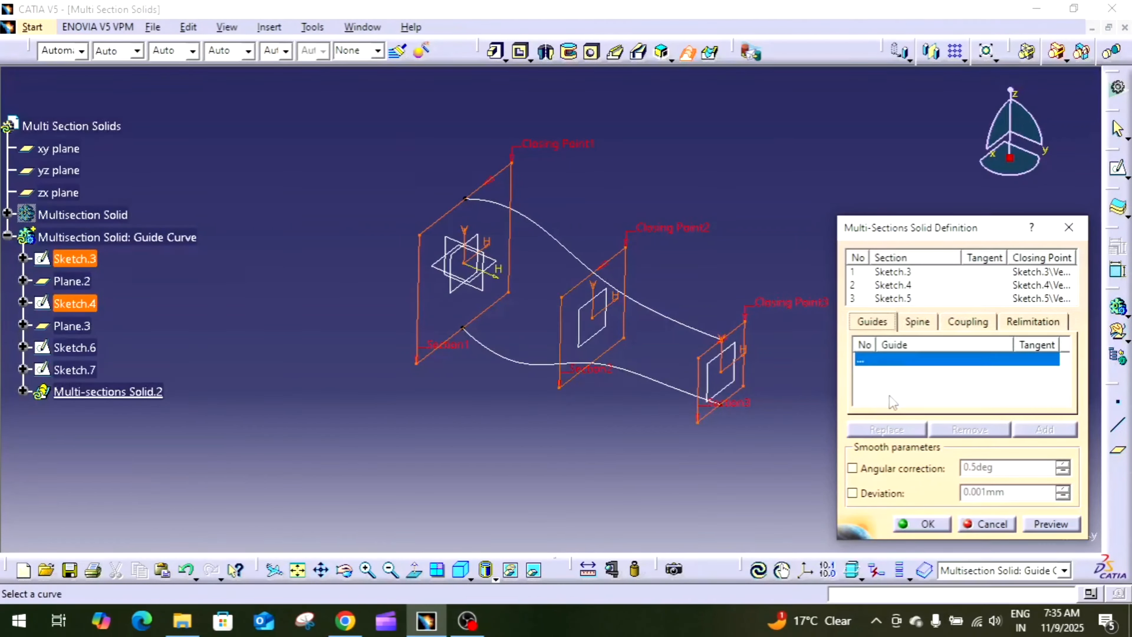
{"action": "left_click", "coordinate": [573, 253]}
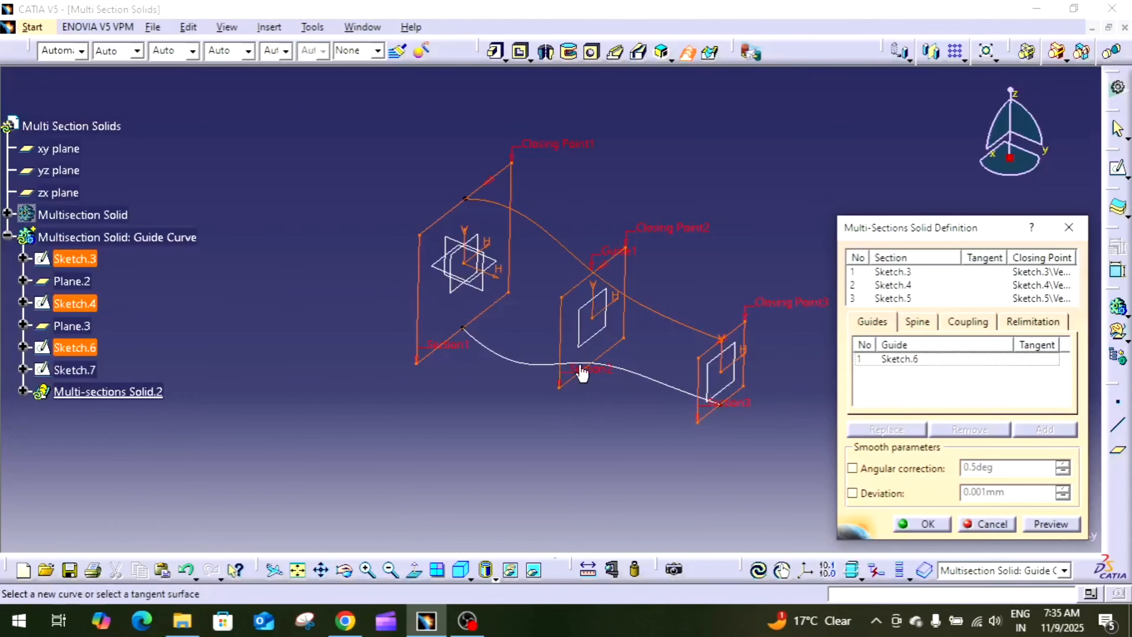
{"action": "left_click", "coordinate": [619, 367]}
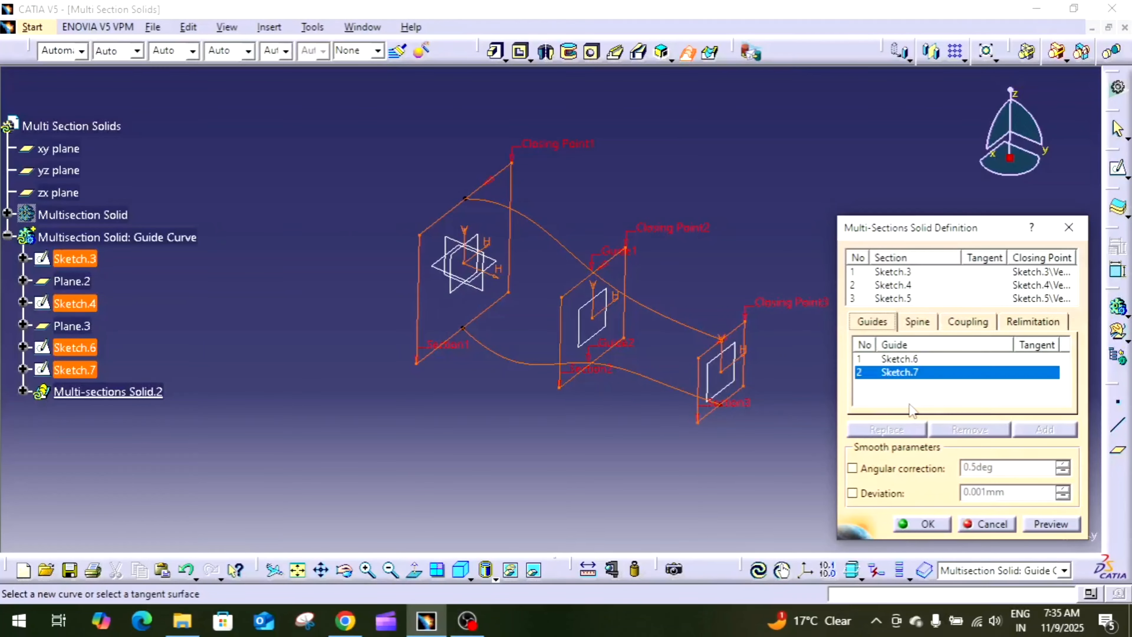
{"action": "left_click", "coordinate": [1048, 525]}
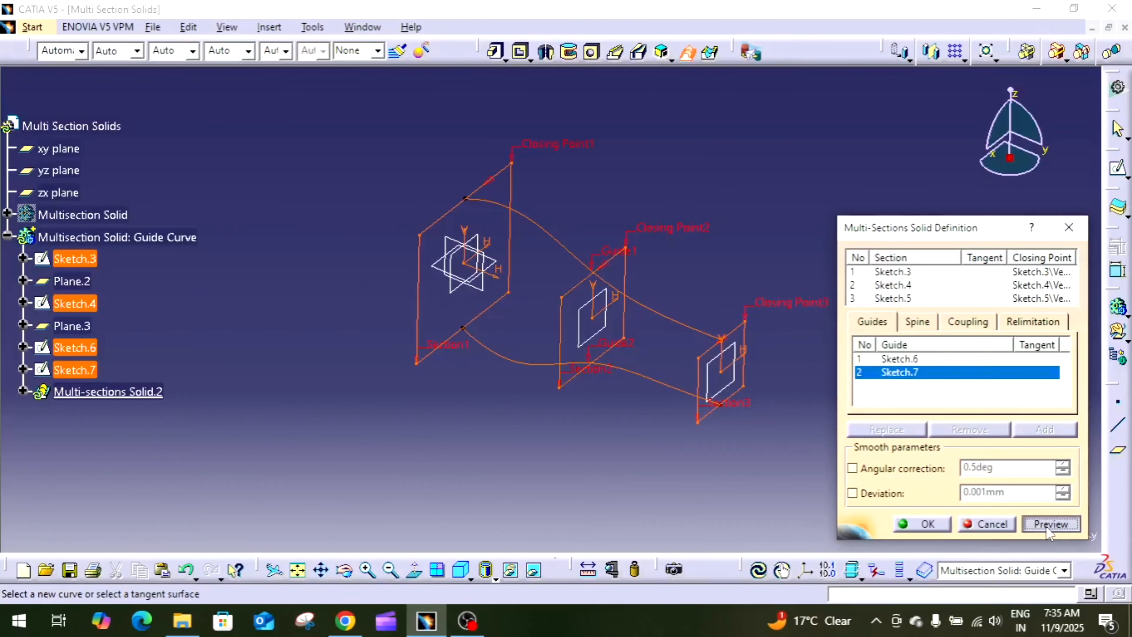
{"action": "left_click", "coordinate": [917, 526]}
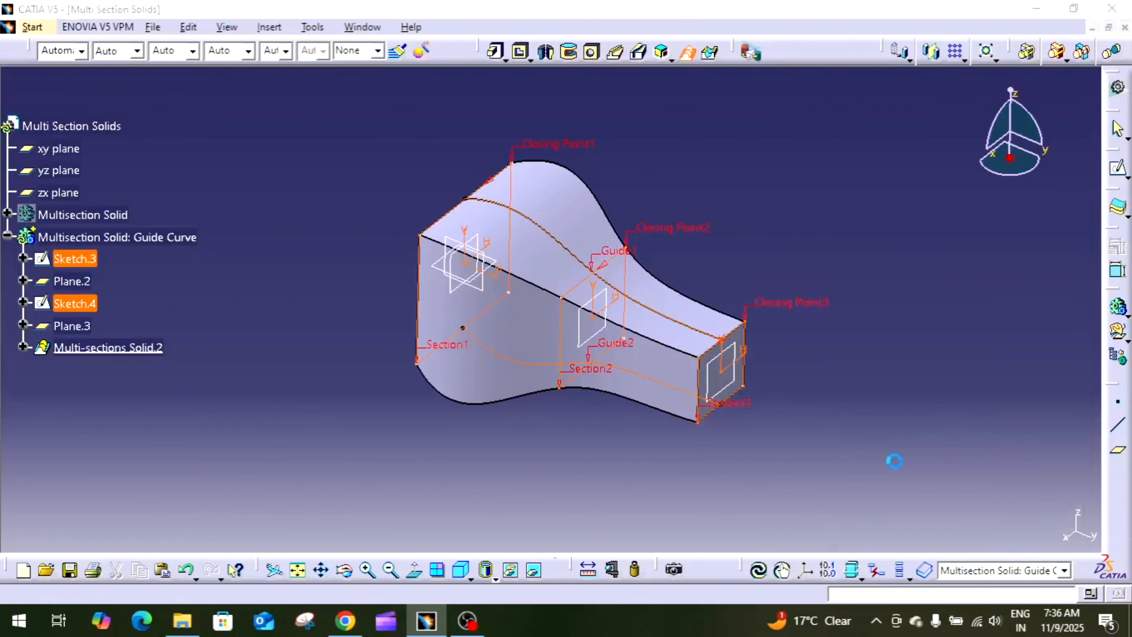
Step: Edit the multi-sections solid to remove the lower guide curve Sketch.7, keeping Sketch.6 as the only guide
{"action": "mouse_move", "coordinate": [897, 445]}
{"action": "middle_mouse_down"}
{"action": "mouse_move", "coordinate": [943, 382]}
{"action": "mouse_move", "coordinate": [904, 465]}
{"action": "middle_mouse_up"}
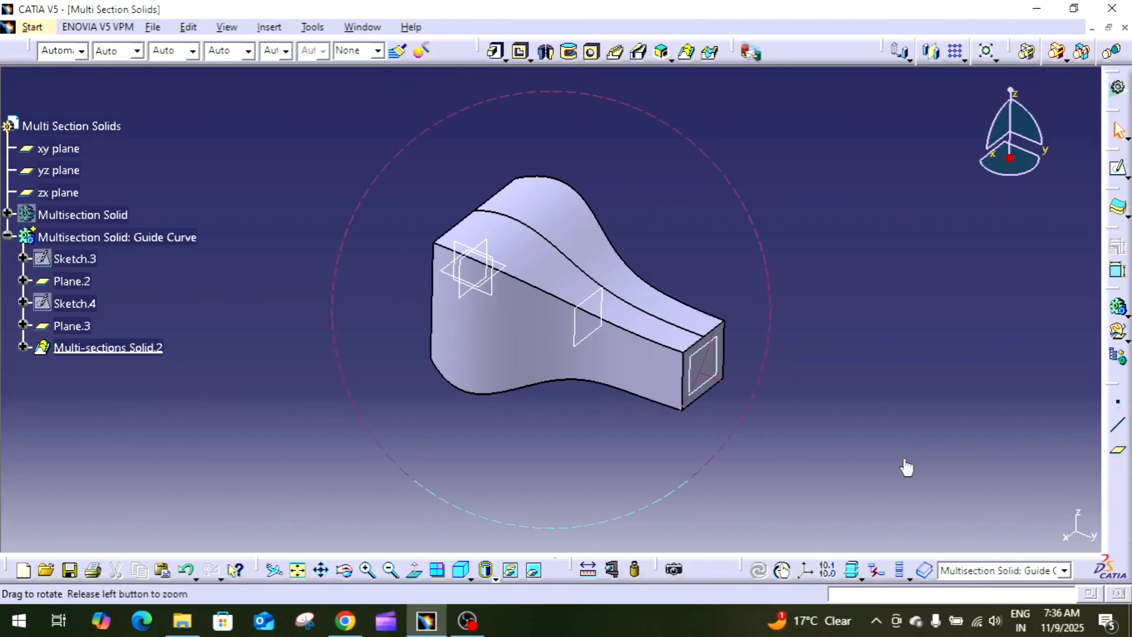
{"action": "middle_click_drag", "start_coordinate": [543, 427], "coordinate": [590, 421]}
{"action": "middle_click_drag", "start_coordinate": [776, 220], "coordinate": [636, 412]}
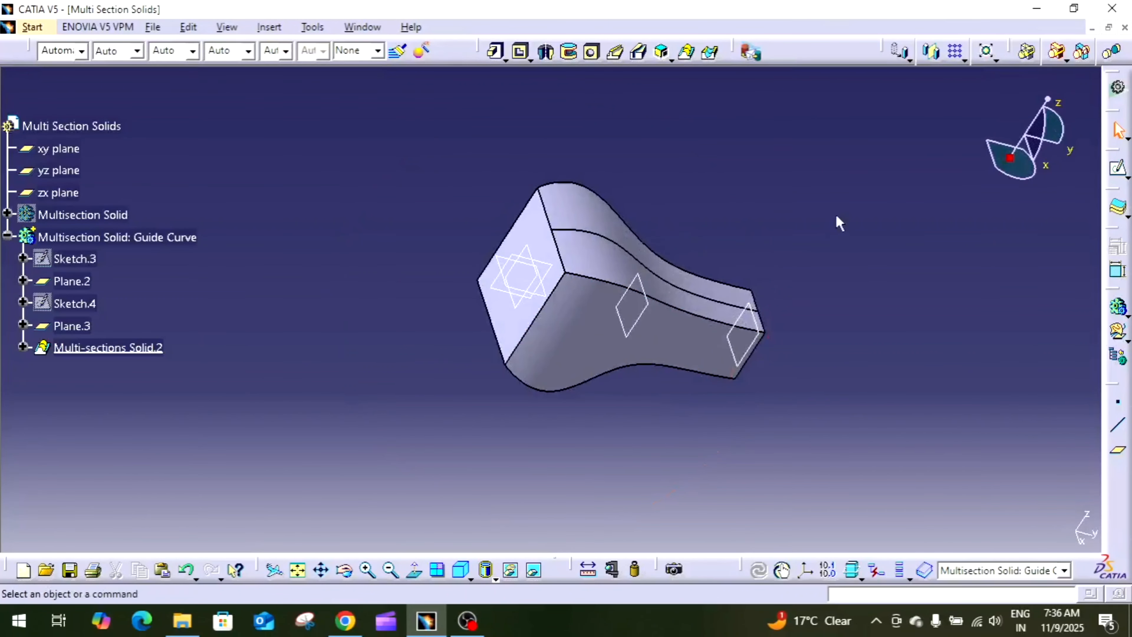
{"action": "middle_click_drag", "start_coordinate": [836, 222], "coordinate": [666, 262]}
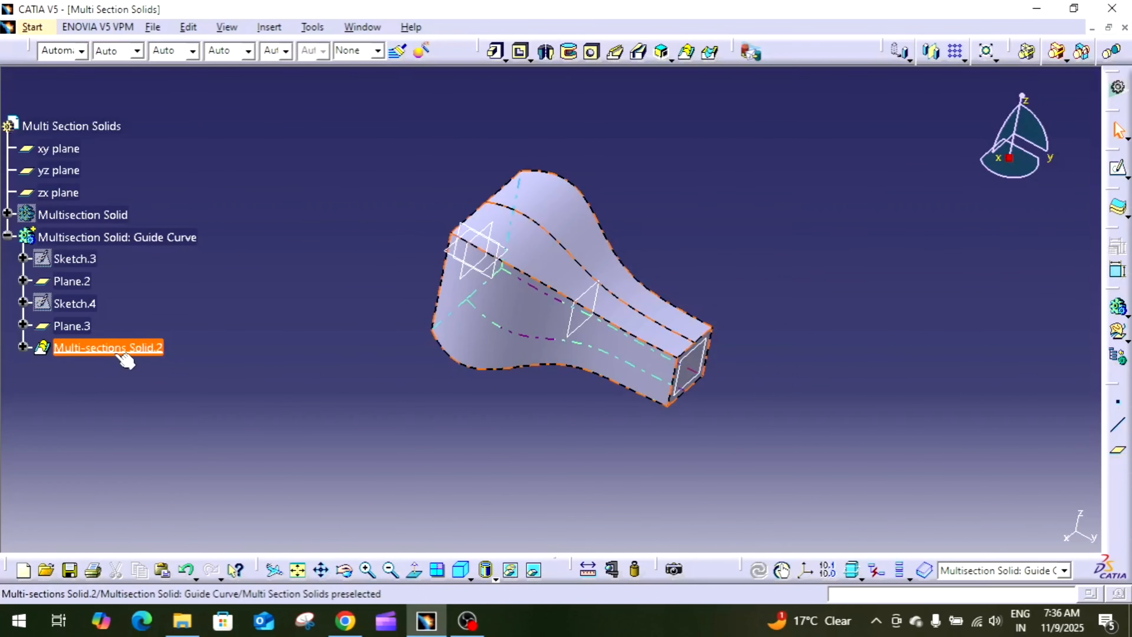
{"action": "double_click", "coordinate": [111, 347]}
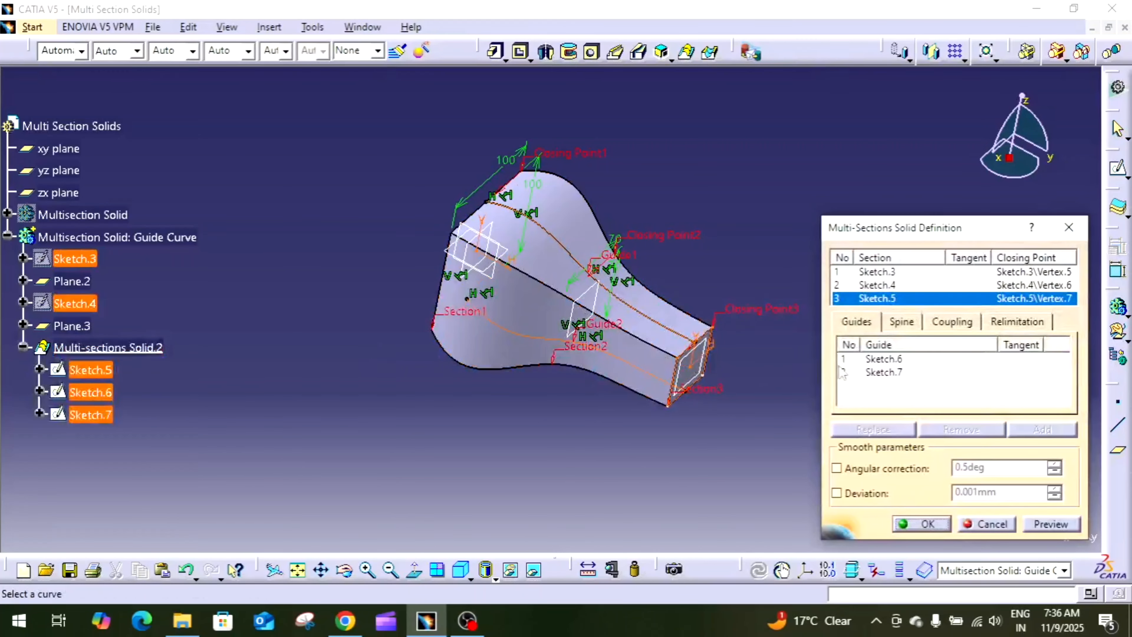
{"action": "left_click", "coordinate": [876, 375]}
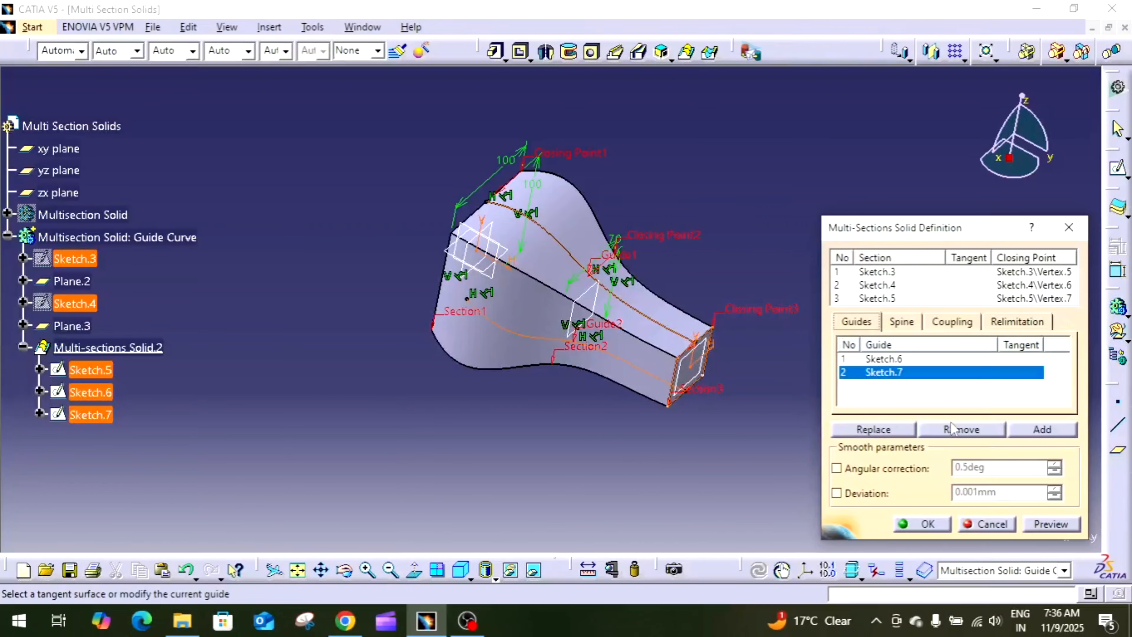
{"action": "left_click", "coordinate": [951, 429]}
{"action": "left_click", "coordinate": [1039, 523]}
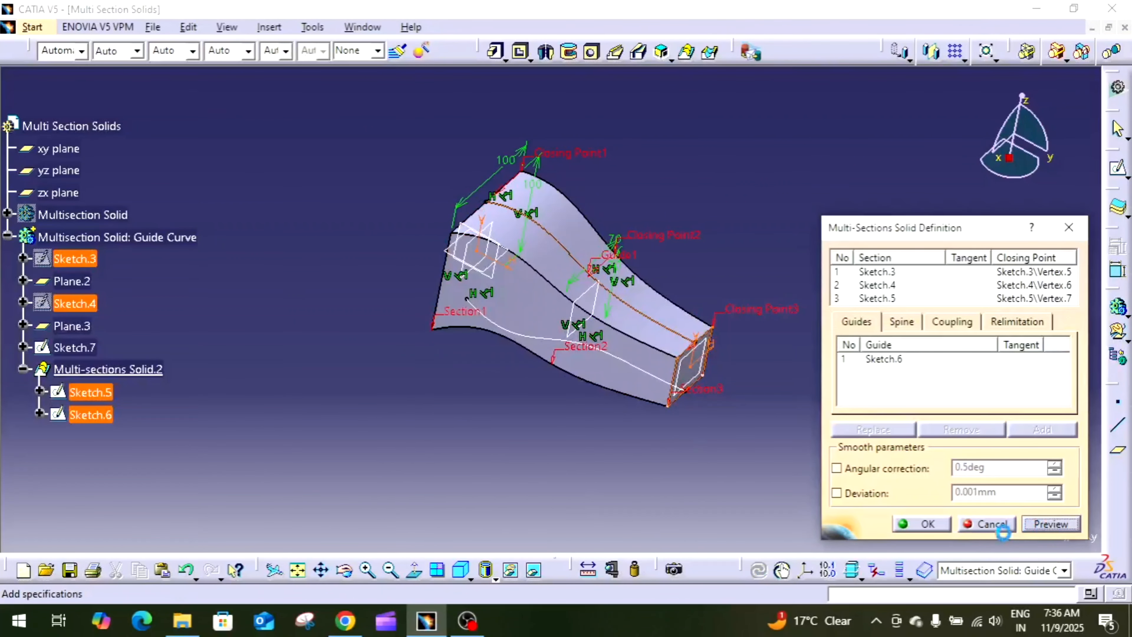
{"action": "left_click", "coordinate": [934, 526]}
Step: Inspect the solid from the side and add the lower spline Sketch.7 back as its second guide
{"action": "middle_click_drag", "start_coordinate": [834, 467], "coordinate": [808, 157]}
{"action": "middle_click_drag", "start_coordinate": [792, 248], "coordinate": [758, 222]}
{"action": "middle_click_drag", "start_coordinate": [828, 339], "coordinate": [725, 314]}
{"action": "middle_click_drag", "start_coordinate": [740, 232], "coordinate": [705, 298]}
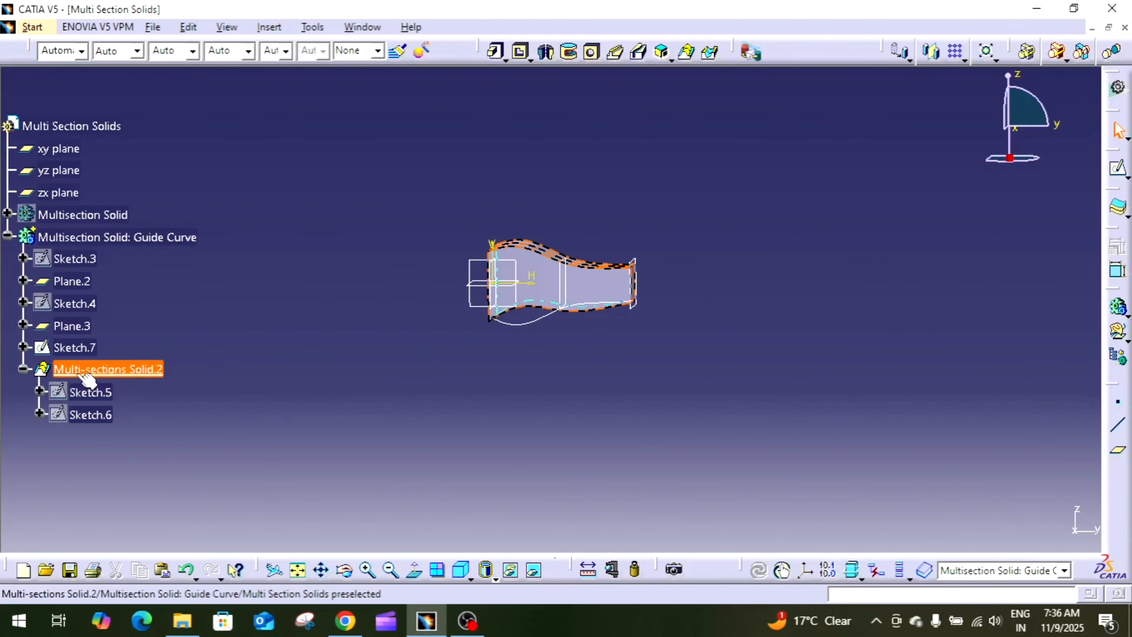
{"action": "double_click", "coordinate": [108, 370]}
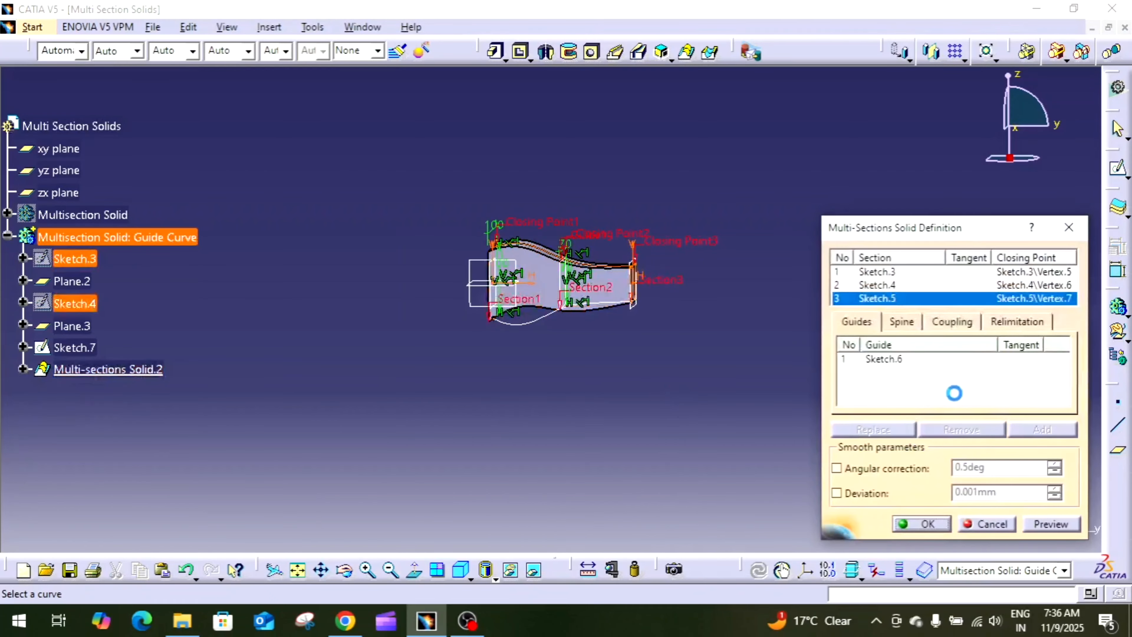
{"action": "left_click", "coordinate": [873, 360]}
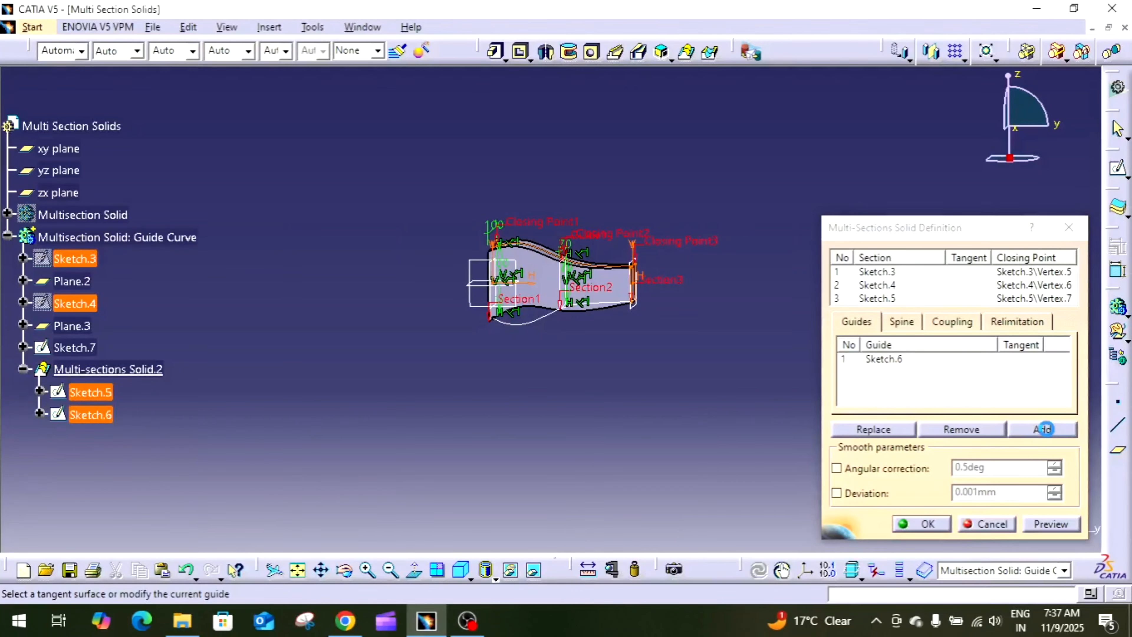
{"action": "left_click", "coordinate": [530, 325]}
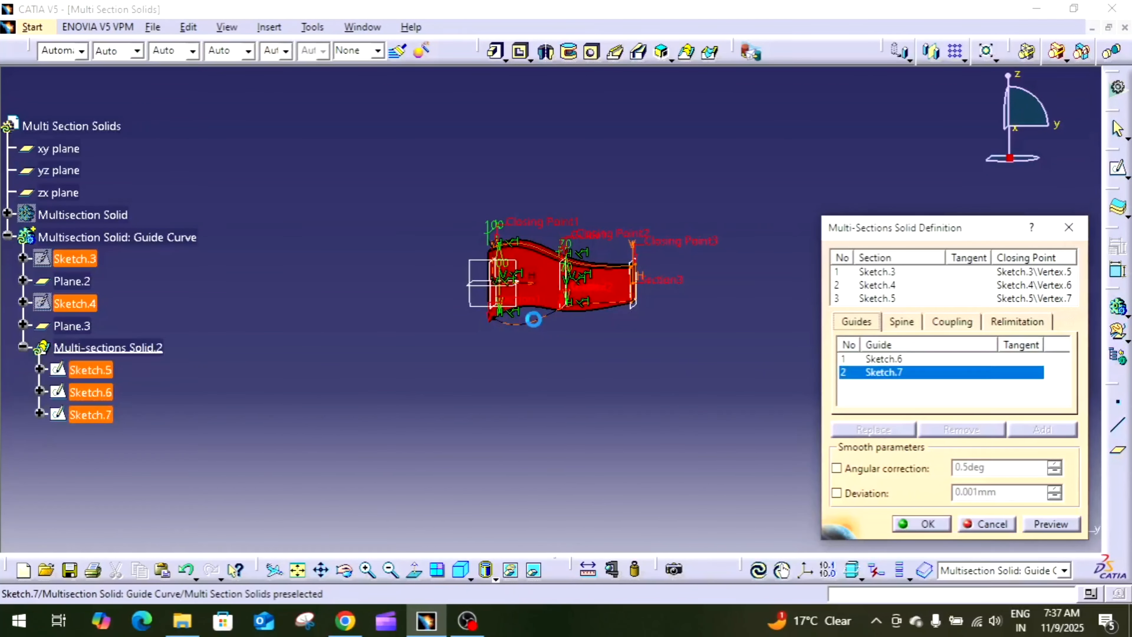
{"action": "left_click", "coordinate": [927, 524]}
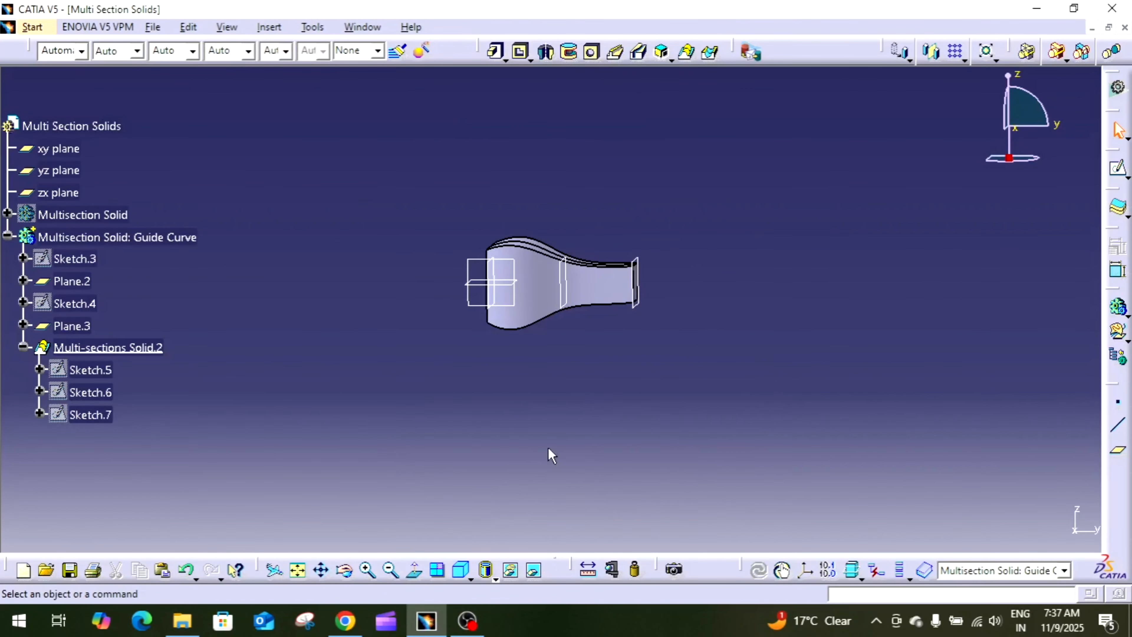
Step: Collapse the tree branches of the Multisection Solid: Guide Curve body and hide that body
{"action": "left_click", "coordinate": [461, 568]}
{"action": "middle_click_drag", "start_coordinate": [655, 397], "coordinate": [729, 378]}
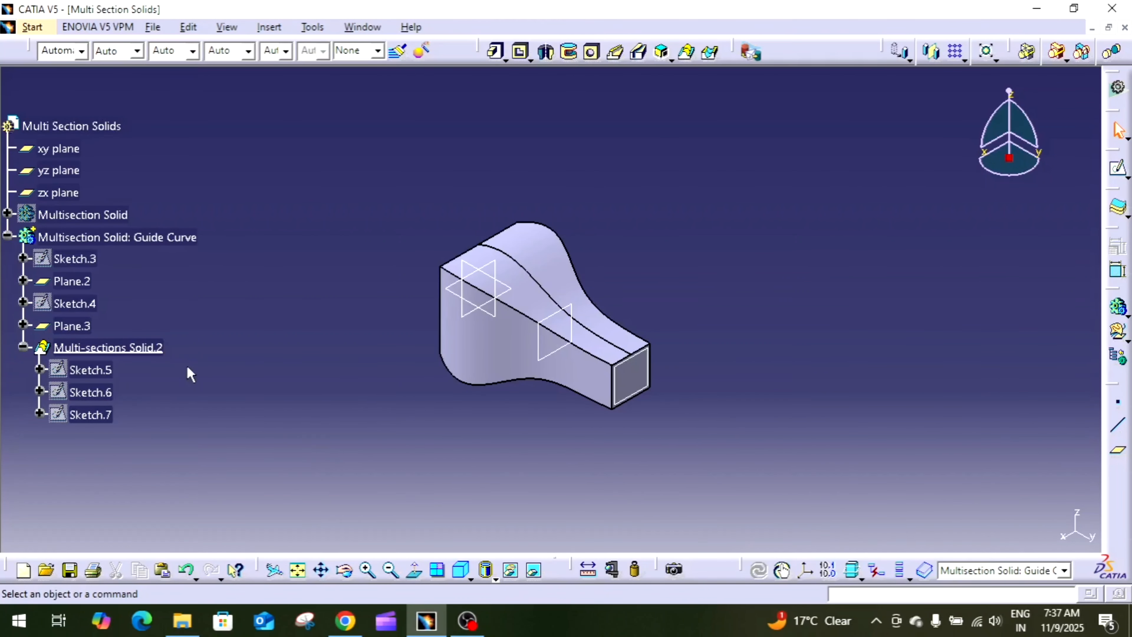
{"action": "left_click", "coordinate": [23, 346]}
{"action": "left_click", "coordinate": [7, 235]}
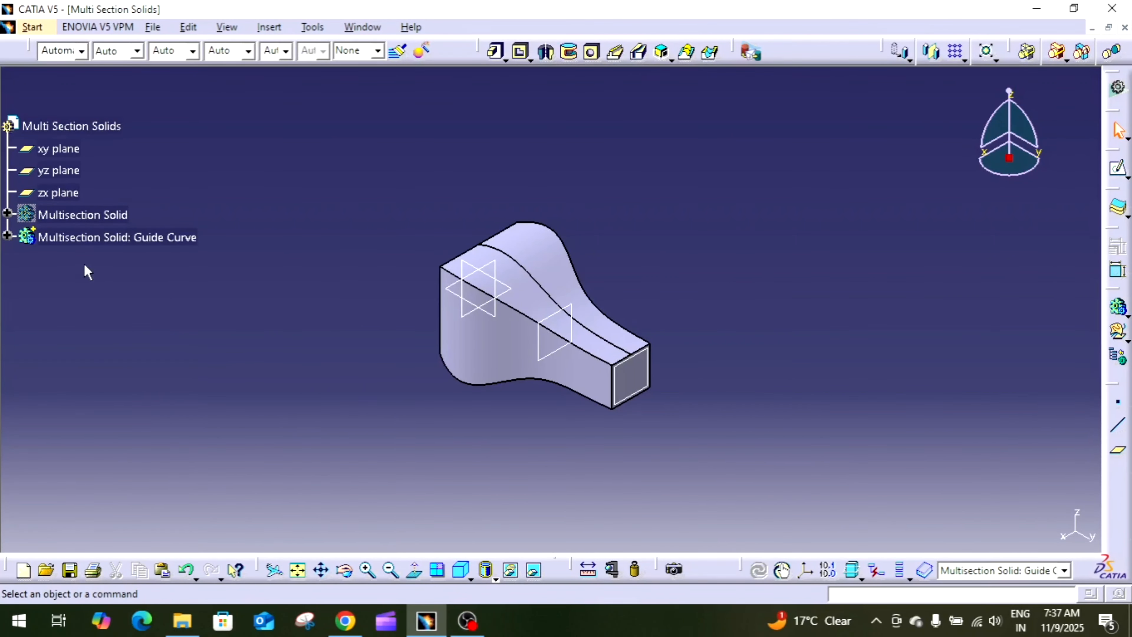
{"action": "right_click", "coordinate": [88, 236]}
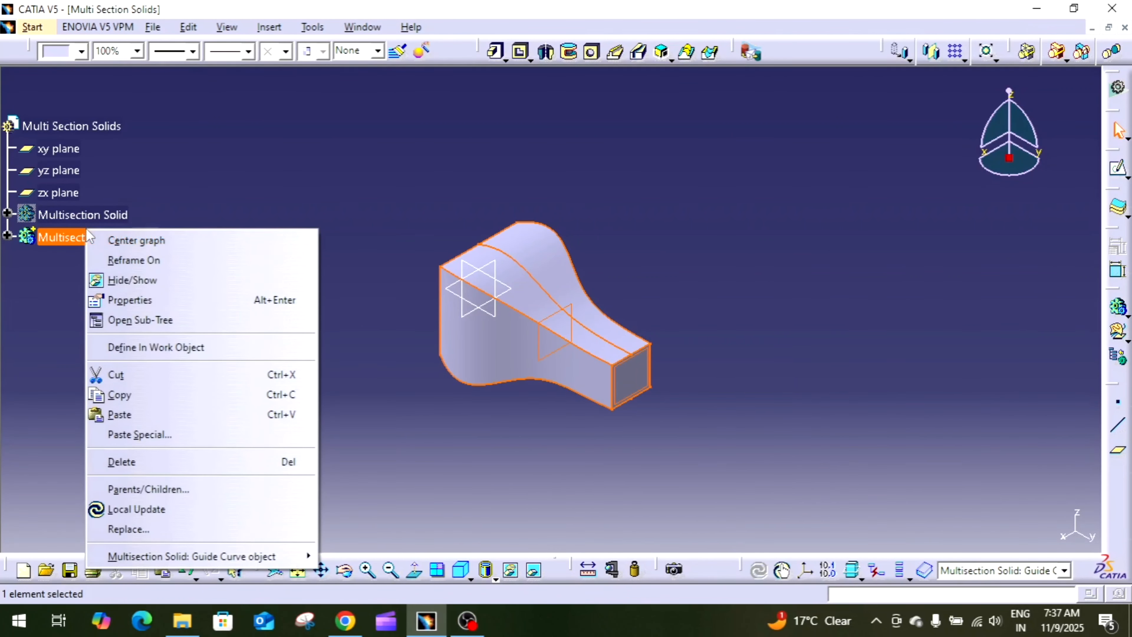
{"action": "left_click", "coordinate": [153, 280]}
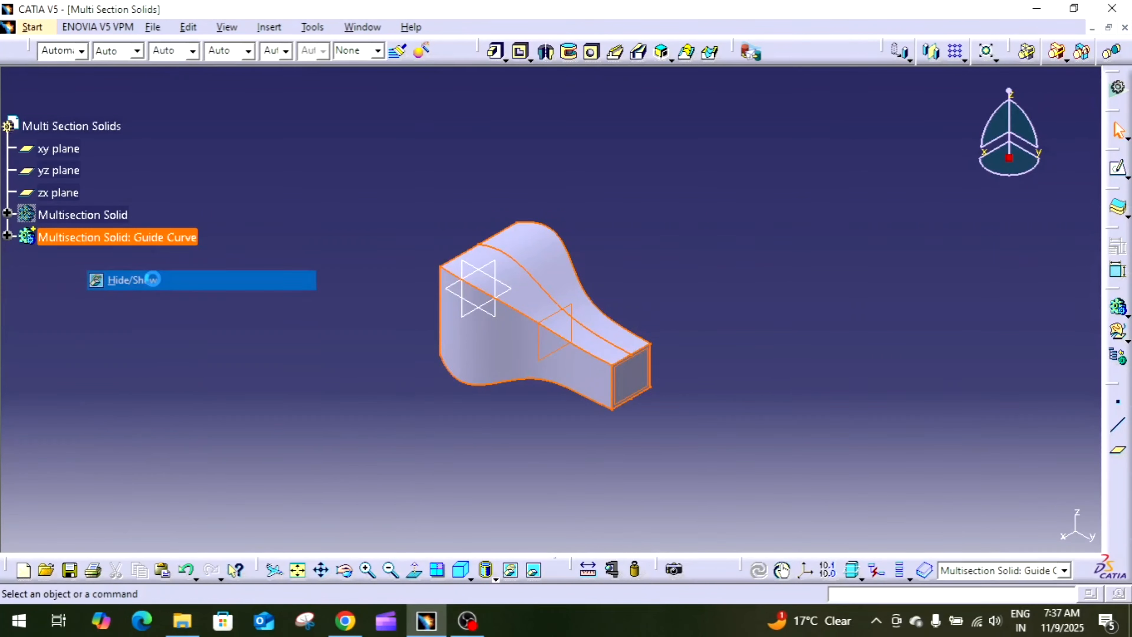
Step: Insert a new body and rename it "Multisection Solid : Spine"
{"action": "left_click", "coordinate": [267, 28]}
{"action": "left_click", "coordinate": [280, 65]}
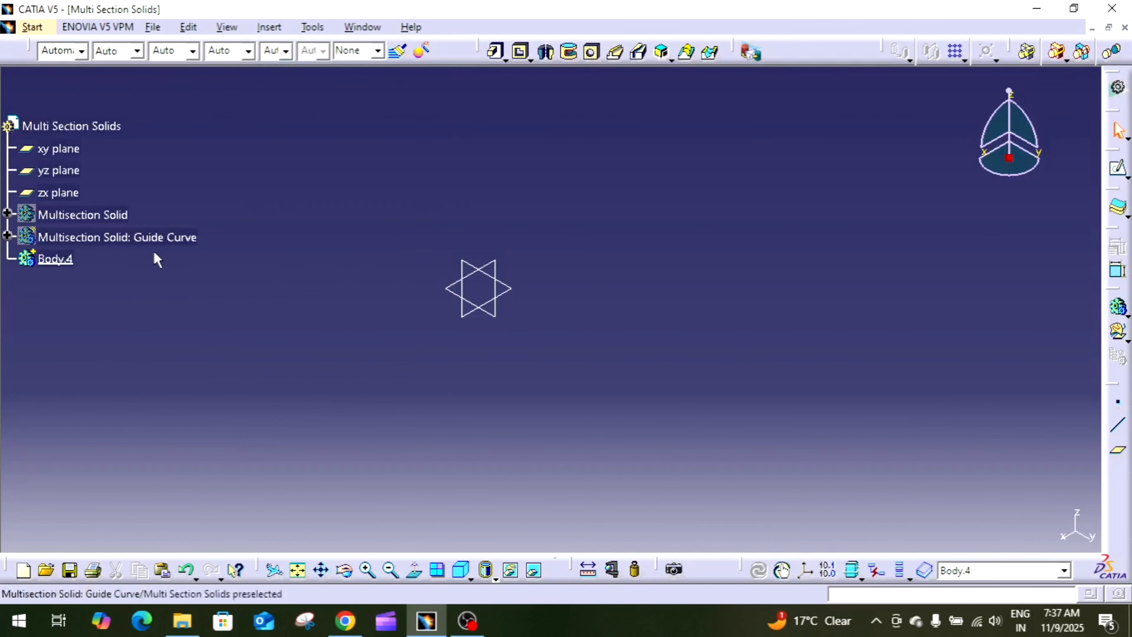
{"action": "right_click", "coordinate": [69, 258]}
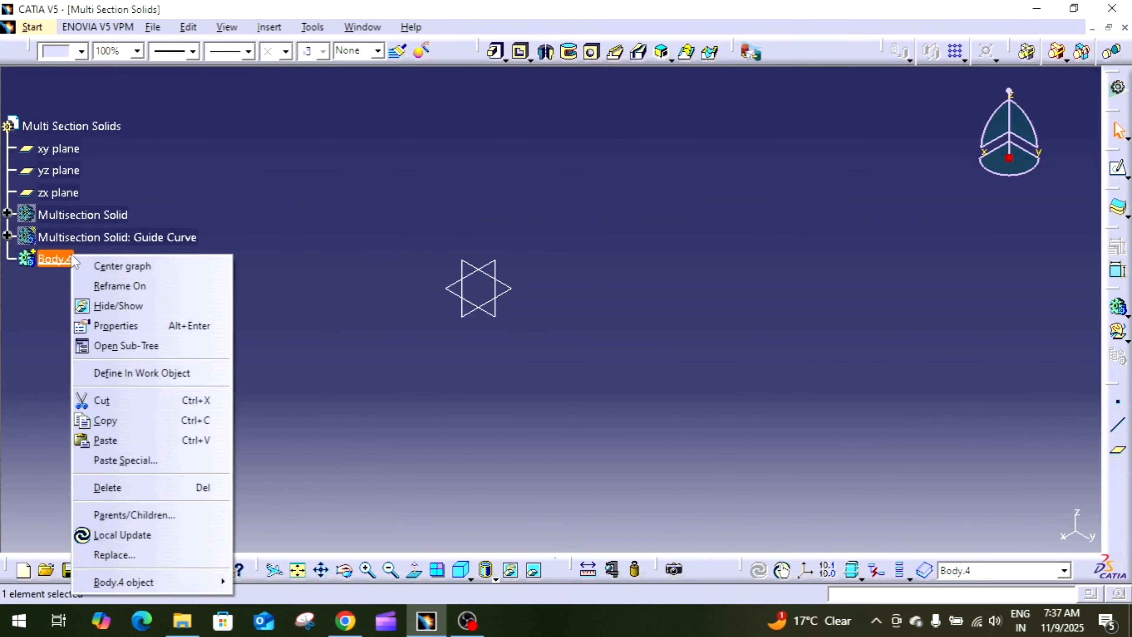
{"action": "left_click", "coordinate": [195, 332]}
{"action": "left_click", "coordinate": [834, 152]}
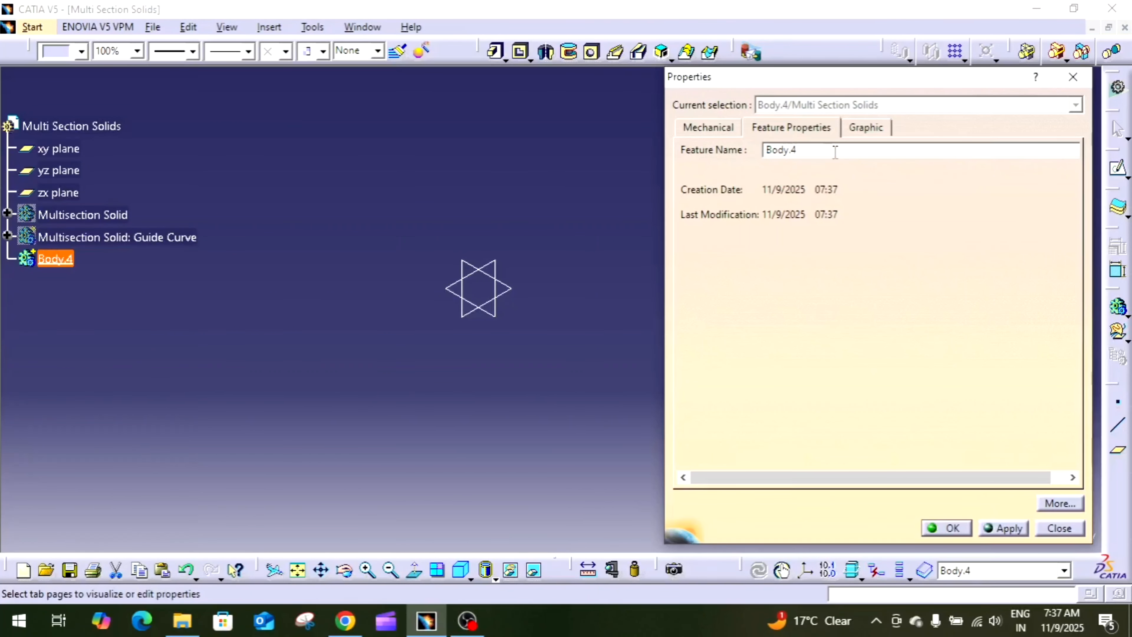
{"action": "double_click", "coordinate": [835, 152]}
{"action": "type", "text": "Multisection Solid : Spine"}
{"action": "left_click", "coordinate": [946, 528]}
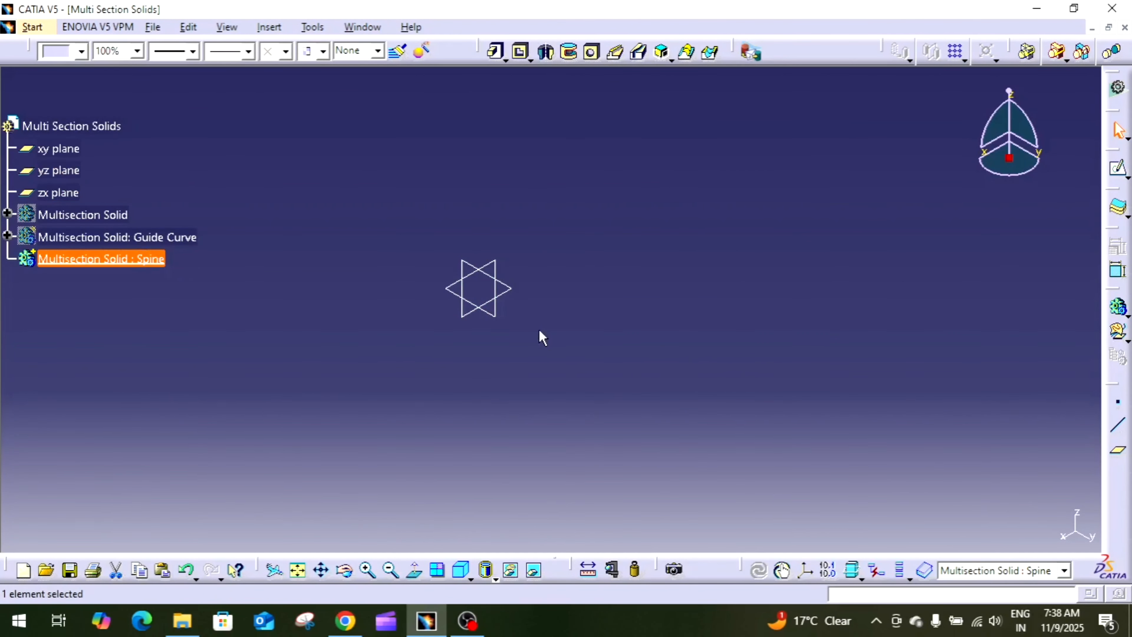
Step: Start a sketch on the zx plane and draw a centered rectangle about 179 by 184 mm around the origin
{"action": "middle_click_drag", "start_coordinate": [477, 362], "coordinate": [537, 358]}
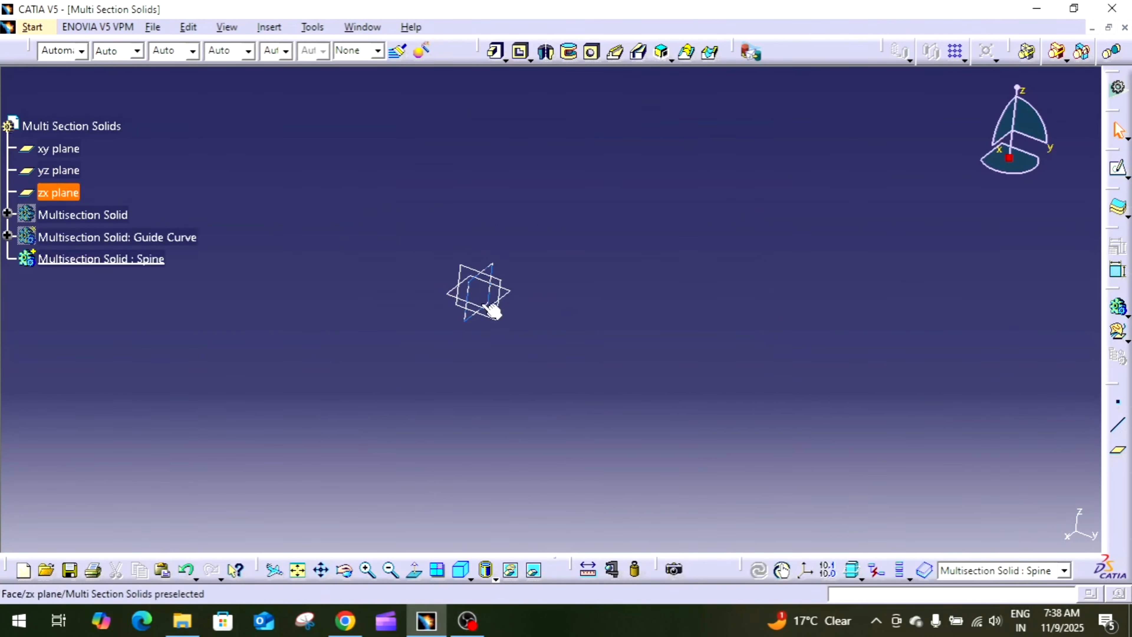
{"action": "left_click", "coordinate": [469, 287]}
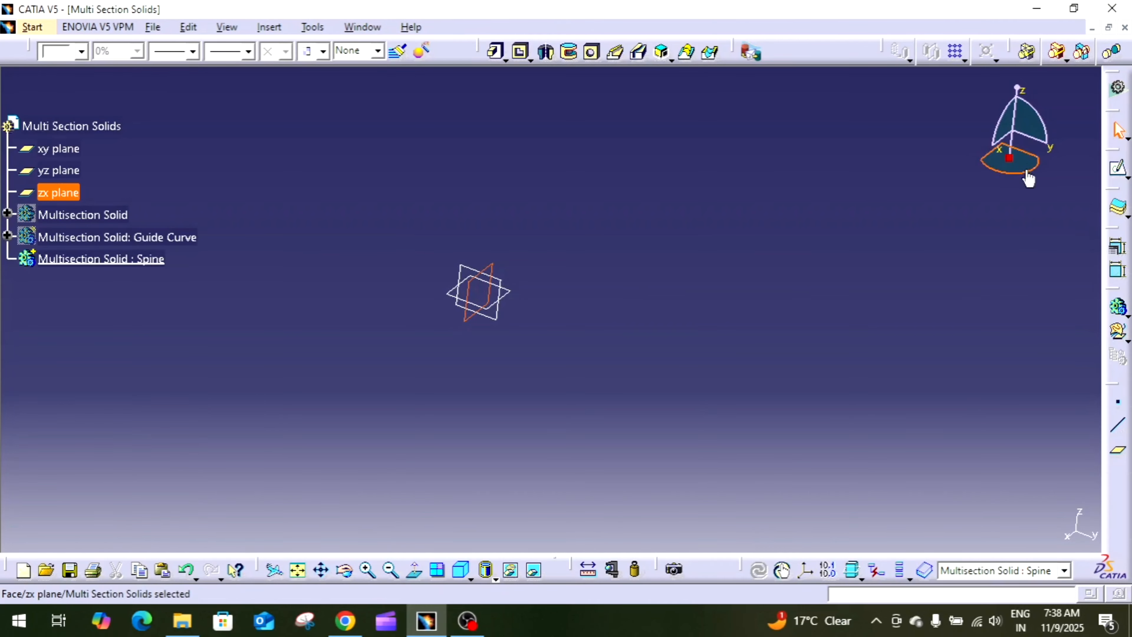
{"action": "left_click", "coordinate": [1117, 168]}
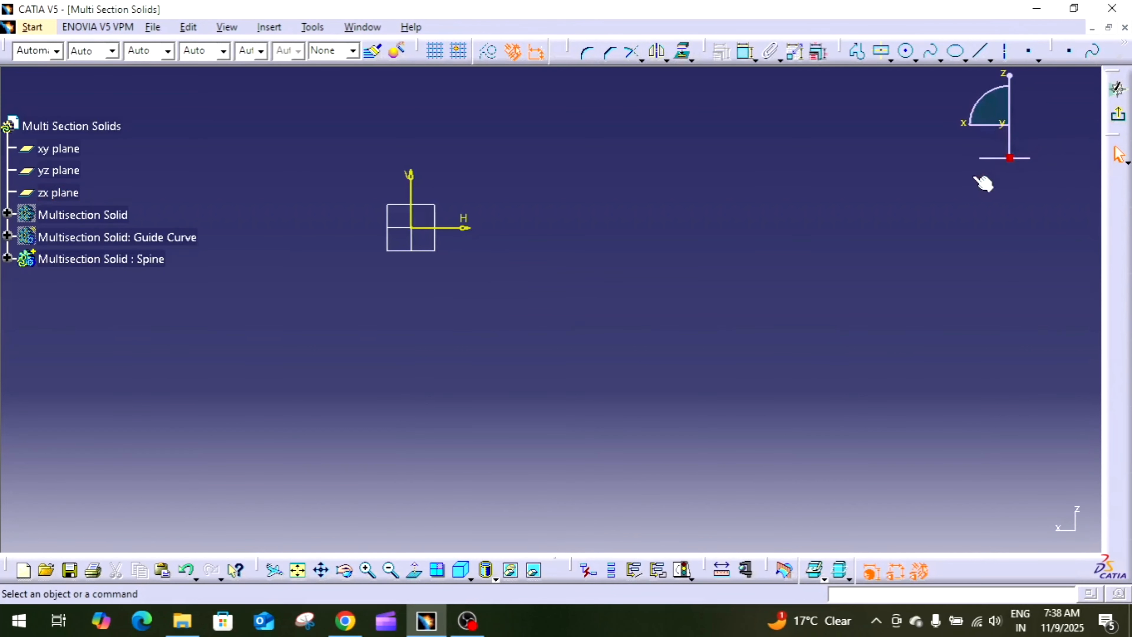
{"action": "middle_click_drag", "start_coordinate": [525, 274], "coordinate": [526, 274]}
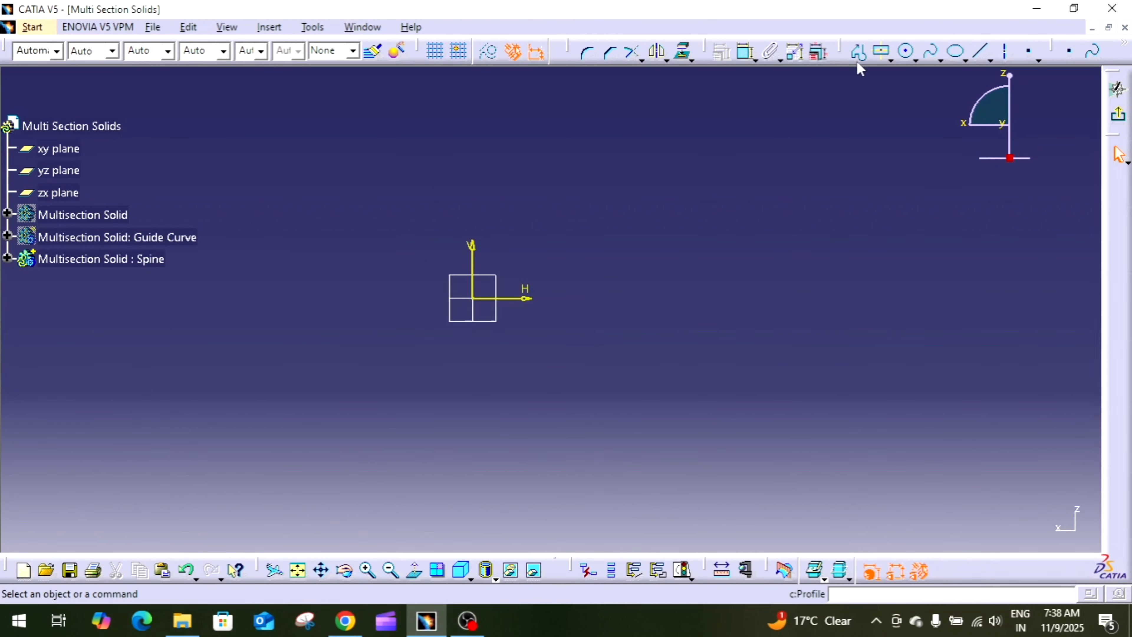
{"action": "left_click", "coordinate": [880, 51]}
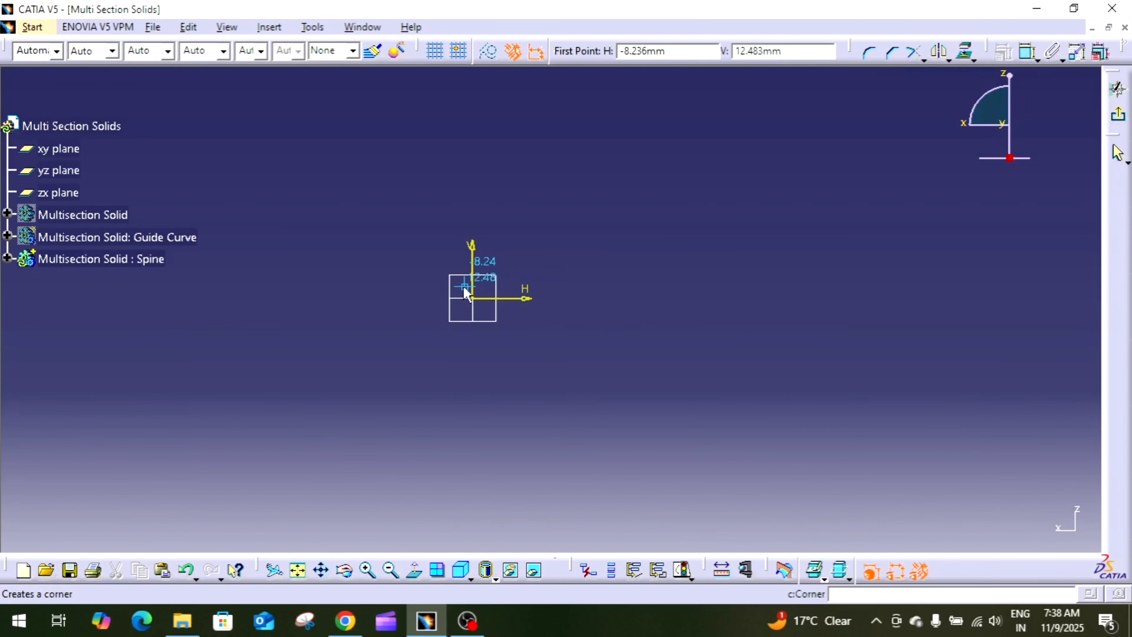
{"action": "left_click", "coordinate": [473, 298]}
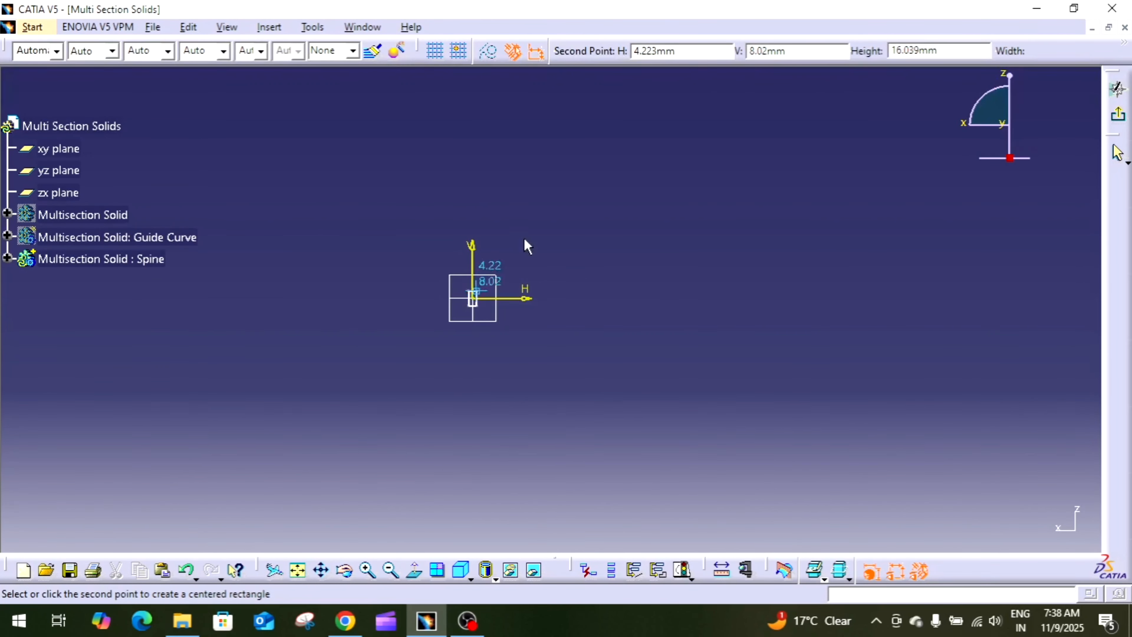
{"action": "left_click", "coordinate": [556, 212]}
{"action": "left_click", "coordinate": [674, 114]}
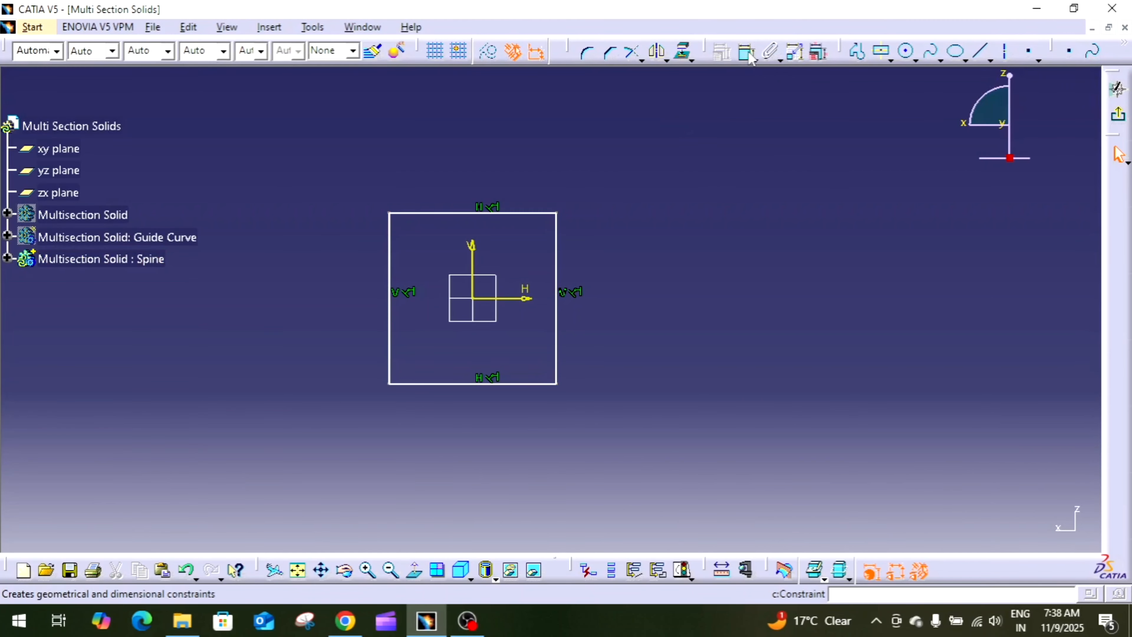
Step: Dimension the rectangle's horizontal edge and set its width to 100 mm
{"action": "left_click", "coordinate": [745, 52]}
{"action": "left_click", "coordinate": [520, 213]}
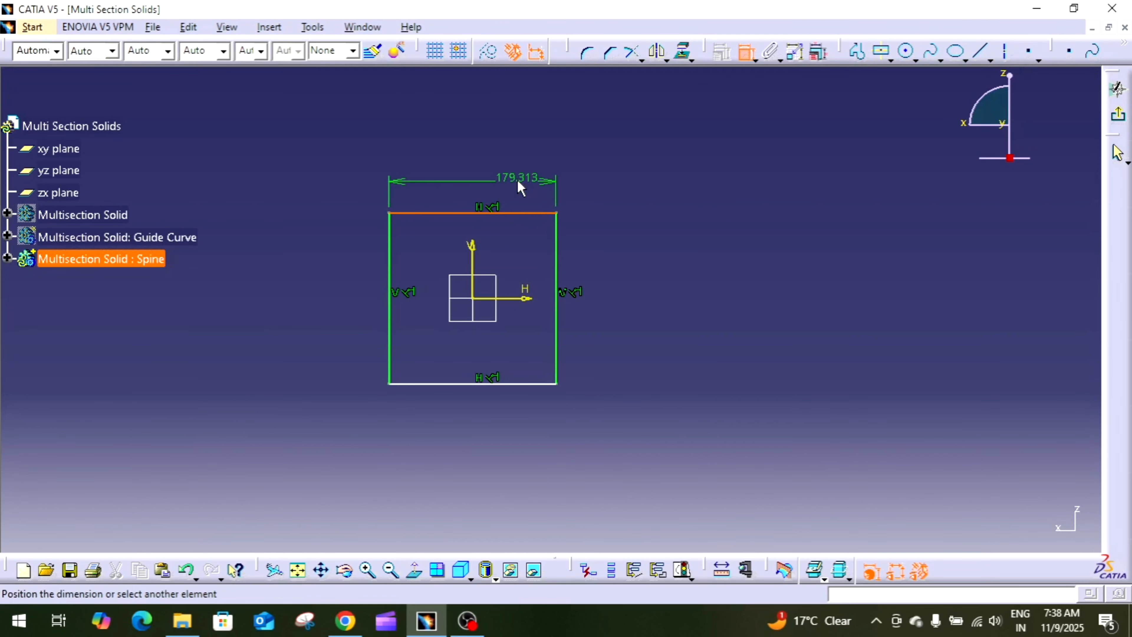
{"action": "left_click", "coordinate": [517, 168]}
{"action": "double_click", "coordinate": [517, 168]}
{"action": "type", "text": "100mm"}
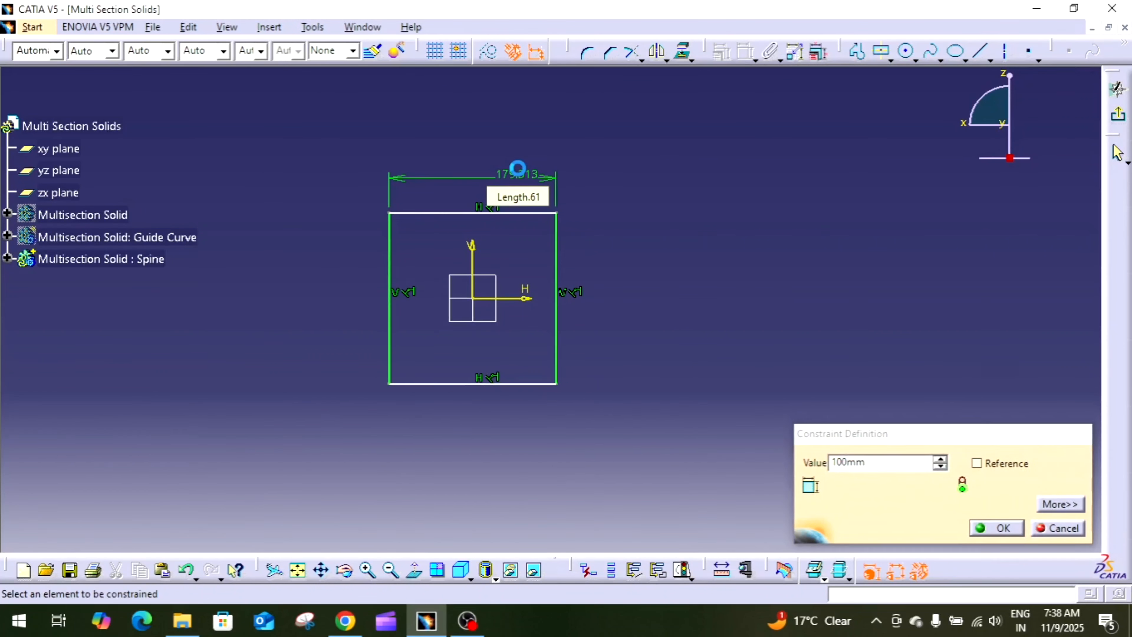
{"action": "key", "text": "Return"}
Step: Dimension the rectangle's vertical edge, set its height to 100 mm and leave the sketch
{"action": "left_click", "coordinate": [519, 248]}
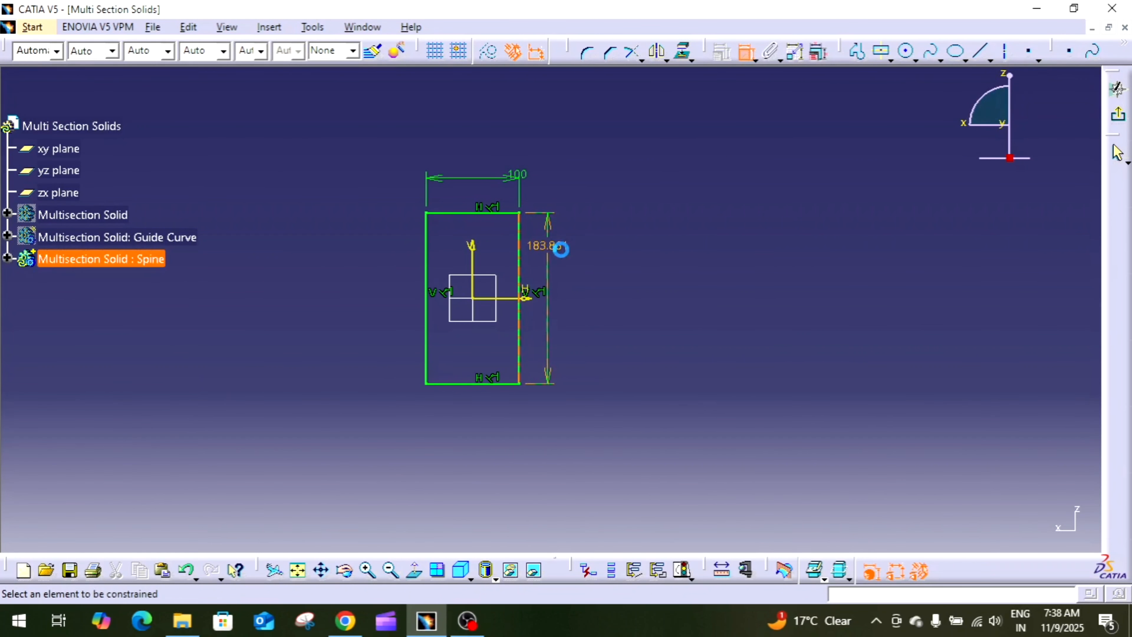
{"action": "left_click", "coordinate": [551, 246]}
{"action": "double_click", "coordinate": [551, 252]}
{"action": "type", "text": "100"}
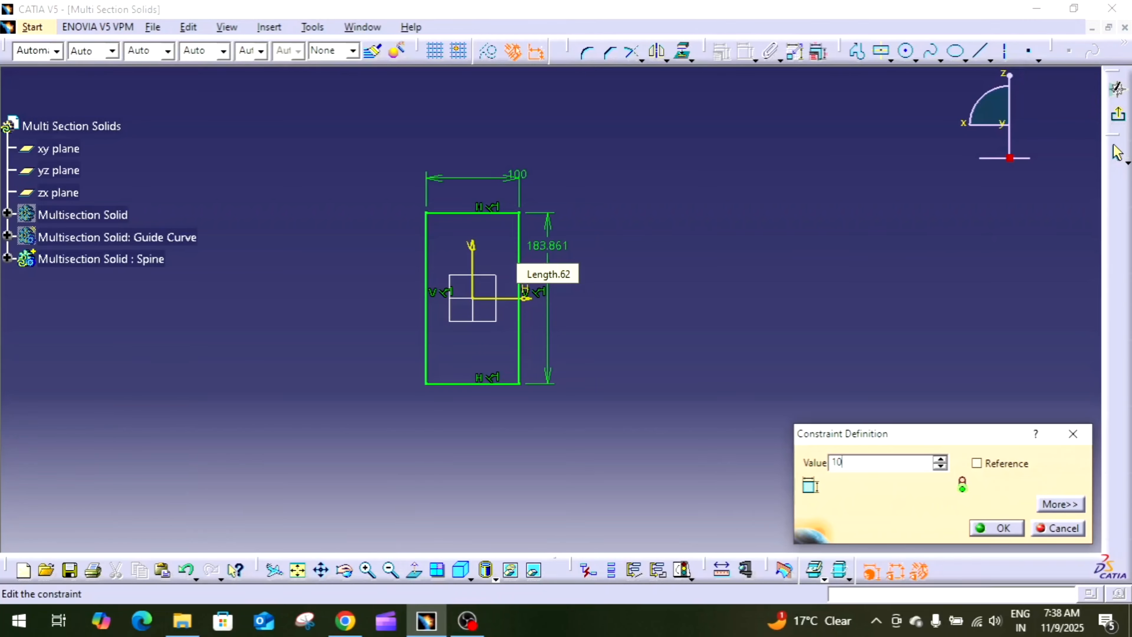
{"action": "key", "text": "Return"}
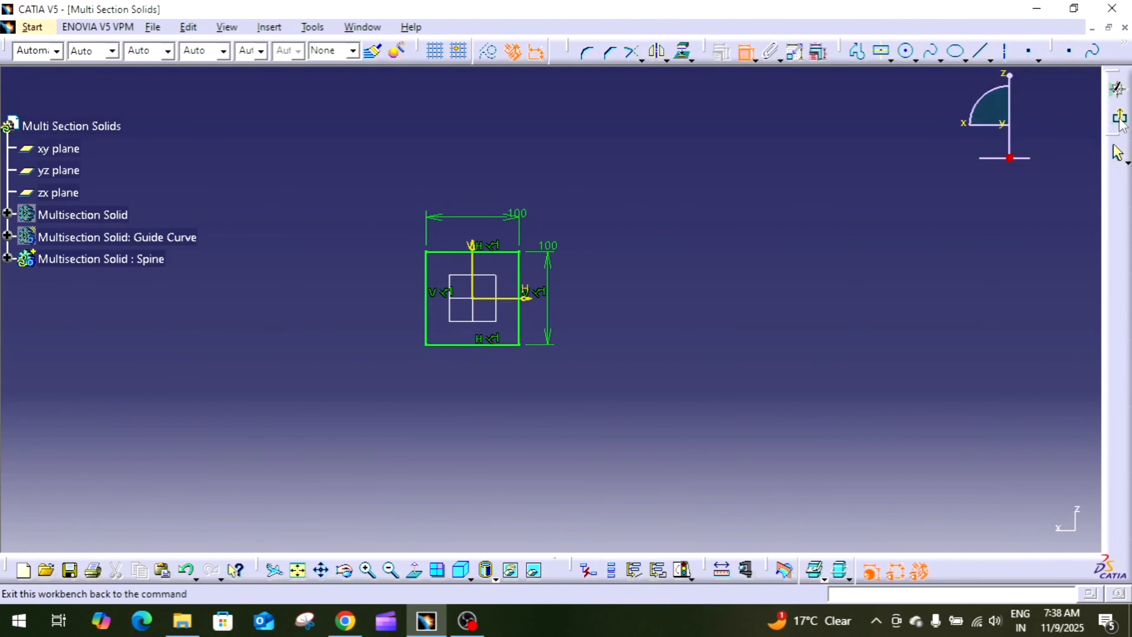
{"action": "left_click", "coordinate": [1117, 114]}
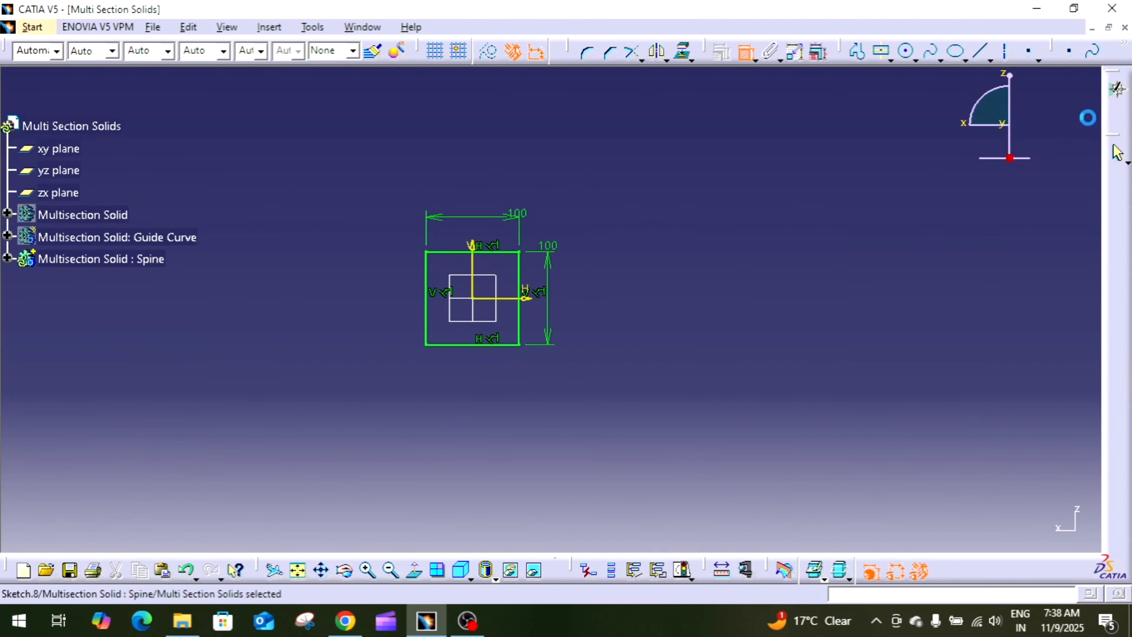
Step: Create a reference plane offset 100 mm from the zx plane
{"action": "left_click", "coordinate": [684, 229]}
{"action": "middle_click_drag", "start_coordinate": [649, 336], "coordinate": [629, 258]}
{"action": "left_click", "coordinate": [629, 258]}
{"action": "left_click", "coordinate": [1118, 449]}
{"action": "left_click", "coordinate": [475, 271]}
{"action": "type", "text": "100"}
{"action": "key", "text": "Return"}
{"action": "middle_click_drag", "start_coordinate": [583, 298], "coordinate": [573, 331]}
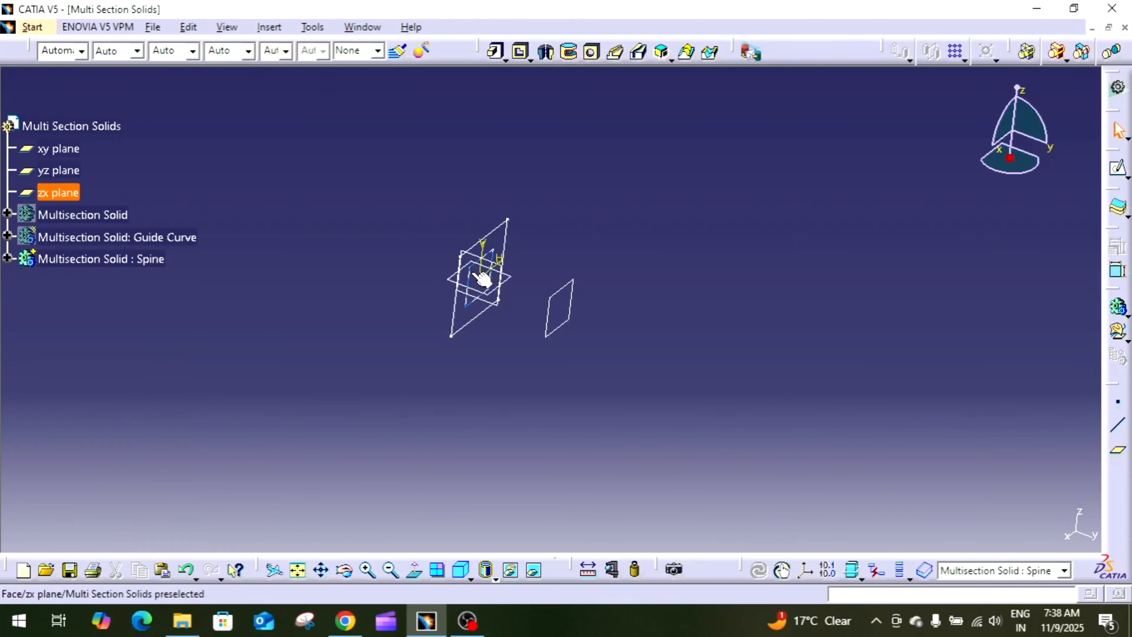
Step: Start a sketch on the new offset plane and draw a centered rectangle about 74 mm wide around the origin
{"action": "left_click", "coordinate": [563, 288]}
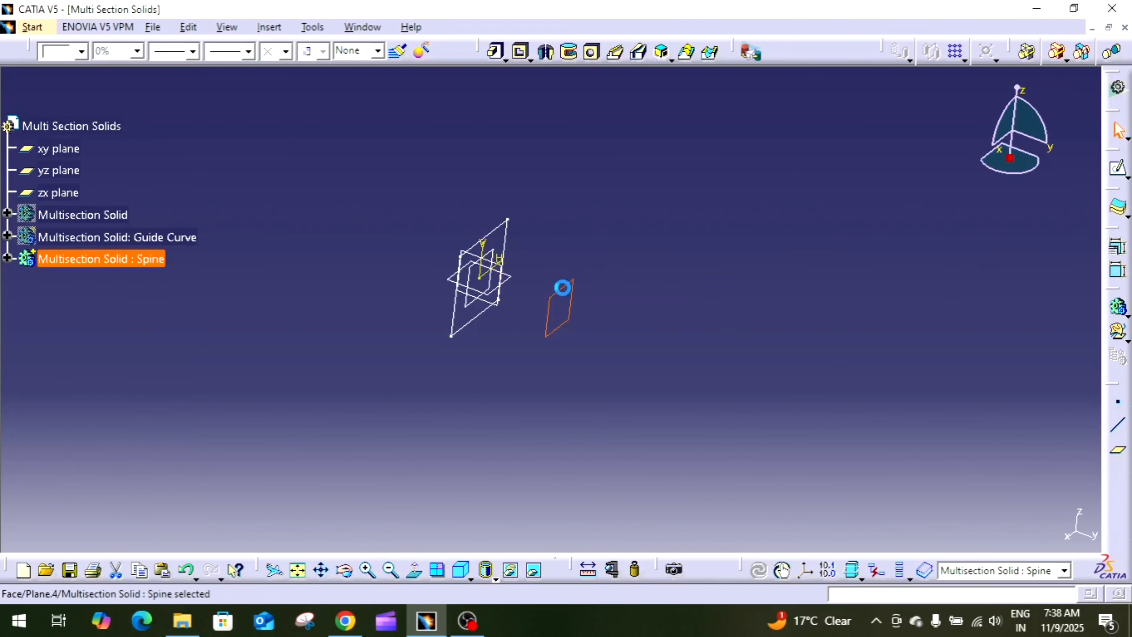
{"action": "left_click", "coordinate": [1116, 170]}
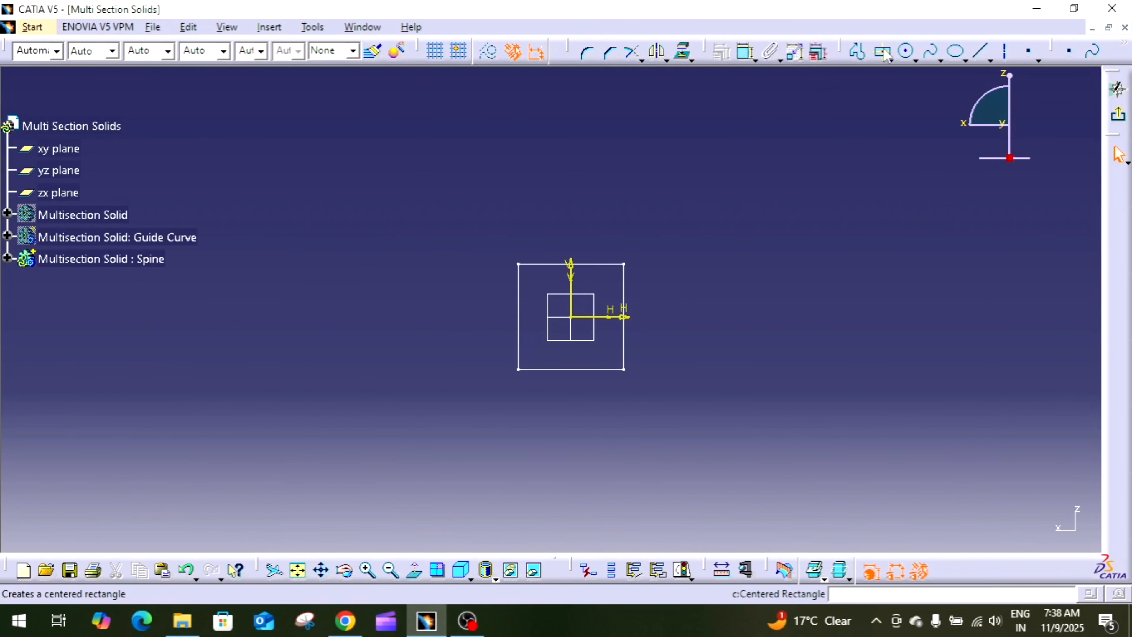
{"action": "left_click", "coordinate": [881, 52]}
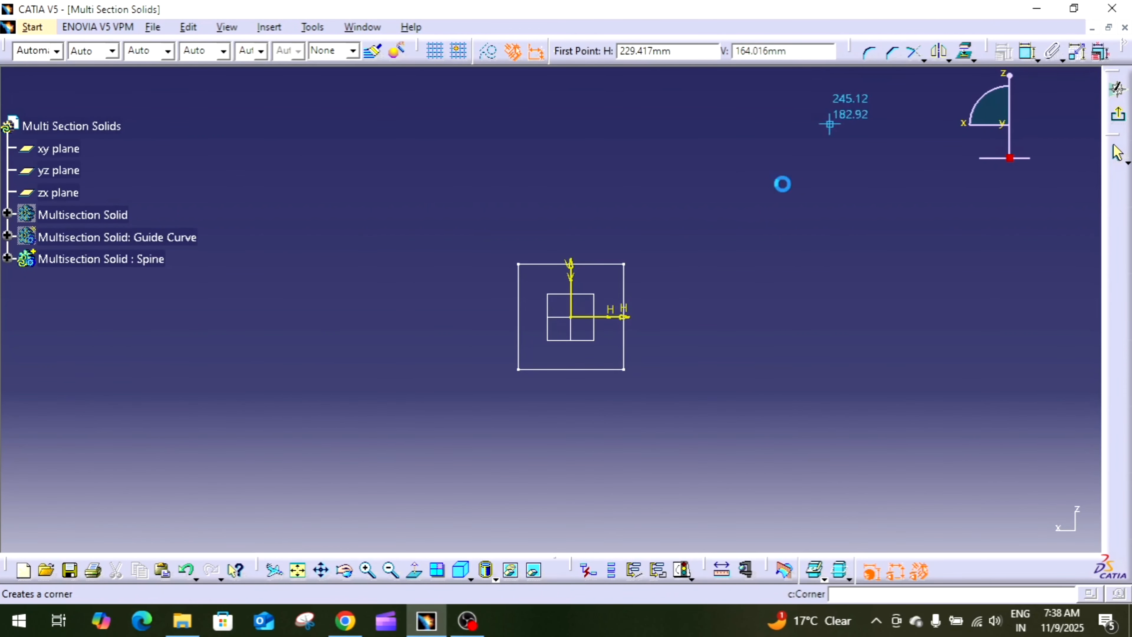
{"action": "left_click", "coordinate": [573, 317]}
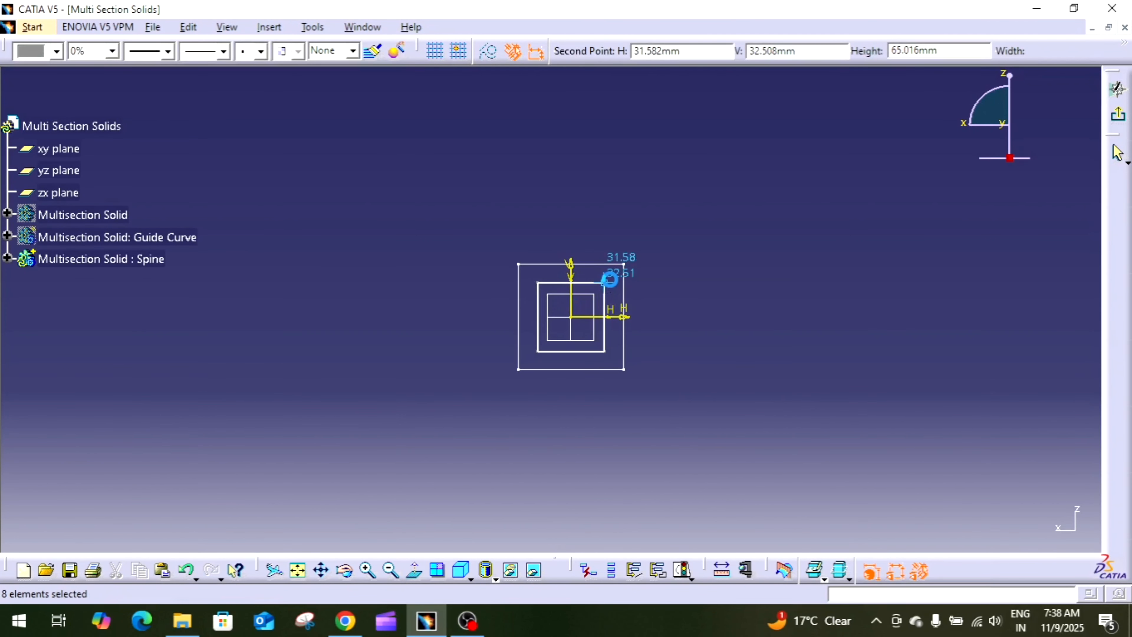
{"action": "left_click", "coordinate": [610, 280]}
Step: Dimension the second section's horizontal edge and set its width to 70 mm
{"action": "left_click", "coordinate": [745, 52]}
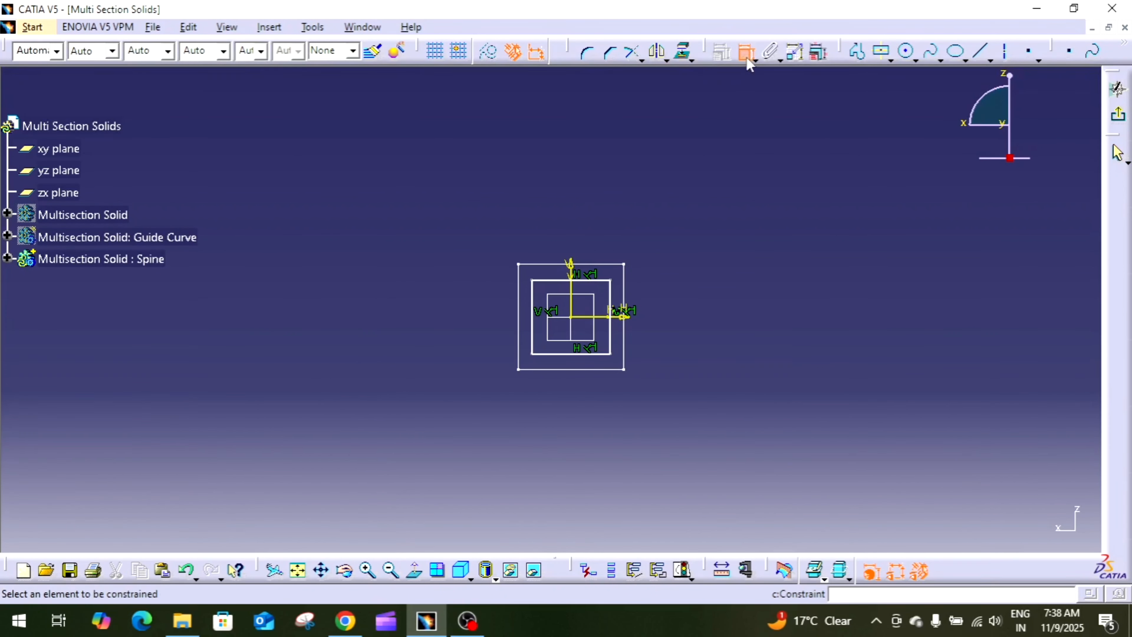
{"action": "left_click", "coordinate": [593, 280]}
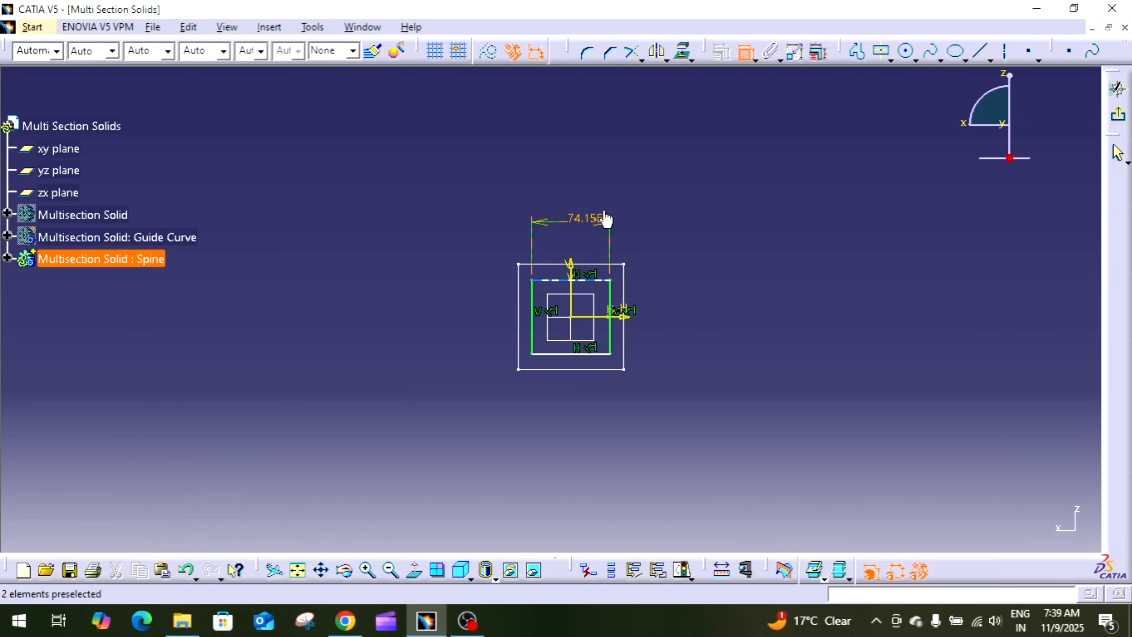
{"action": "left_click", "coordinate": [589, 221]}
{"action": "double_click", "coordinate": [589, 221]}
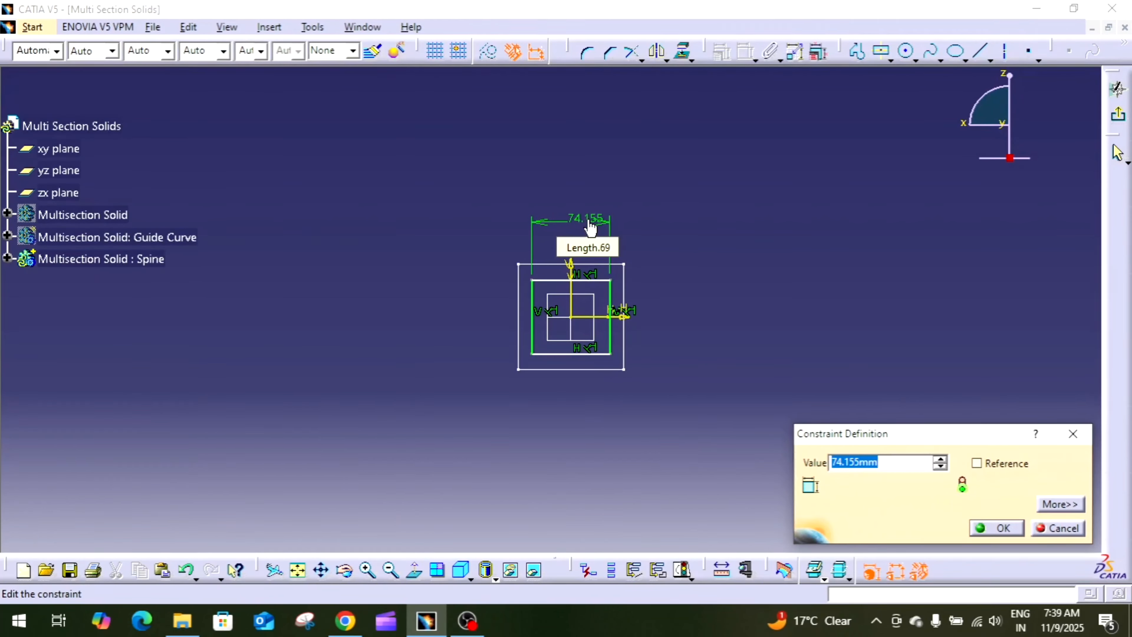
{"action": "type", "text": "70"}
{"action": "key", "text": "Return"}
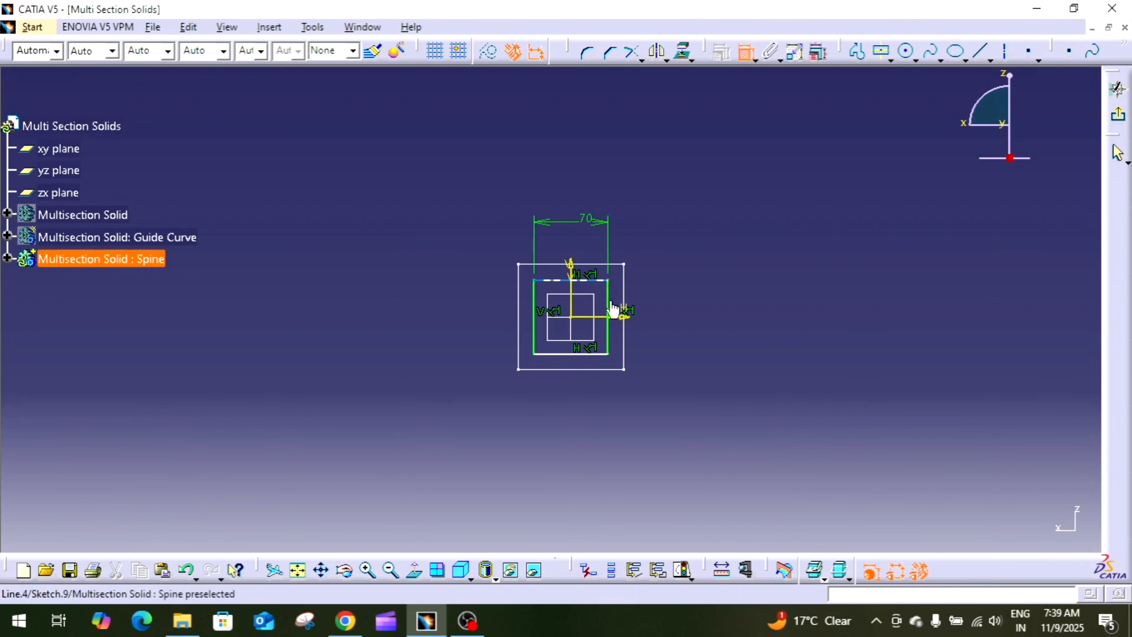
Step: Dimension the second section's vertical edge, set its height to 70 mm and leave the sketch
{"action": "left_click", "coordinate": [611, 314]}
{"action": "left_click", "coordinate": [669, 276]}
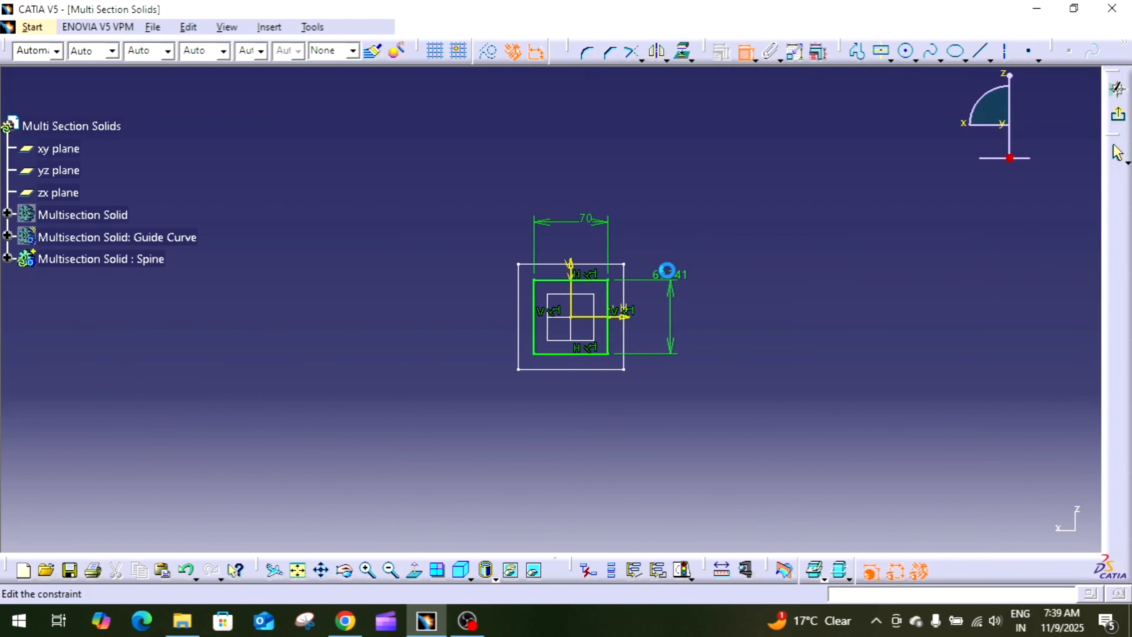
{"action": "double_click", "coordinate": [669, 276]}
{"action": "type", "text": "70"}
{"action": "key", "text": "Return"}
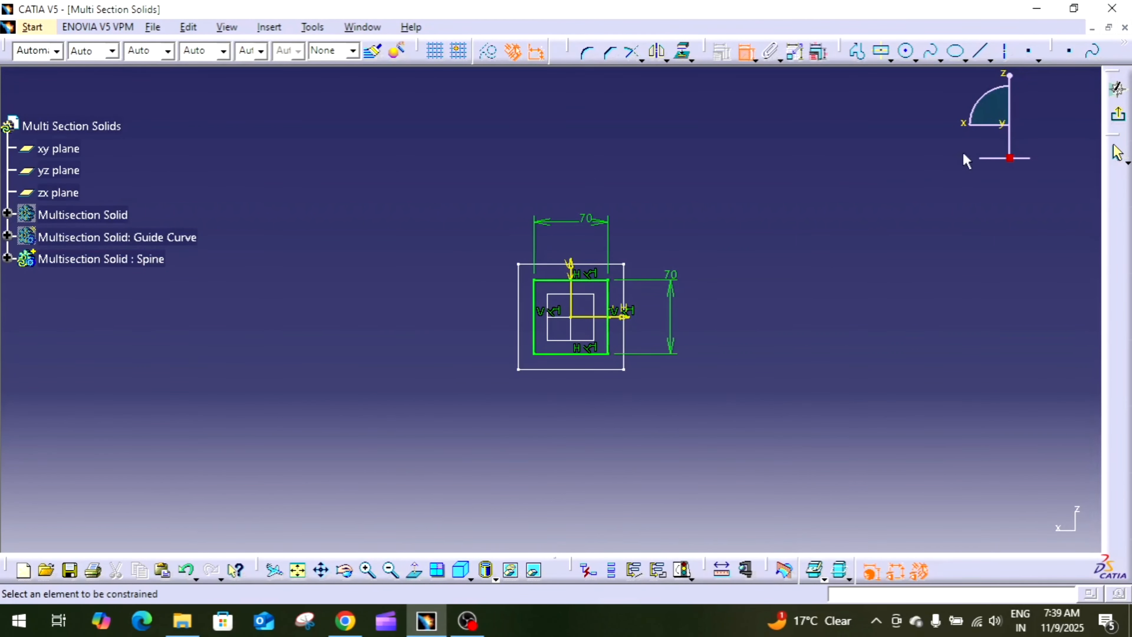
{"action": "left_click", "coordinate": [1117, 114]}
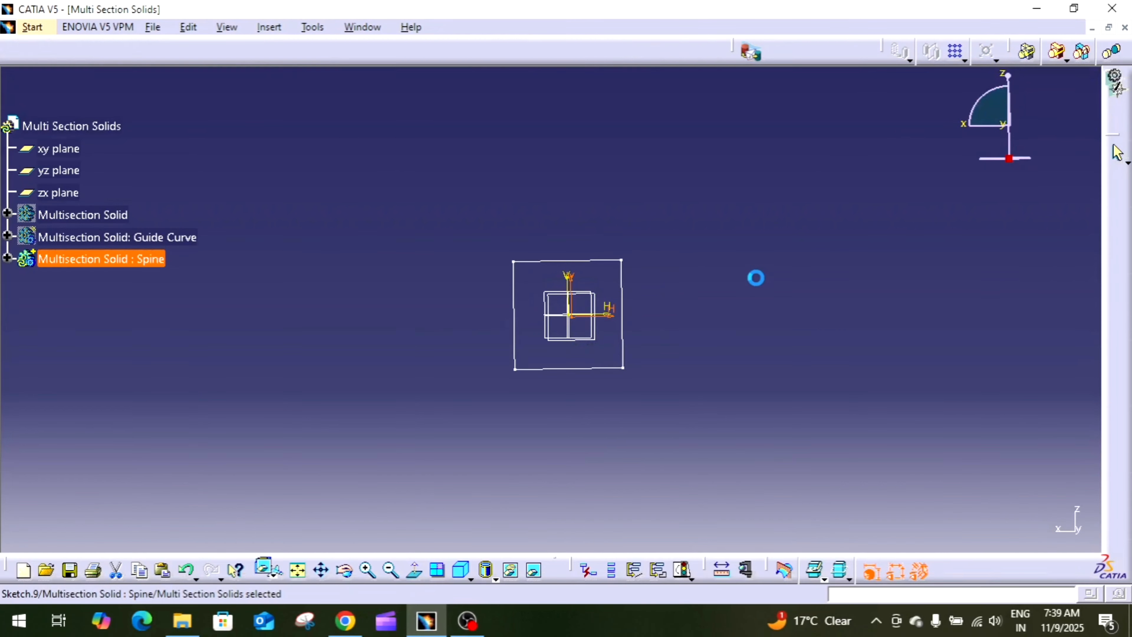
Step: Create another reference plane offset 100 mm from the plane that carries the 70 mm square
{"action": "left_click", "coordinate": [788, 323]}
{"action": "left_click", "coordinate": [1117, 450]}
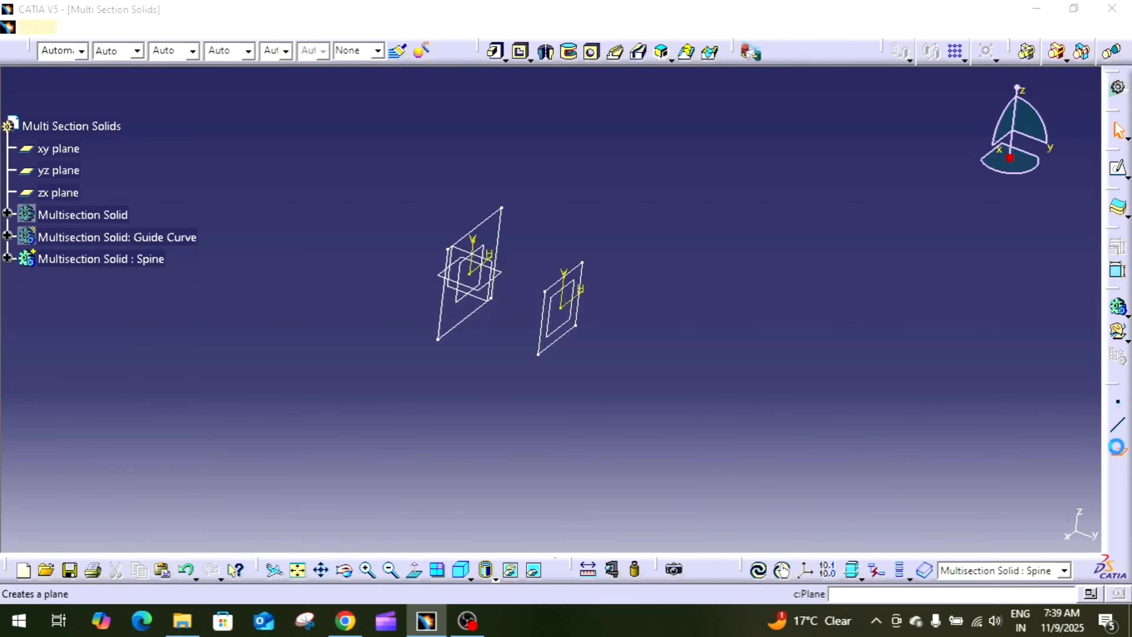
{"action": "left_click", "coordinate": [559, 334]}
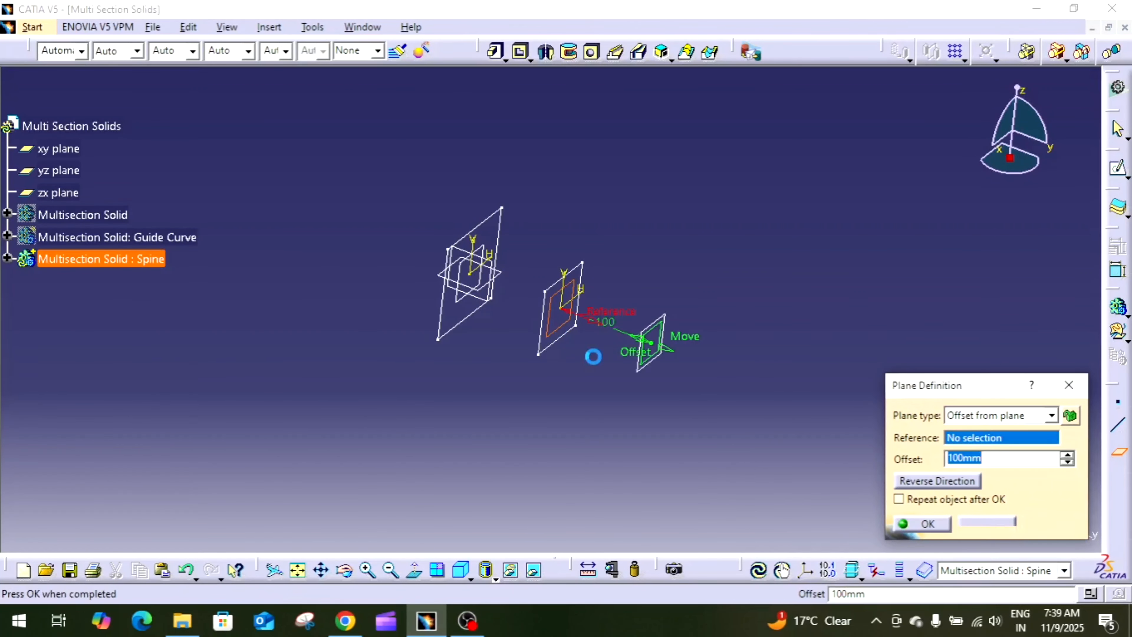
{"action": "left_click", "coordinate": [939, 530]}
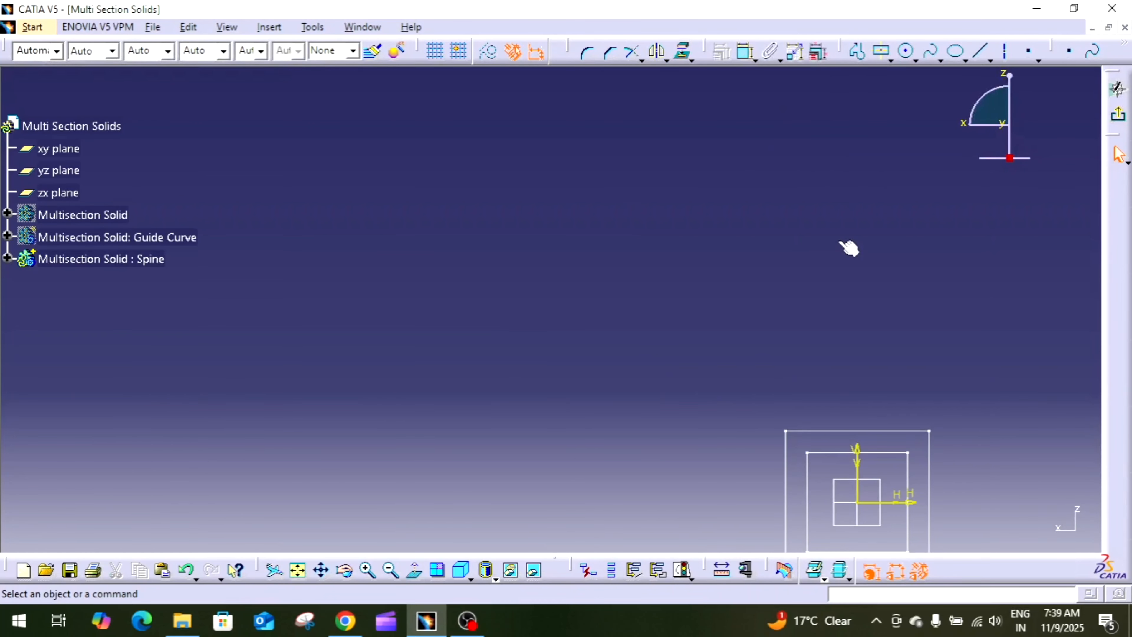
Step: In a sketch on the third section plane, draw a centered rectangle about 47 mm wide around the origin
{"action": "left_click", "coordinate": [298, 570]}
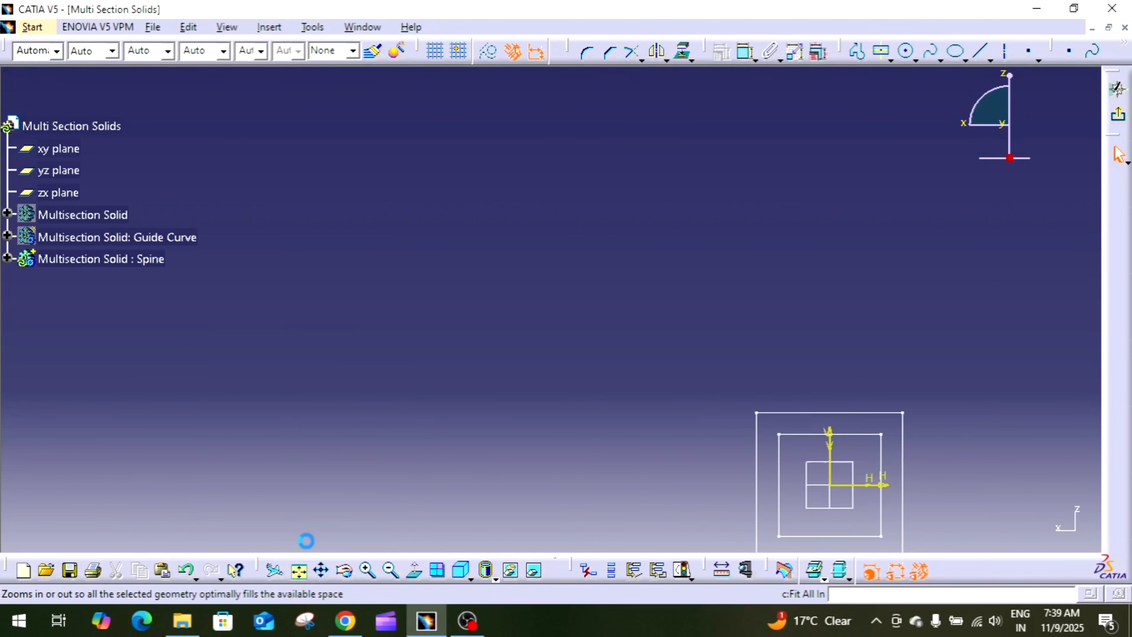
{"action": "left_click", "coordinate": [880, 50]}
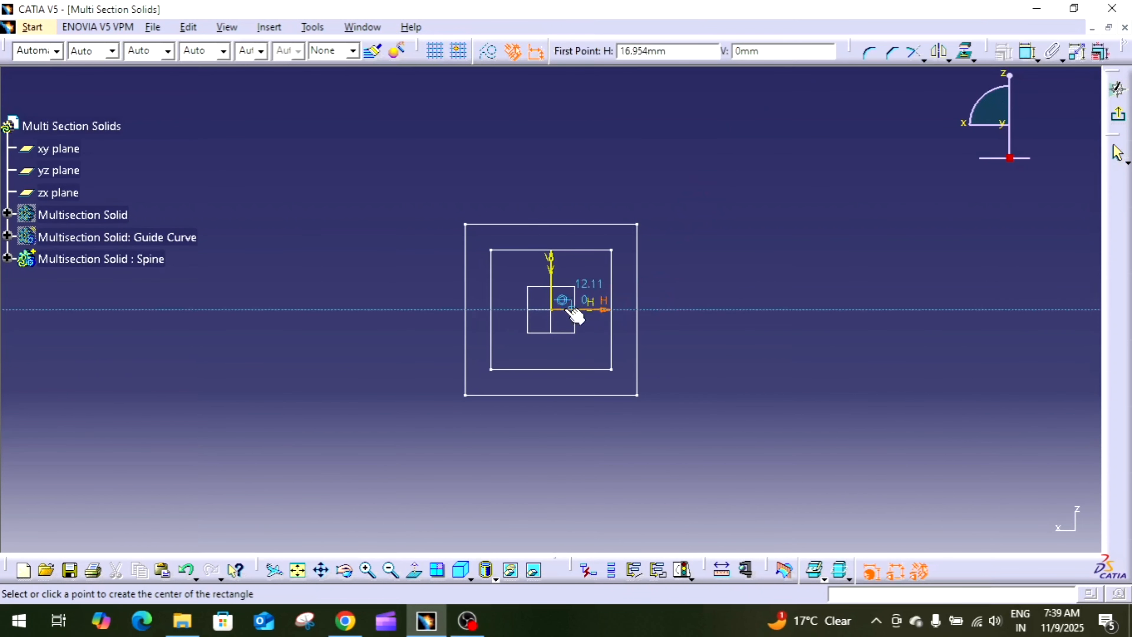
{"action": "left_click", "coordinate": [553, 309]}
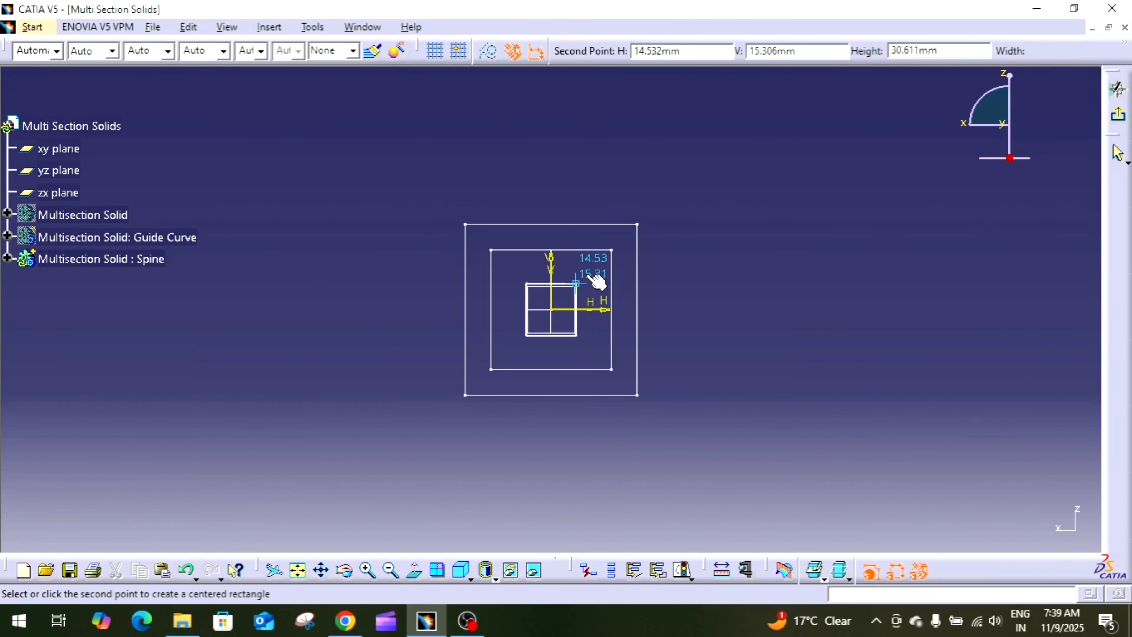
{"action": "left_click", "coordinate": [592, 269]}
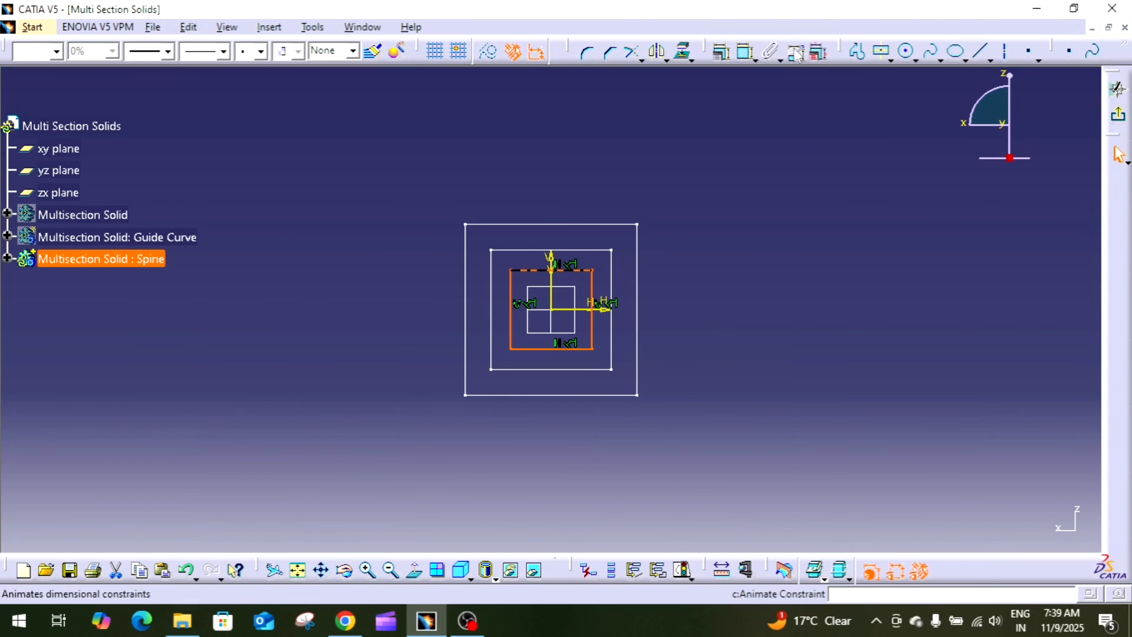
Step: Dimension the third section's horizontal edge and set its width to 50 mm
{"action": "left_click", "coordinate": [744, 51]}
{"action": "left_click", "coordinate": [581, 275]}
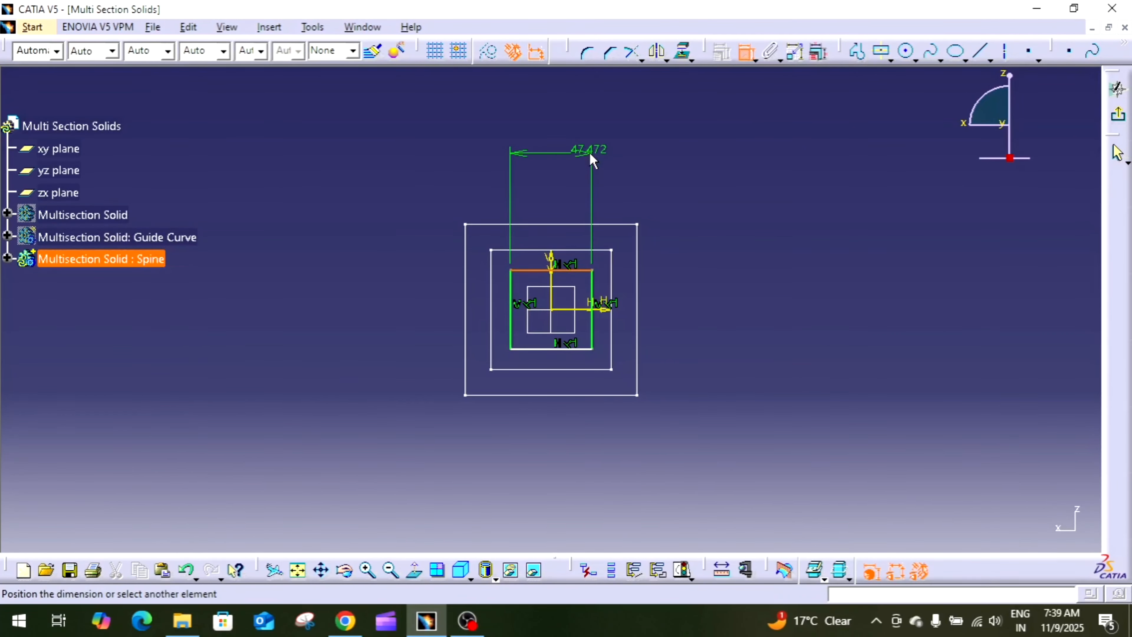
{"action": "left_click", "coordinate": [588, 154]}
{"action": "double_click", "coordinate": [587, 151]}
{"action": "type", "text": "50mm"}
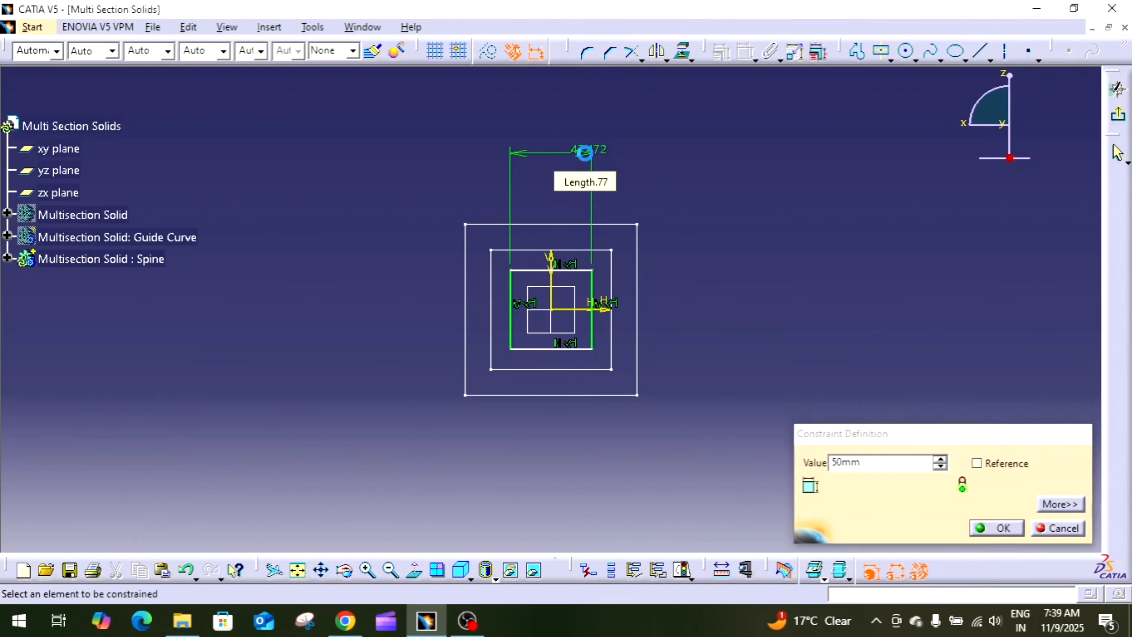
{"action": "key", "text": "Return"}
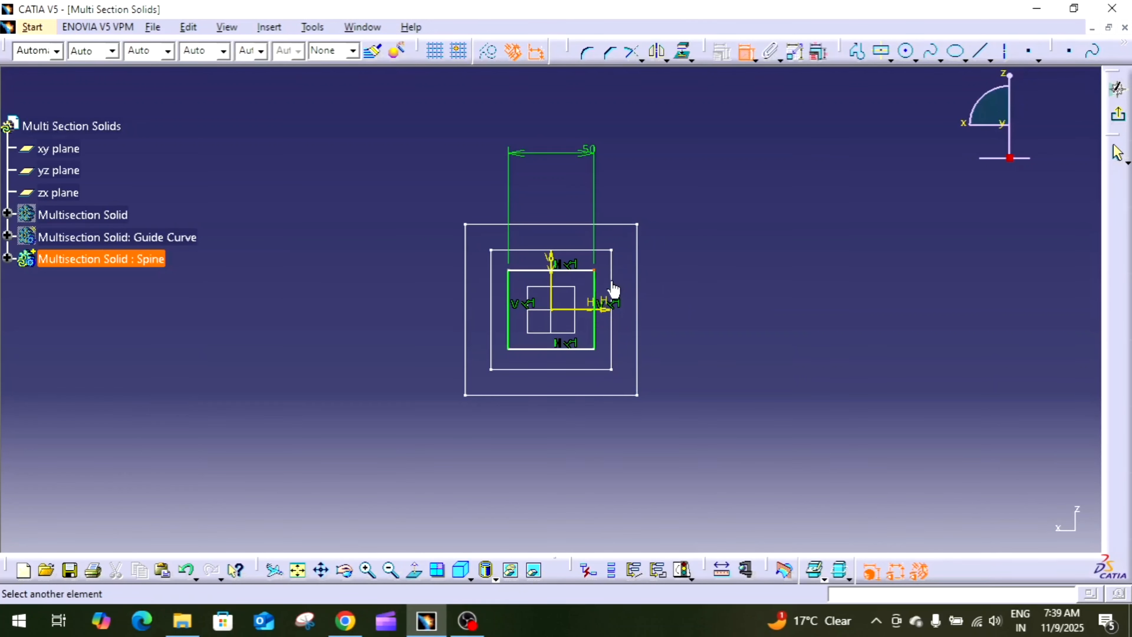
Step: Dimension the third section's vertical edge, set its height to 50 mm and leave the sketch
{"action": "left_click", "coordinate": [595, 308]}
{"action": "left_click", "coordinate": [670, 341]}
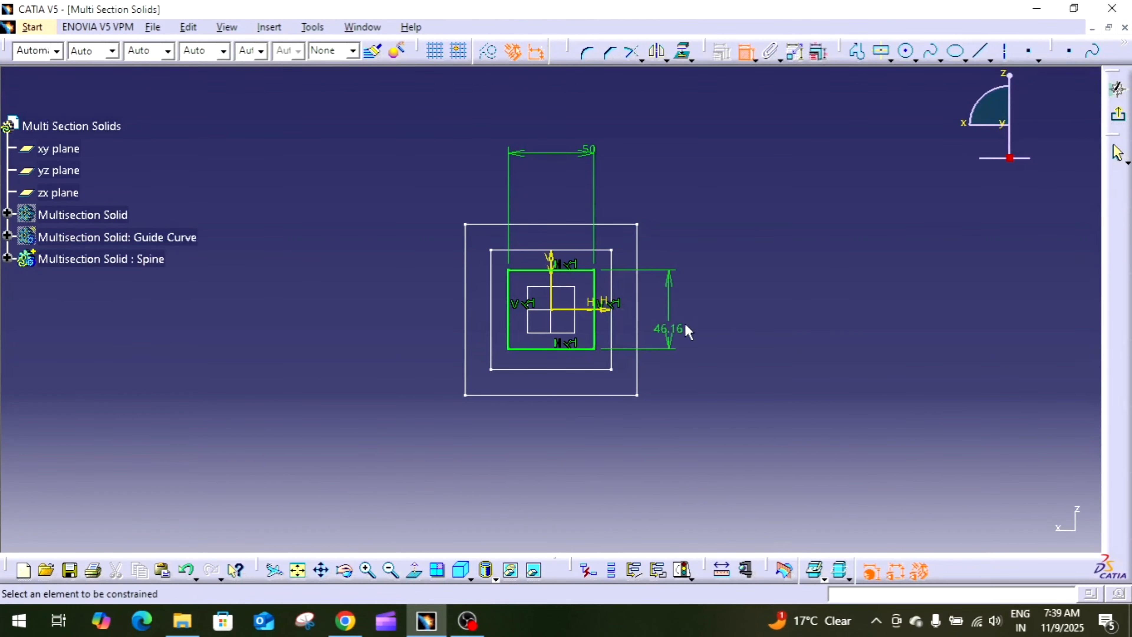
{"action": "double_click", "coordinate": [670, 330]}
{"action": "type", "text": "50"}
{"action": "key", "text": "Return"}
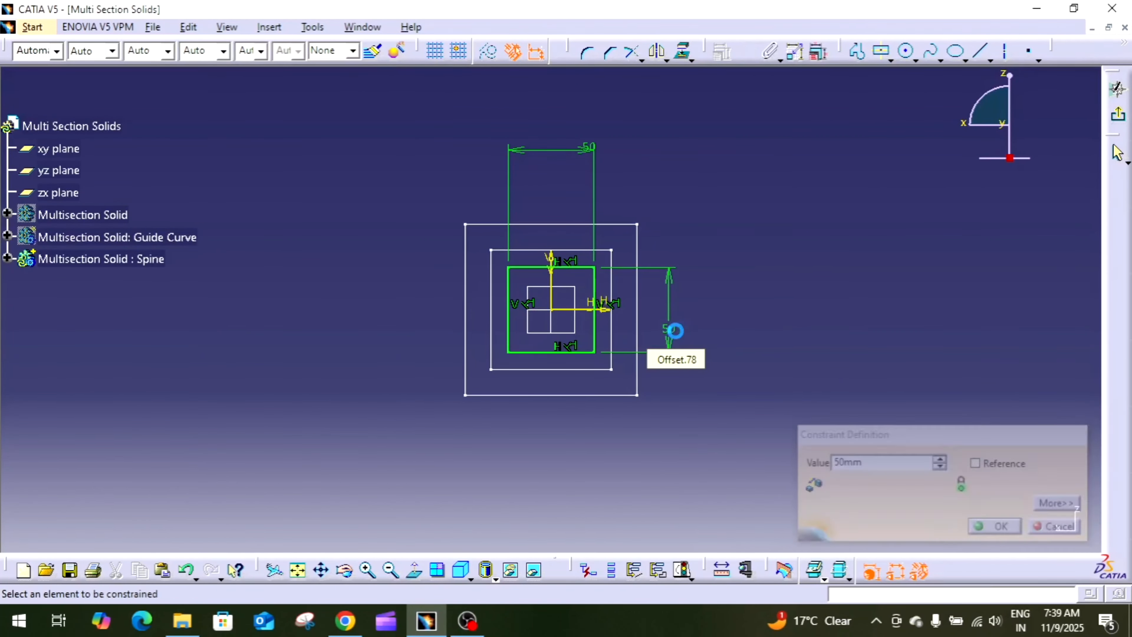
{"action": "left_click", "coordinate": [1117, 115]}
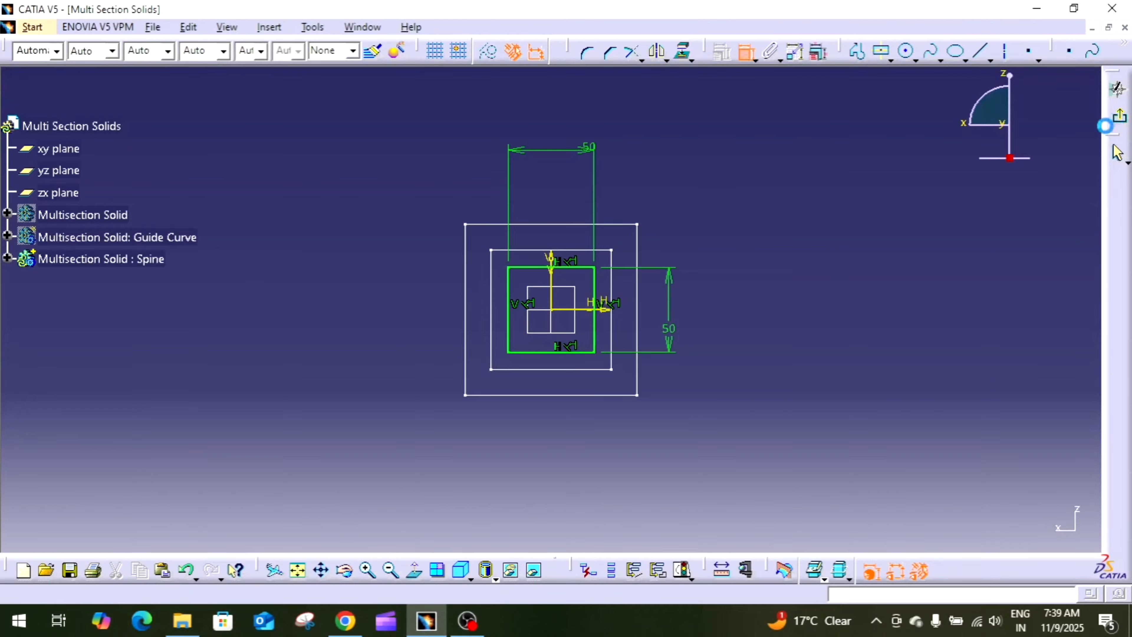
{"action": "left_click", "coordinate": [928, 277]}
Step: In a sketch on the yz plane, draw a five-point S-shaped spline from the origin through the second section's center to the third section's center
{"action": "mouse_move", "coordinate": [840, 289]}
{"action": "middle_mouse_down"}
{"action": "mouse_move", "coordinate": [1000, 394]}
{"action": "mouse_move", "coordinate": [1002, 446]}
{"action": "middle_mouse_up"}
{"action": "middle_click_drag", "start_coordinate": [881, 339], "coordinate": [933, 309]}
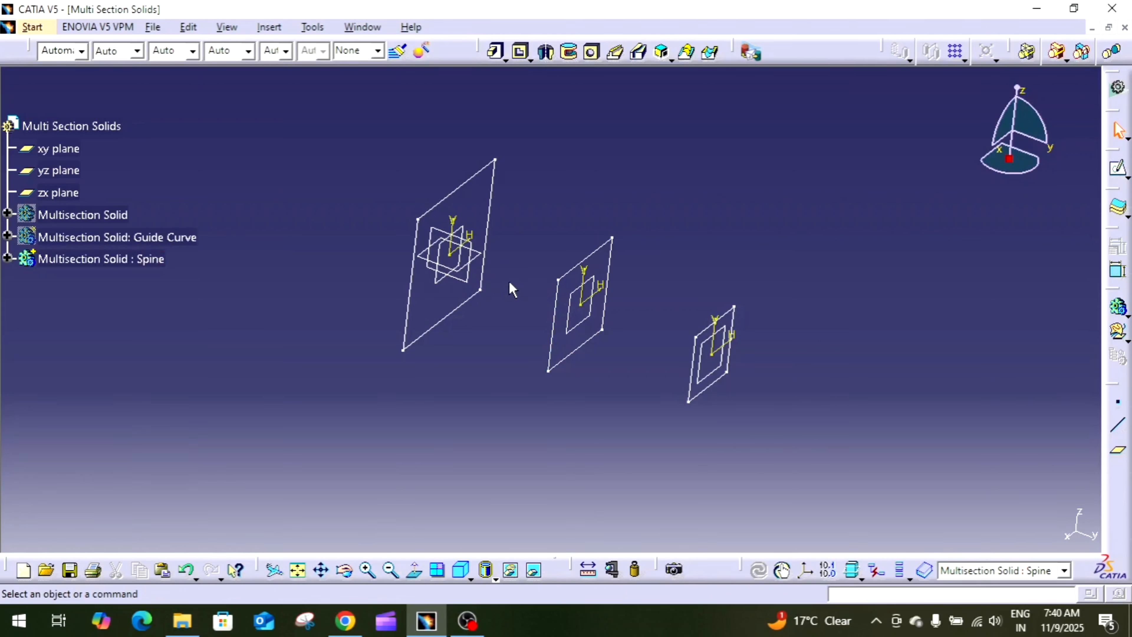
{"action": "left_click", "coordinate": [471, 246]}
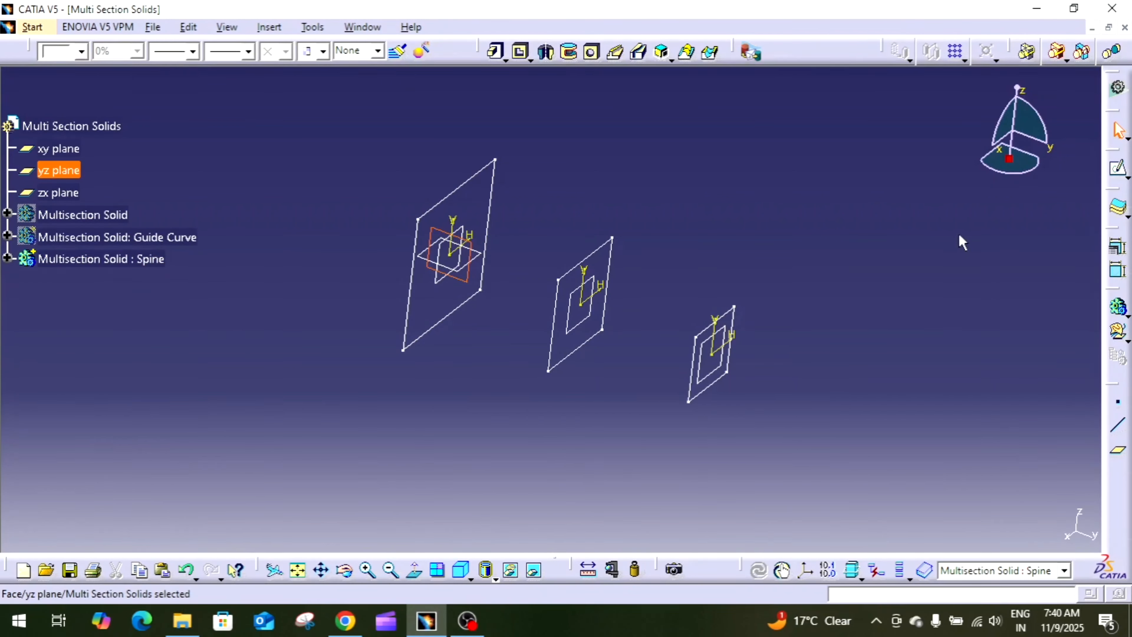
{"action": "left_click", "coordinate": [1117, 168]}
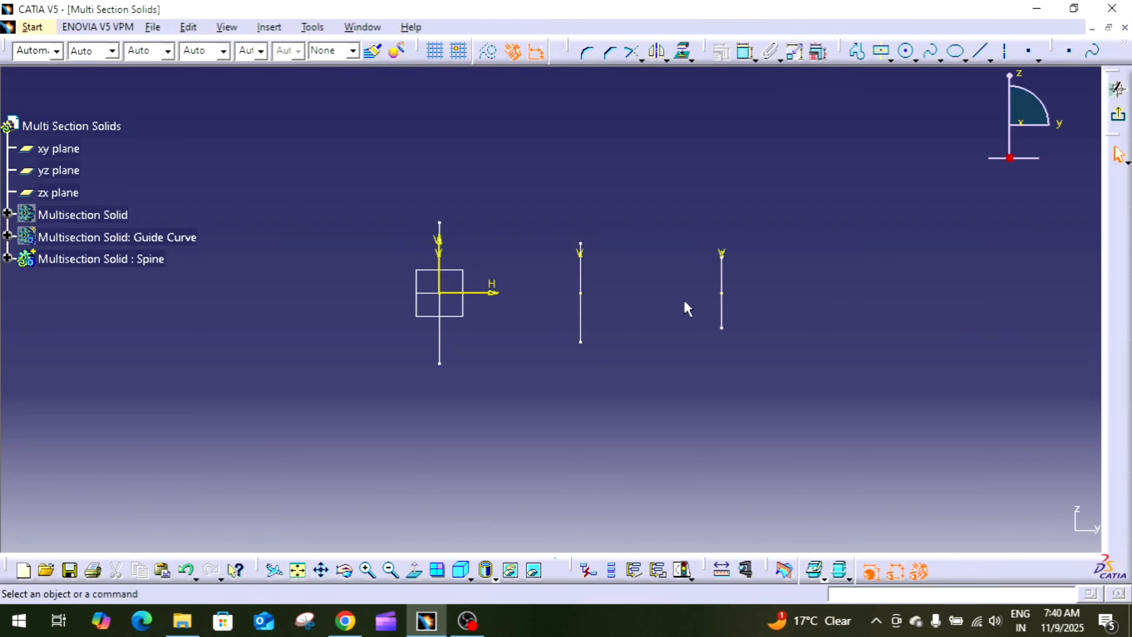
{"action": "left_click", "coordinate": [933, 56]}
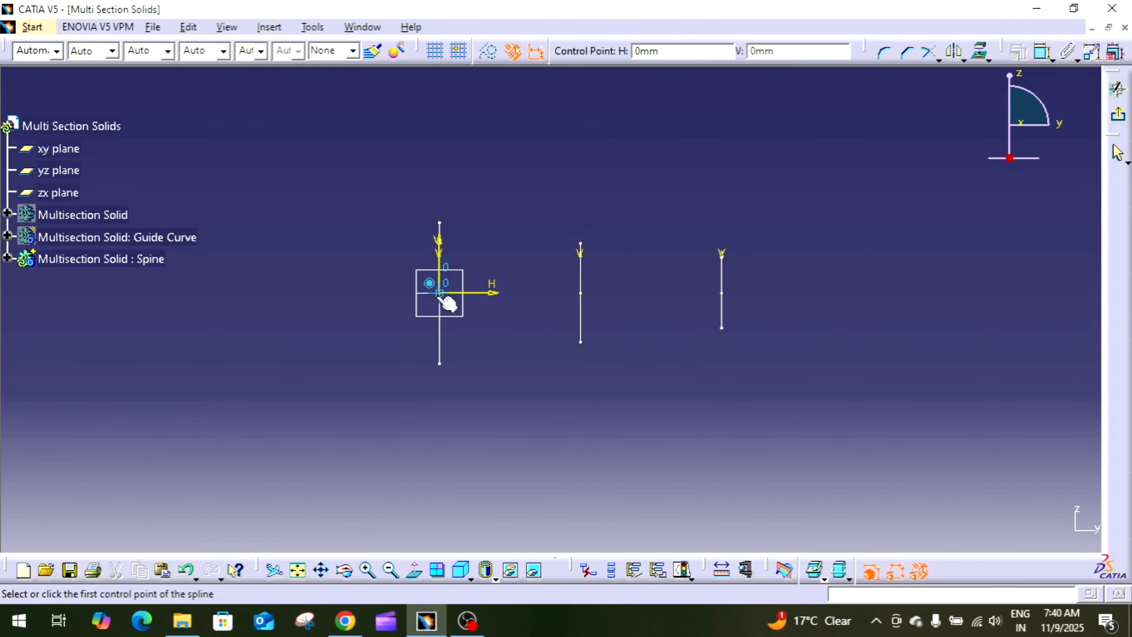
{"action": "left_click", "coordinate": [441, 293]}
{"action": "left_click", "coordinate": [515, 269]}
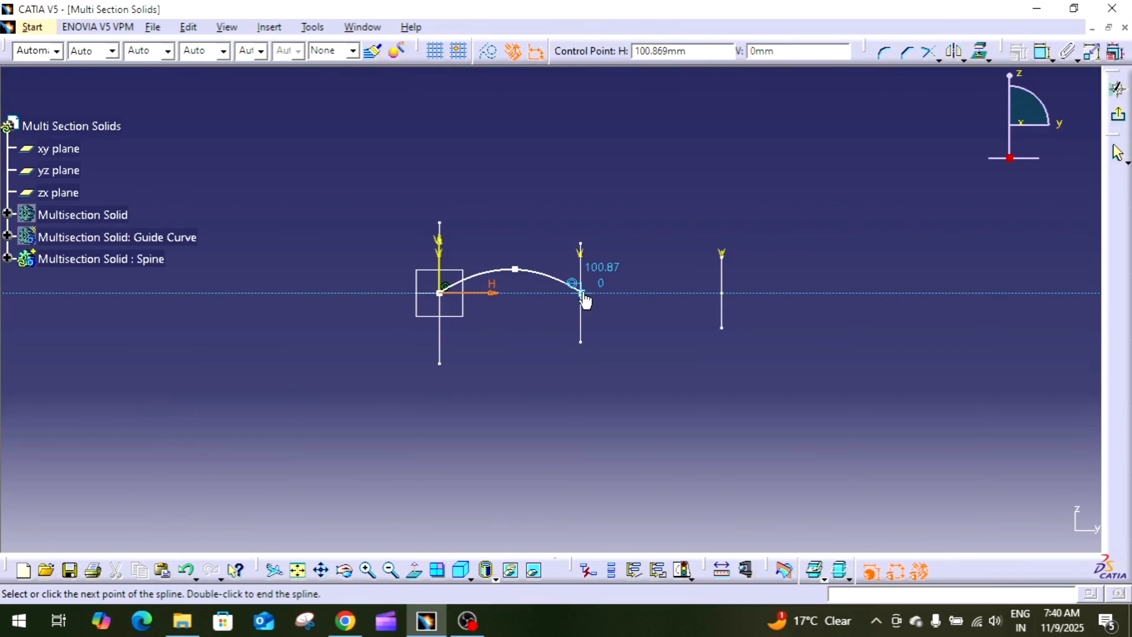
{"action": "left_click", "coordinate": [581, 293]}
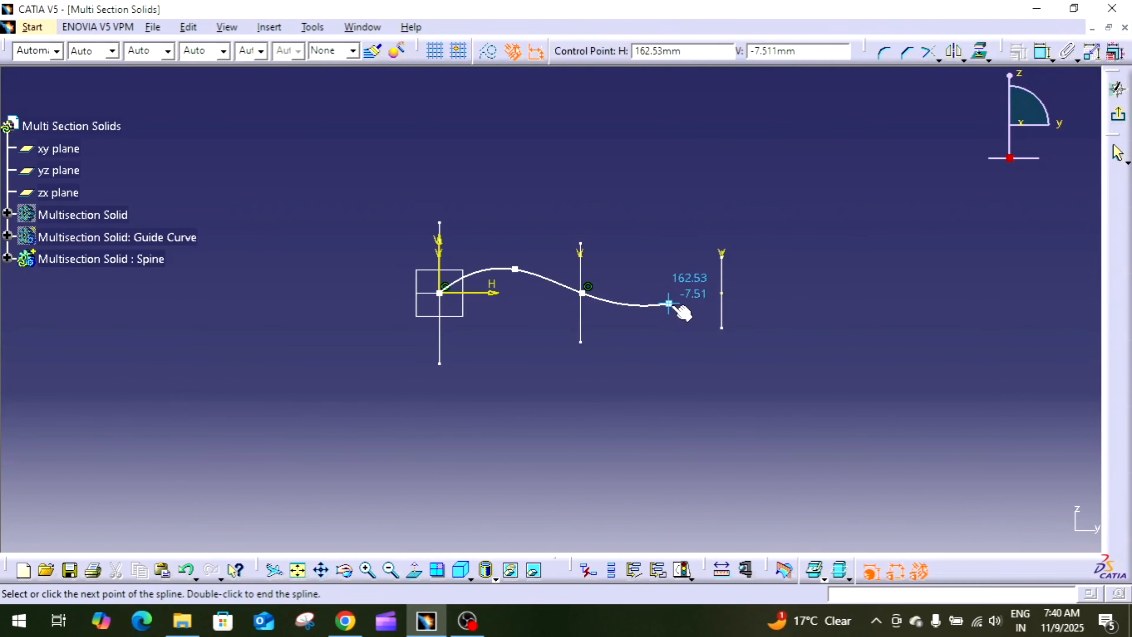
{"action": "left_click", "coordinate": [668, 305]}
{"action": "left_click", "coordinate": [723, 293]}
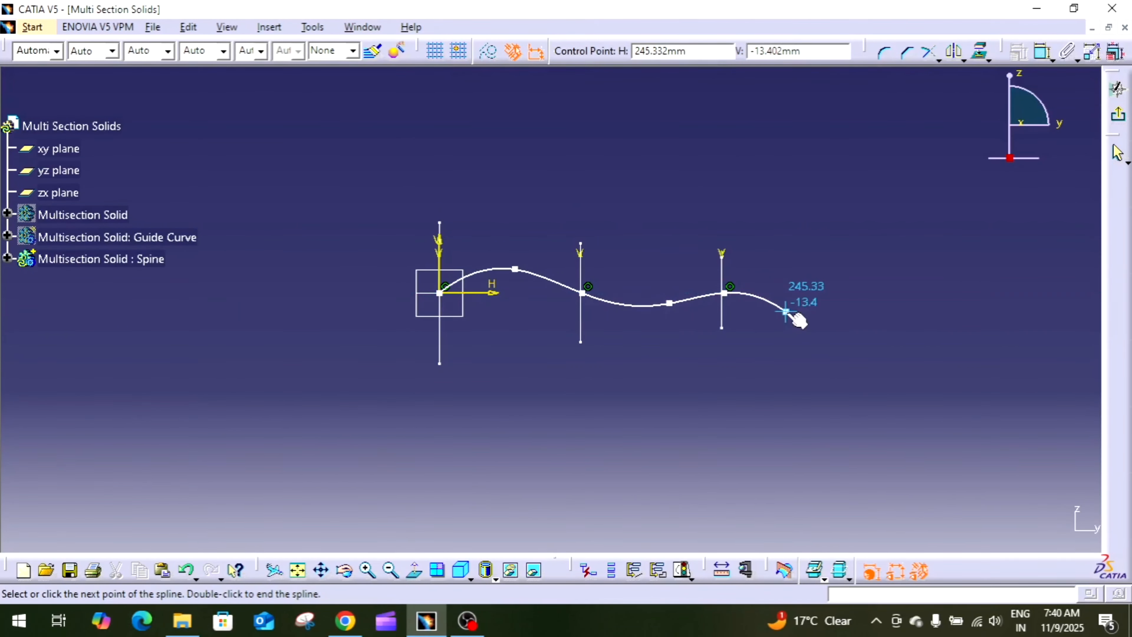
{"action": "key", "text": "Escape"}
Step: Pull the spline's middle control point off the second section and constrain it coincident with that section's plane
{"action": "middle_click_drag", "start_coordinate": [794, 308], "coordinate": [824, 212]}
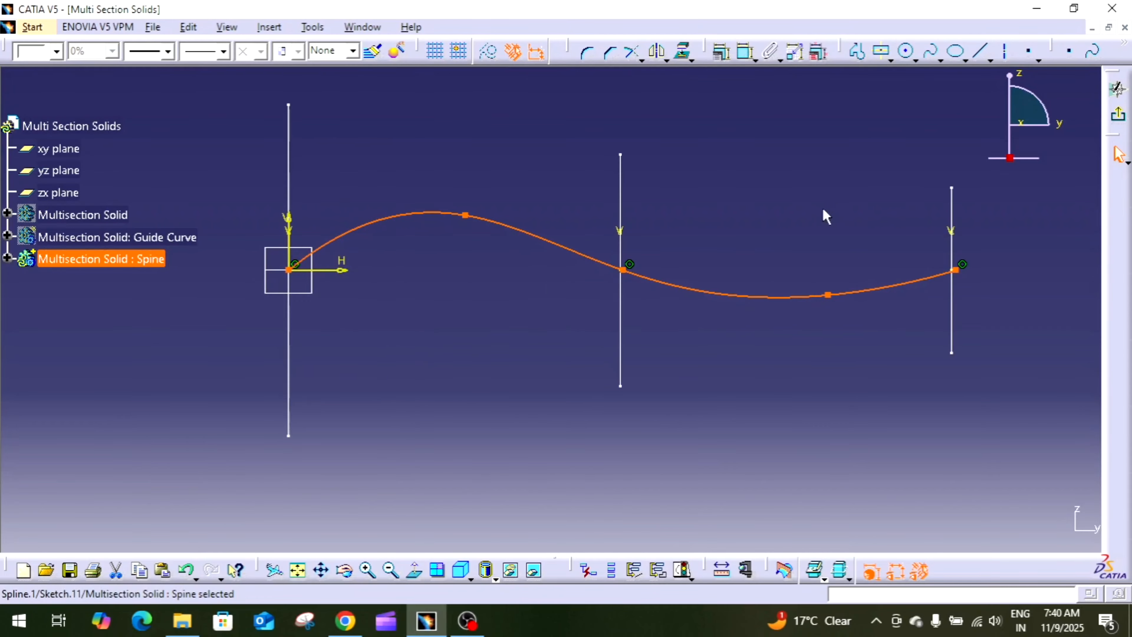
{"action": "middle_click_drag", "start_coordinate": [664, 249], "coordinate": [691, 216]}
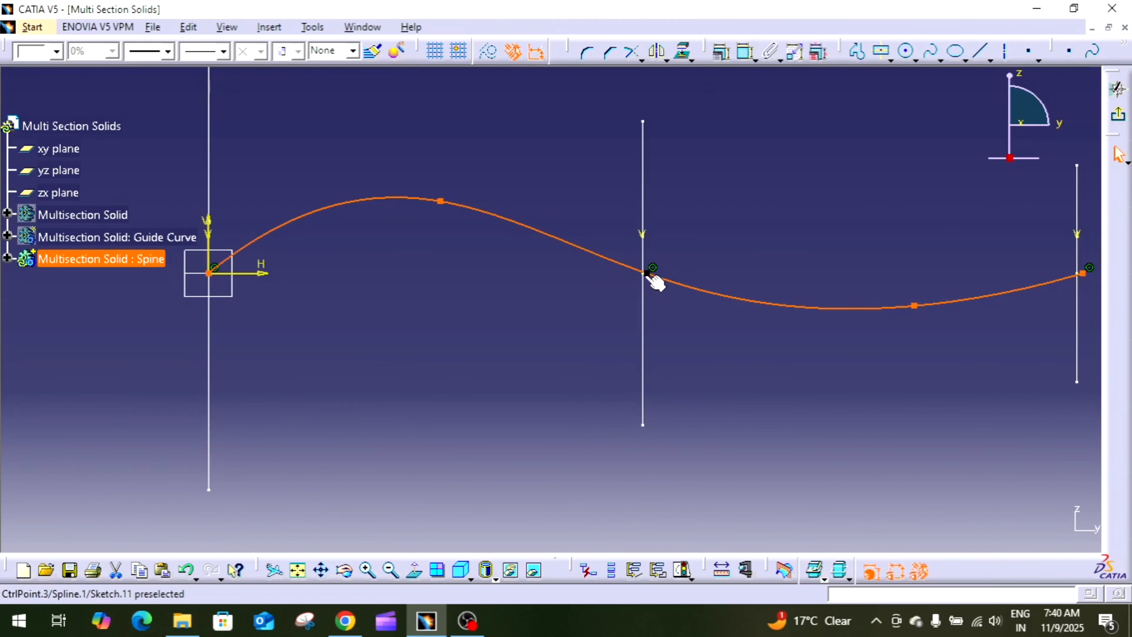
{"action": "left_click_drag", "start_coordinate": [647, 275], "coordinate": [665, 268]}
{"action": "left_click", "coordinate": [697, 306]}
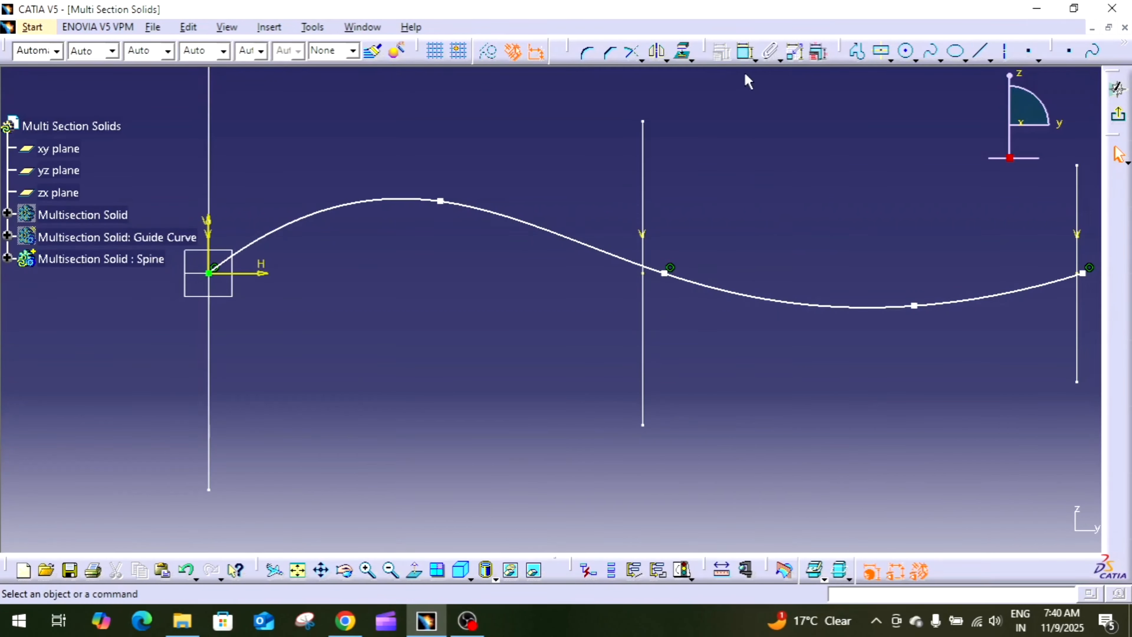
{"action": "left_click", "coordinate": [744, 52]}
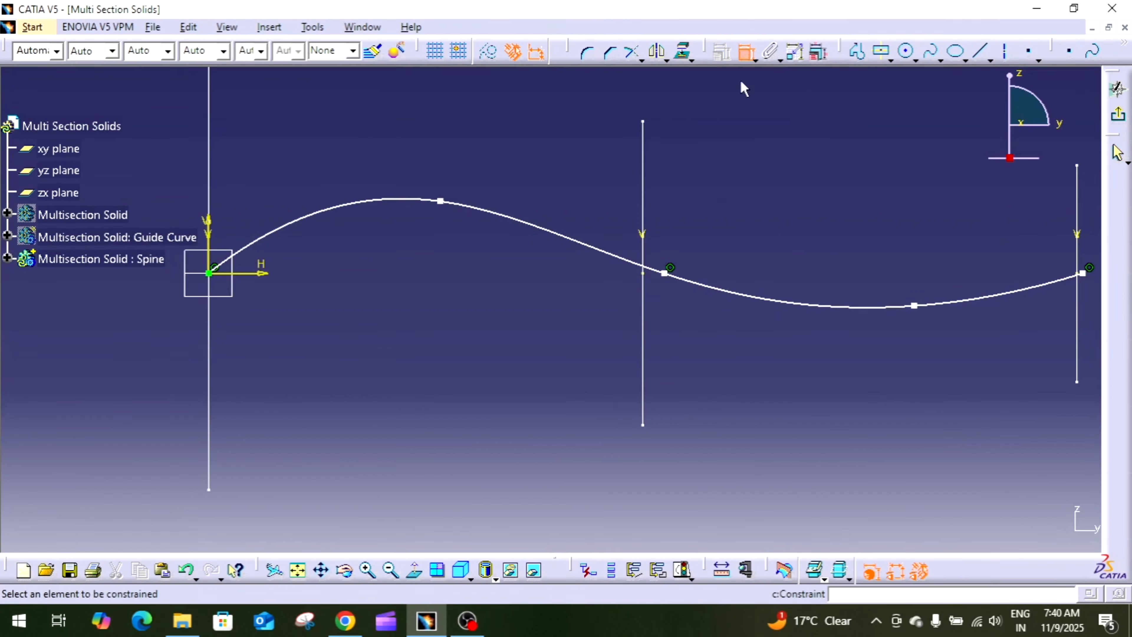
{"action": "left_click", "coordinate": [666, 273]}
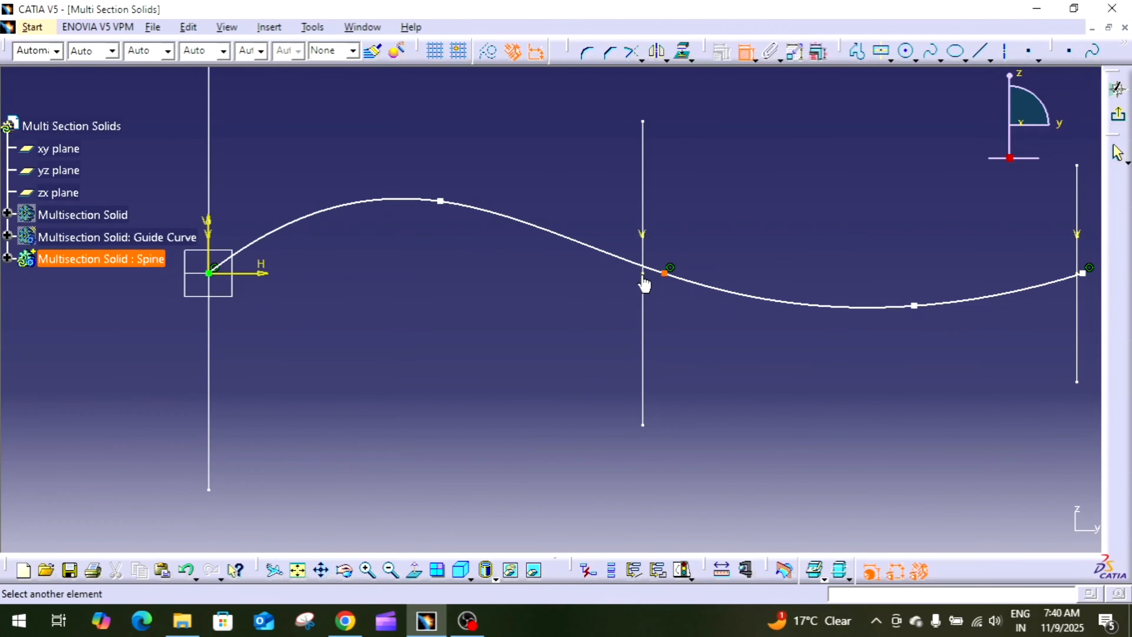
{"action": "middle_click_drag", "start_coordinate": [637, 321], "coordinate": [637, 284]}
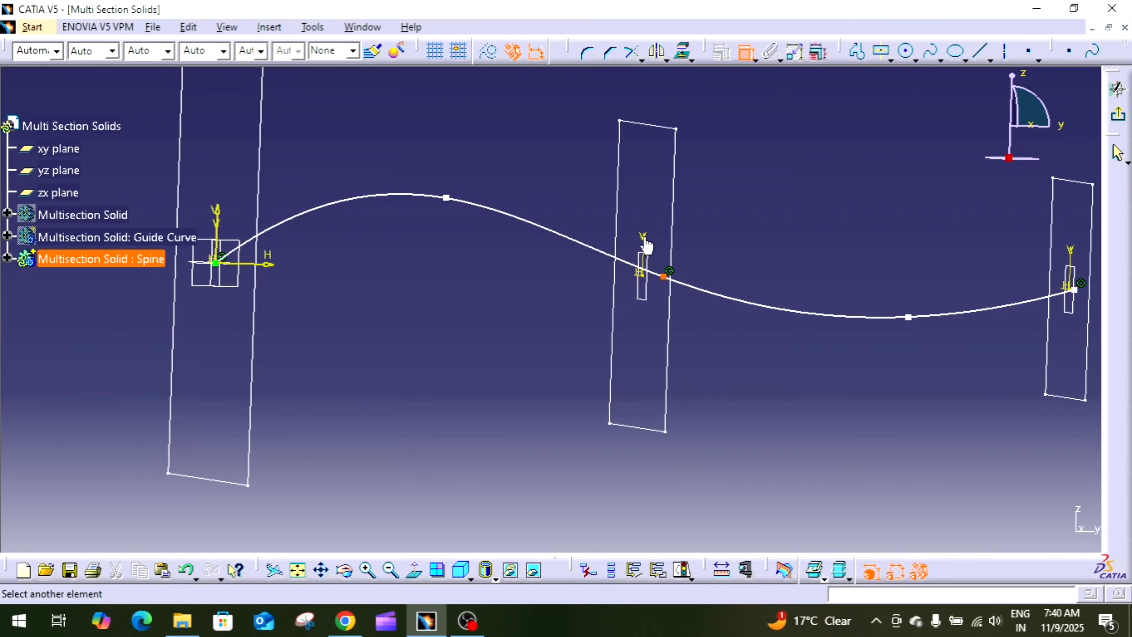
{"action": "left_click", "coordinate": [649, 278]}
{"action": "right_click", "coordinate": [648, 279]}
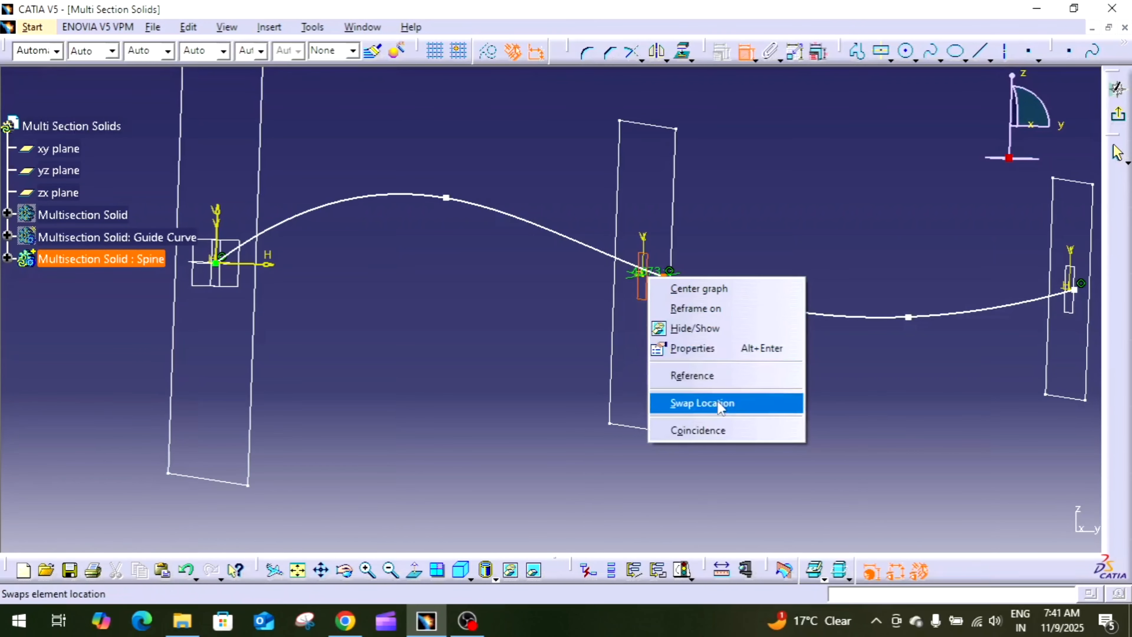
{"action": "left_click", "coordinate": [704, 430]}
Step: Constrain the spline's end point coincident with the third section's plane and leave the sketch
{"action": "middle_click_drag", "start_coordinate": [776, 359], "coordinate": [532, 361]}
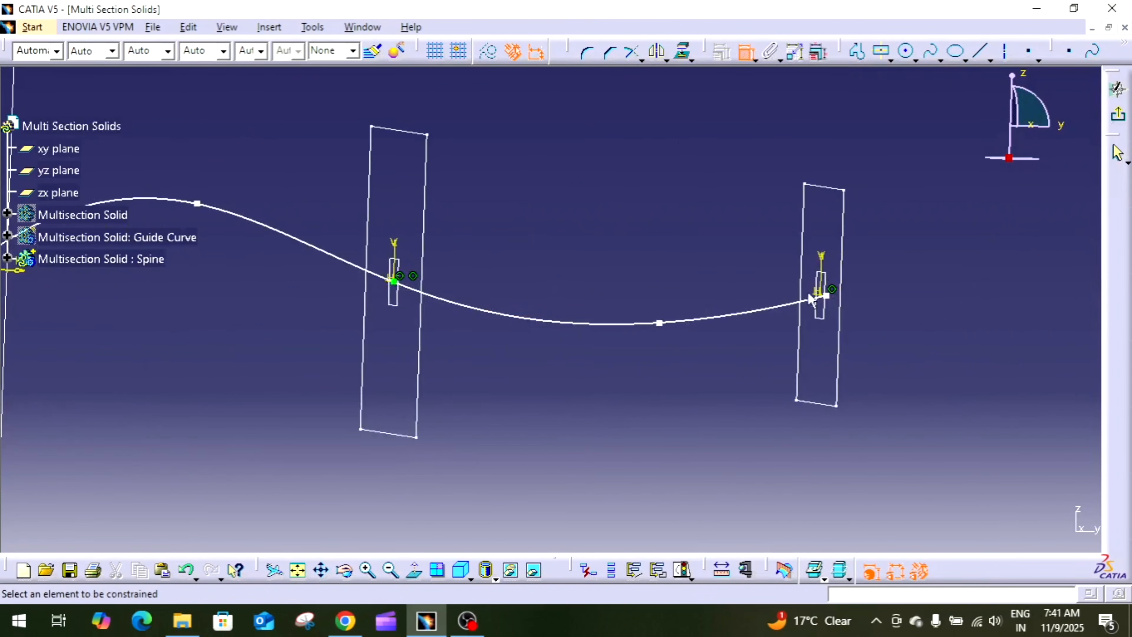
{"action": "right_click", "coordinate": [823, 313]}
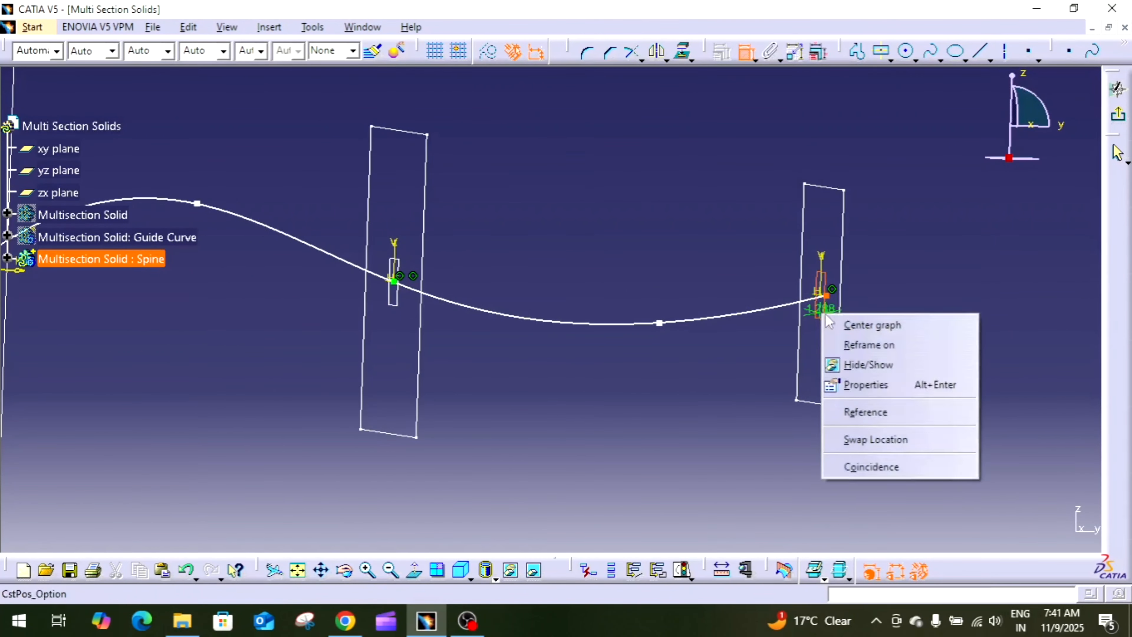
{"action": "left_click", "coordinate": [892, 466]}
{"action": "middle_click_drag", "start_coordinate": [804, 430], "coordinate": [776, 498]}
{"action": "left_click", "coordinate": [415, 578]}
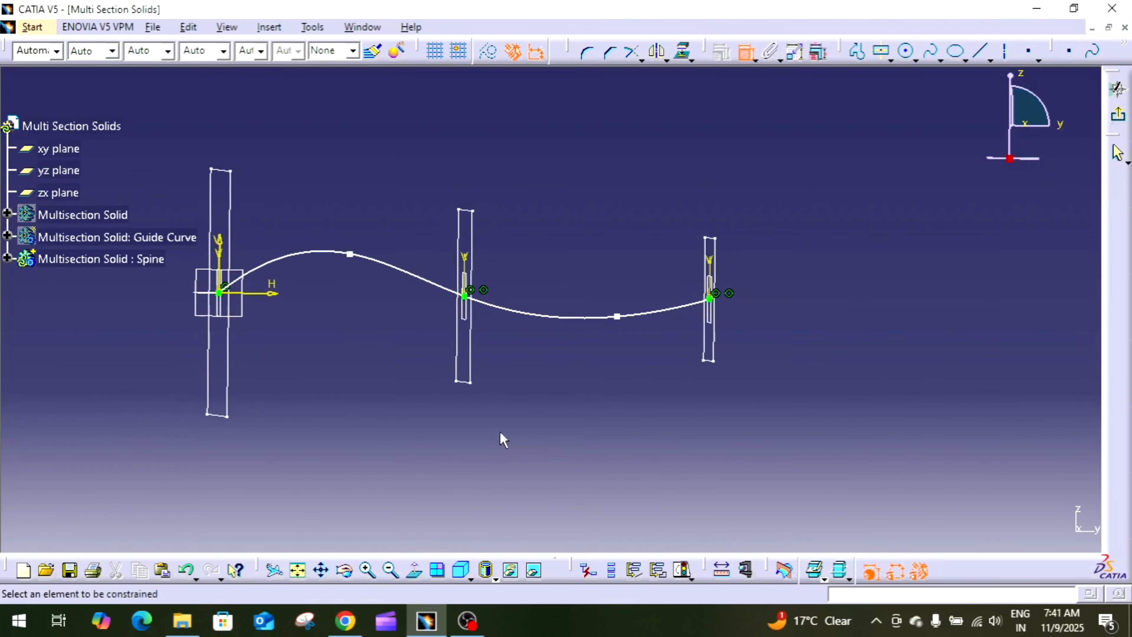
{"action": "middle_click_drag", "start_coordinate": [503, 429], "coordinate": [511, 476]}
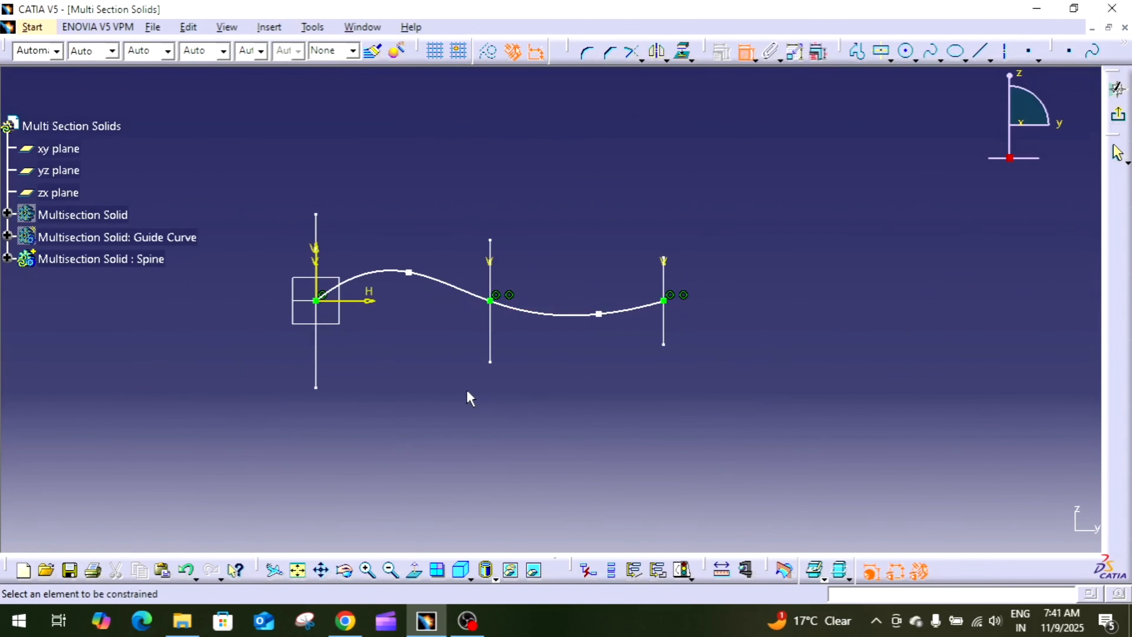
{"action": "left_click", "coordinate": [743, 54]}
{"action": "left_click", "coordinate": [1117, 115]}
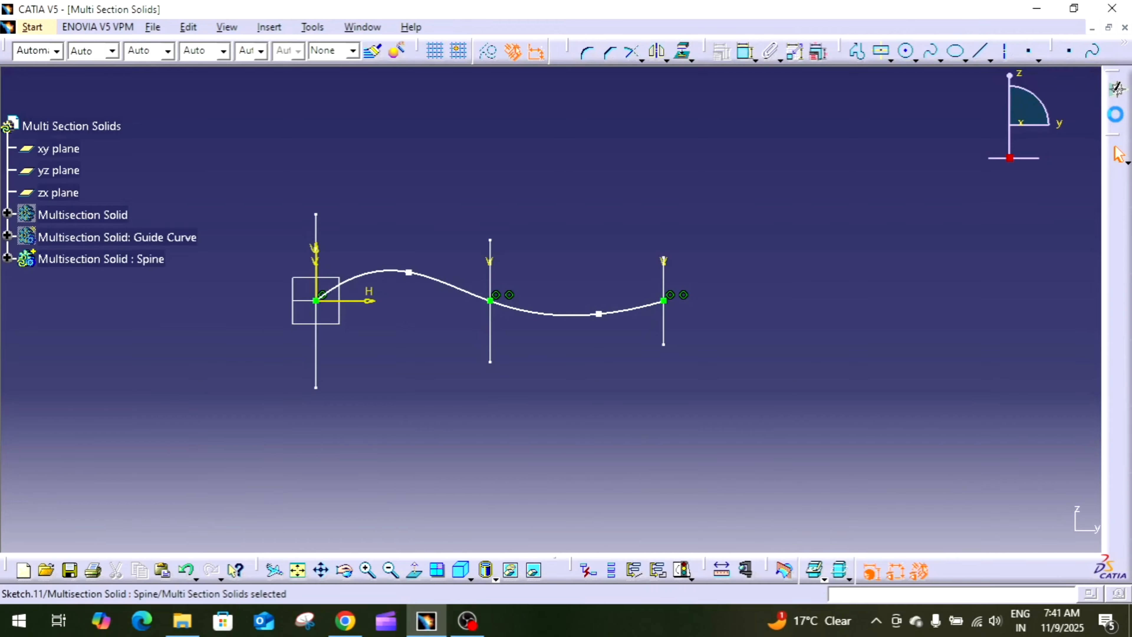
Step: Start a multi-sections solid using the 100 mm, 70 mm and 50 mm squares, in that order, as sections
{"action": "middle_click_drag", "start_coordinate": [561, 197], "coordinate": [554, 158]}
{"action": "left_click", "coordinate": [554, 158]}
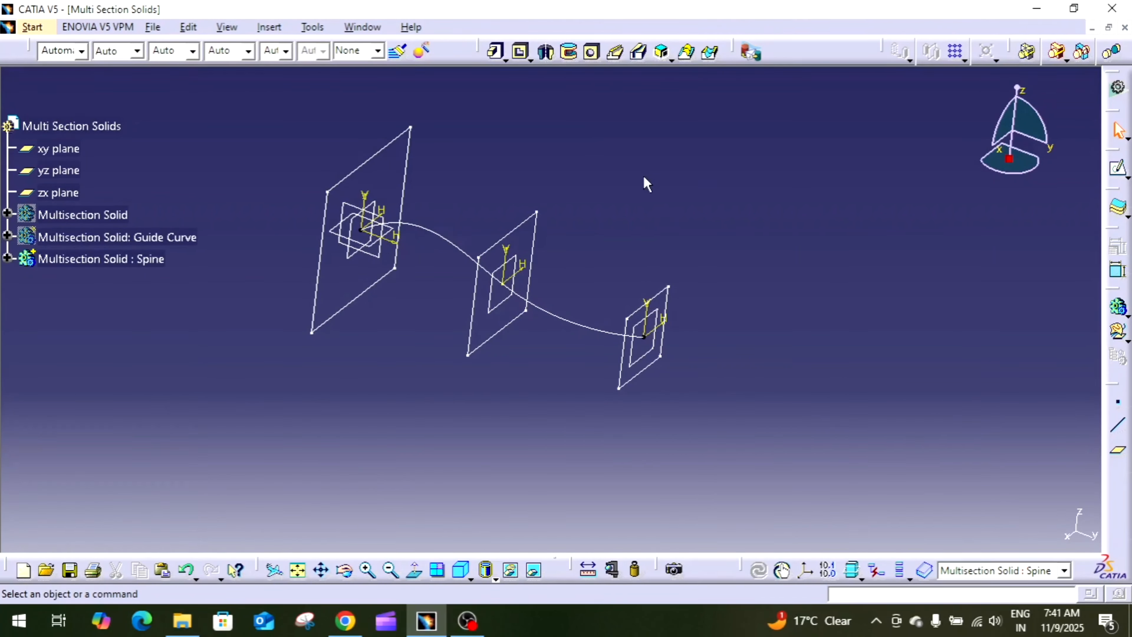
{"action": "left_click", "coordinate": [678, 63]}
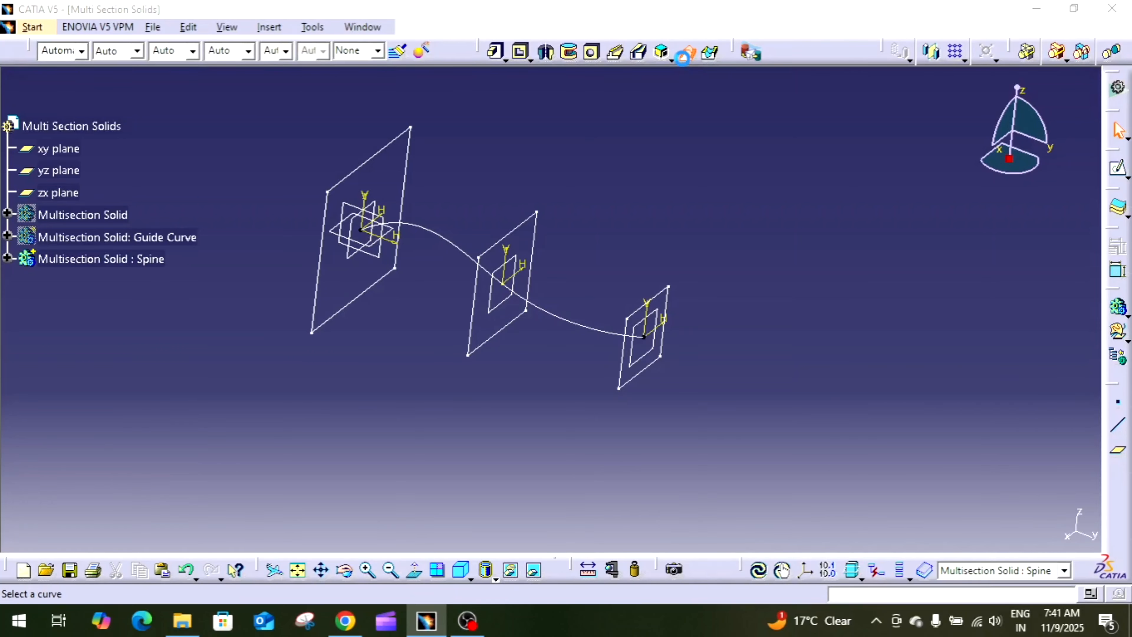
{"action": "left_click", "coordinate": [417, 162]}
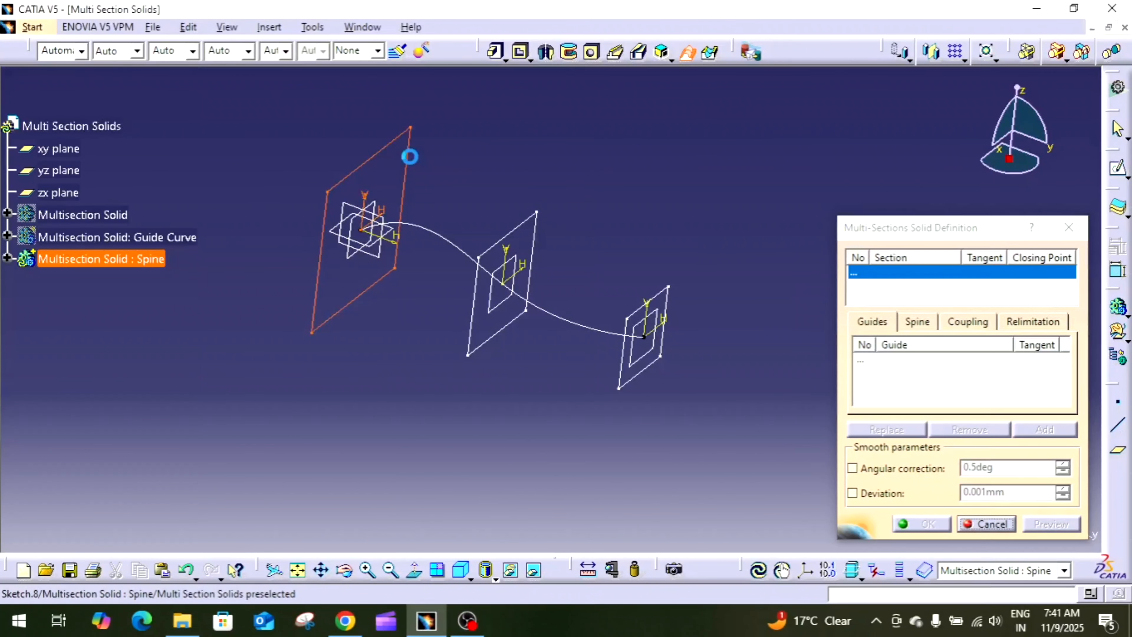
{"action": "left_click", "coordinate": [537, 223]}
{"action": "left_click", "coordinate": [668, 298]}
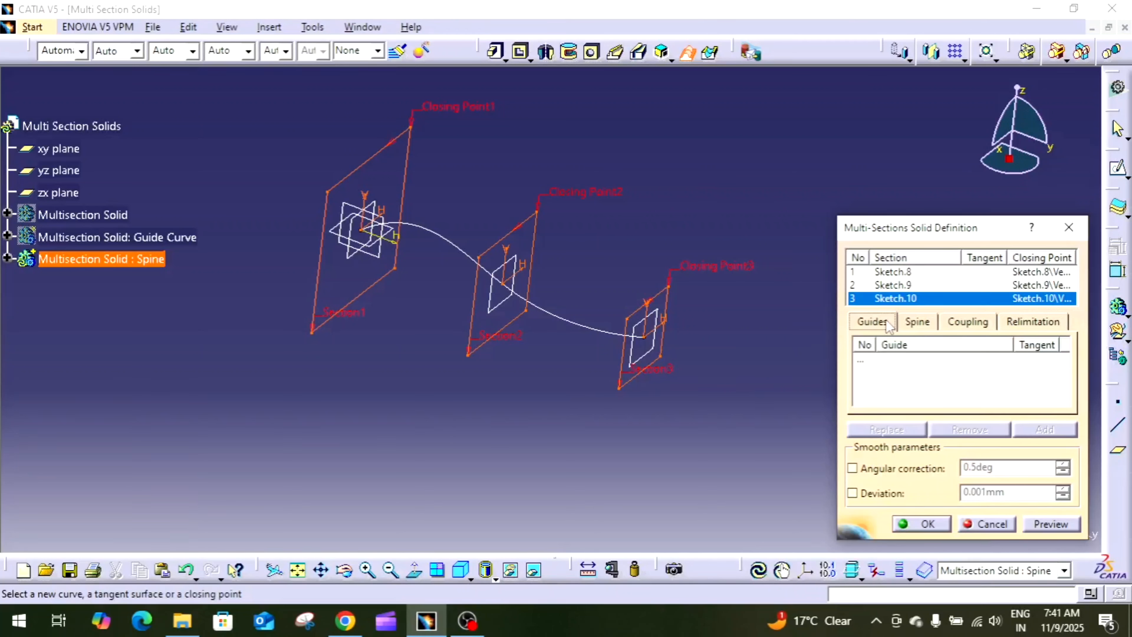
Step: Assign the S-shaped spline sketch as the solid's spine, preview the shape and create the solid
{"action": "left_click", "coordinate": [921, 325]}
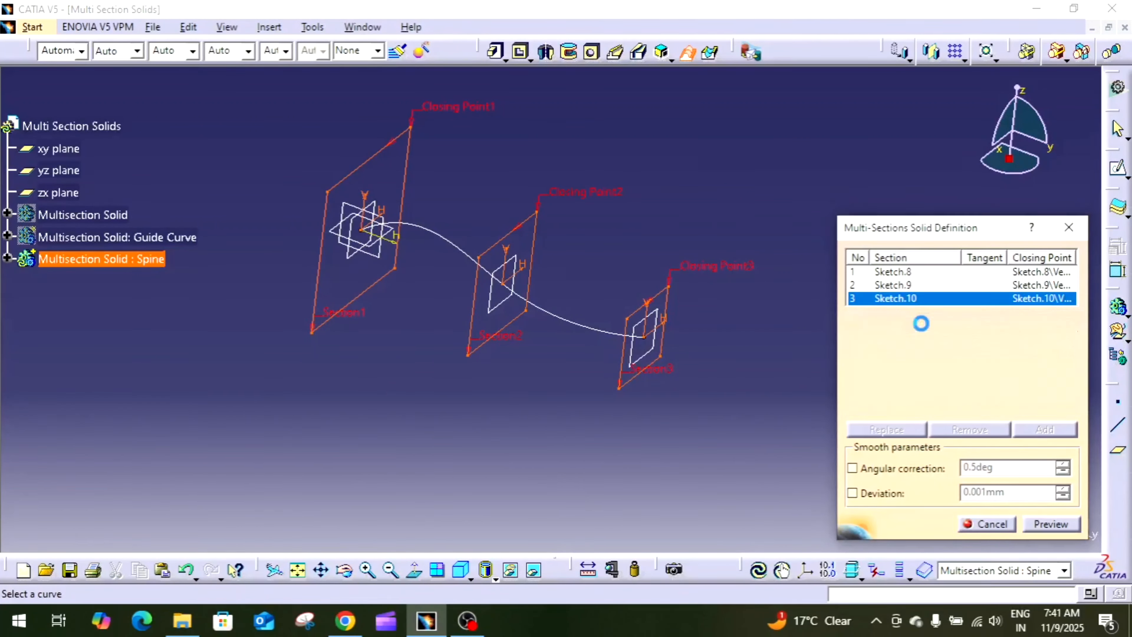
{"action": "left_click", "coordinate": [964, 368]}
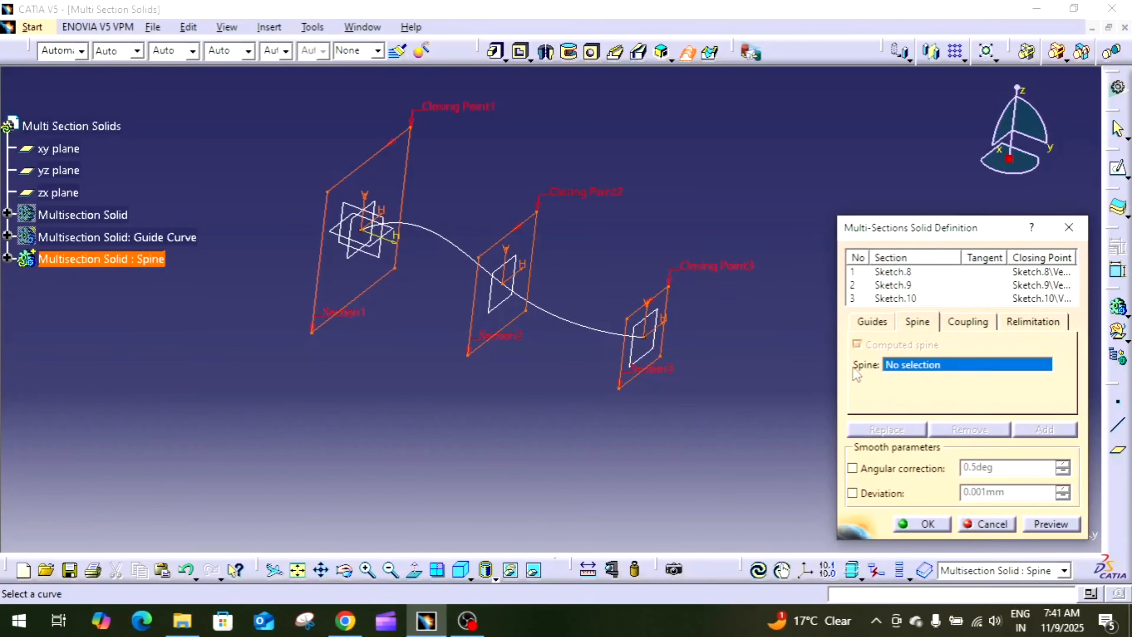
{"action": "left_click", "coordinate": [438, 233]}
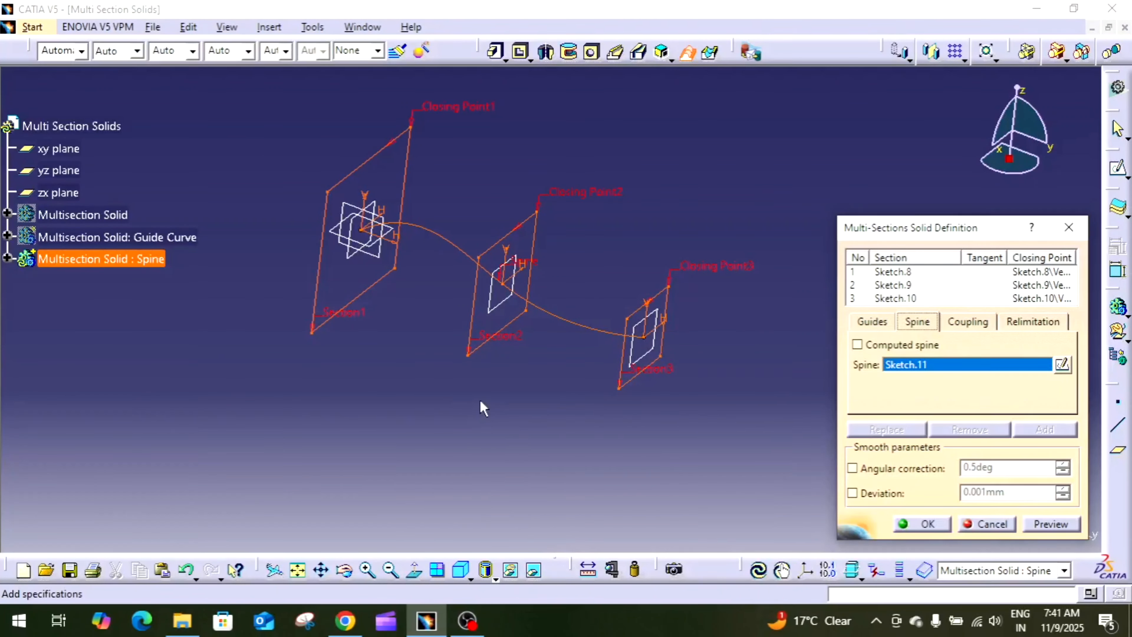
{"action": "left_click", "coordinate": [1054, 525]}
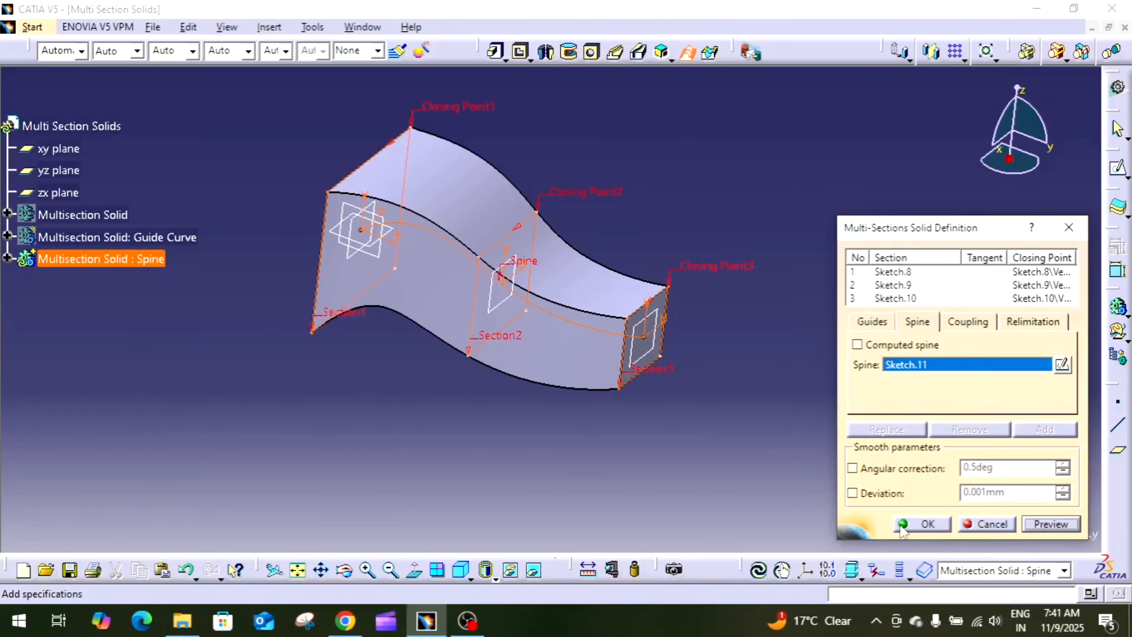
{"action": "left_click", "coordinate": [922, 523]}
Step: Reopen the spine-driven multi-sections solid's definition, remove its spine and preview the shape without it
{"action": "middle_click_drag", "start_coordinate": [676, 430], "coordinate": [617, 311]}
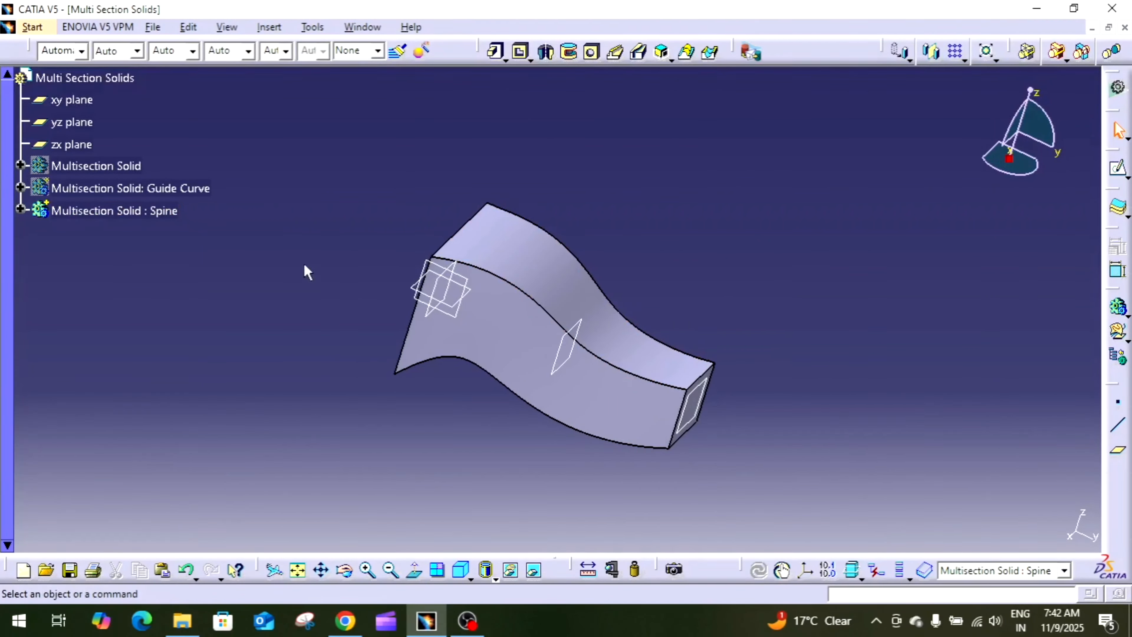
{"action": "left_click", "coordinate": [165, 211]}
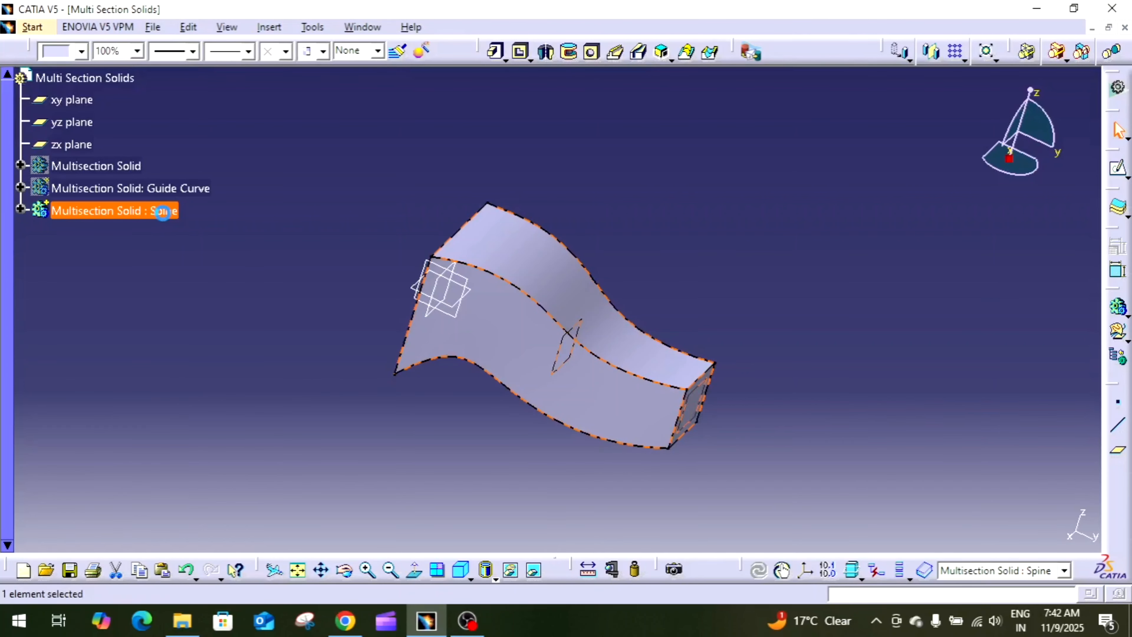
{"action": "double_click", "coordinate": [134, 322]}
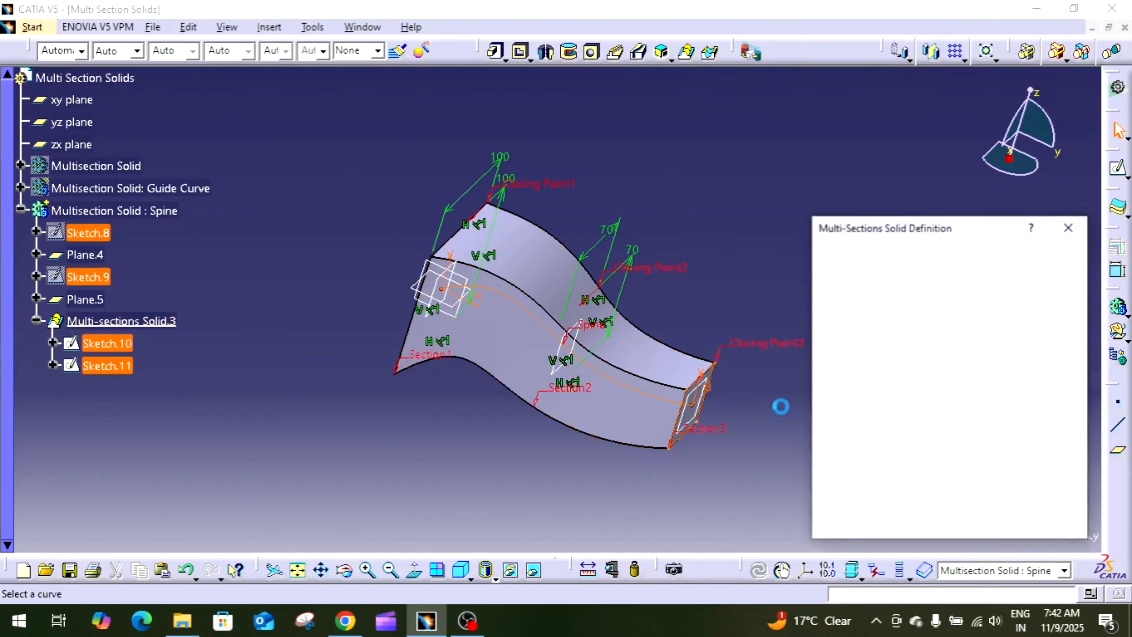
{"action": "left_click", "coordinate": [891, 322]}
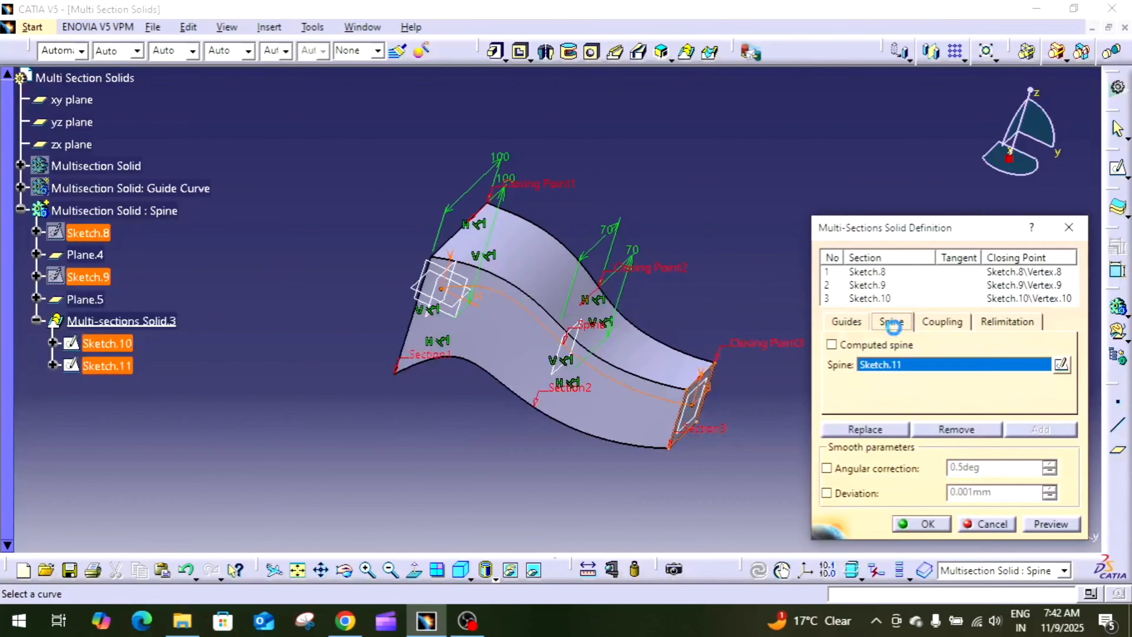
{"action": "left_click", "coordinate": [958, 428]}
{"action": "left_click", "coordinate": [1050, 524]}
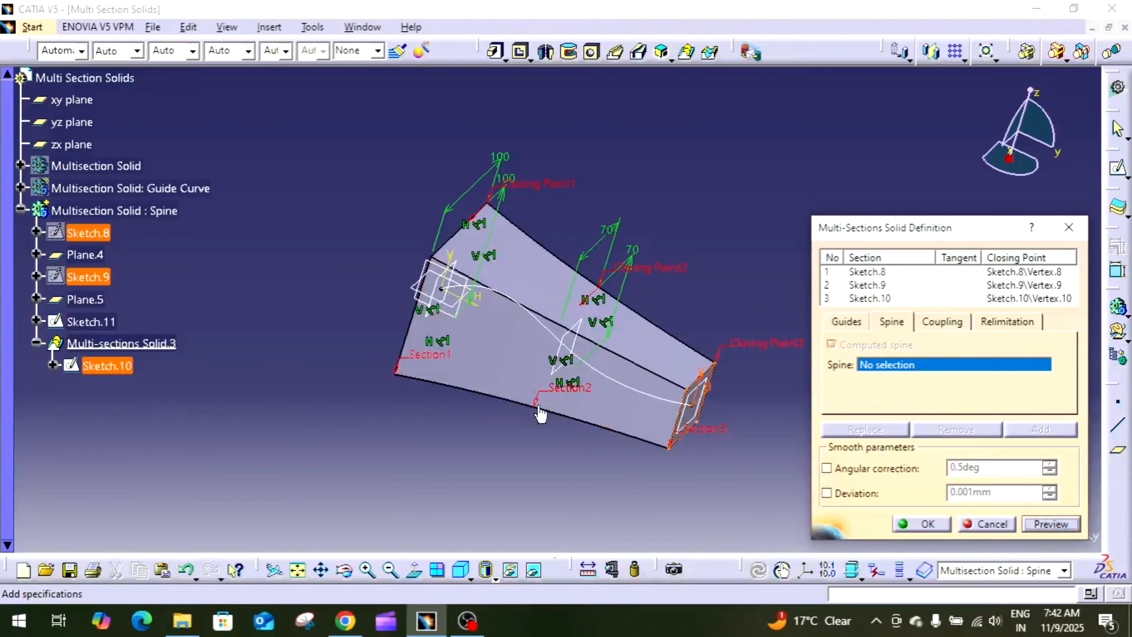
{"action": "middle_click_drag", "start_coordinate": [452, 408], "coordinate": [429, 381]}
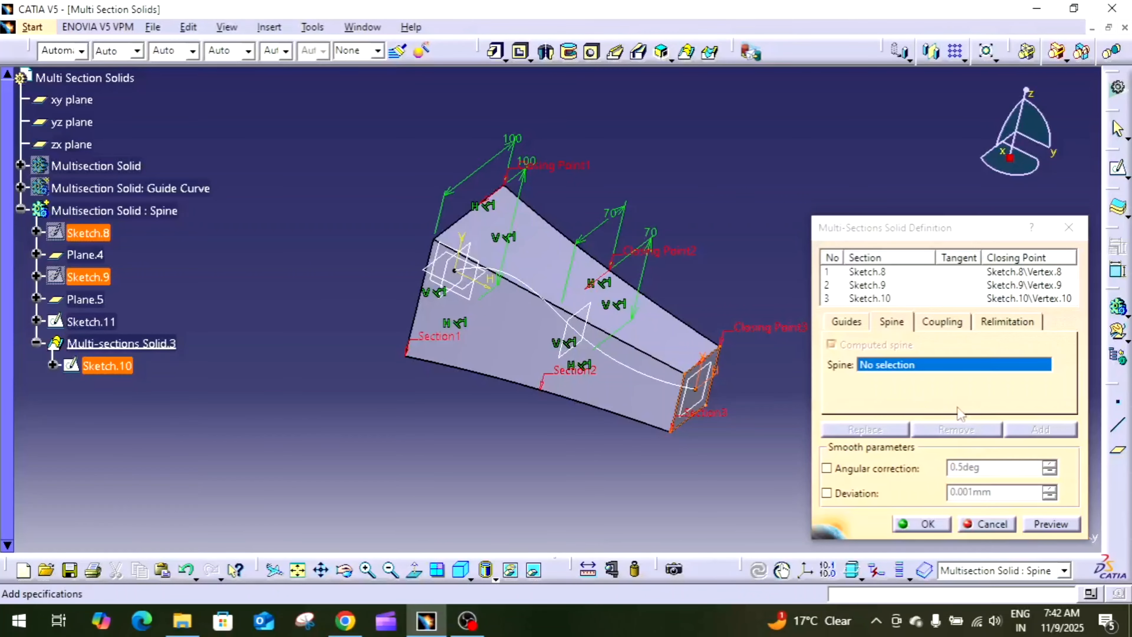
Step: Assign Sketch.11 as the spine again, apply the definition and collapse the spine body in the tree
{"action": "left_click", "coordinate": [913, 364]}
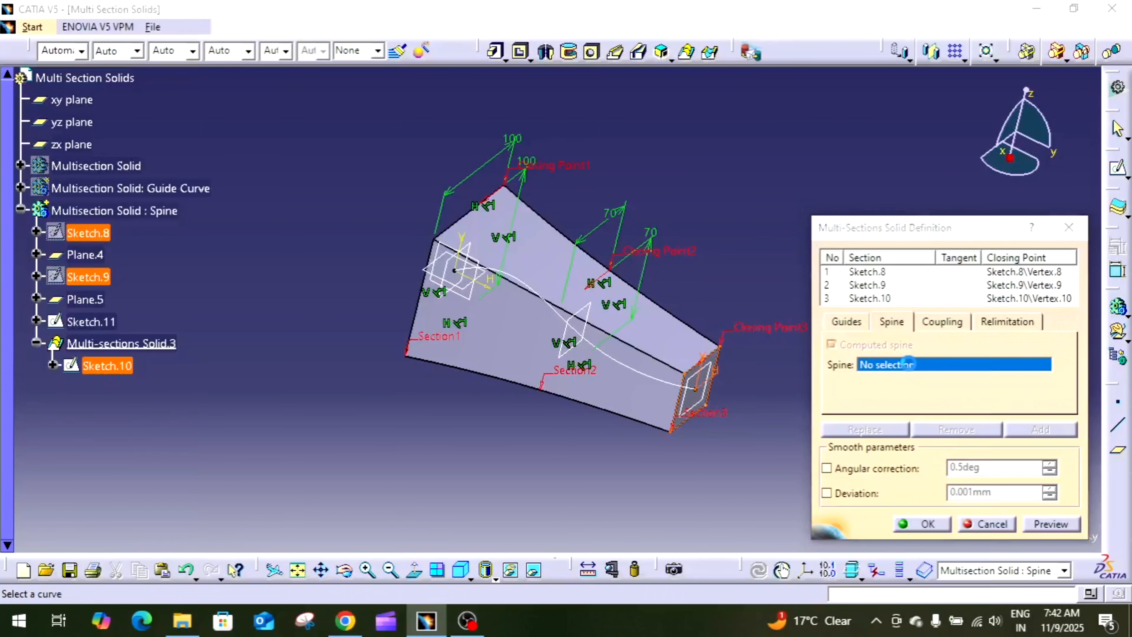
{"action": "left_click", "coordinate": [566, 320]}
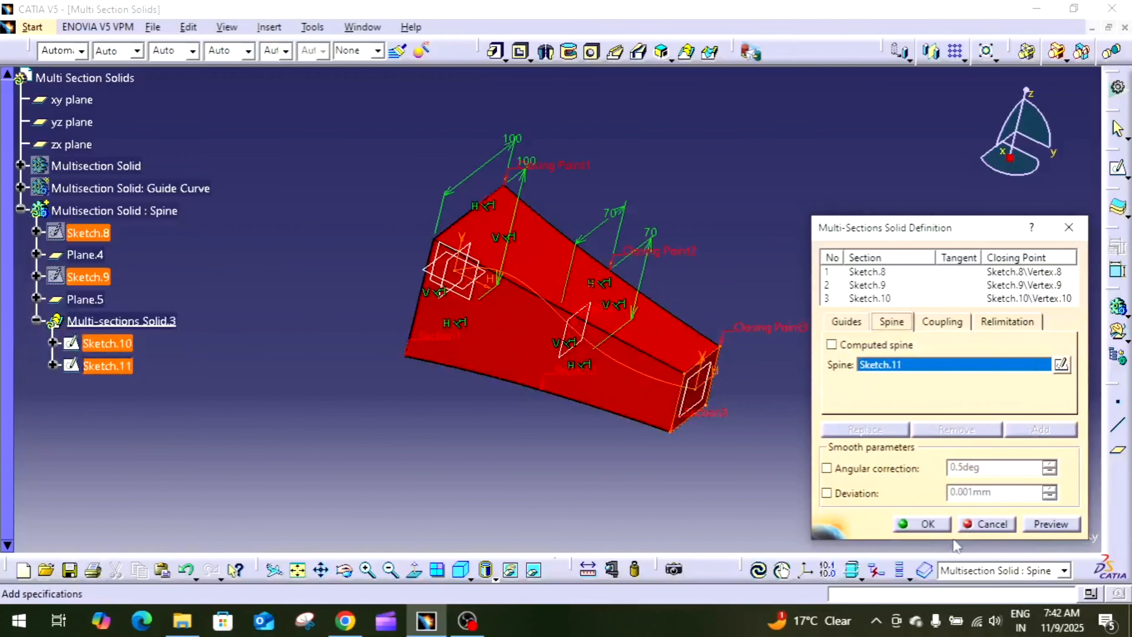
{"action": "left_click", "coordinate": [921, 523]}
{"action": "middle_click_drag", "start_coordinate": [814, 445], "coordinate": [795, 465]}
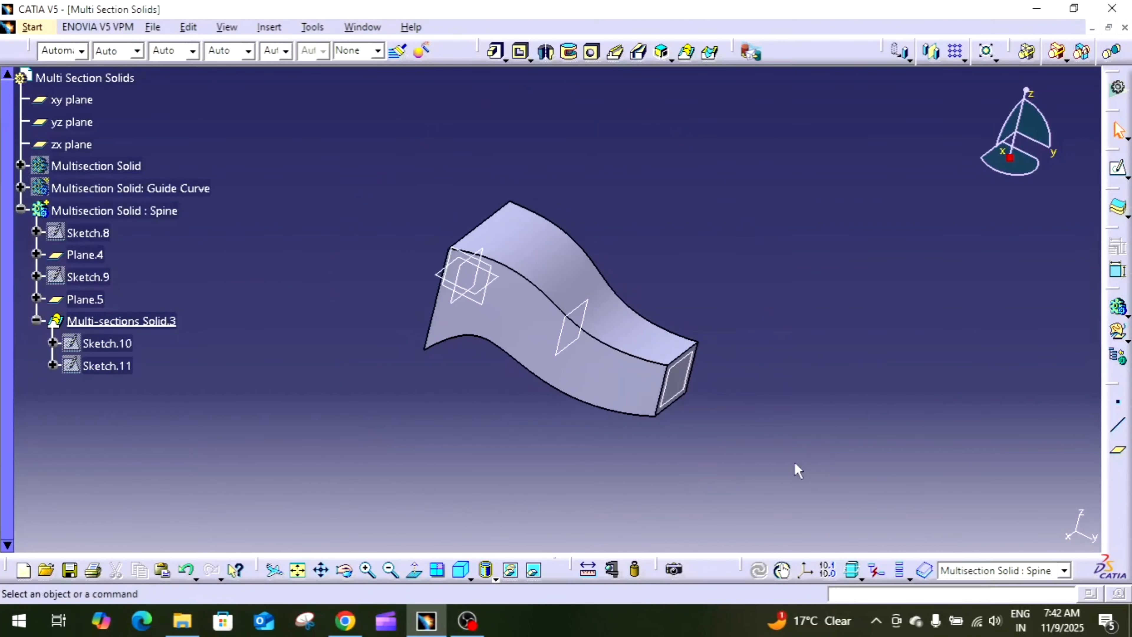
{"action": "middle_click_drag", "start_coordinate": [518, 428], "coordinate": [568, 433]}
{"action": "left_click", "coordinate": [20, 209]}
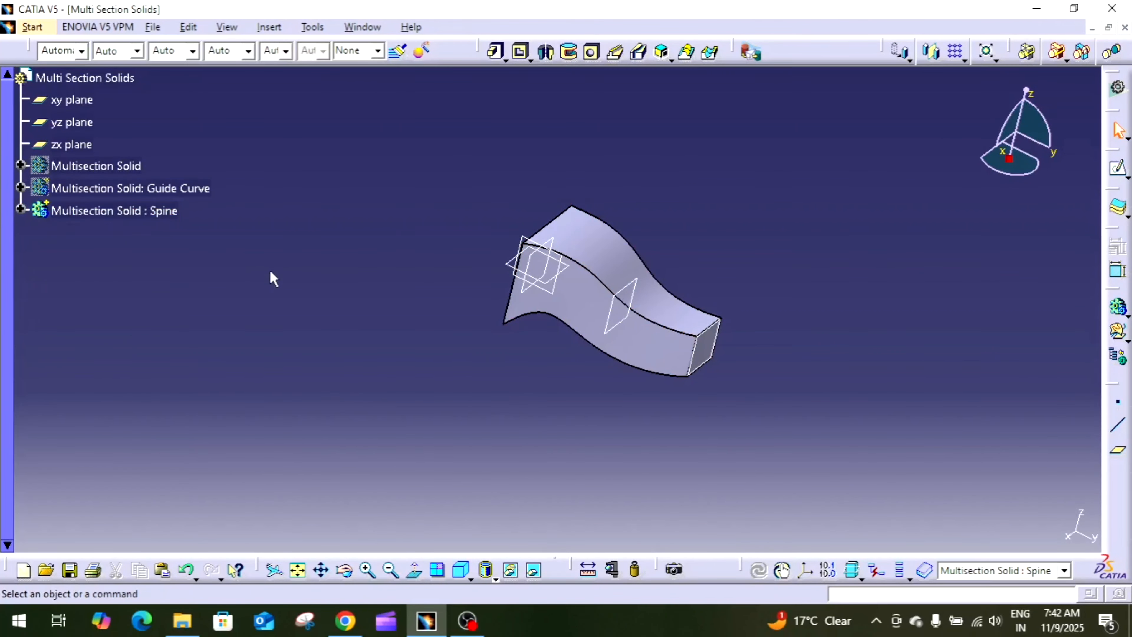